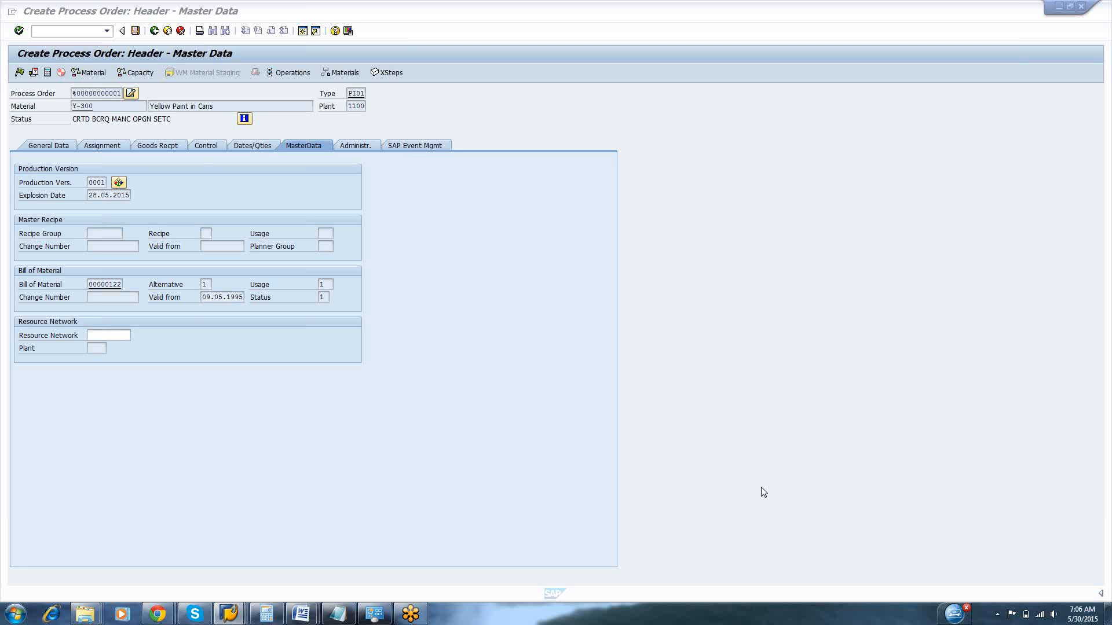
# Display the bill of material used by the Y-300 process order, examine its components and return to the order header
pyautogui.click(109, 235)
pyautogui.click(108, 285)
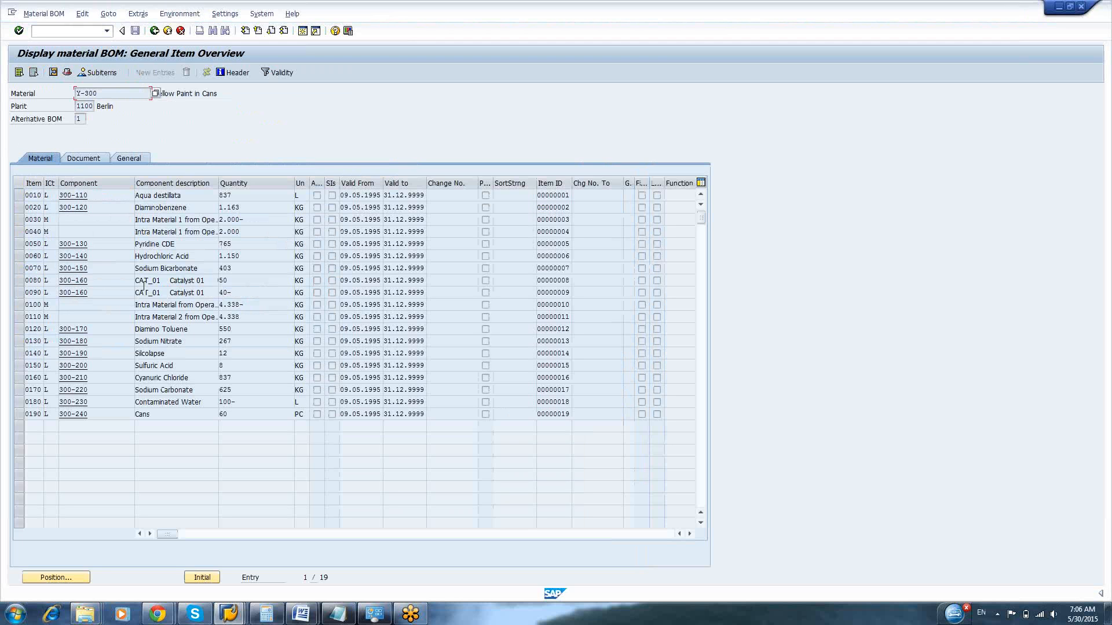
pyautogui.press('F3')
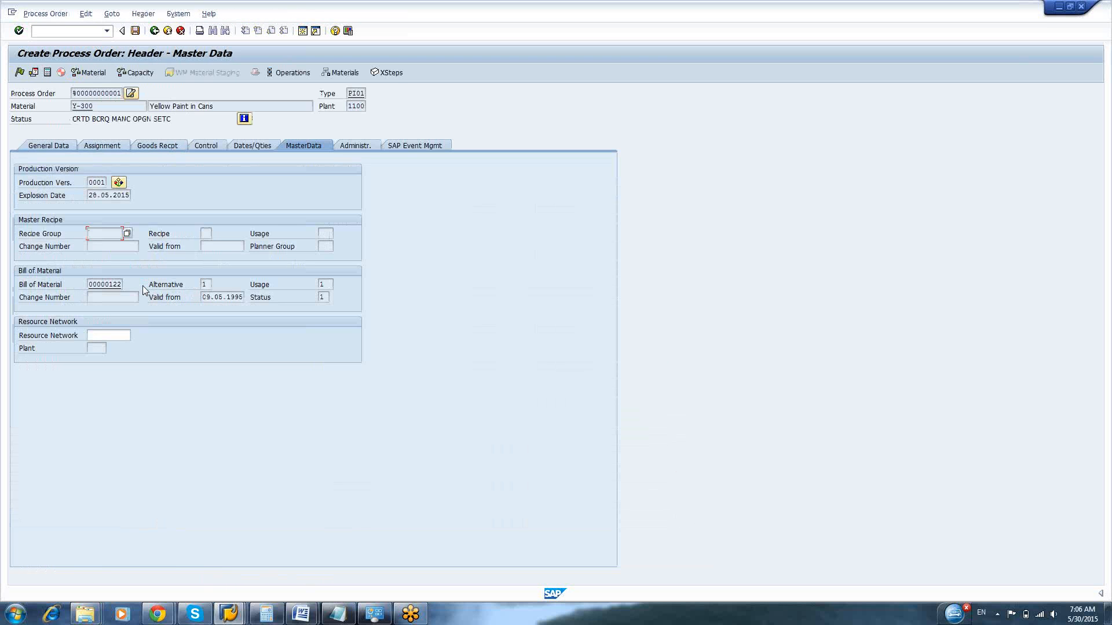
pyautogui.doubleClick(110, 284)
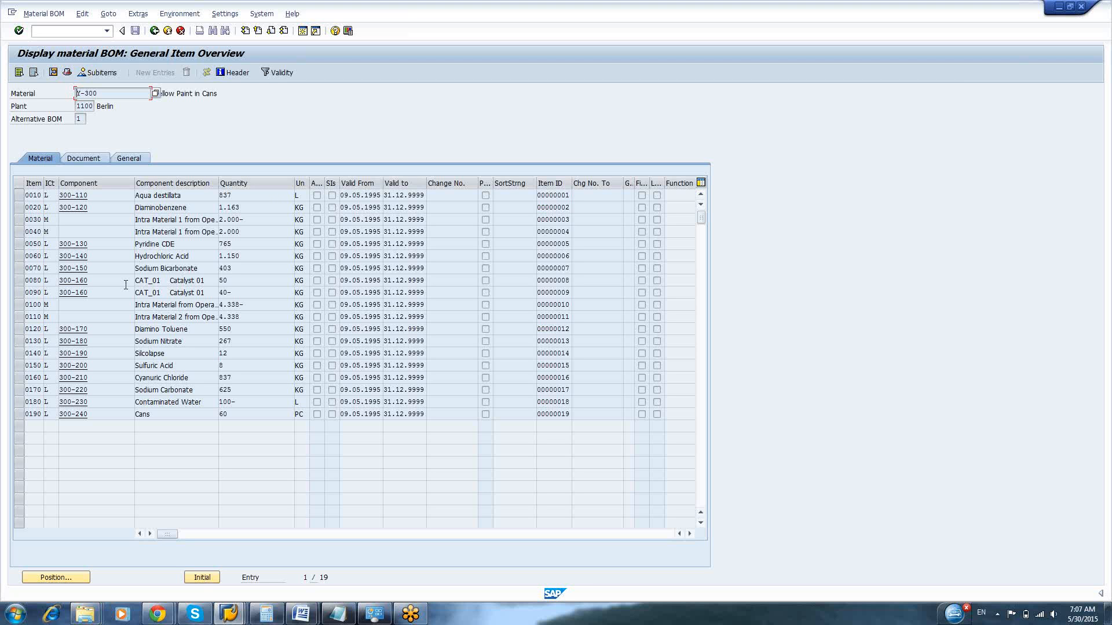
pyautogui.press('F3')
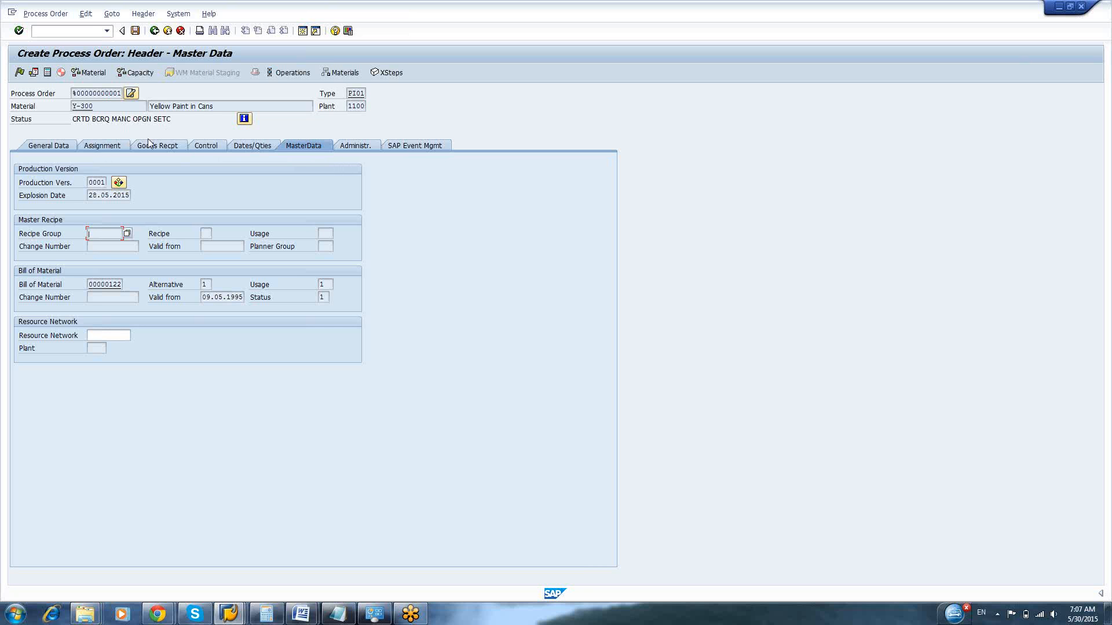
# Assign resource BLENDER1 to operation 0010 in the process order's operation overview
pyautogui.click(291, 74)
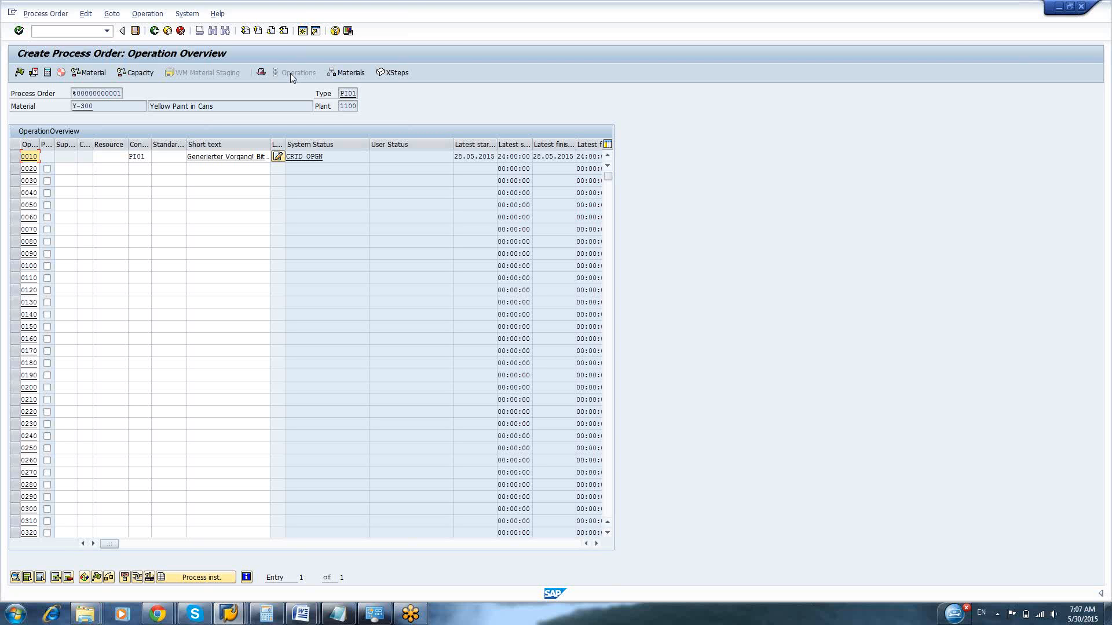
pyautogui.click(112, 157)
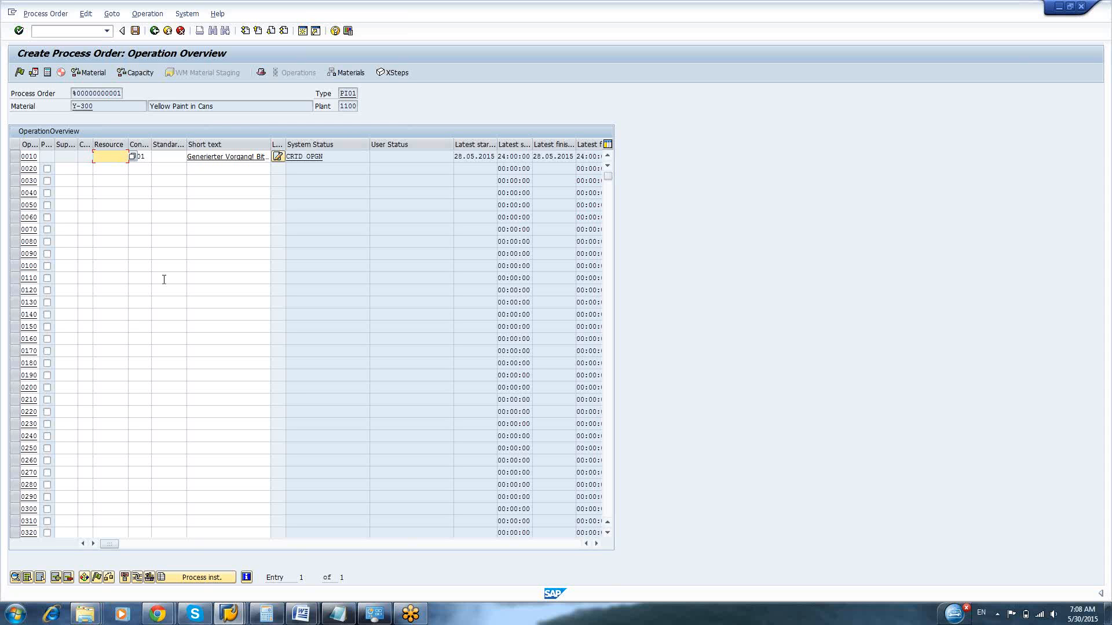
pyautogui.press('Return')
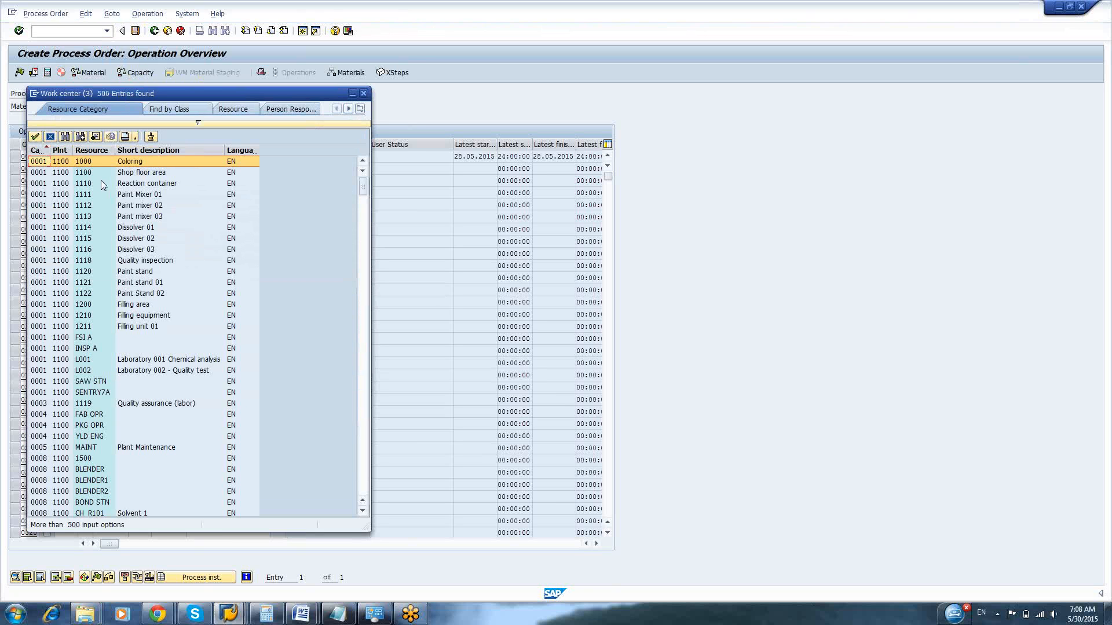
pyautogui.click(87, 482)
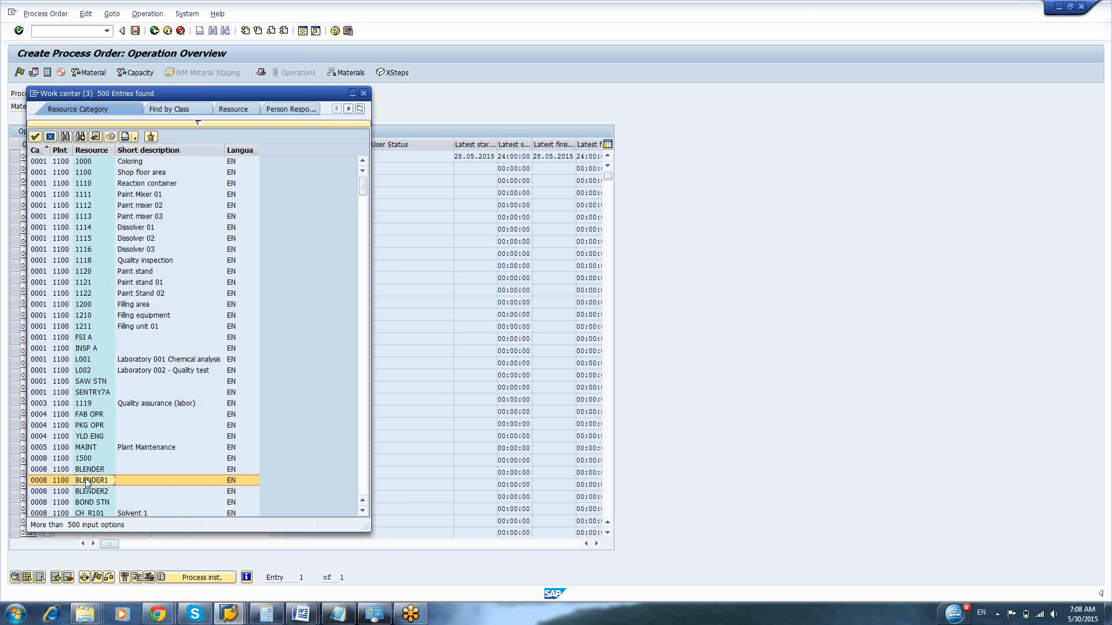
pyautogui.doubleClick(87, 481)
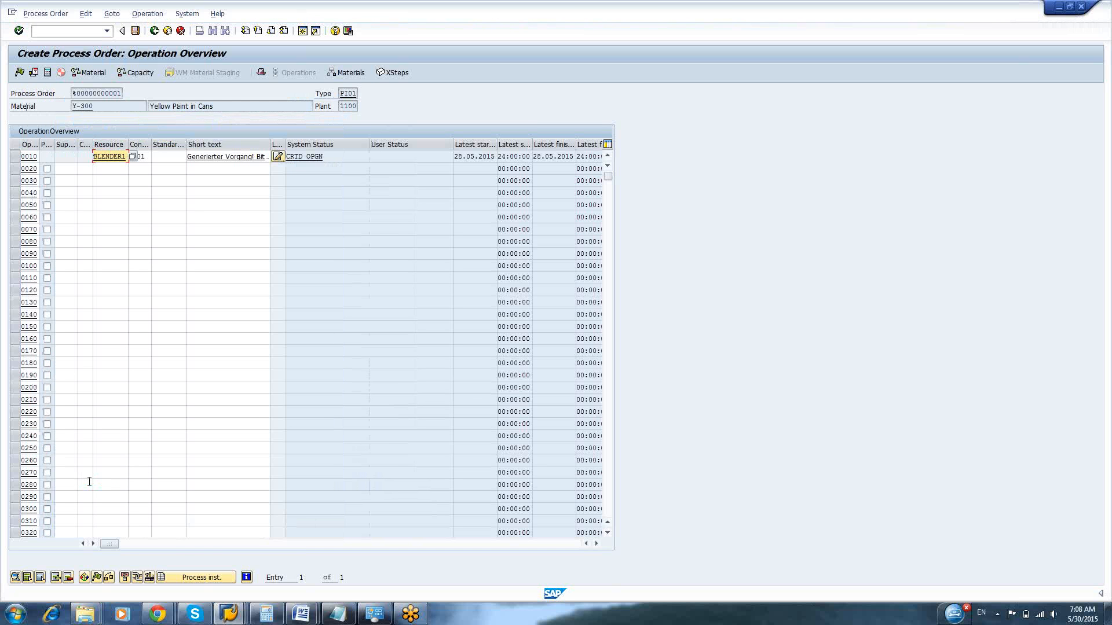
pyautogui.press('Return')
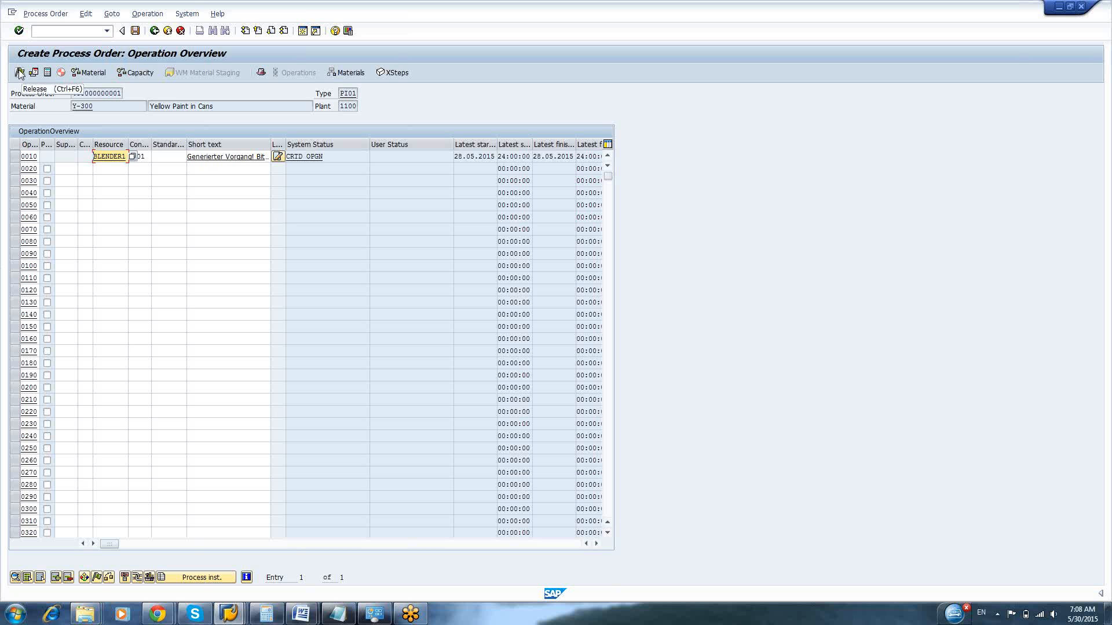
# Run the capacity availability check and the material availability check for the process order
pyautogui.click(136, 73)
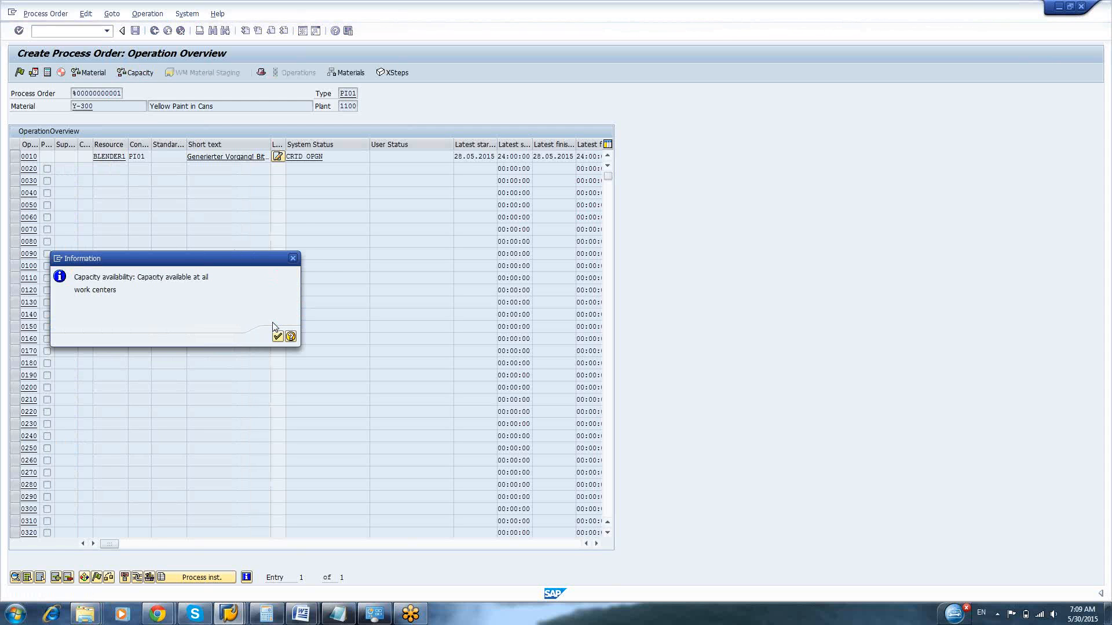
pyautogui.click(277, 336)
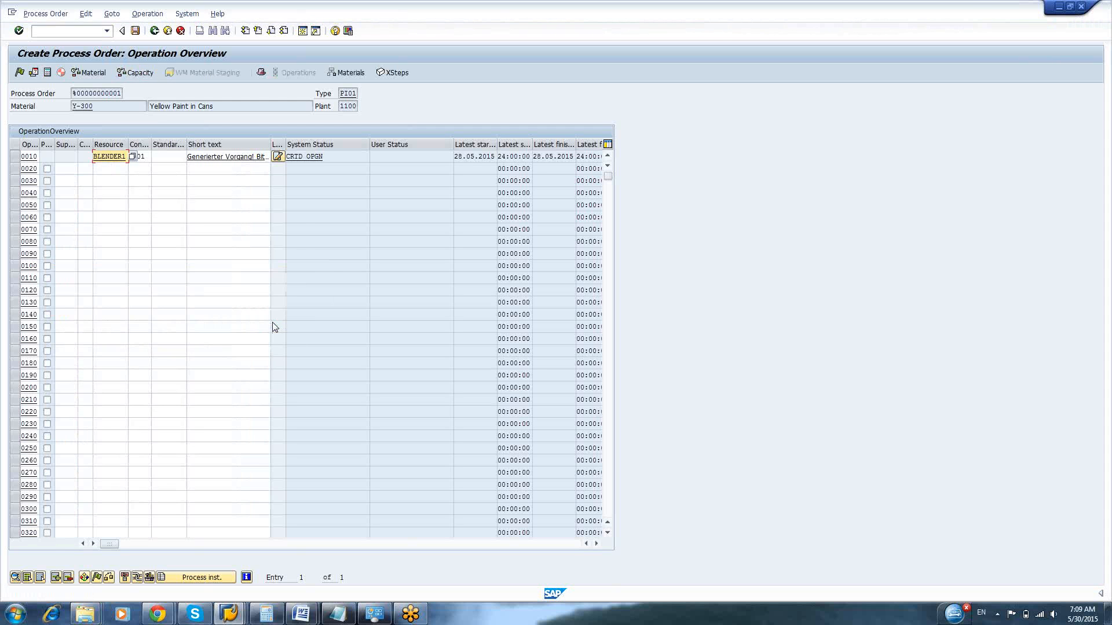
pyautogui.click(89, 74)
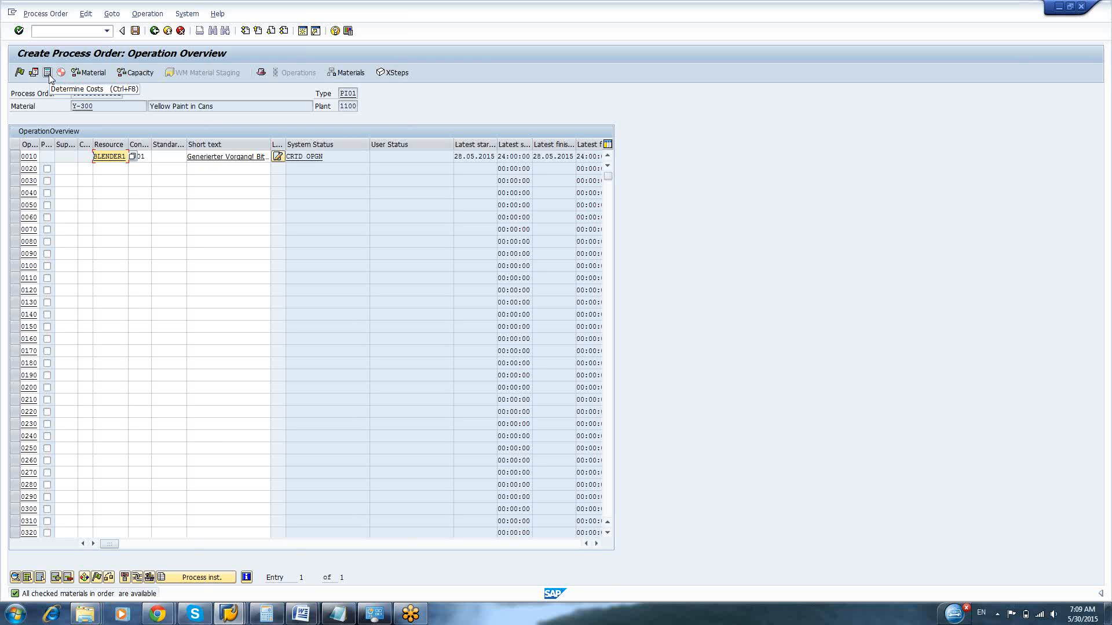
# Determine the process order's costs, examine the cost analysis and return to the operation overview
pyautogui.click(49, 74)
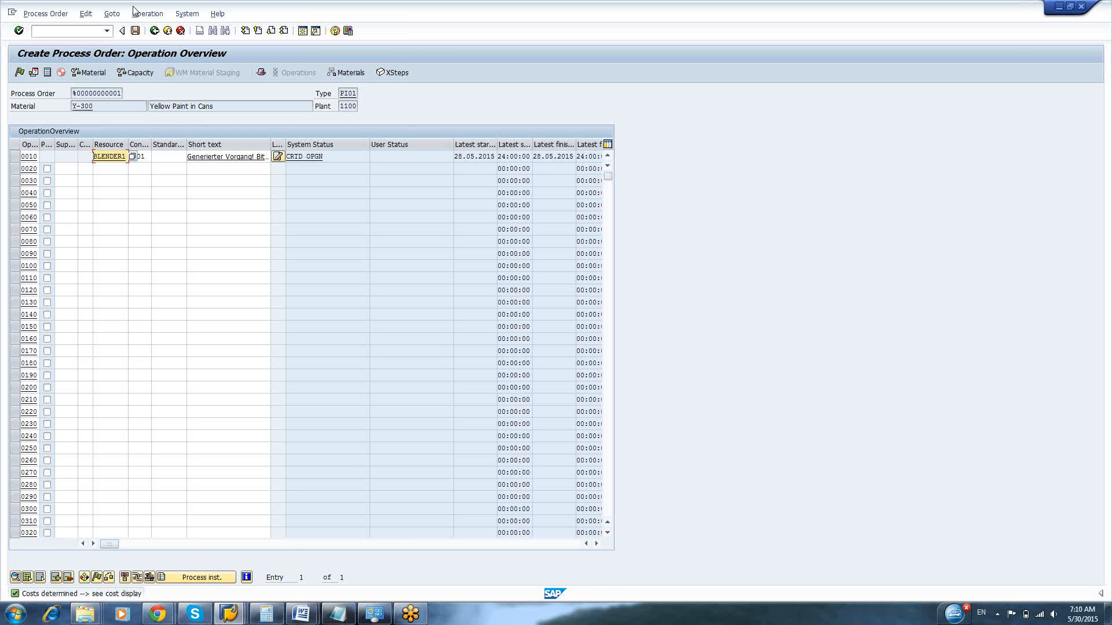
pyautogui.click(115, 16)
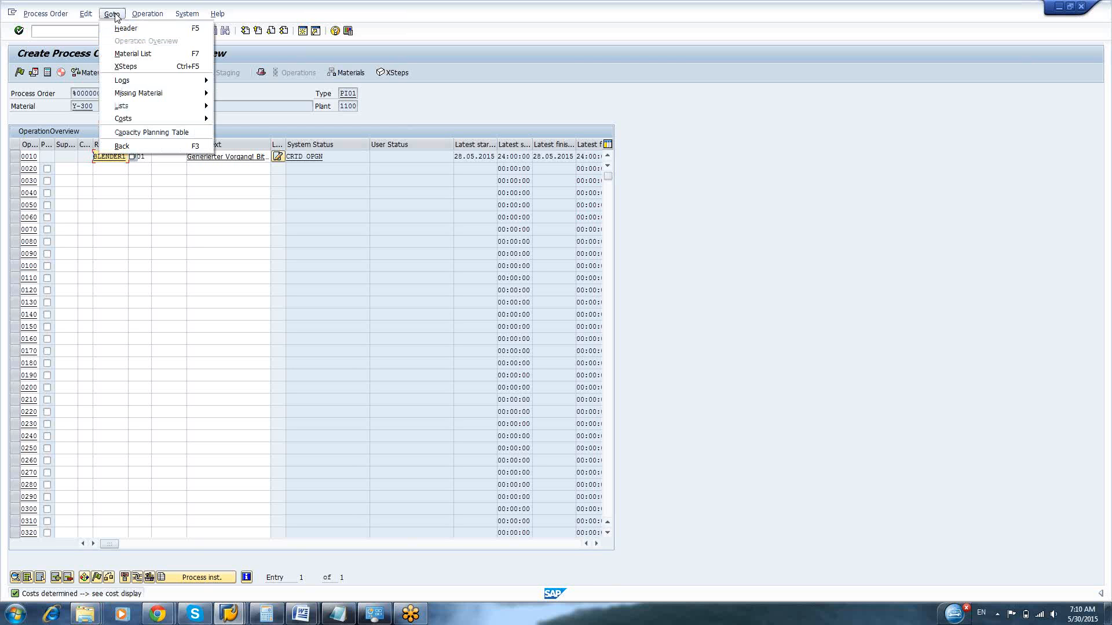
pyautogui.moveTo(149, 122)
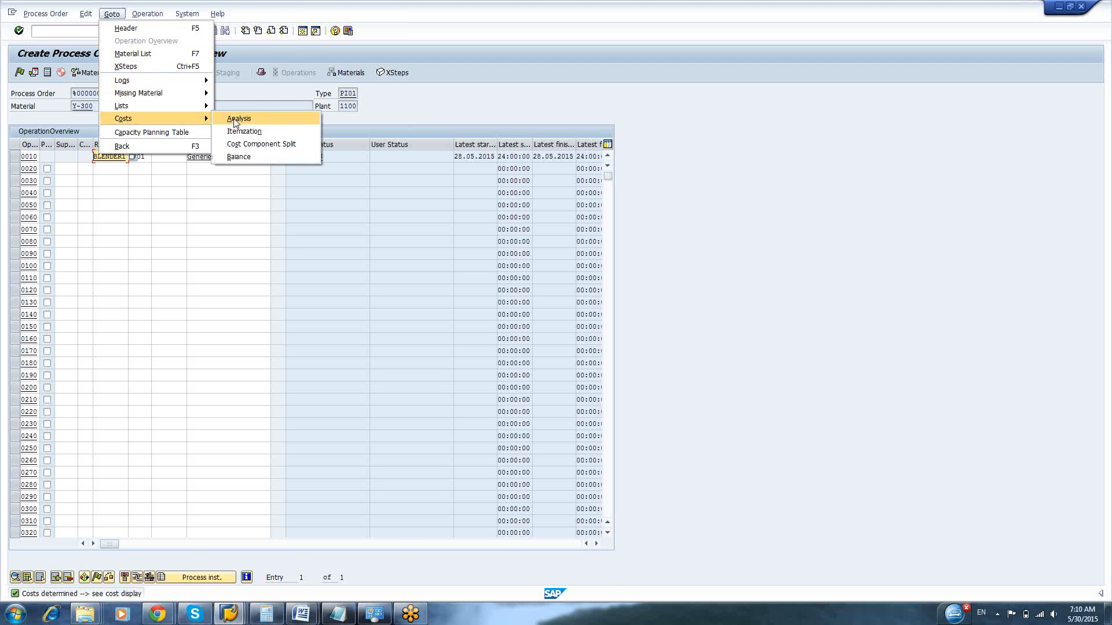
pyautogui.click(235, 121)
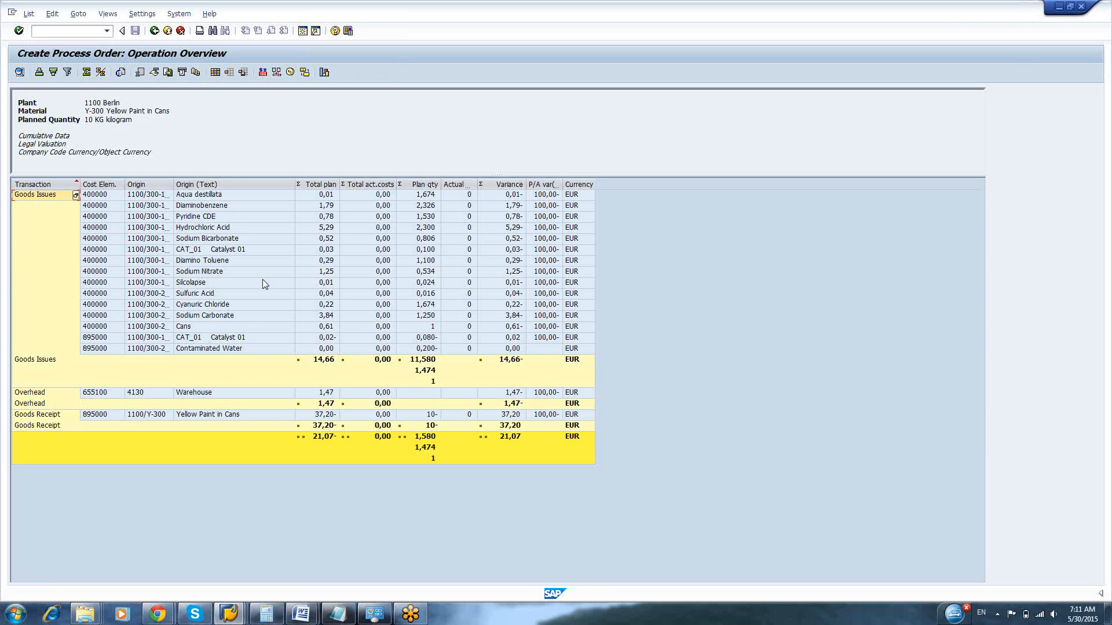
pyautogui.press('F3')
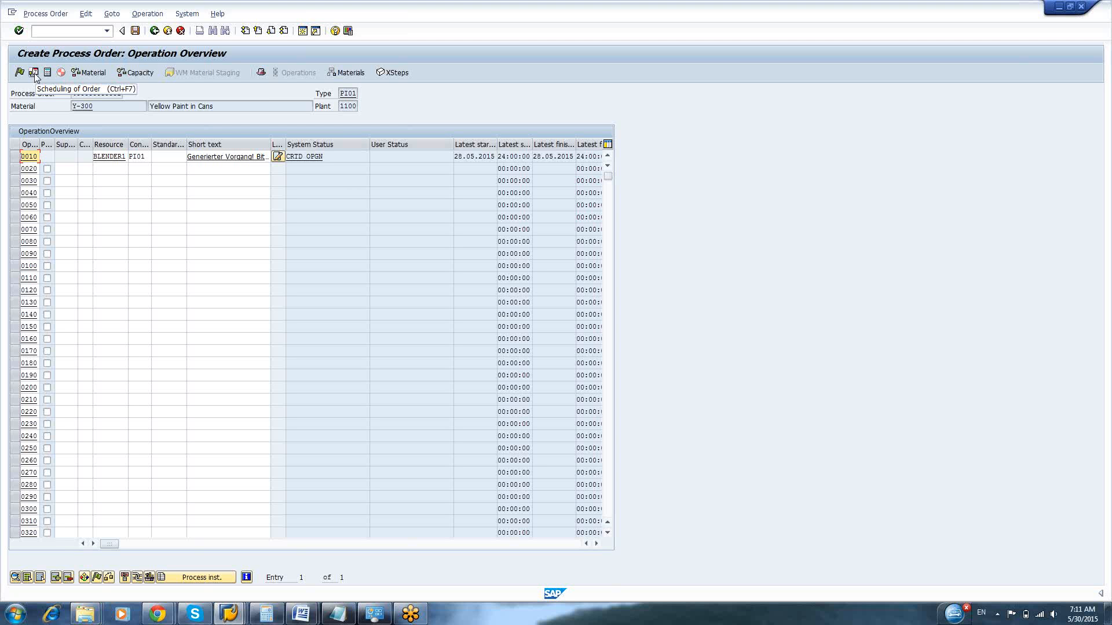
# Schedule the process order and display the general data in its header
pyautogui.click(34, 74)
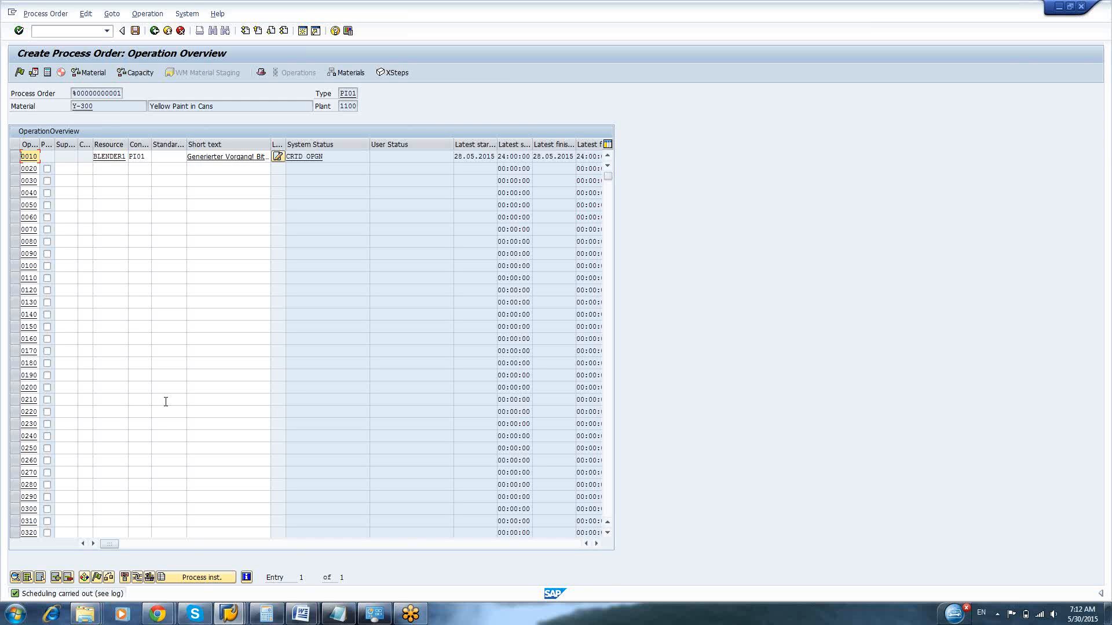
pyautogui.press('F3')
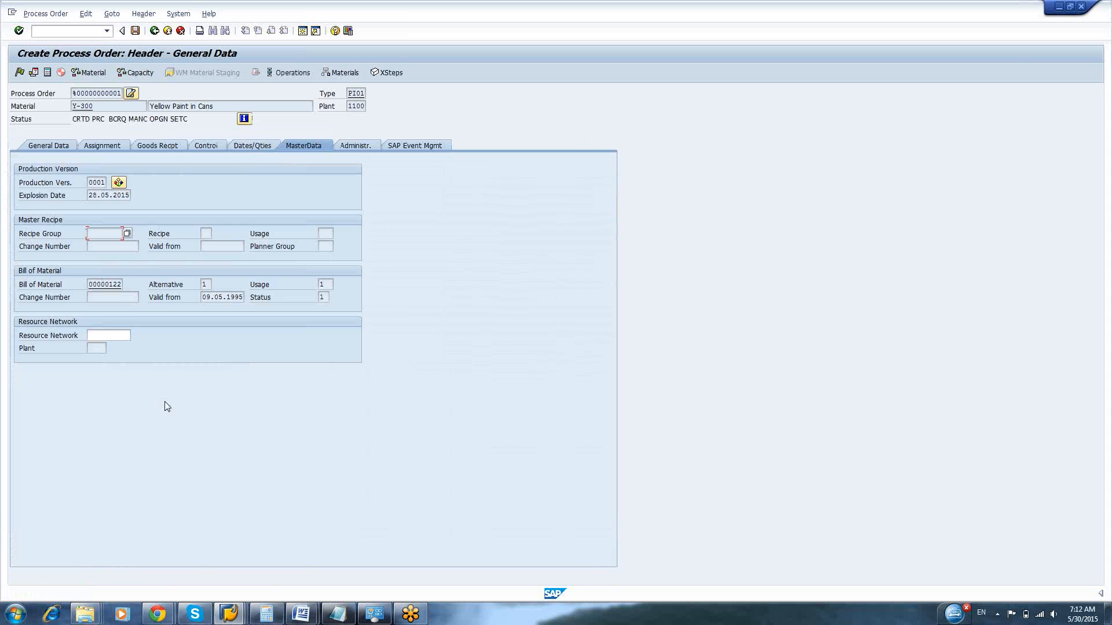
pyautogui.click(49, 148)
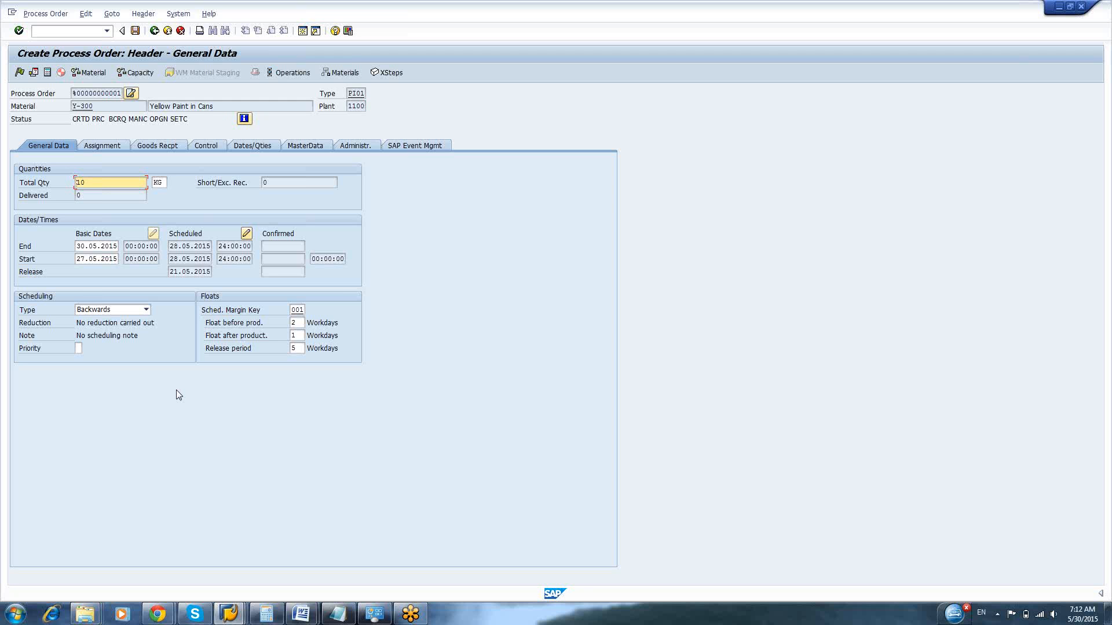
# Save the new process order and look at the details of the resulting system message
pyautogui.press('Return')
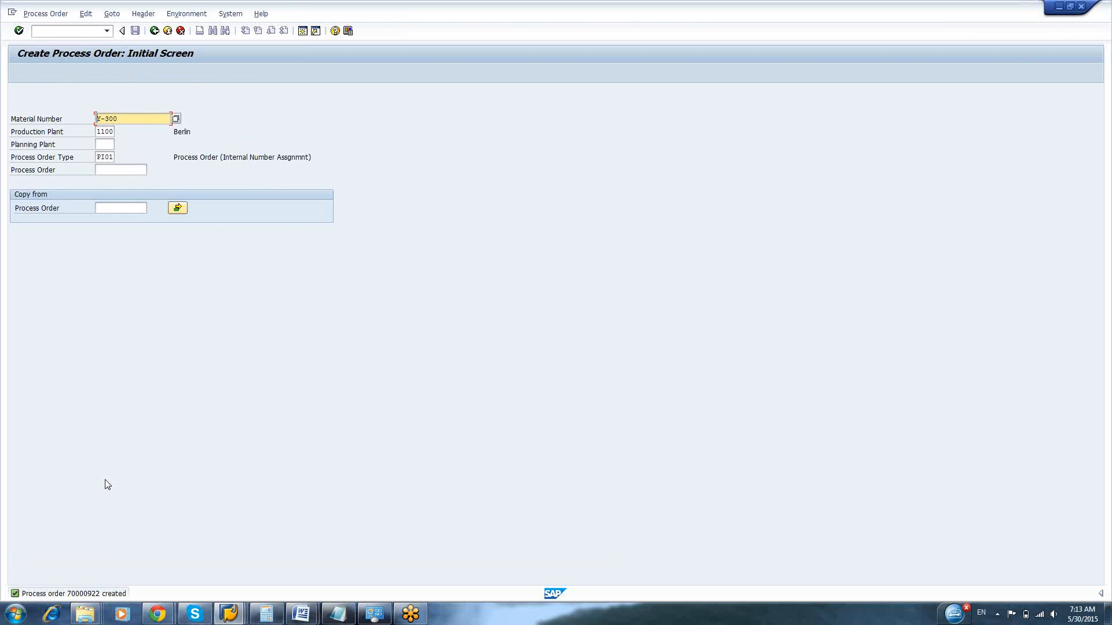
pyautogui.click(83, 595)
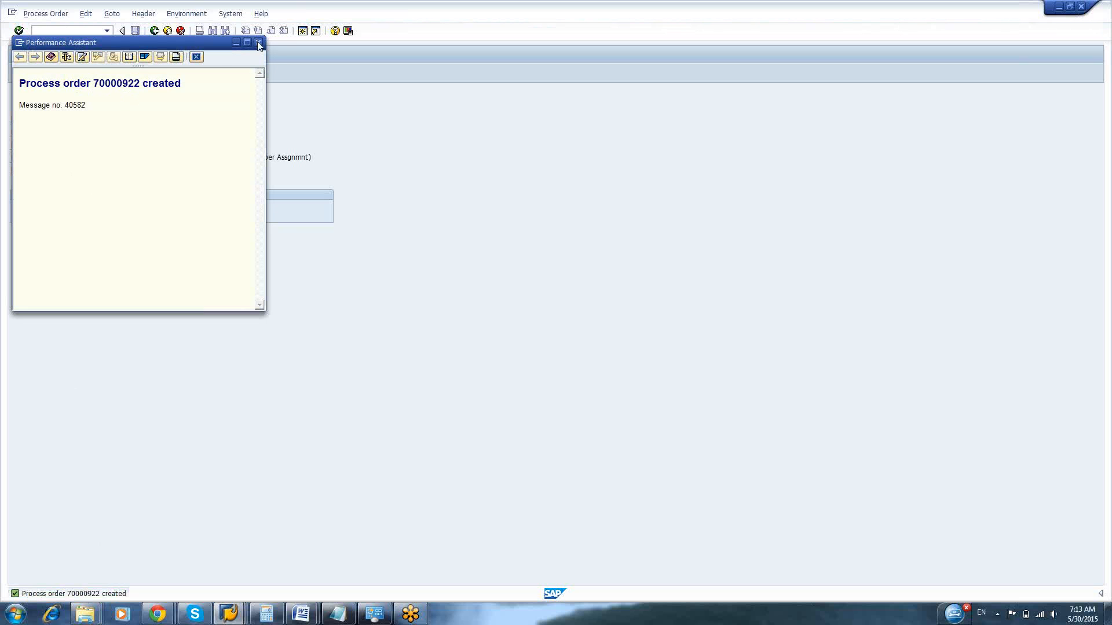
pyautogui.click(196, 57)
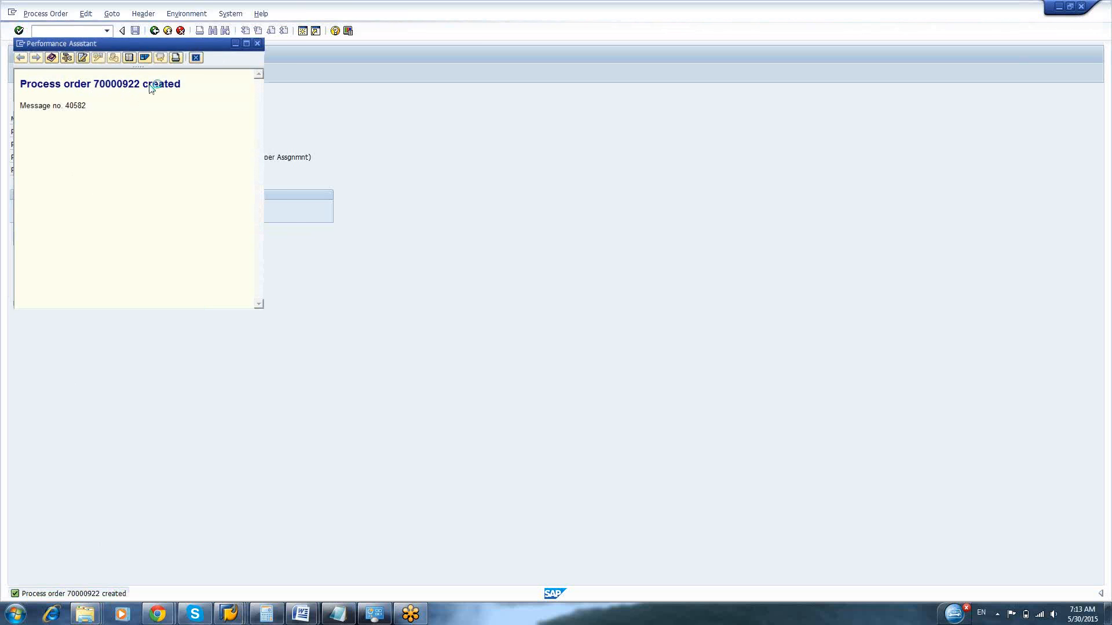
# Create a new session and display the newly created process order with transaction COR3
pyautogui.click(12, 13)
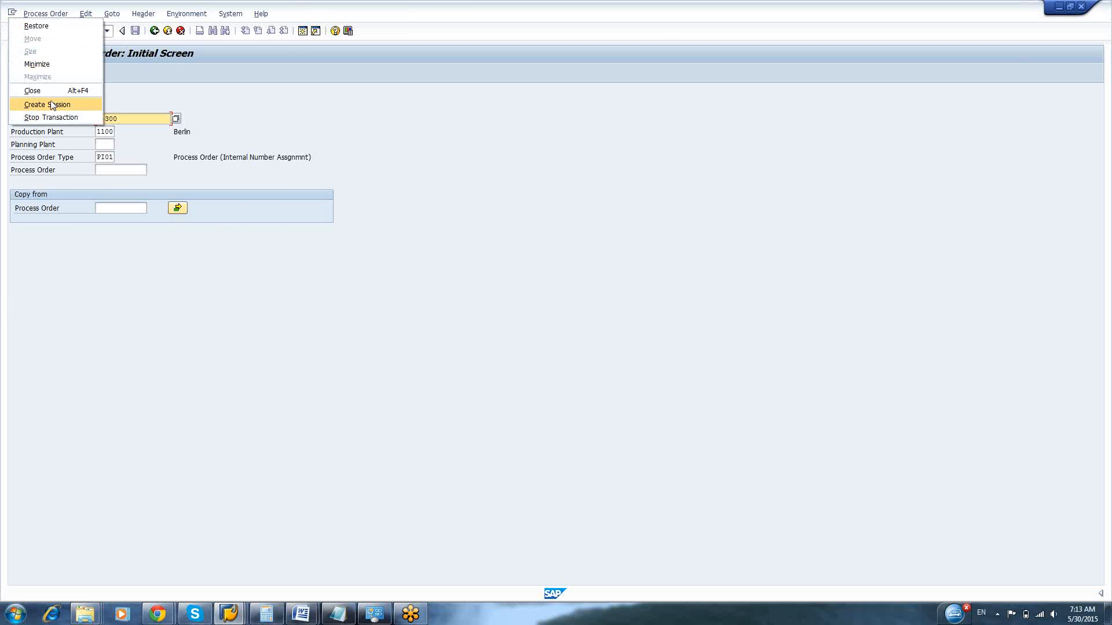
pyautogui.click(52, 106)
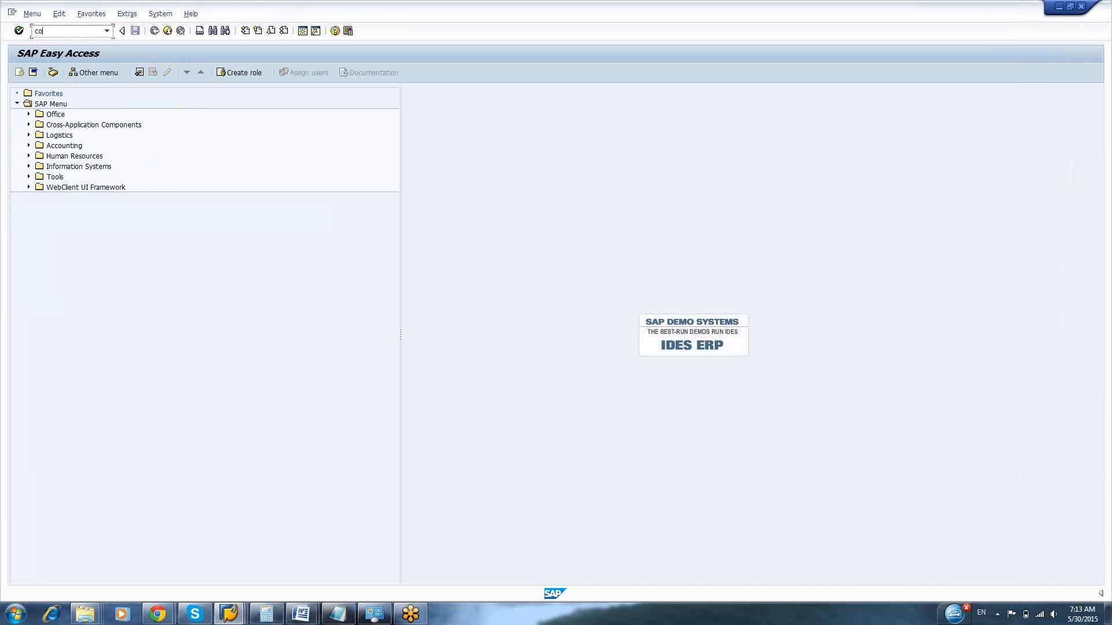
pyautogui.write('cor03')
pyautogui.press('Return')
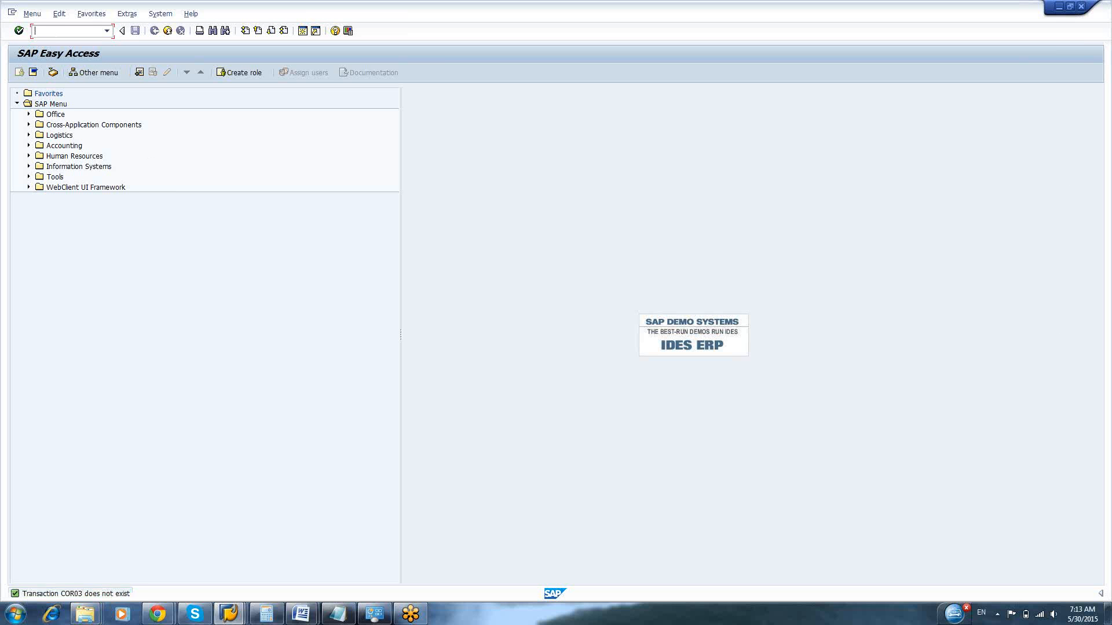
pyautogui.write('cor3')
pyautogui.press('Return')
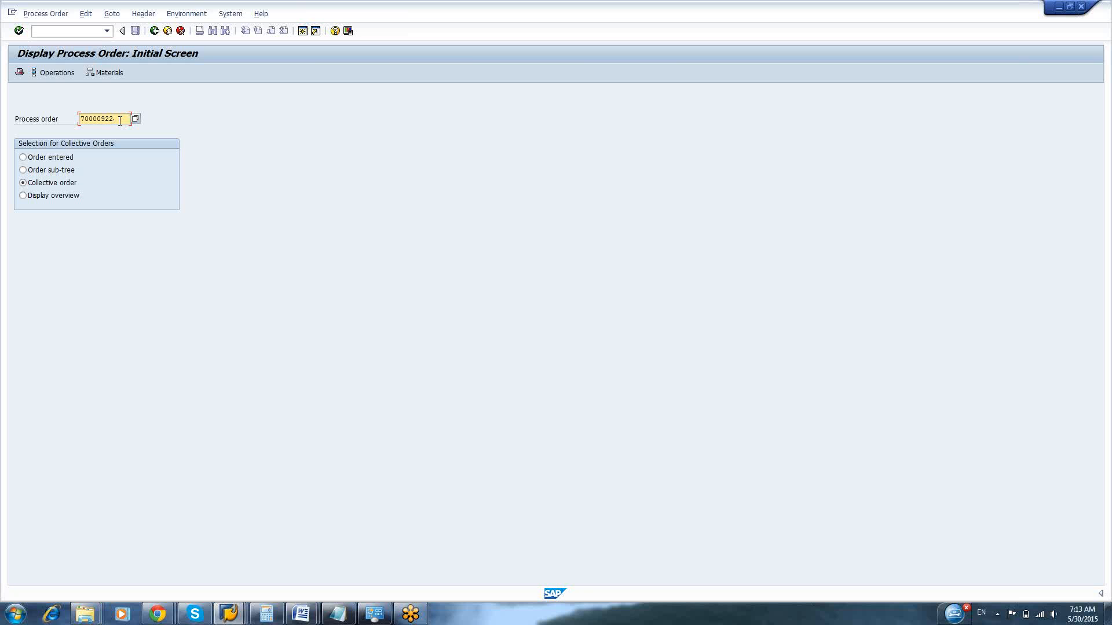
pyautogui.press('Return')
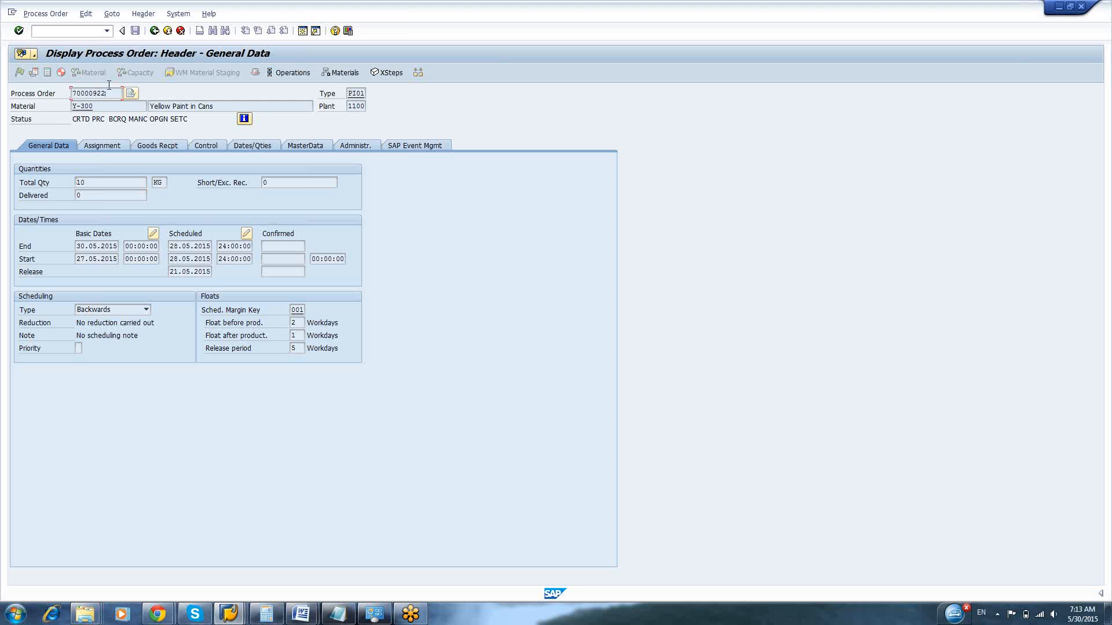
# Switch the displayed process order to change mode and try to release it
pyautogui.moveTo(109, 85); pyautogui.dragTo(63, 84)
pyautogui.click(63, 85)
pyautogui.click(45, 13)
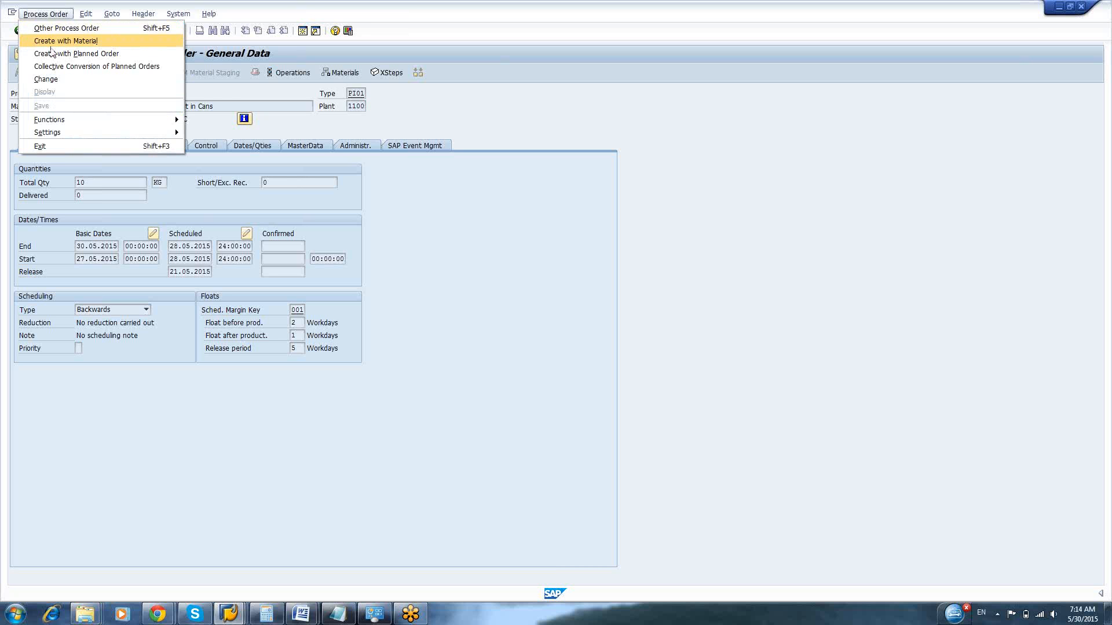
pyautogui.click(58, 80)
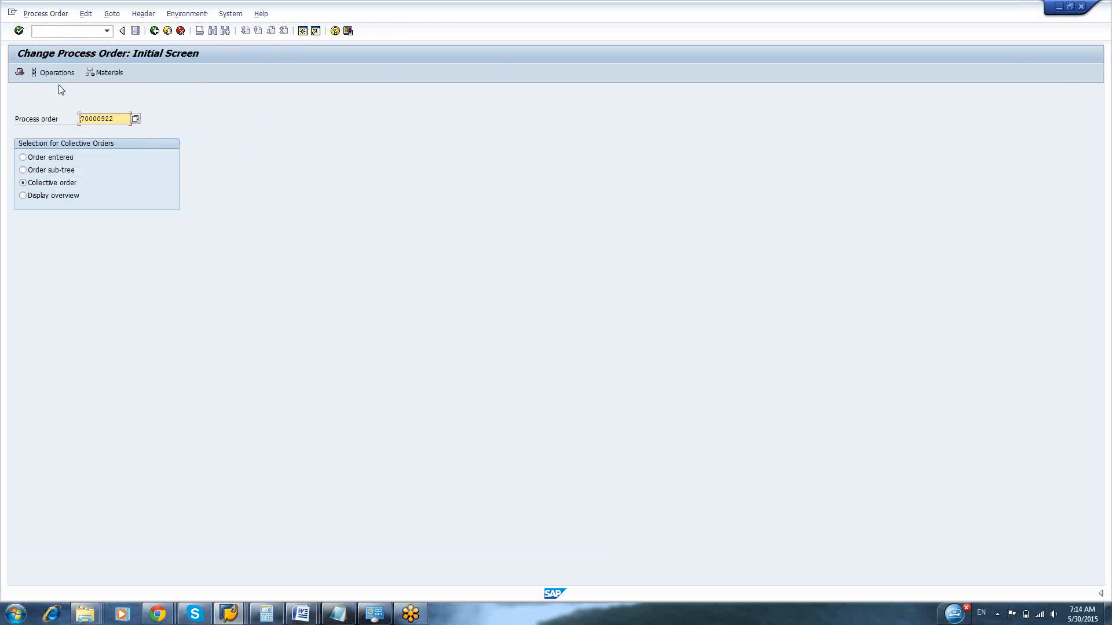
pyautogui.press('Return')
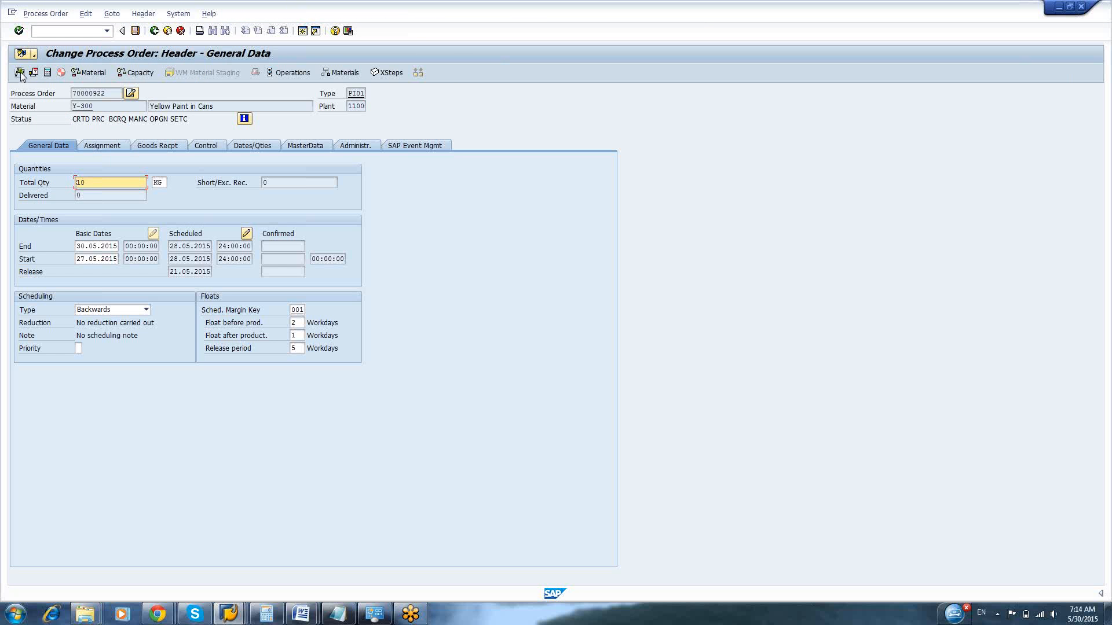
pyautogui.click(20, 74)
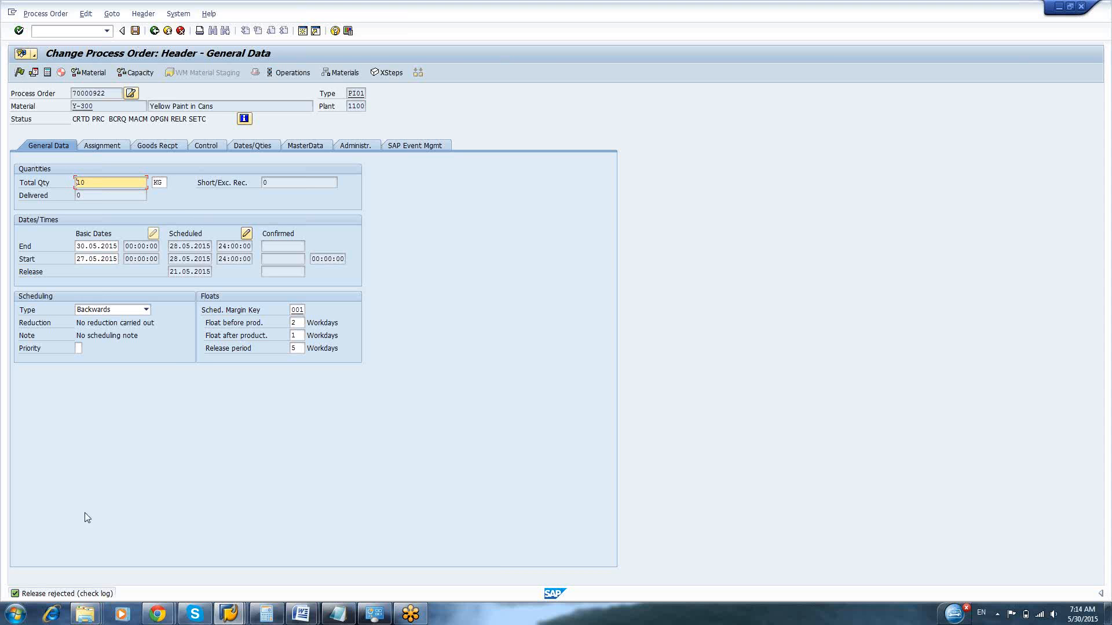
# Look at the details of the release message and close the help window
pyautogui.doubleClick(53, 594)
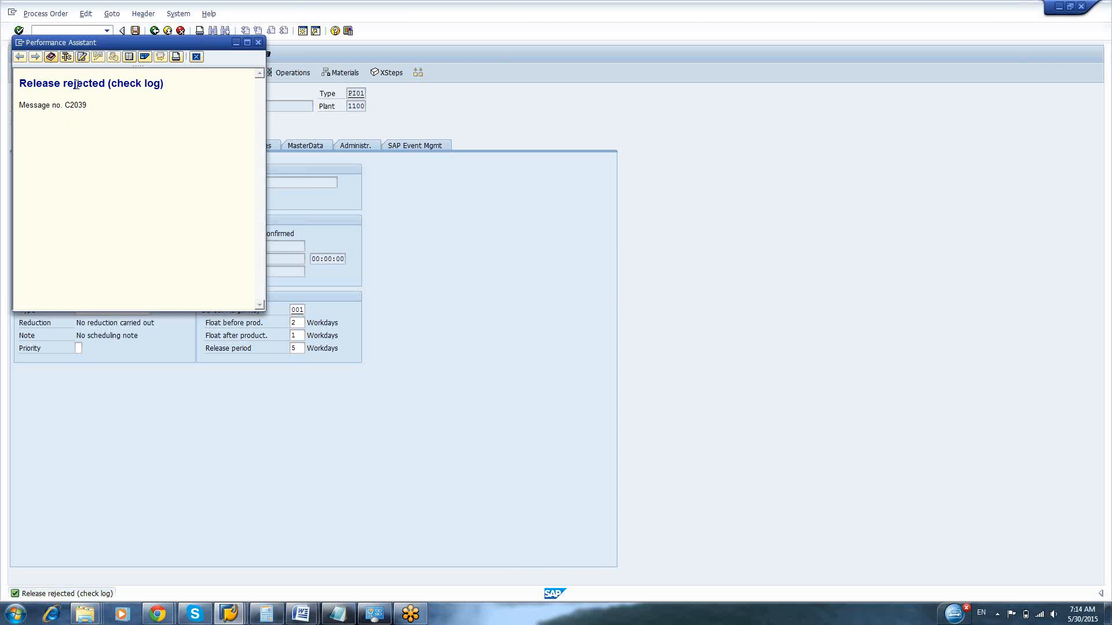
pyautogui.moveTo(76, 84); pyautogui.dragTo(84, 112)
pyautogui.click(91, 138)
pyautogui.click(196, 56)
# Open the order's release log and examine its information messages and its error messages
pyautogui.click(112, 13)
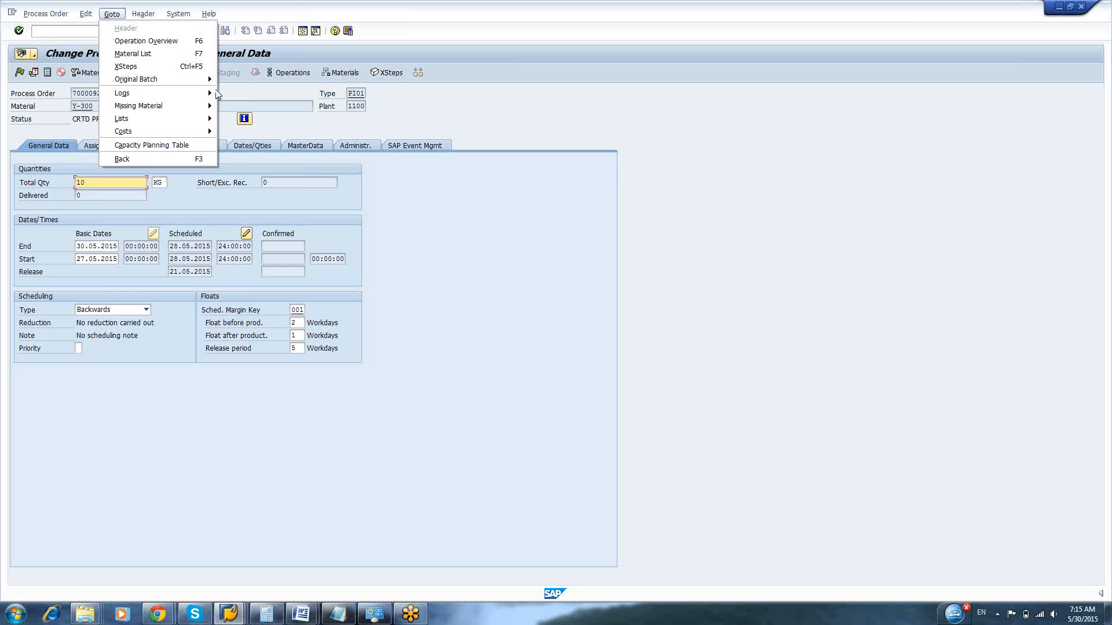
pyautogui.moveTo(212, 95)
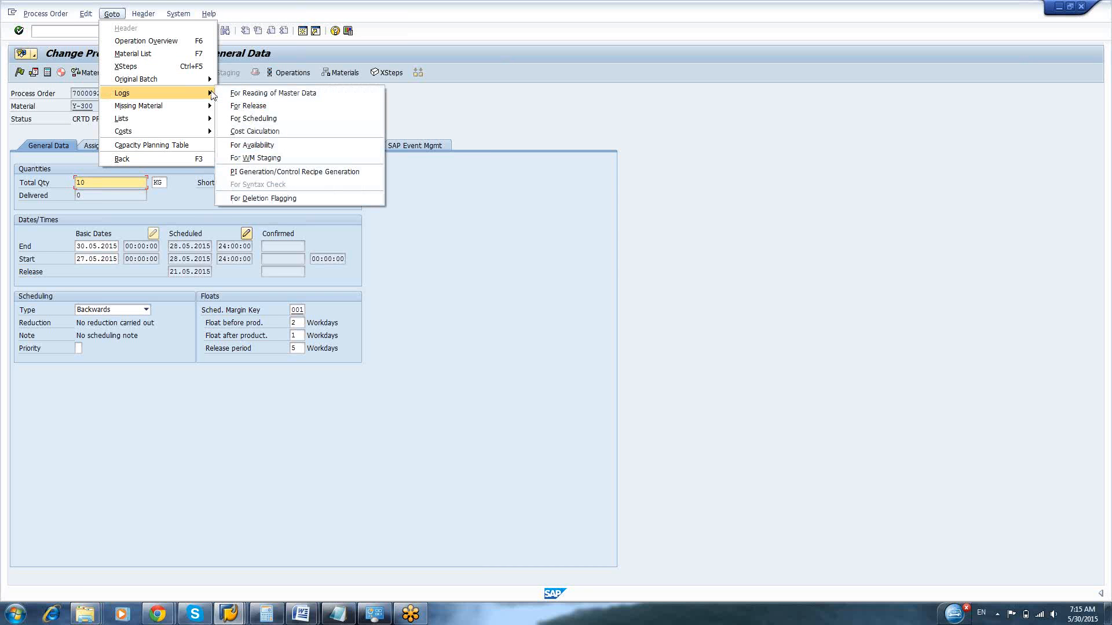
pyautogui.click(249, 104)
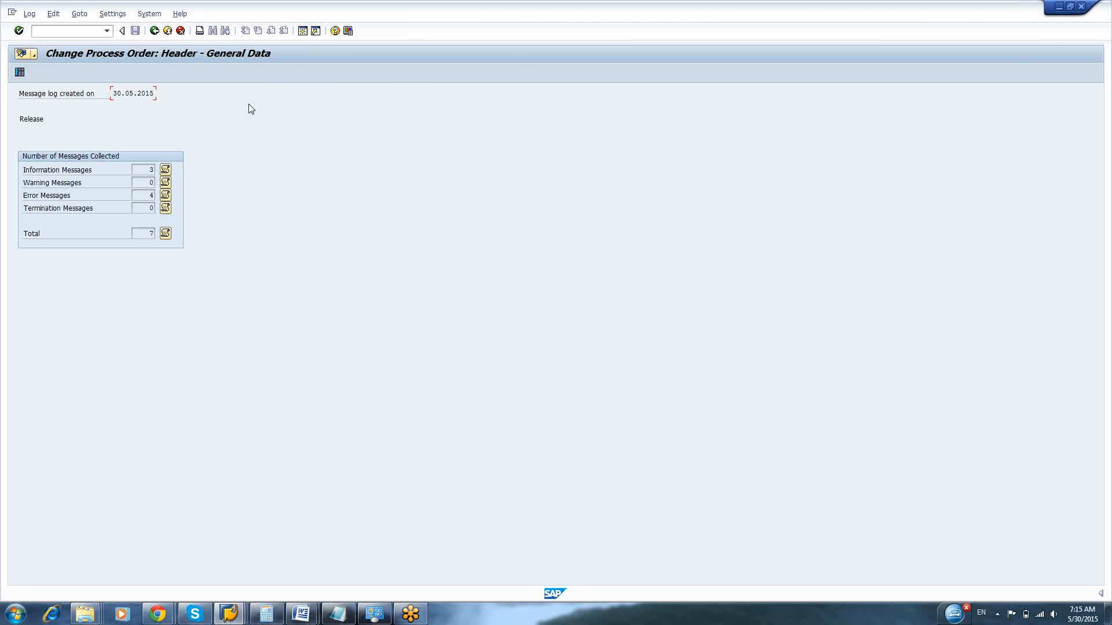
pyautogui.click(166, 170)
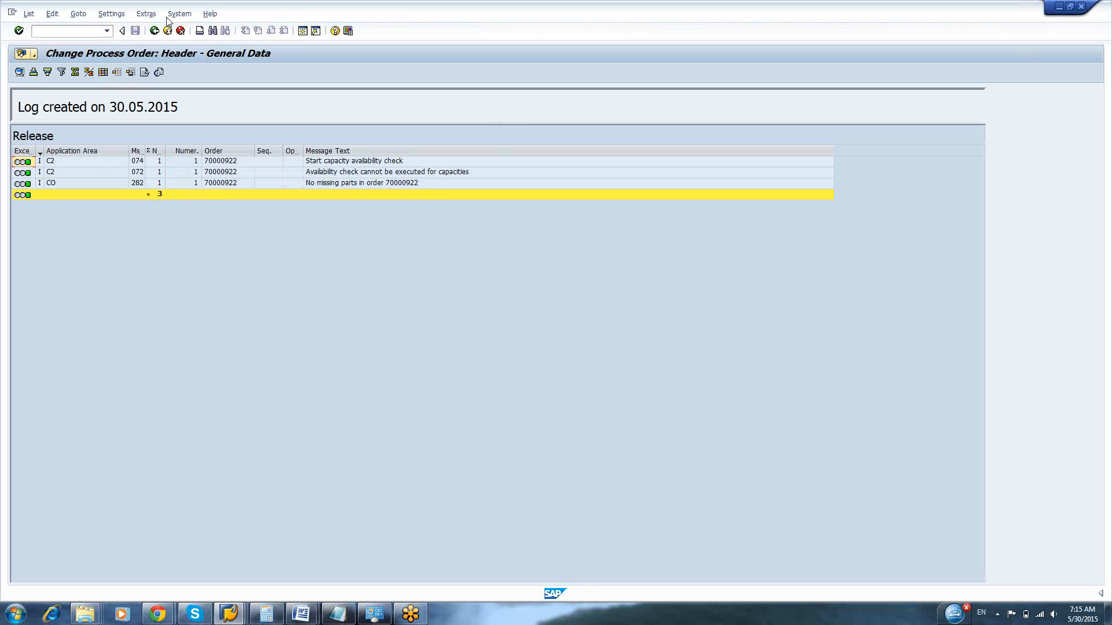
pyautogui.click(155, 31)
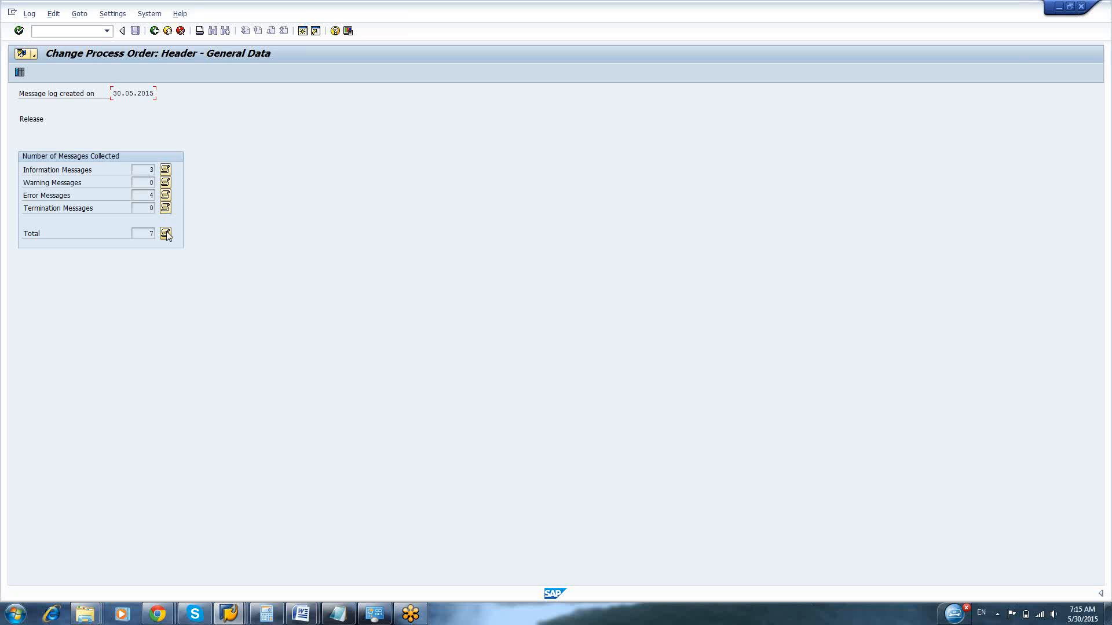
pyautogui.click(165, 196)
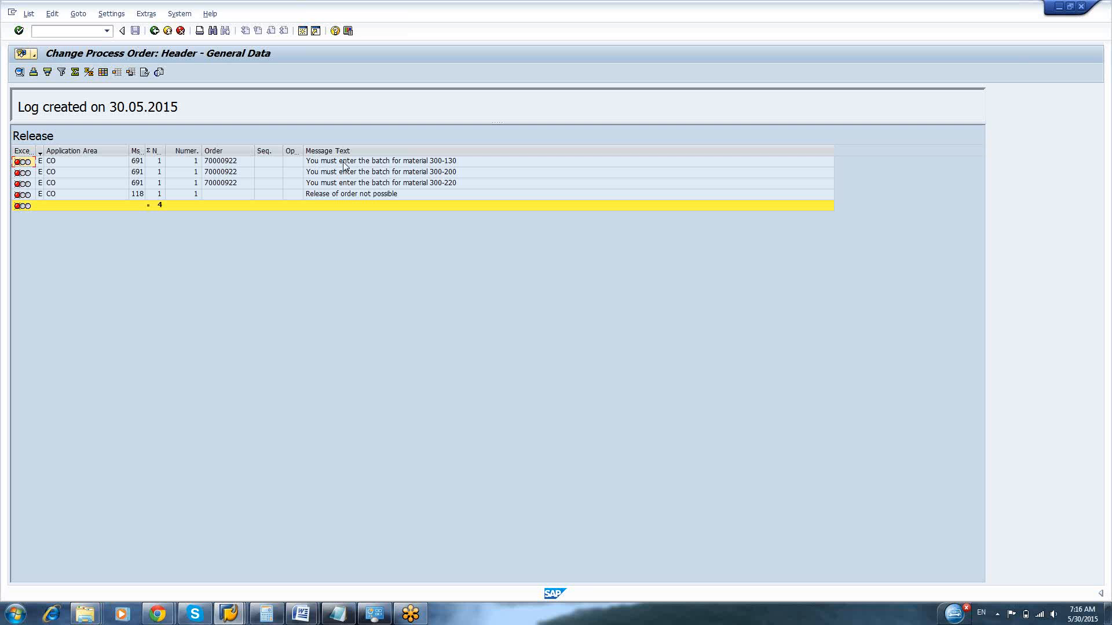
# Create another session and display the same process order there with transaction COR3
pyautogui.click(12, 12)
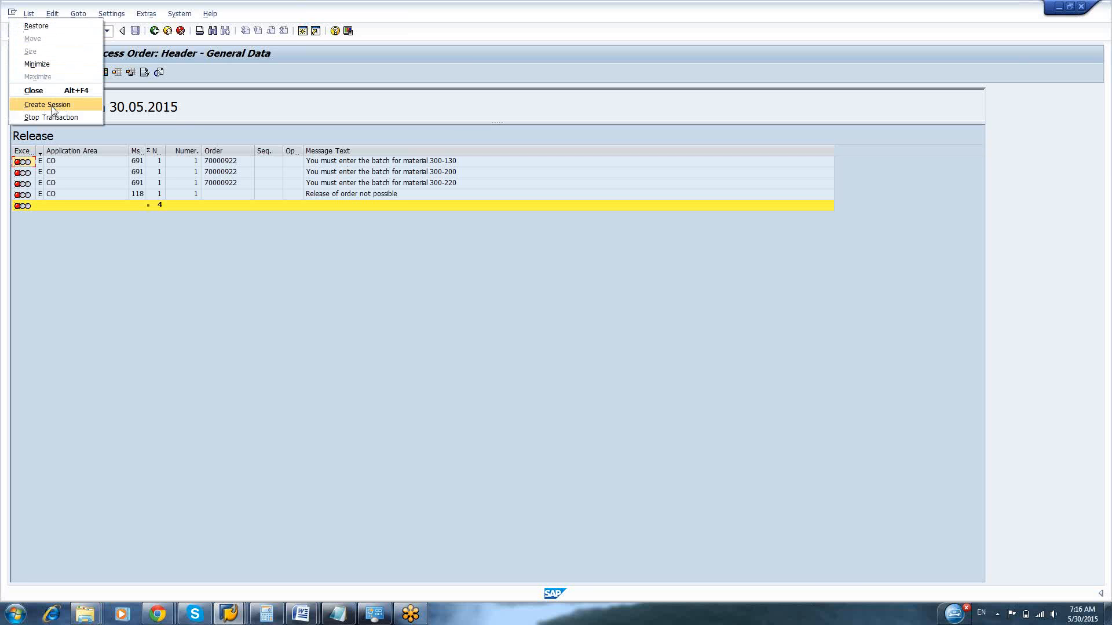
pyautogui.click(52, 106)
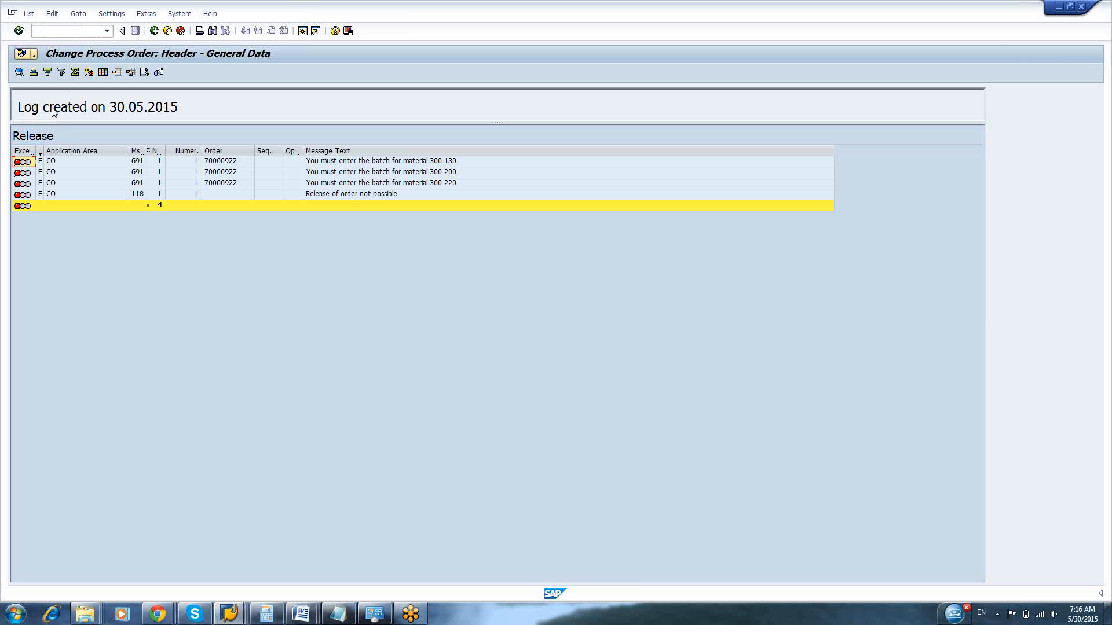
pyautogui.write('cor3')
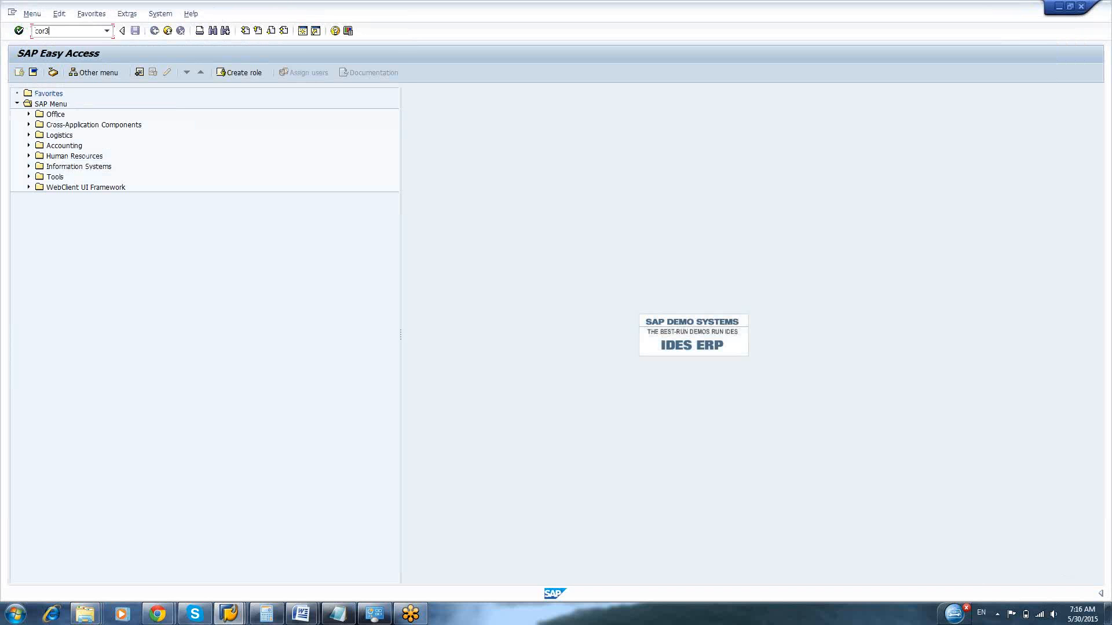
pyautogui.press('Return')
pyautogui.press('Return')
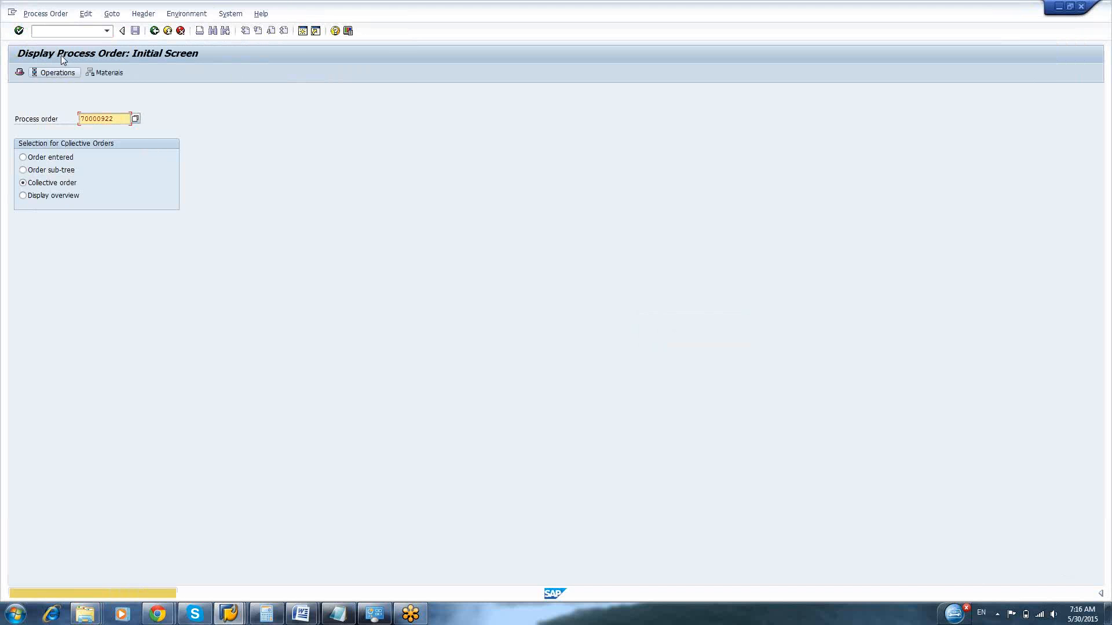
# Return to the session with the release log, go back to the order header and view the material master of Y-300
pyautogui.hotkey('alt', 'Tab')
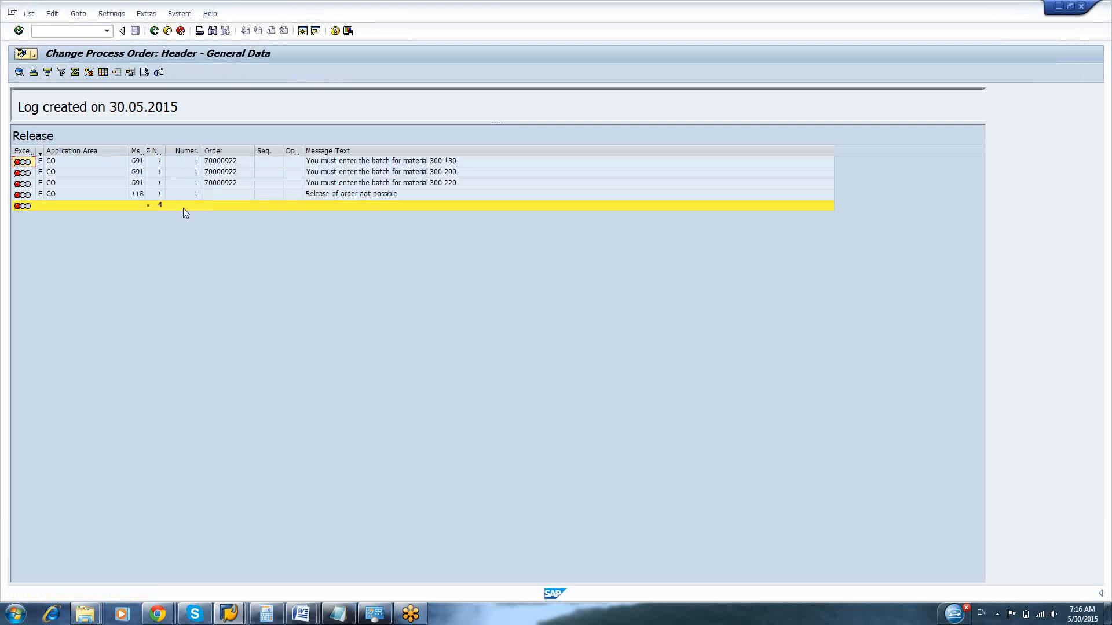
pyautogui.hotkey('alt', 'Tab')
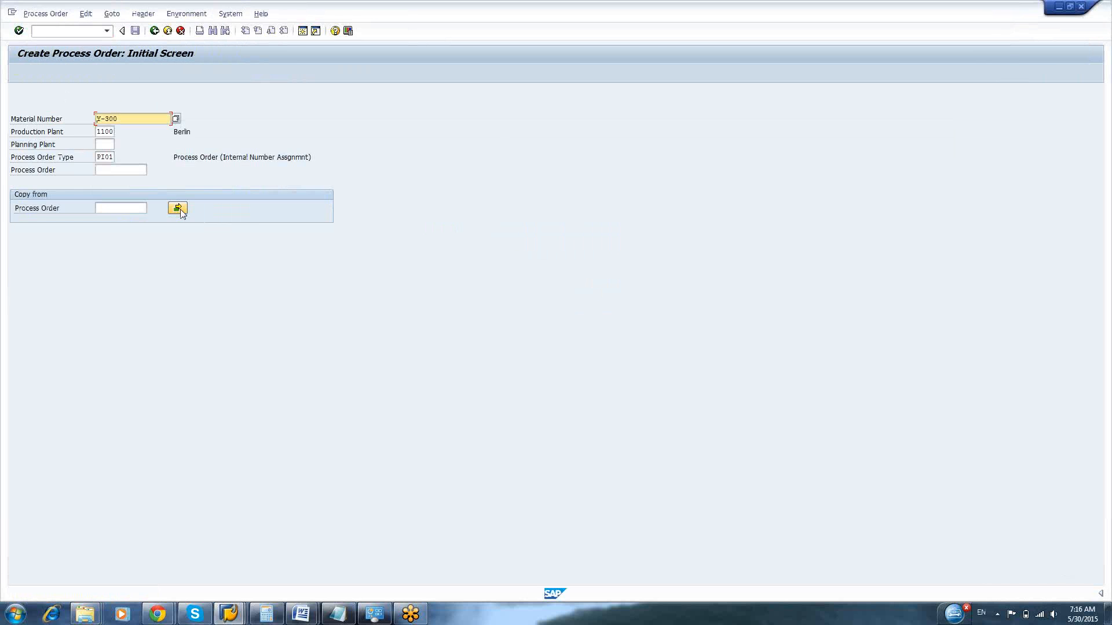
pyautogui.hotkey('alt', 'Tab')
pyautogui.press('F3')
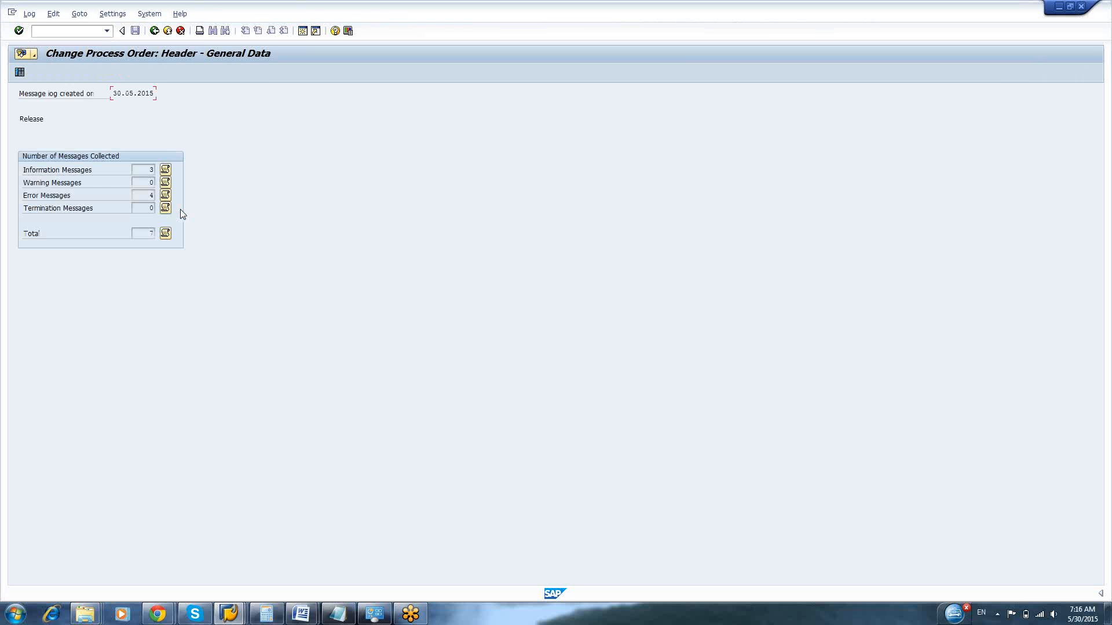
pyautogui.press('F3')
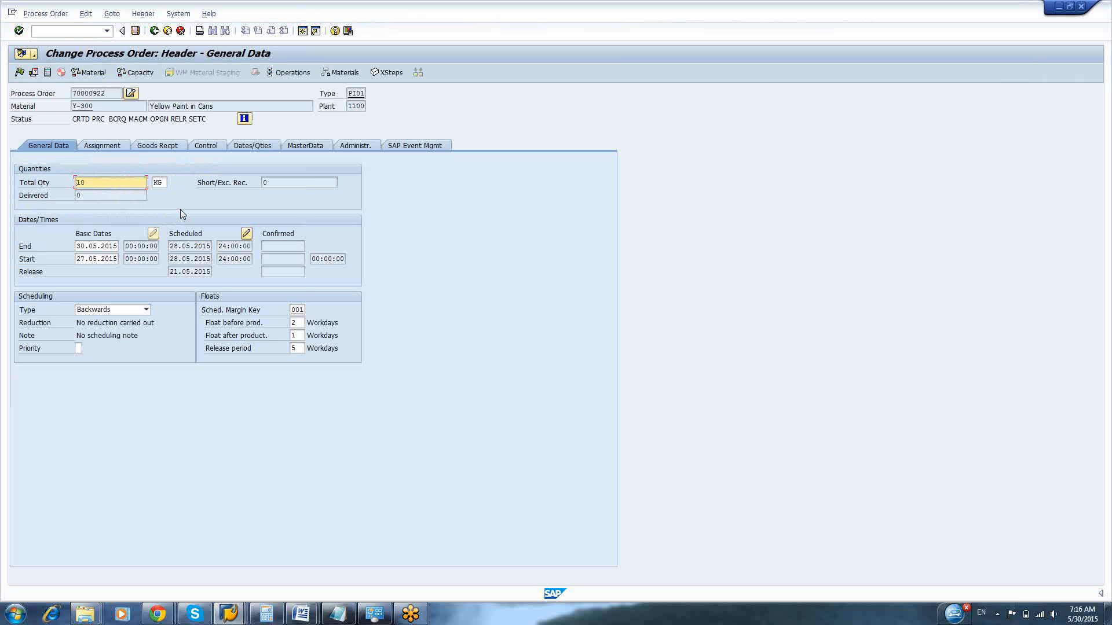
pyautogui.doubleClick(82, 106)
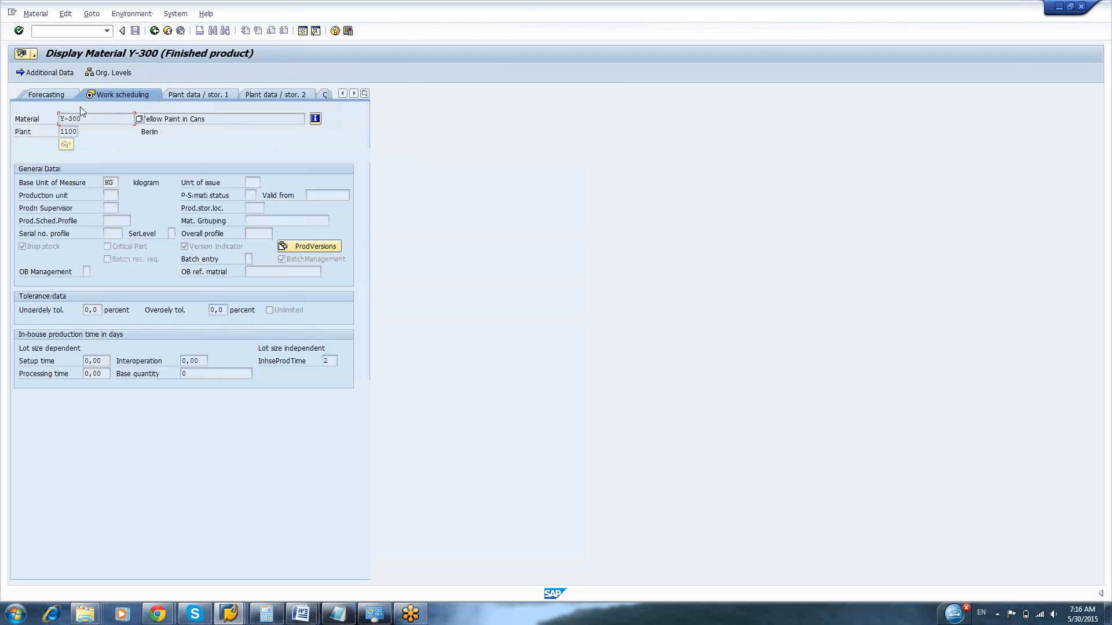
pyautogui.press('F3')
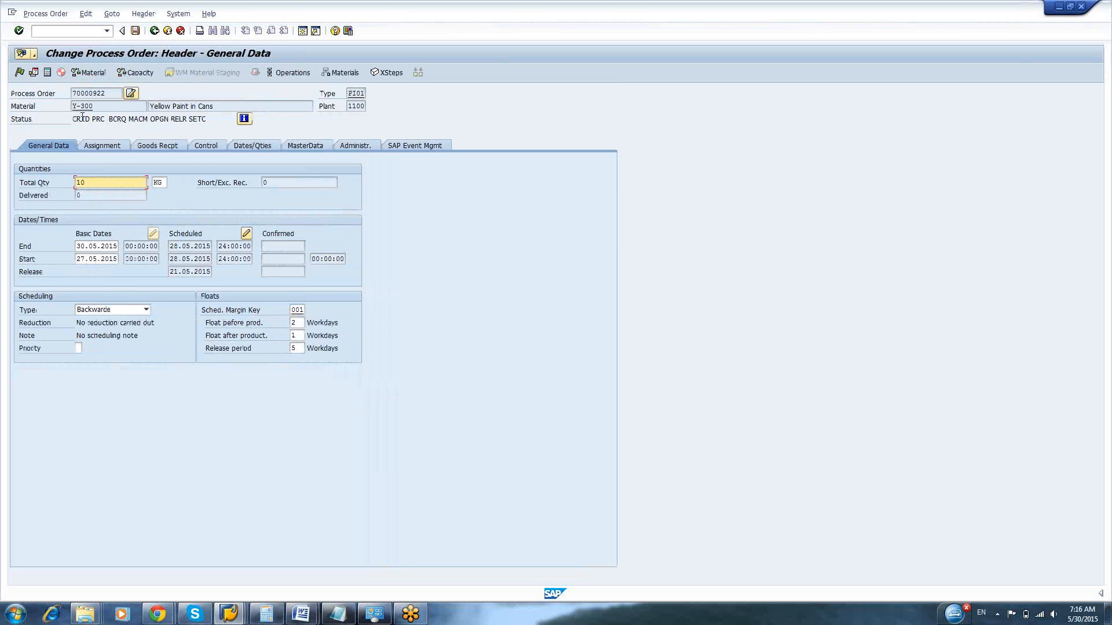
# Exit the process order with its data saved and reopen it in change mode
pyautogui.press('F3')
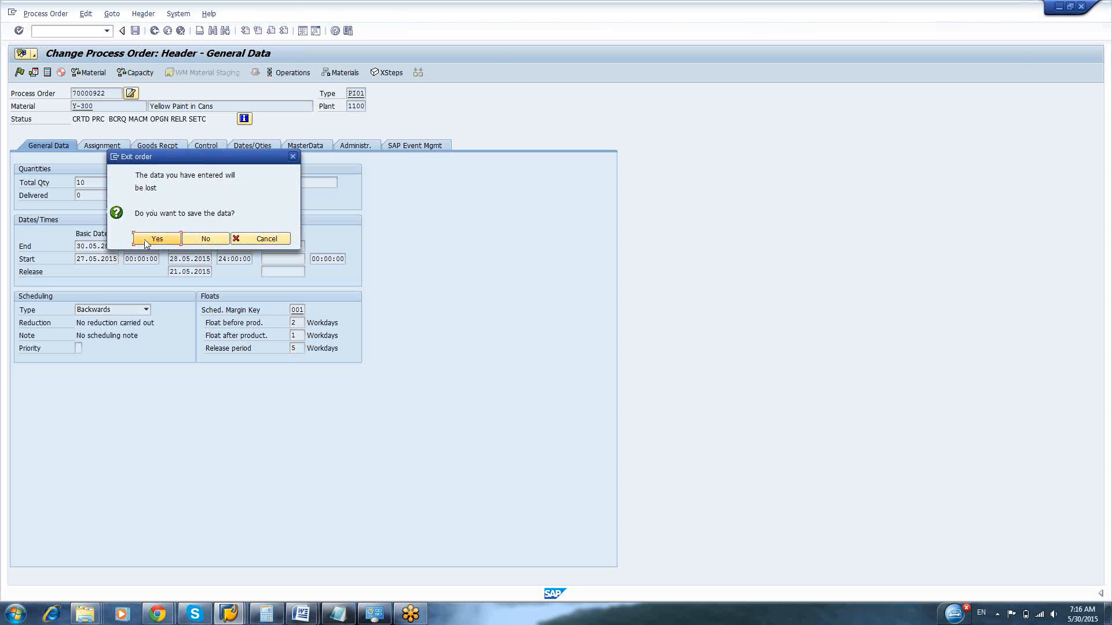
pyautogui.click(150, 240)
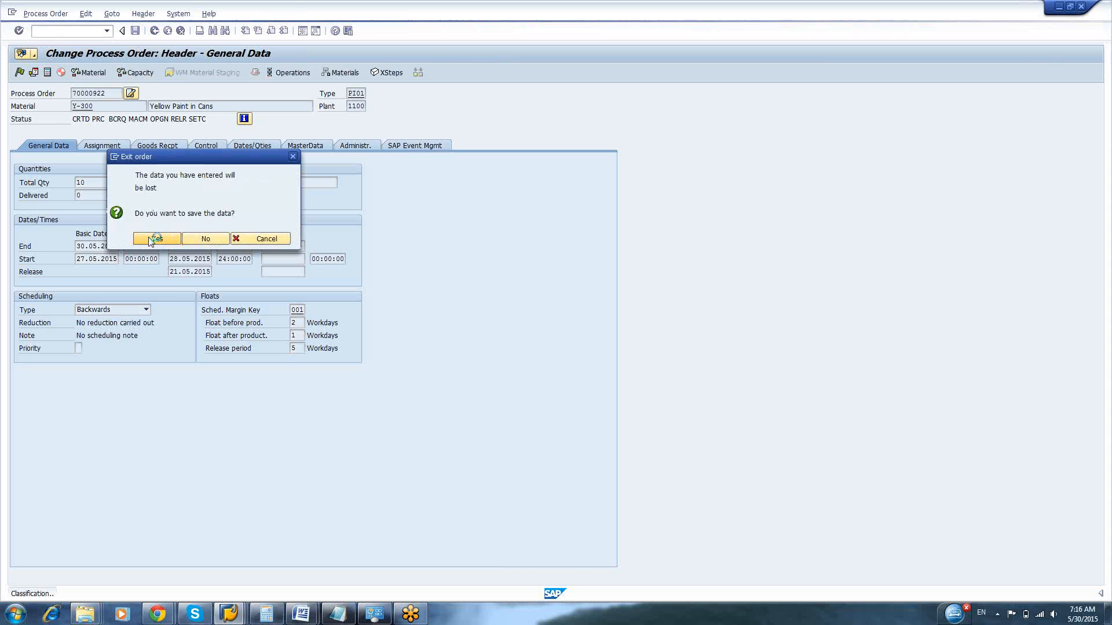
pyautogui.press('Return')
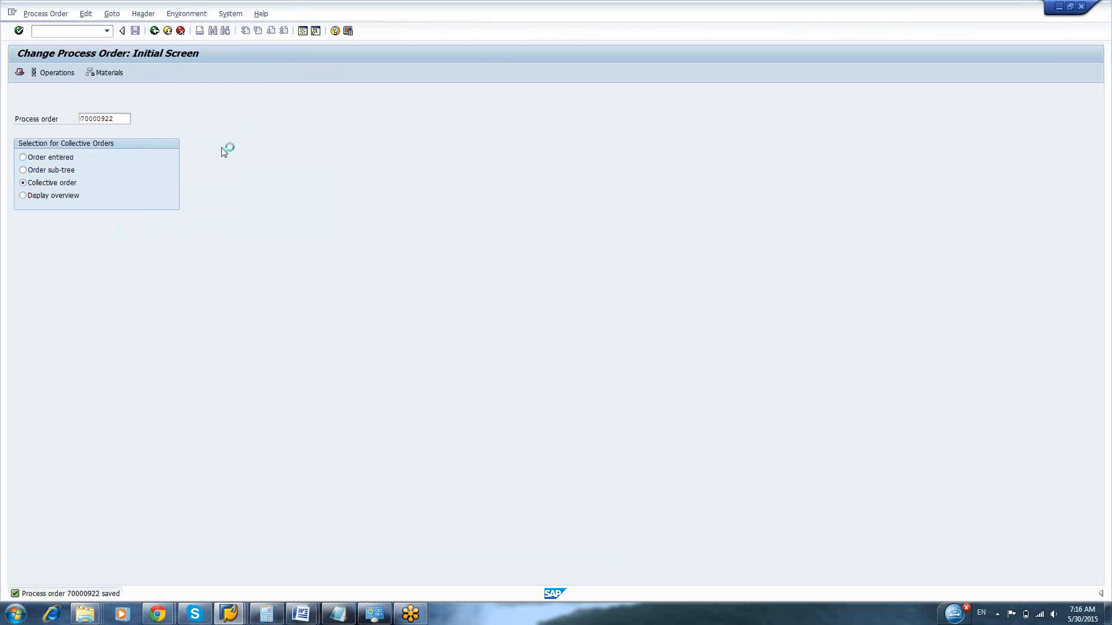
# View the order's operation overview and open its material list
pyautogui.click(280, 74)
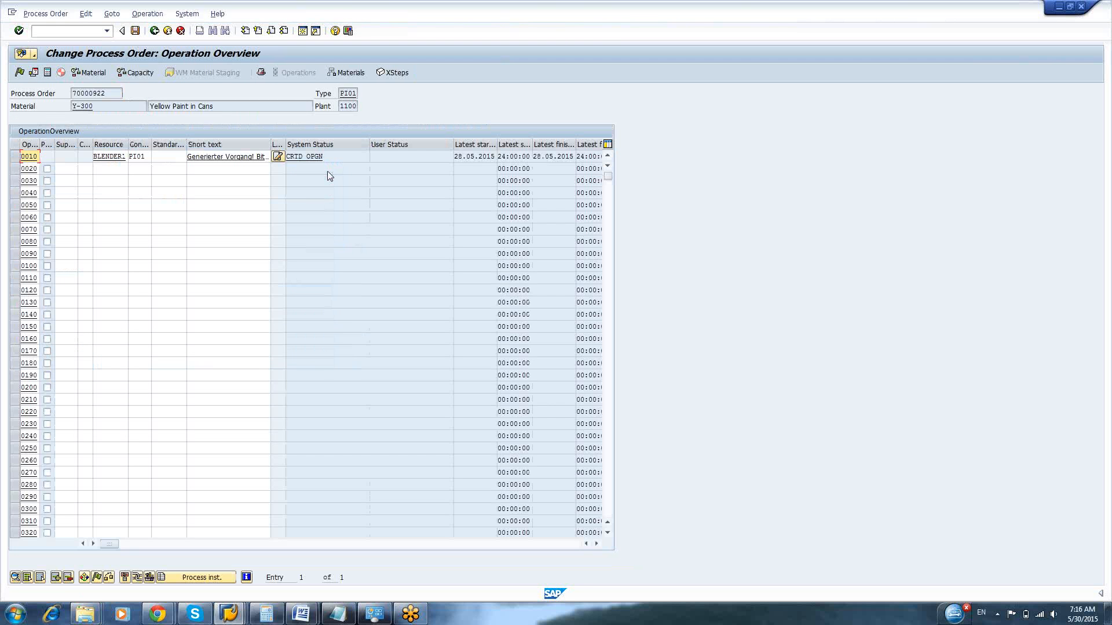
pyautogui.press('F3')
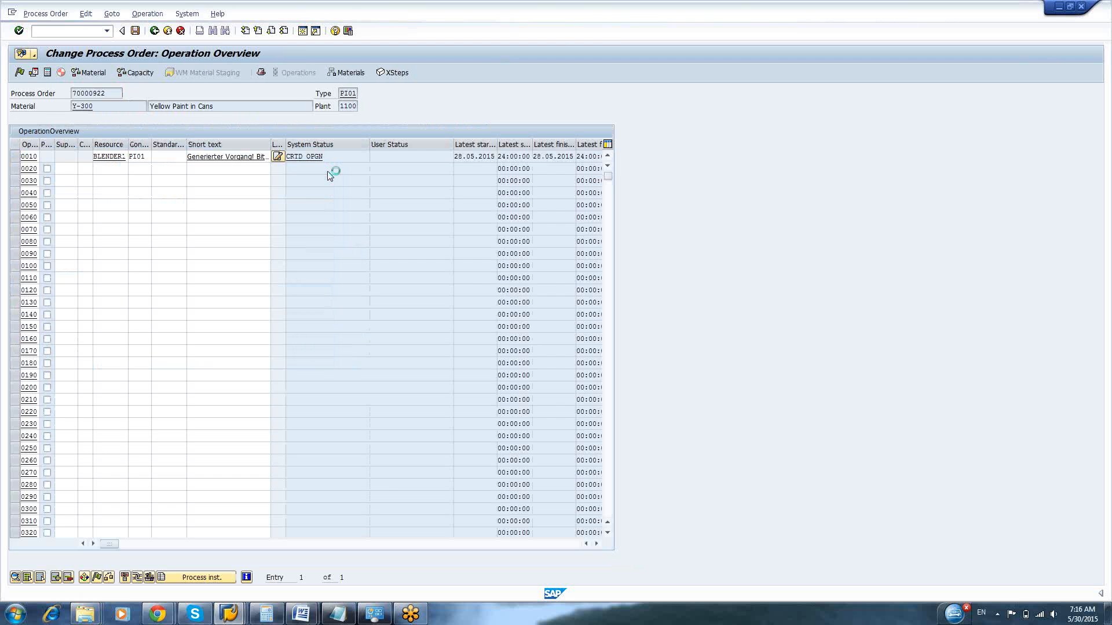
pyautogui.click(339, 74)
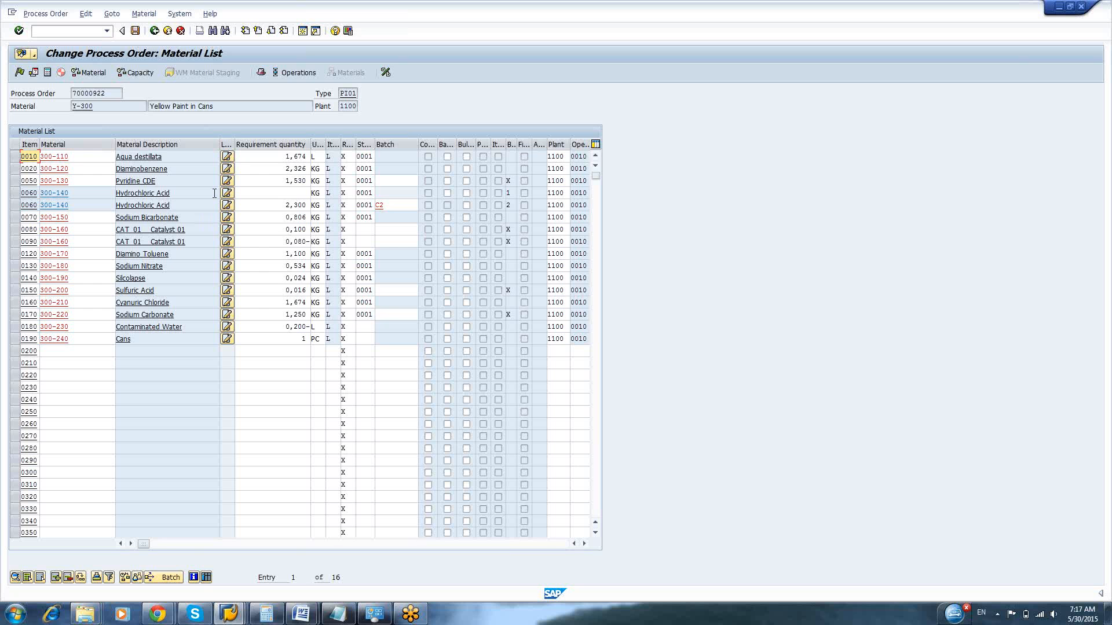
# Assign batch C1 to component 300-130 Pyridine CDE, chosen from the batches for that material
pyautogui.click(392, 182)
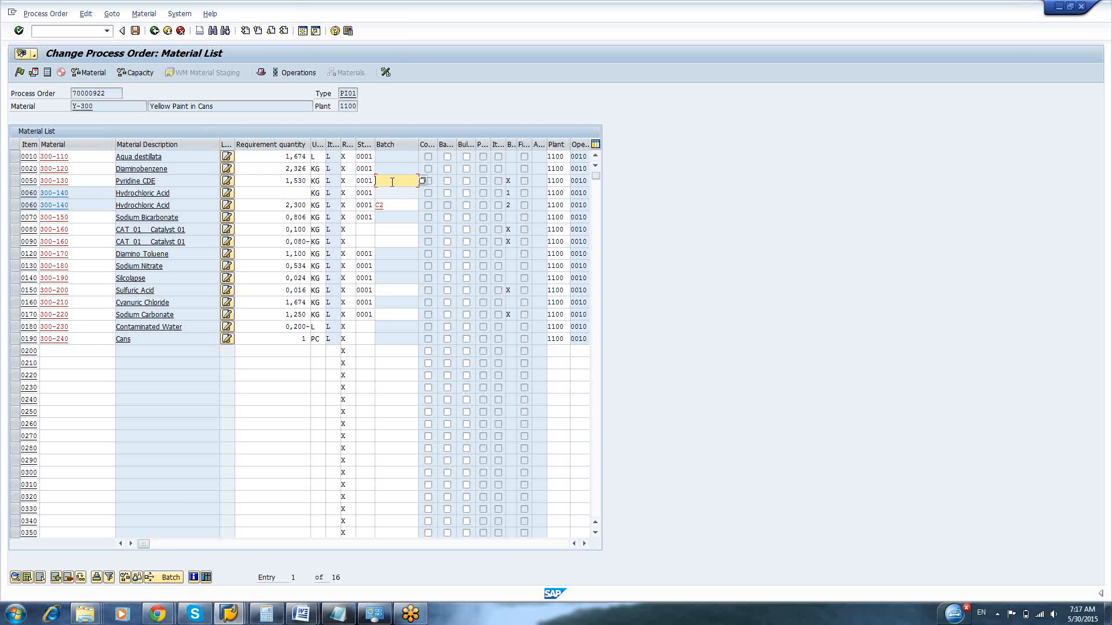
pyautogui.press('F4')
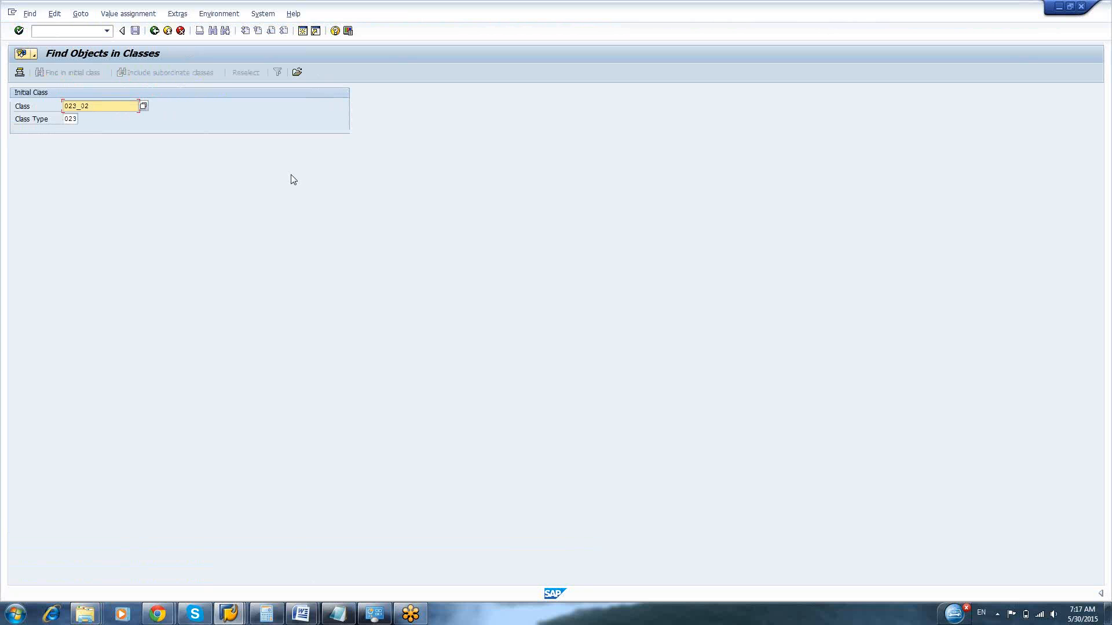
pyautogui.press('F3')
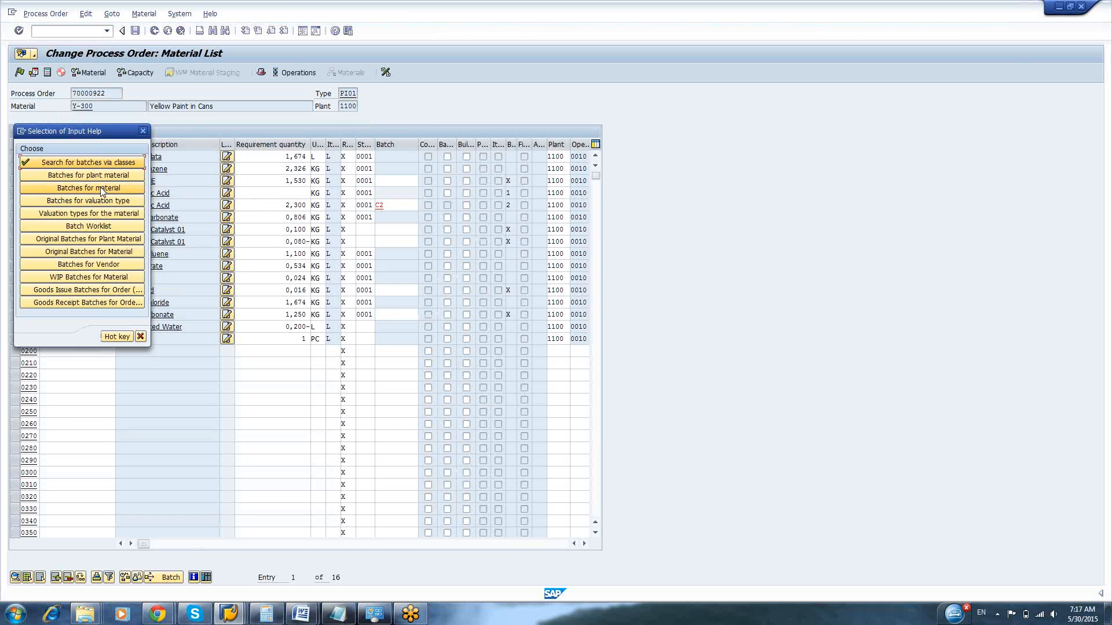
pyautogui.click(100, 188)
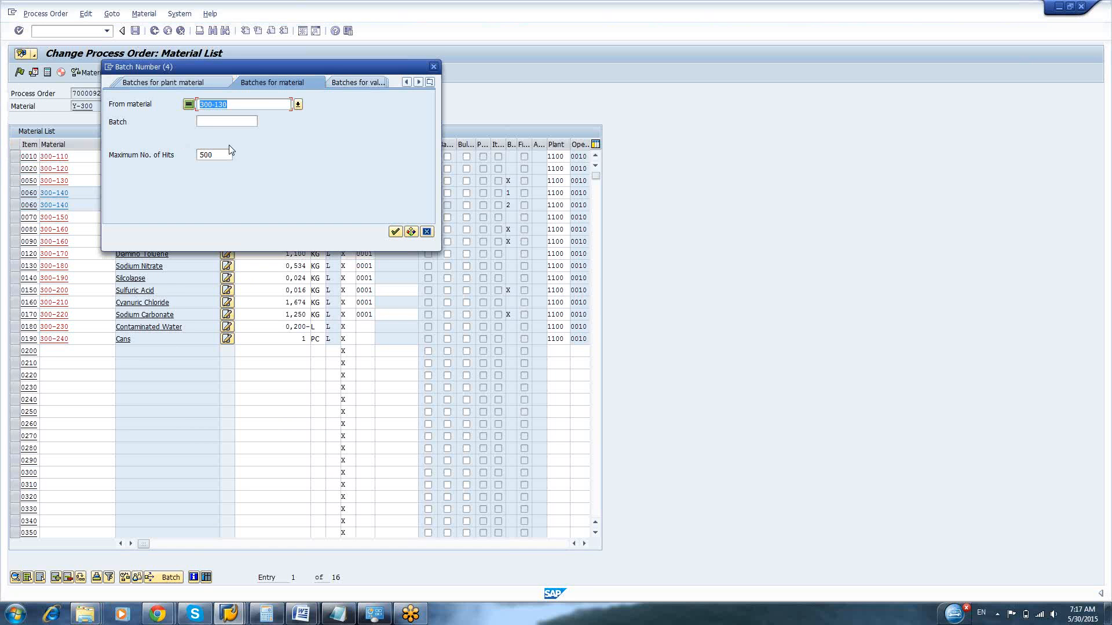
pyautogui.press('Return')
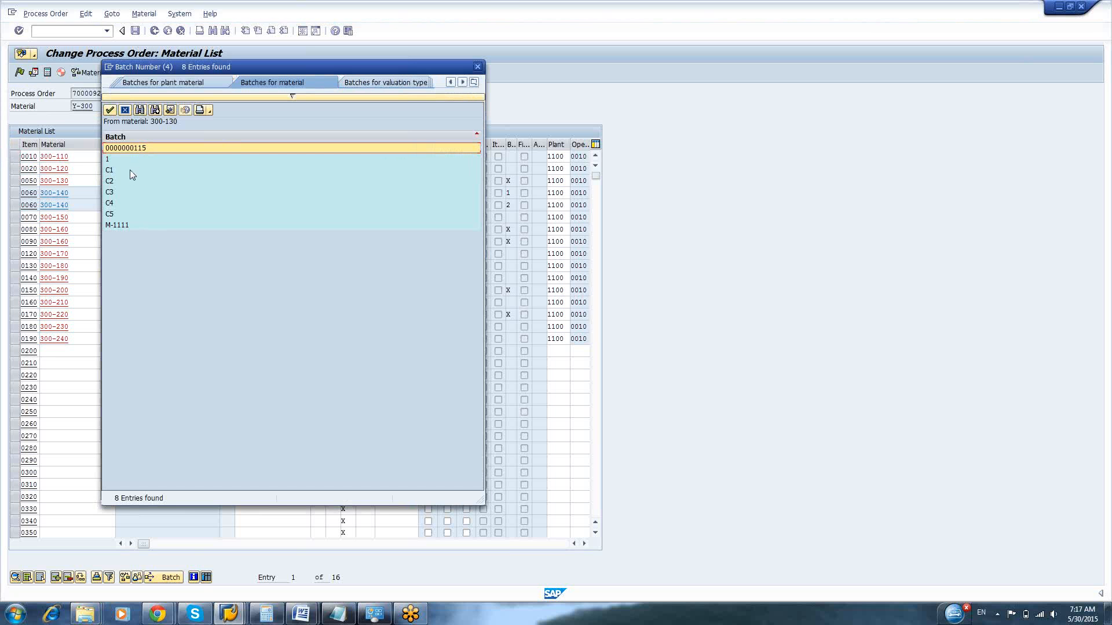
pyautogui.doubleClick(131, 170)
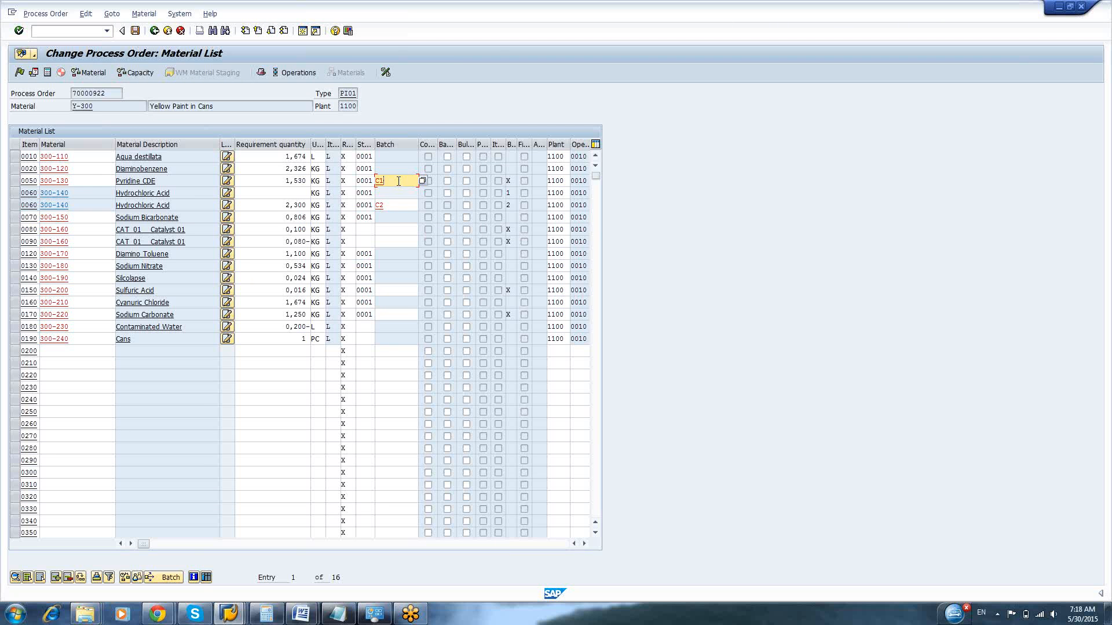
# Assign batch C2 to item 0080, component 300-160 Catalyst 01, chosen from the batches for that material
pyautogui.click(390, 228)
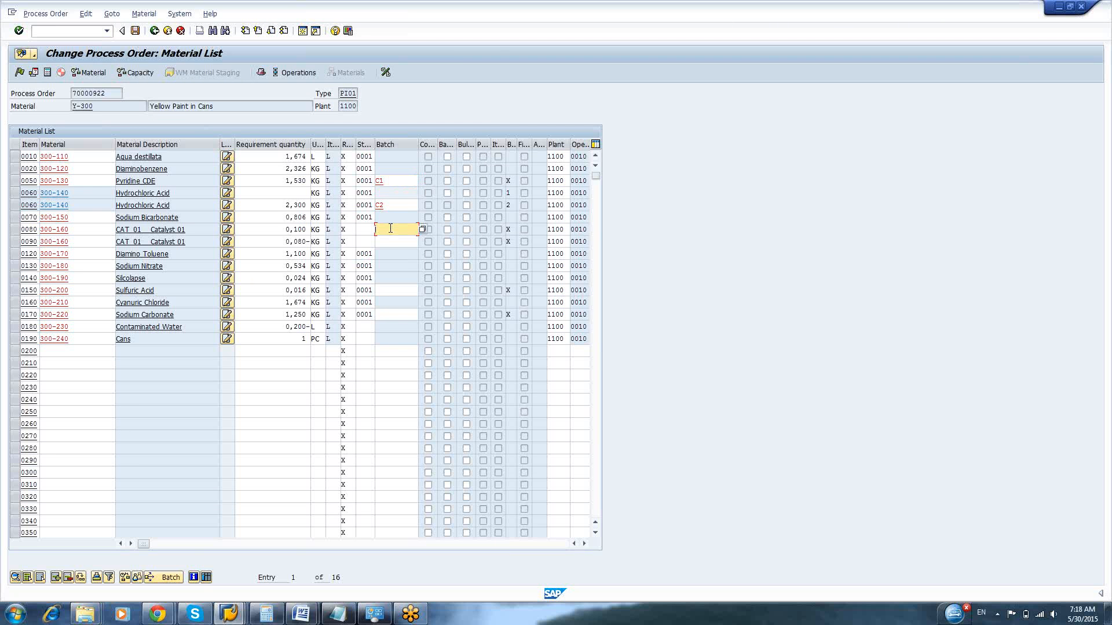
pyautogui.press('F4')
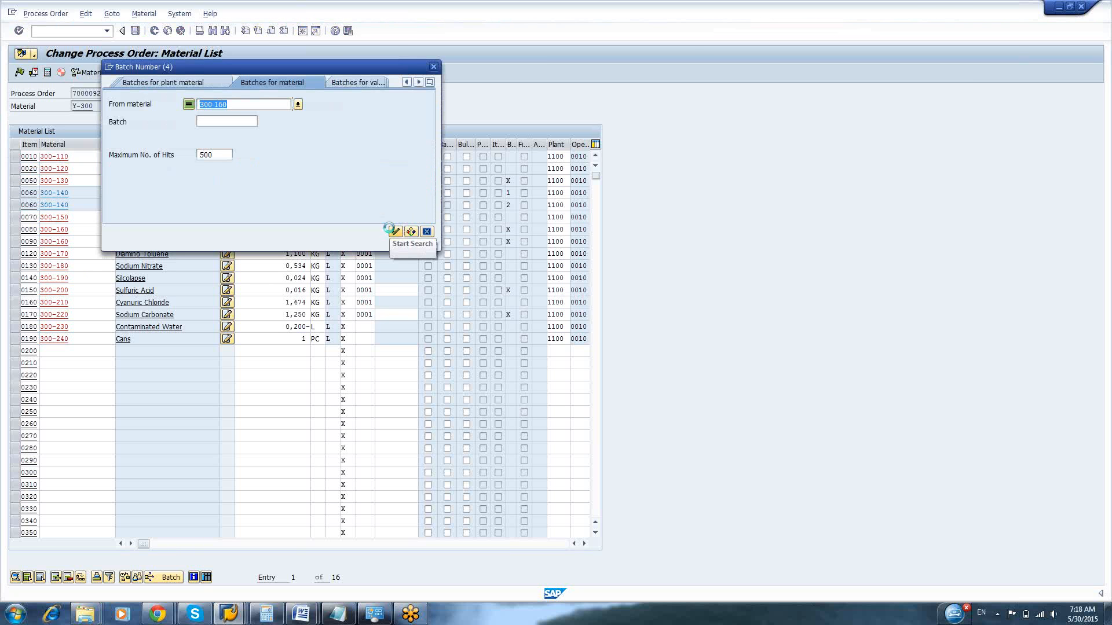
pyautogui.click(389, 229)
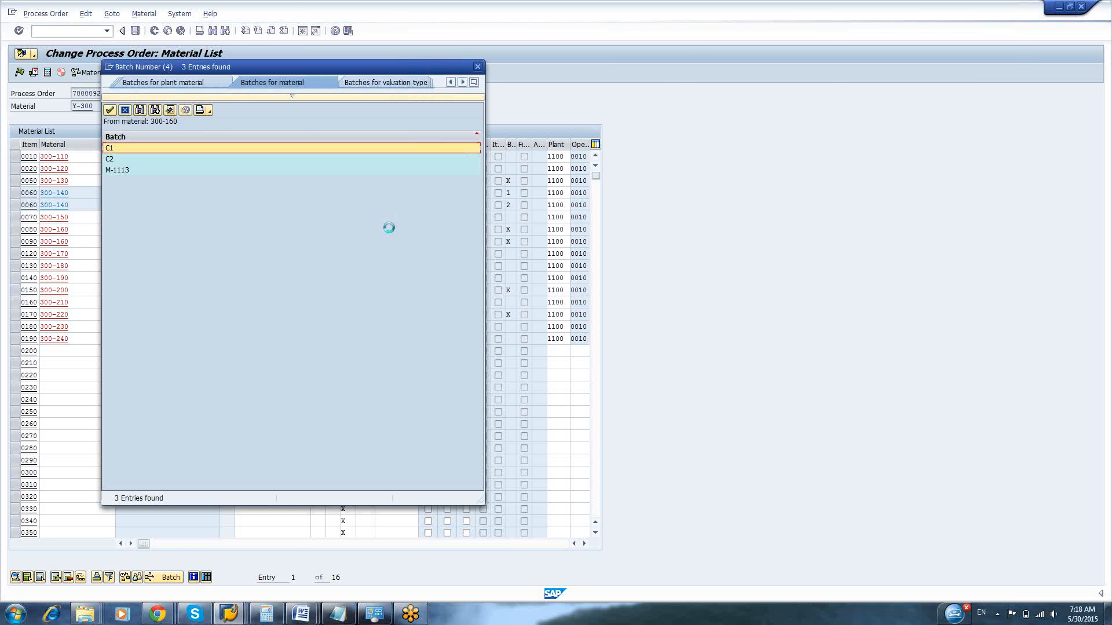
pyautogui.doubleClick(123, 159)
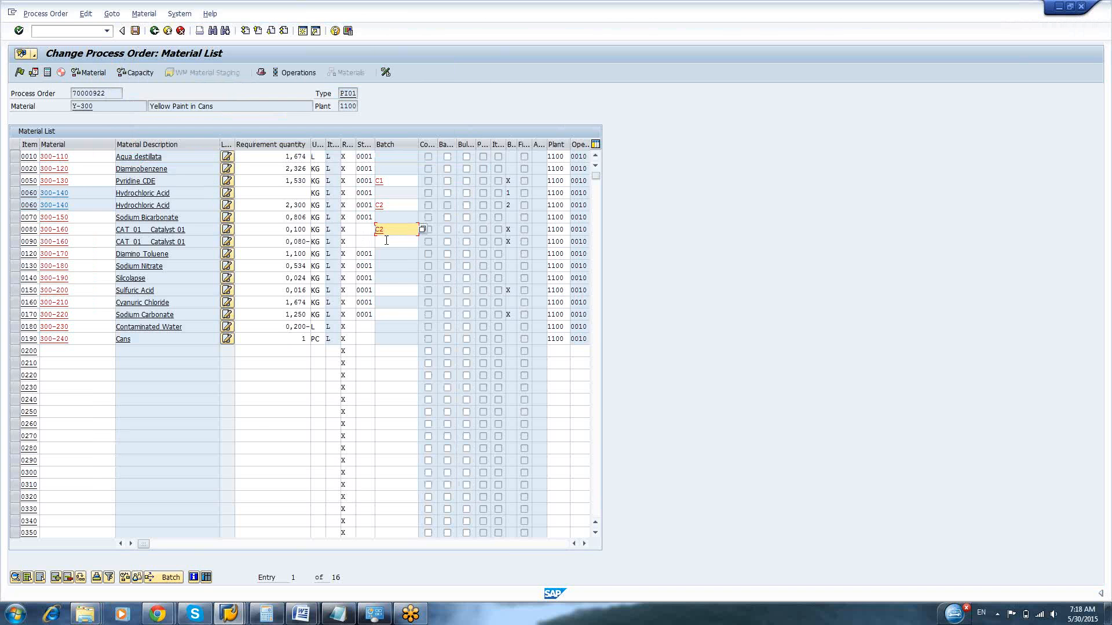
pyautogui.click(386, 241)
pyautogui.press('F4')
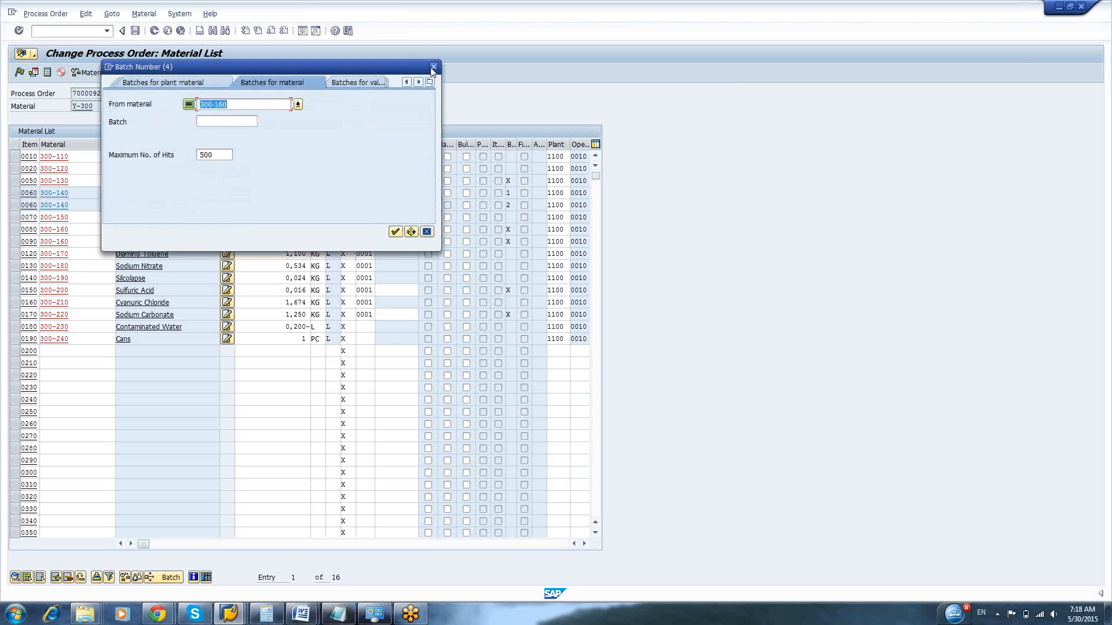
pyautogui.click(433, 68)
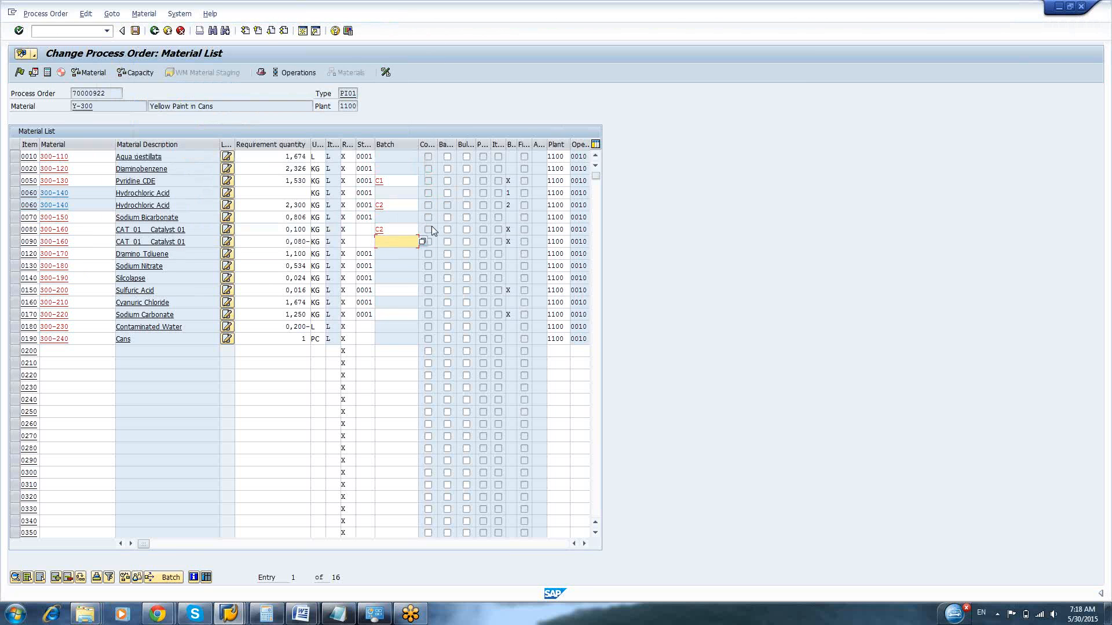
# Widen the Co-product, Backflushing and Bulk Material columns of the material list to read their full headings
pyautogui.moveTo(456, 144); pyautogui.dragTo(489, 144)
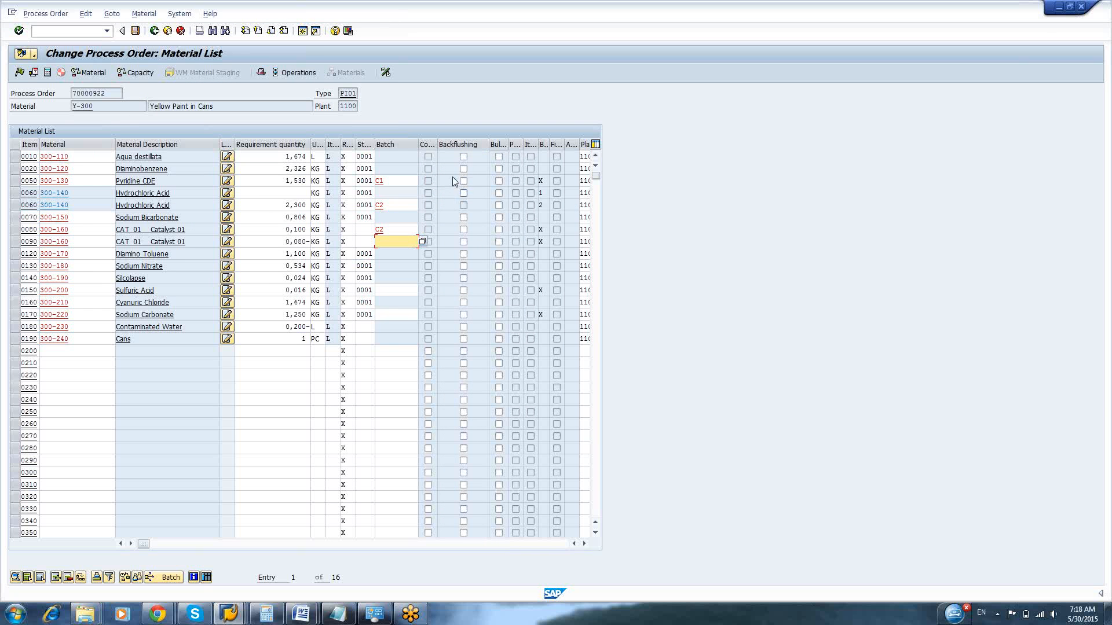
pyautogui.moveTo(507, 142); pyautogui.dragTo(540, 143)
pyautogui.moveTo(433, 142); pyautogui.dragTo(461, 142)
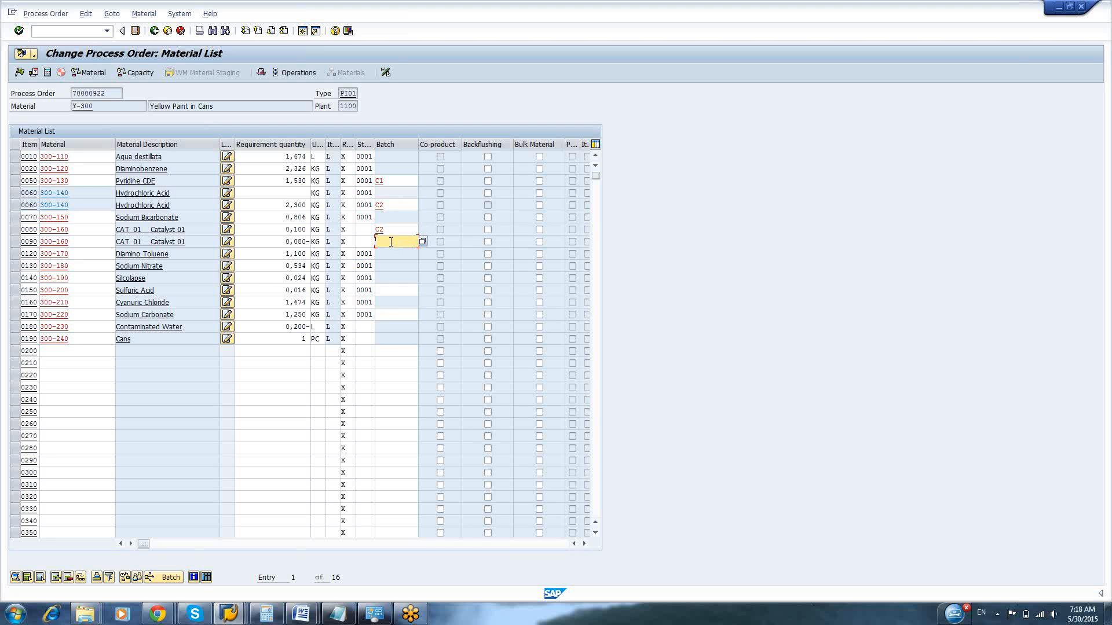
# Assign batch C2 to item 0090, component 300-160 Catalyst 01, chosen from the batches for that material, and save the process order
pyautogui.press('F4')
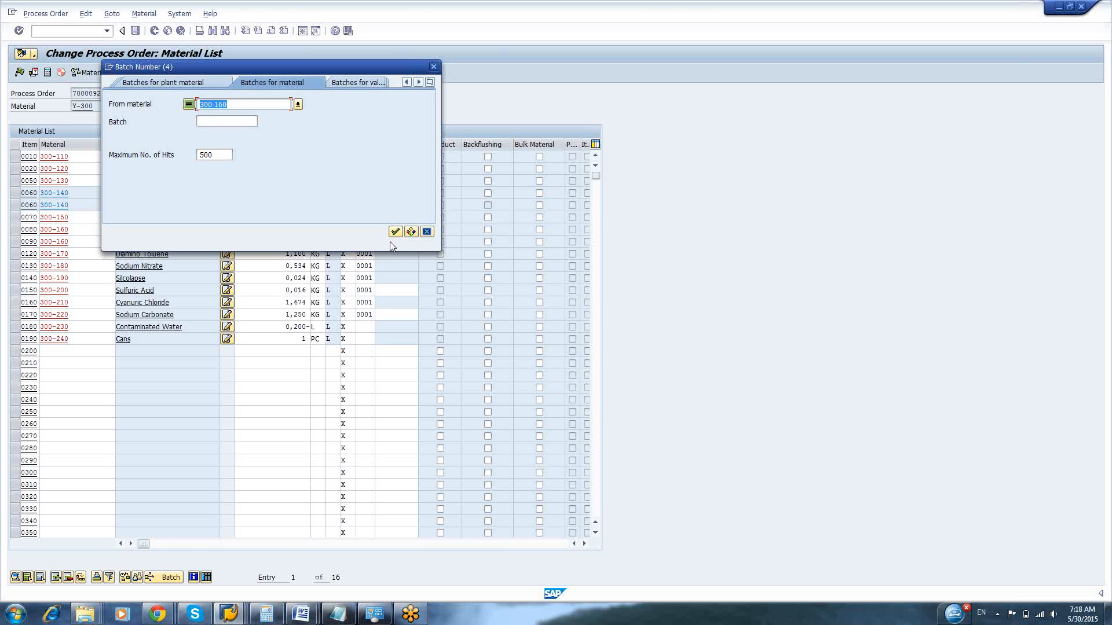
pyautogui.click(395, 232)
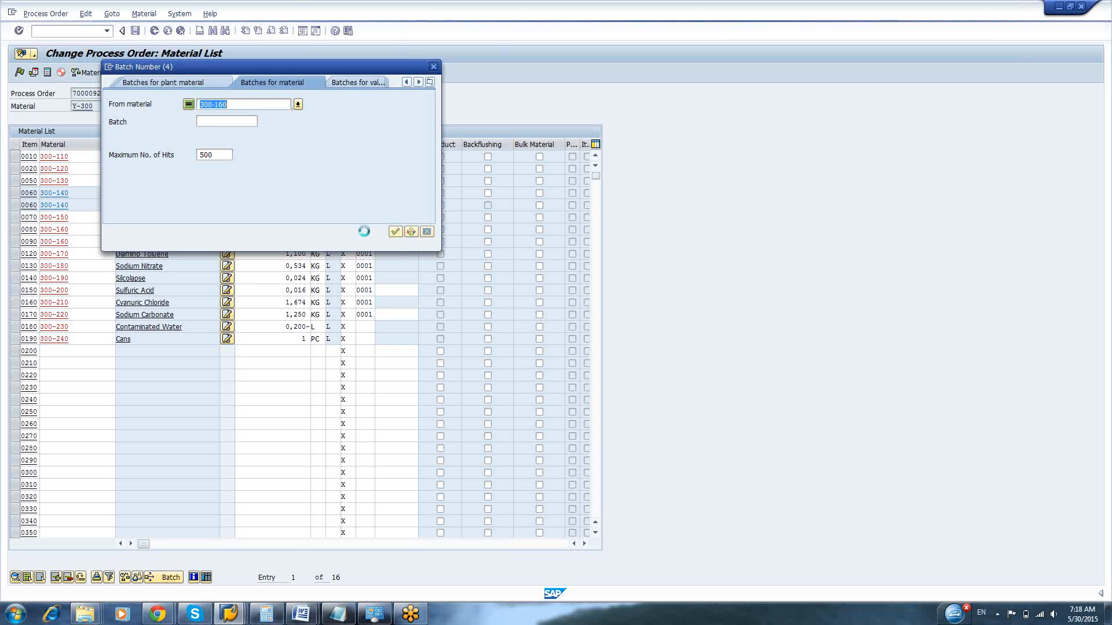
pyautogui.click(139, 160)
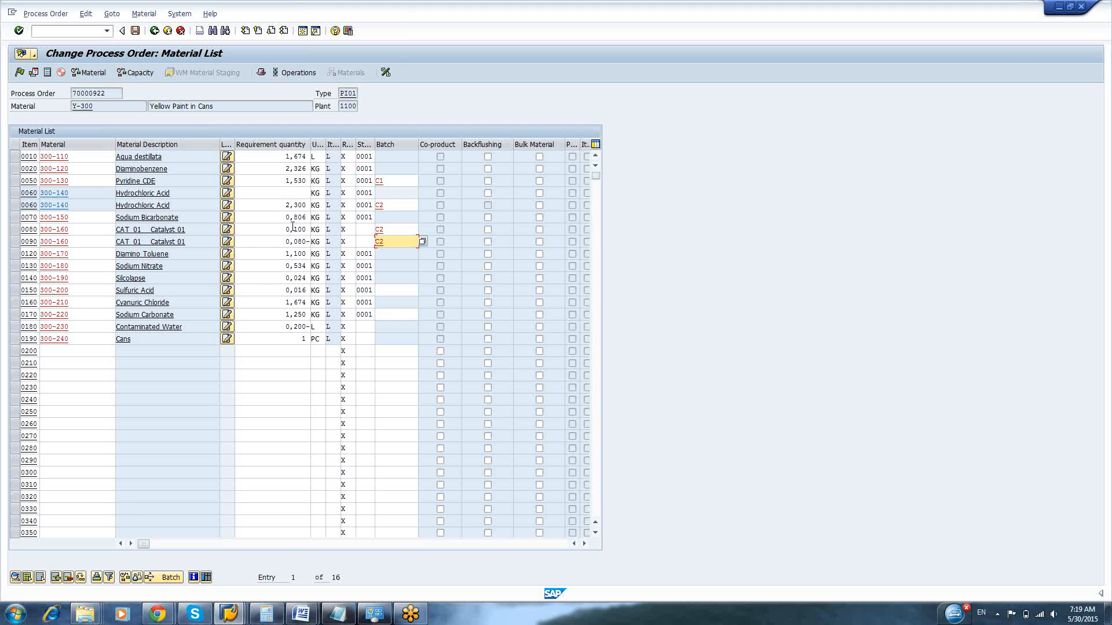
pyautogui.click(293, 229)
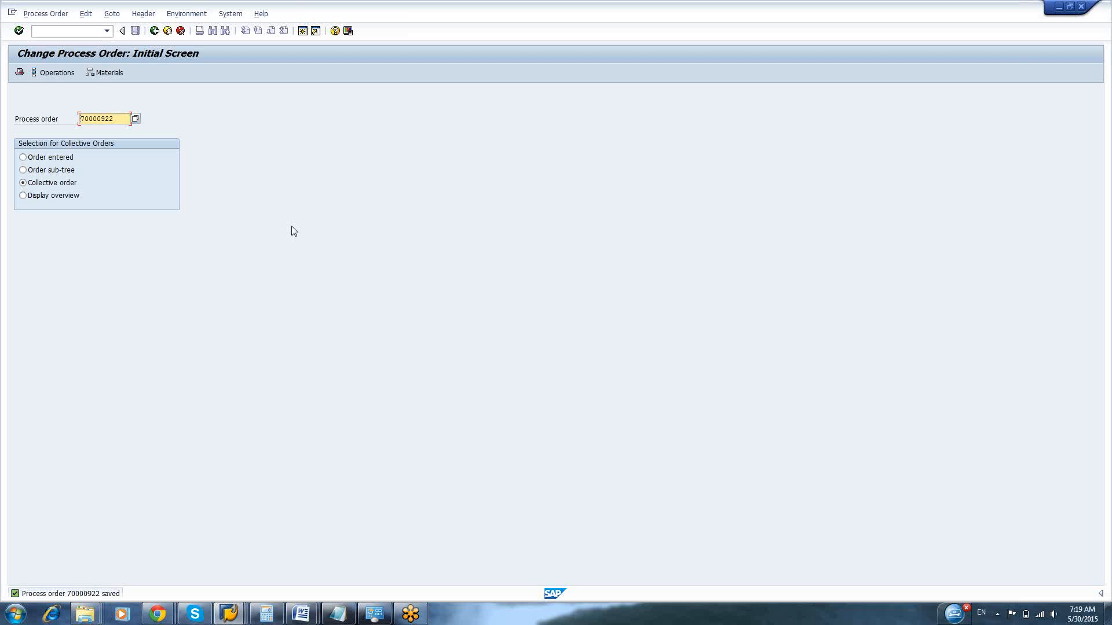
# Start transaction CS02 in a new session and open the production BOM of Y-300 in plant 1100 for changing
pyautogui.click(12, 12)
pyautogui.click(49, 105)
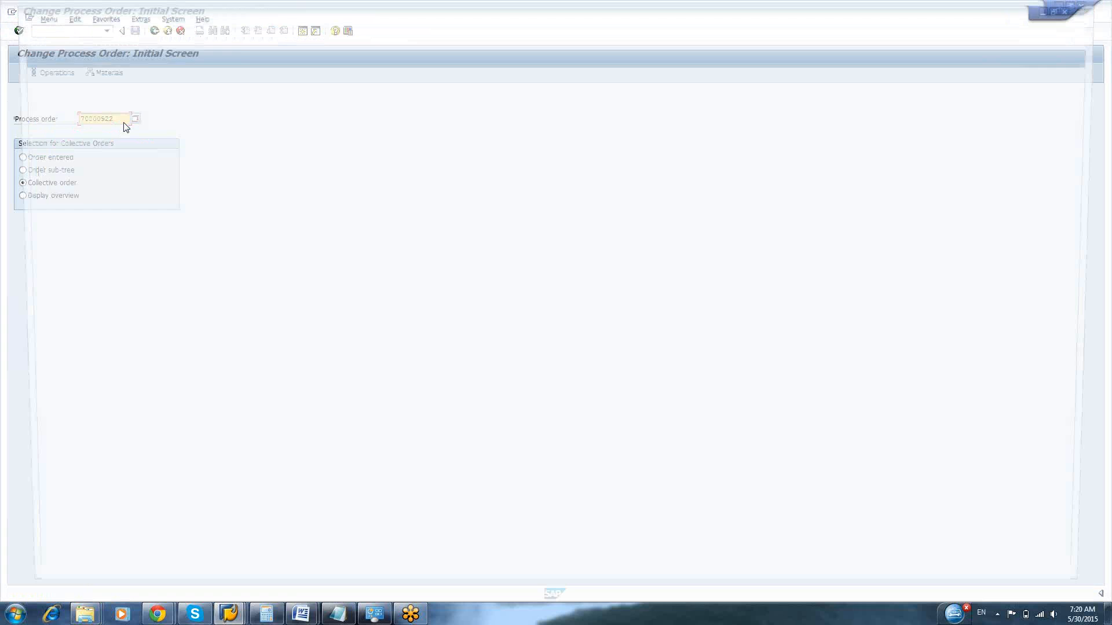
pyautogui.write('cs02')
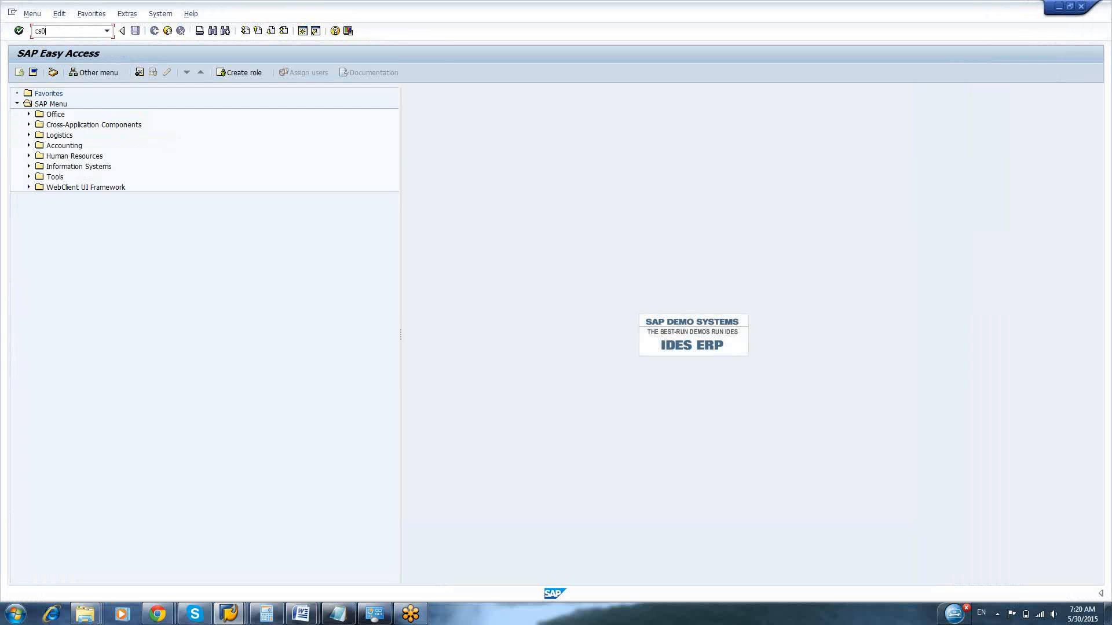
pyautogui.press('Return')
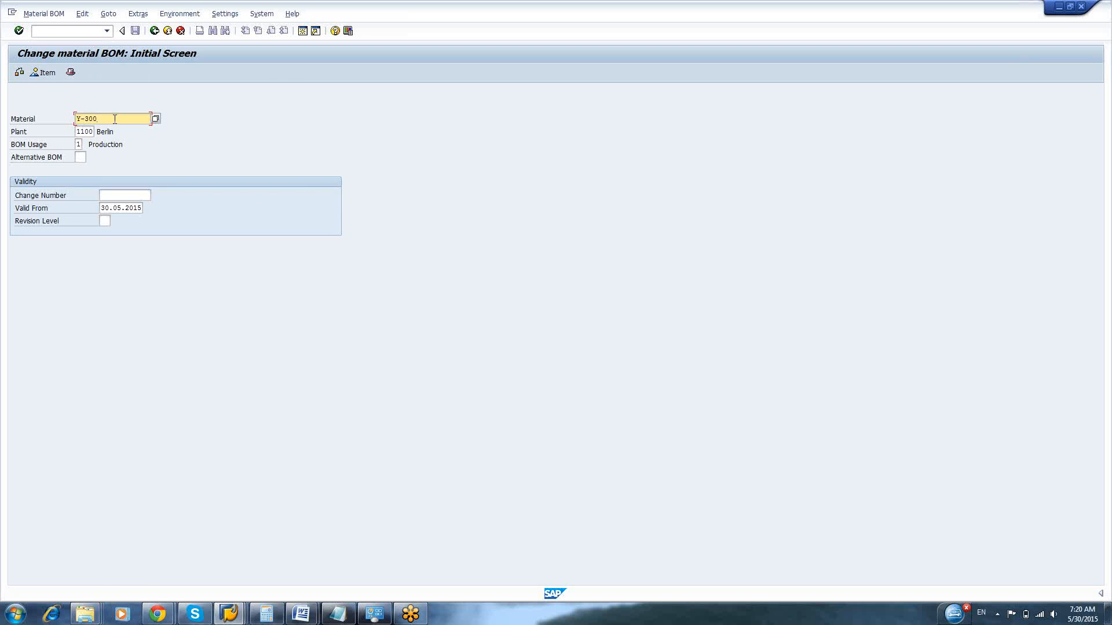
pyautogui.press('Return')
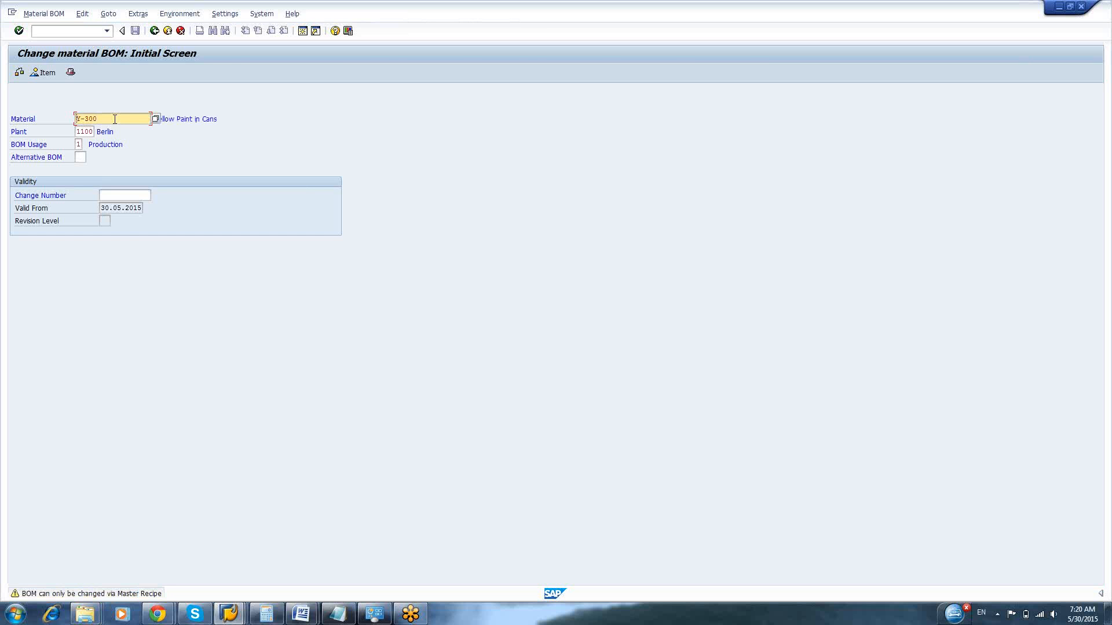
pyautogui.press('Return')
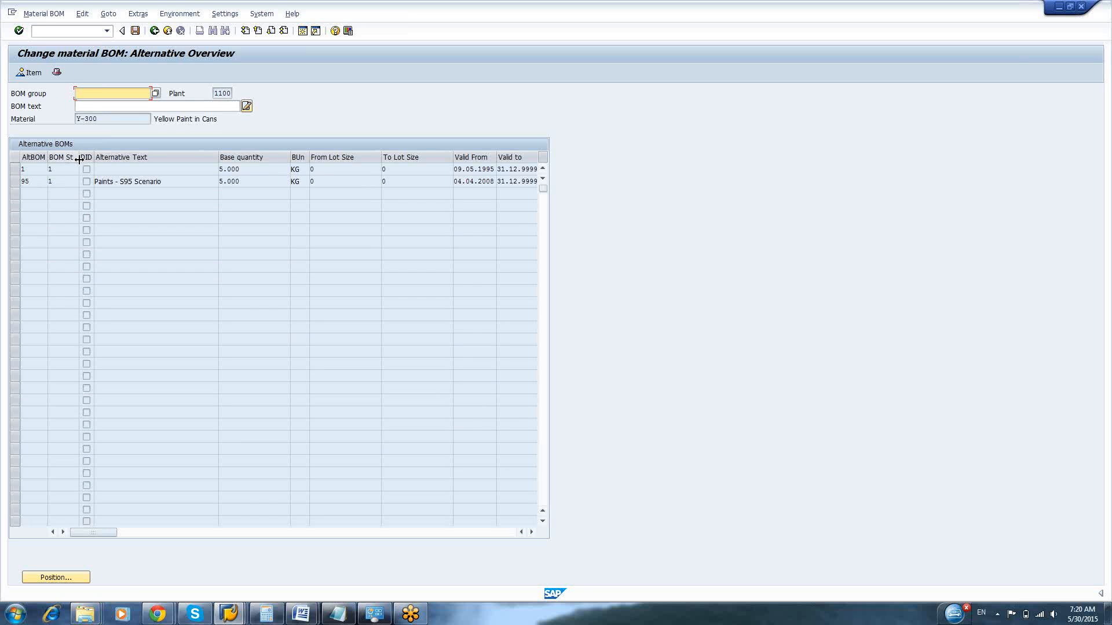
# Widen the BOM status column and open the item overview of alternative BOM 1
pyautogui.moveTo(78, 160); pyautogui.dragTo(56, 161)
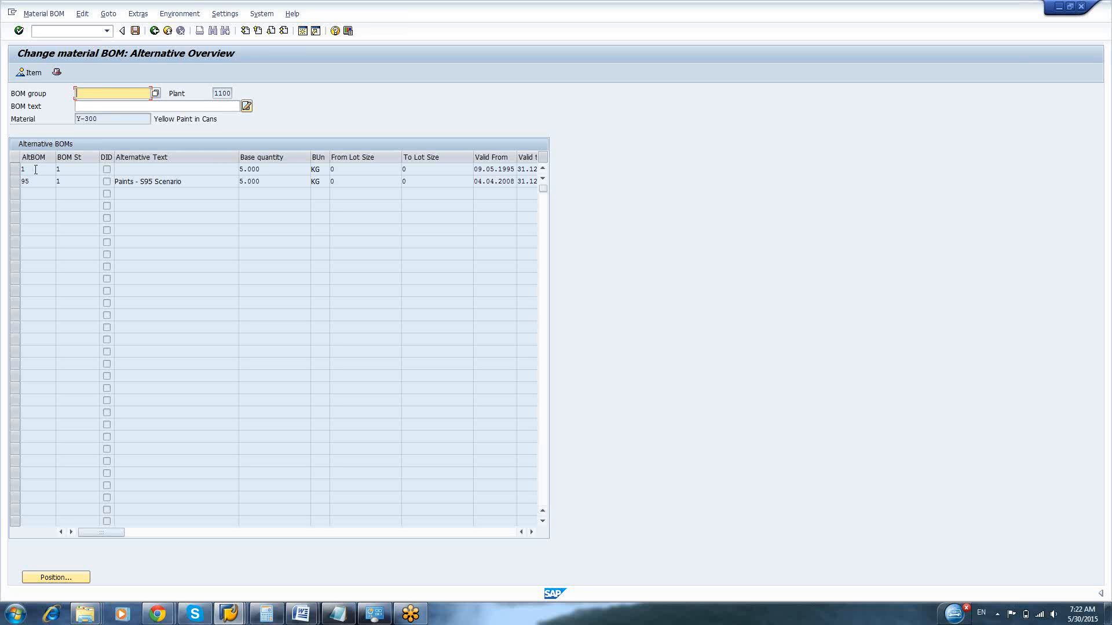
pyautogui.click(15, 169)
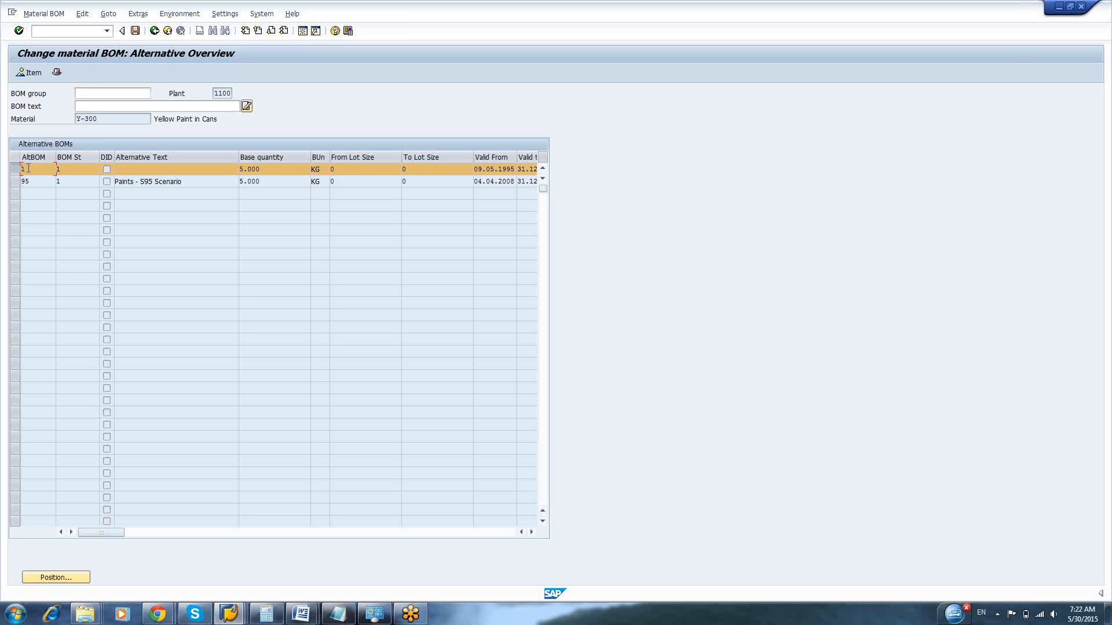
pyautogui.doubleClick(27, 169)
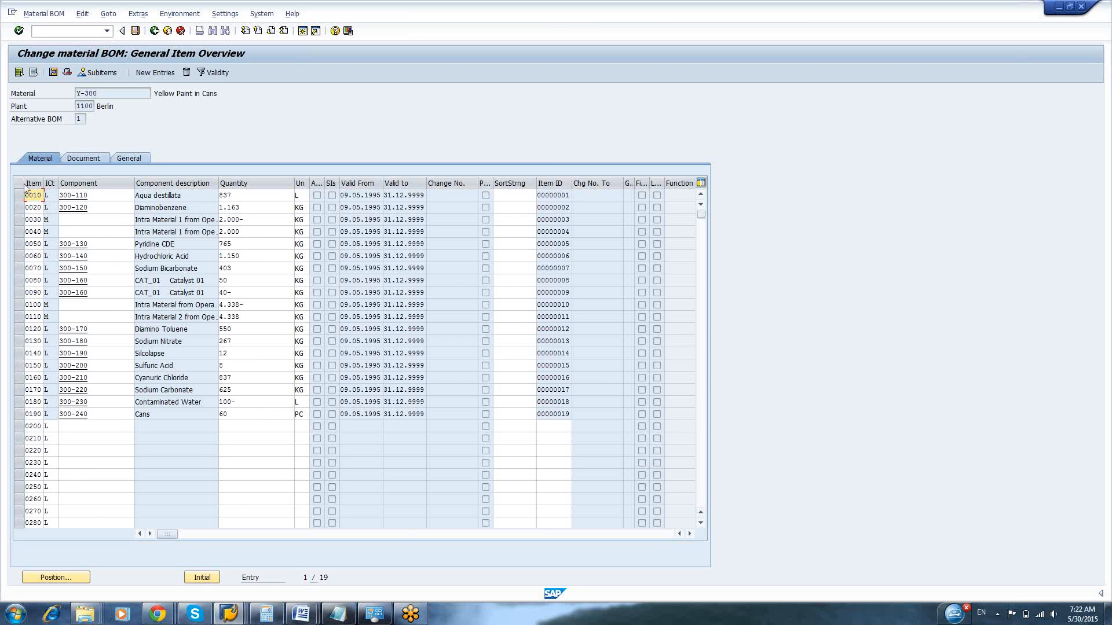
# Select all BOM items from 0010 to 0190 and open their detailed item data
pyautogui.moveTo(18, 195); pyautogui.dragTo(19, 209)
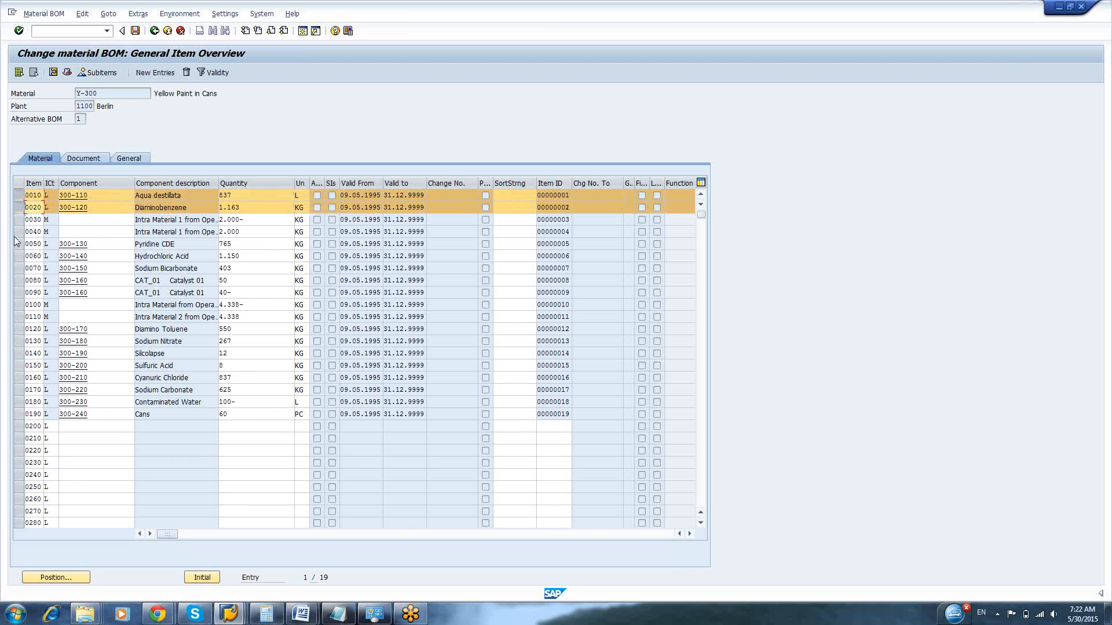
pyautogui.scroll(-2, 22, 199)
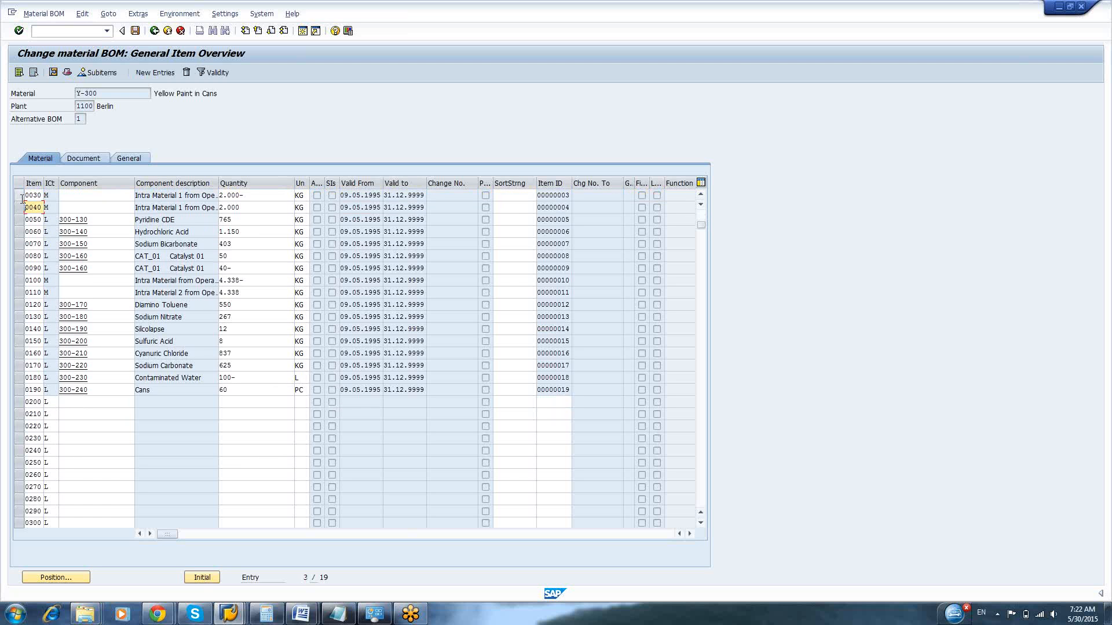
pyautogui.moveTo(700, 224); pyautogui.dragTo(701, 213)
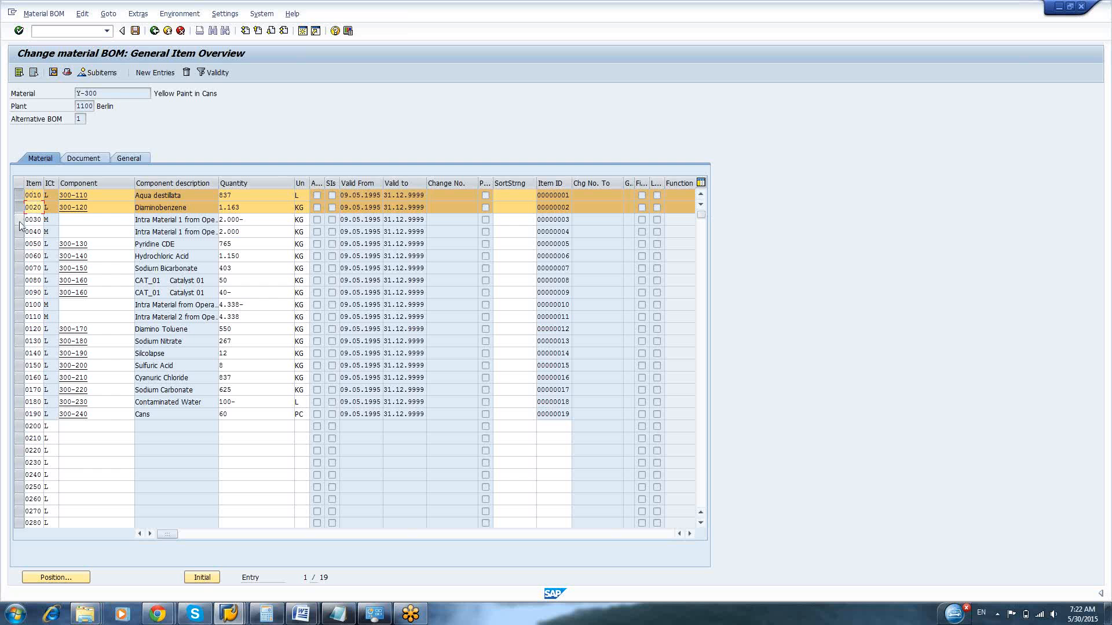
pyautogui.moveTo(19, 225); pyautogui.dragTo(19, 282)
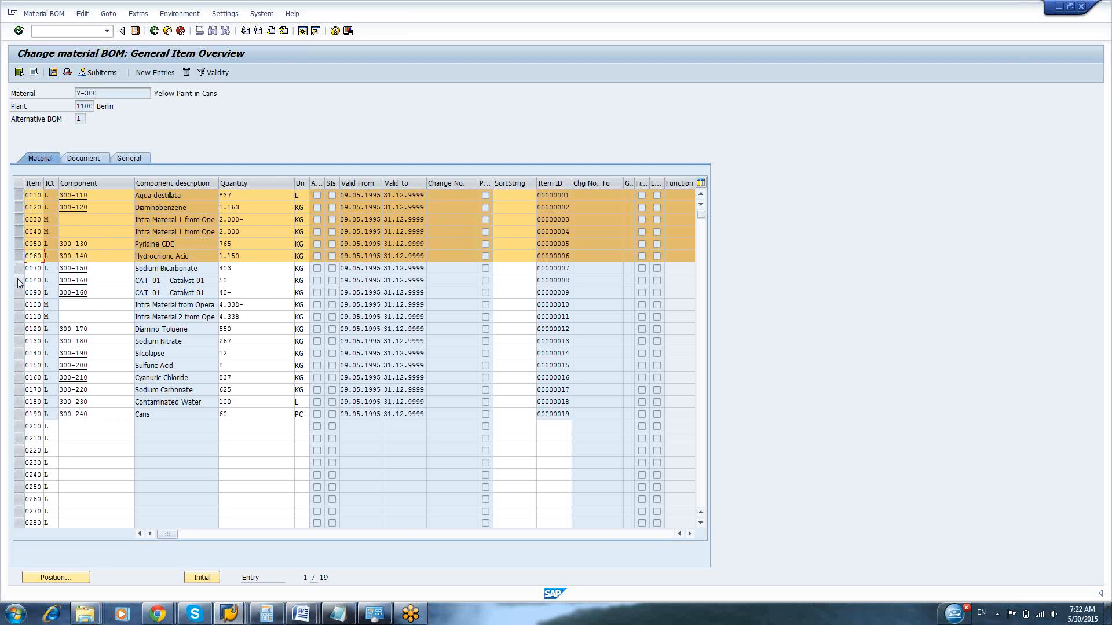
pyautogui.keyDown('ctrl'); pyautogui.click(19, 281); pyautogui.keyUp('ctrl')
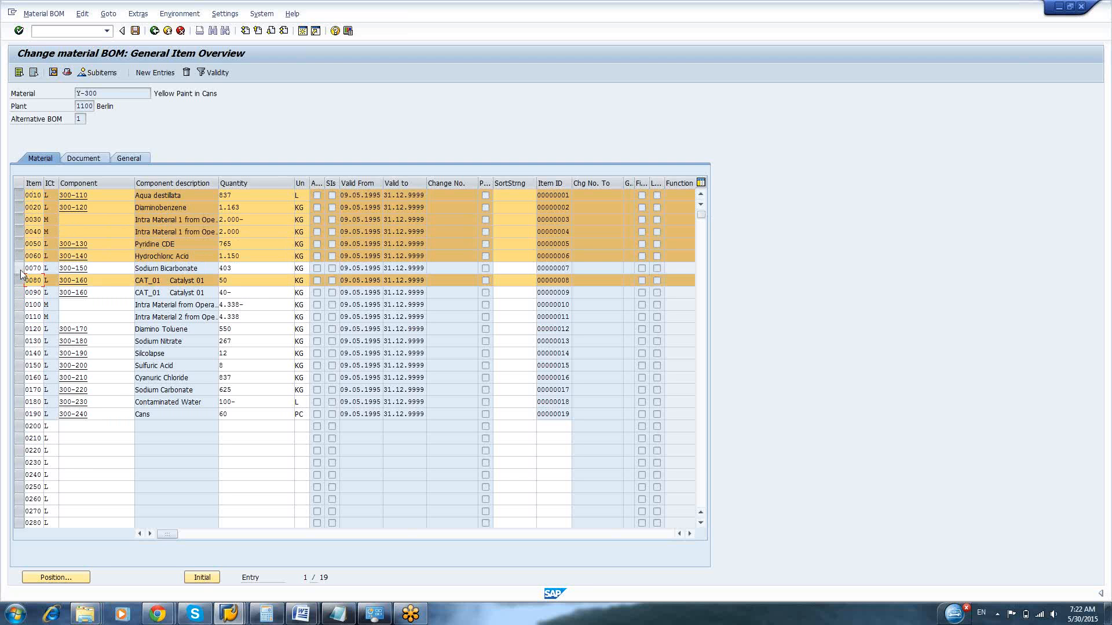
pyautogui.keyDown('ctrl'); pyautogui.click(19, 268); pyautogui.keyUp('ctrl')
pyautogui.keyDown('ctrl'); pyautogui.click(19, 305); pyautogui.keyUp('ctrl')
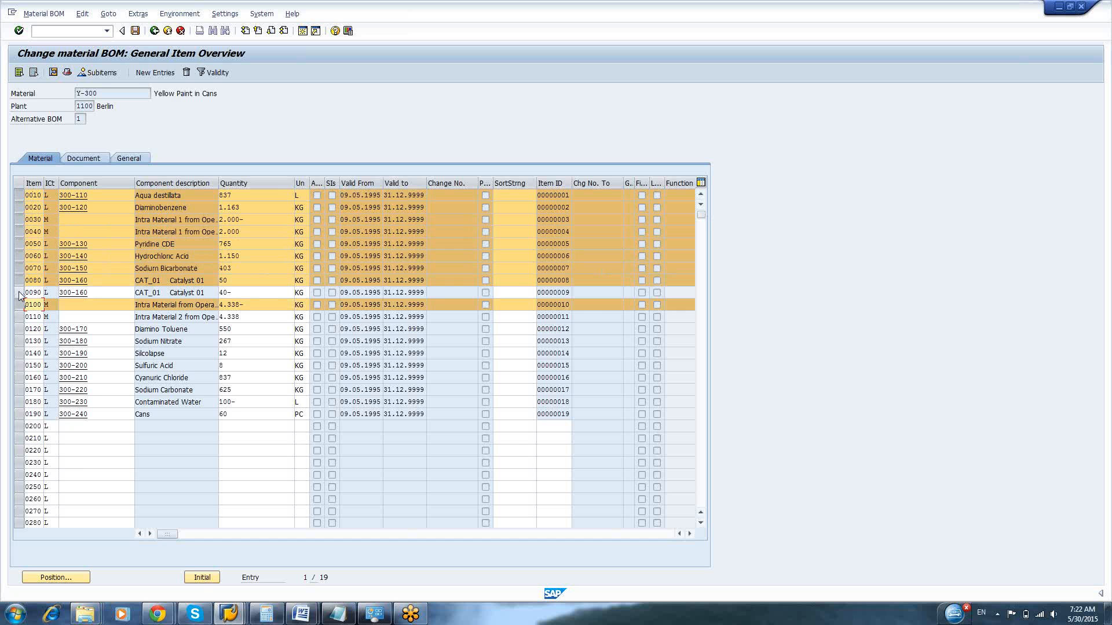
pyautogui.moveTo(19, 296); pyautogui.dragTo(19, 416)
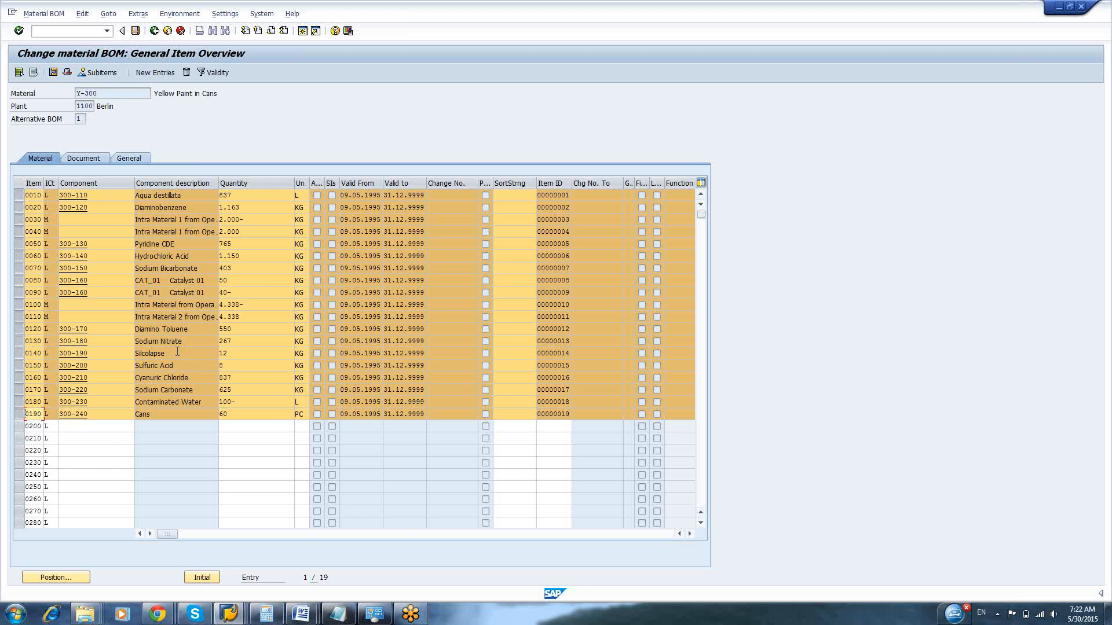
pyautogui.click(108, 15)
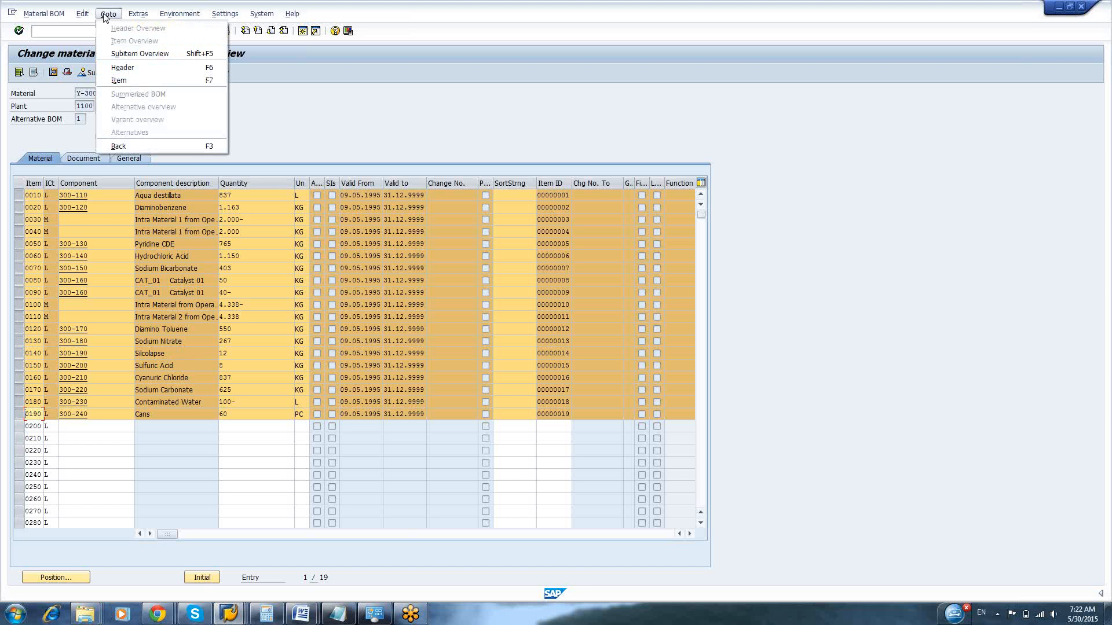
pyautogui.click(166, 81)
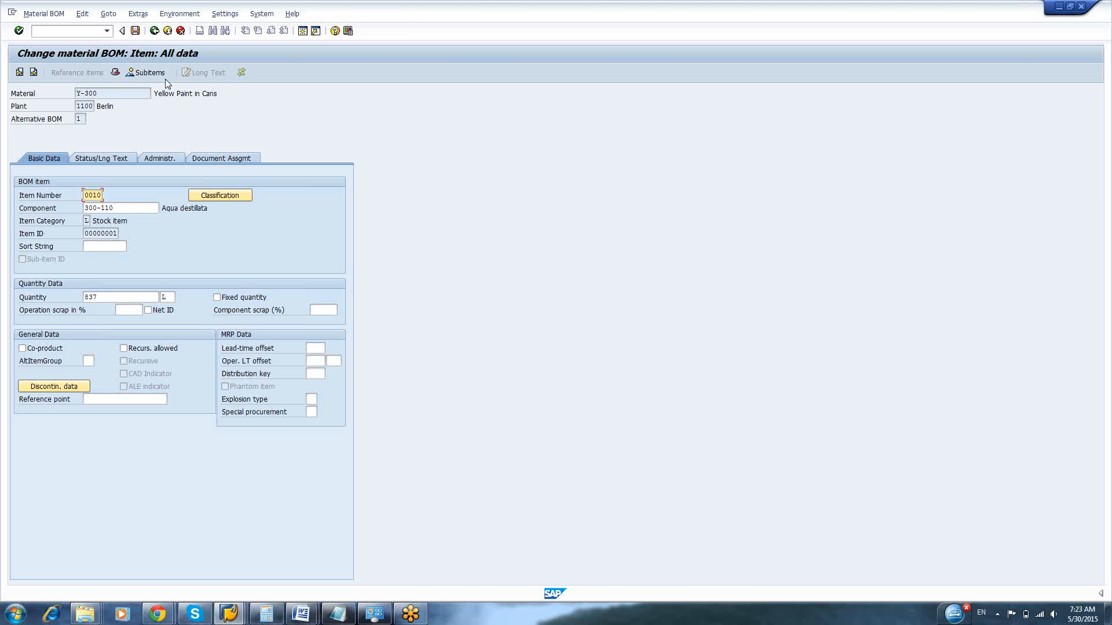
# Set the production storage location of item 0010, 300-110 Aqua destillata, to 0001 from the available storage locations
pyautogui.click(99, 157)
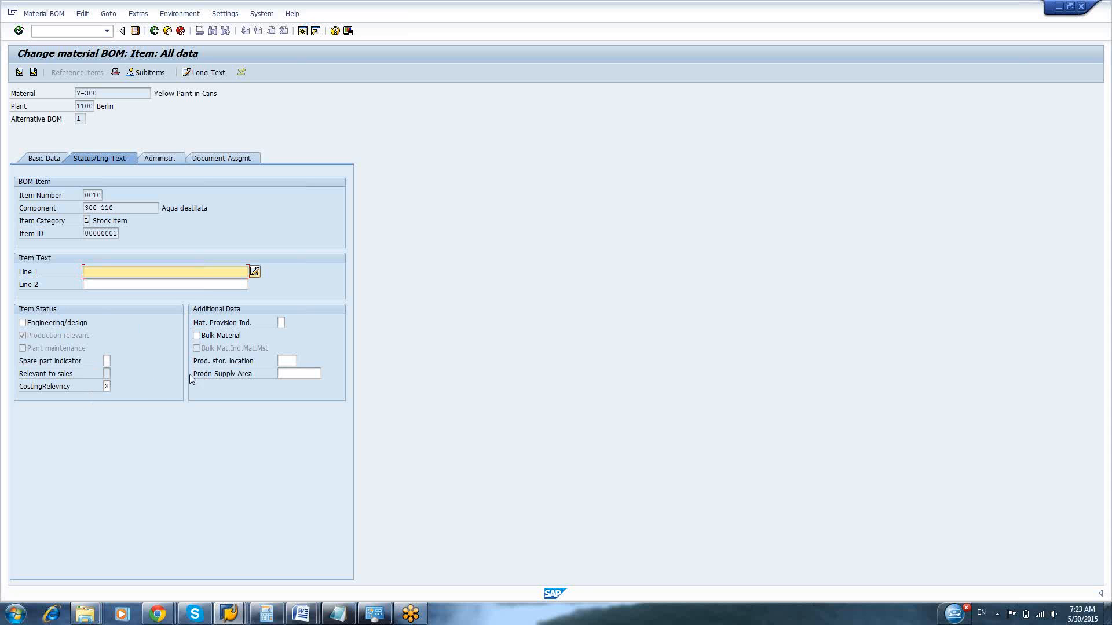
pyautogui.click(290, 362)
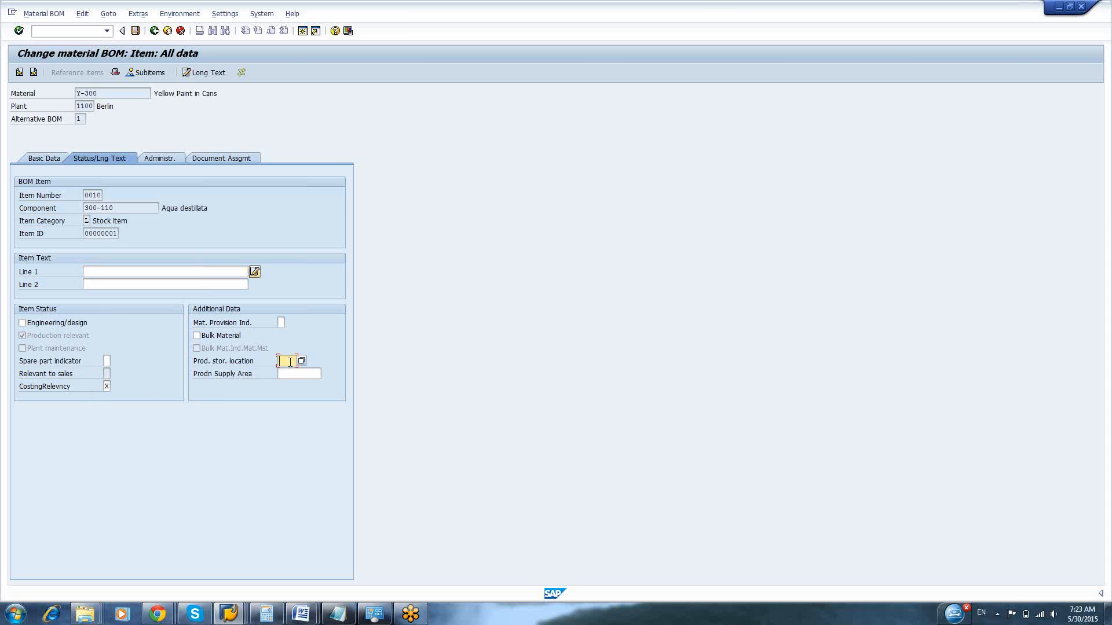
pyautogui.press('F1')
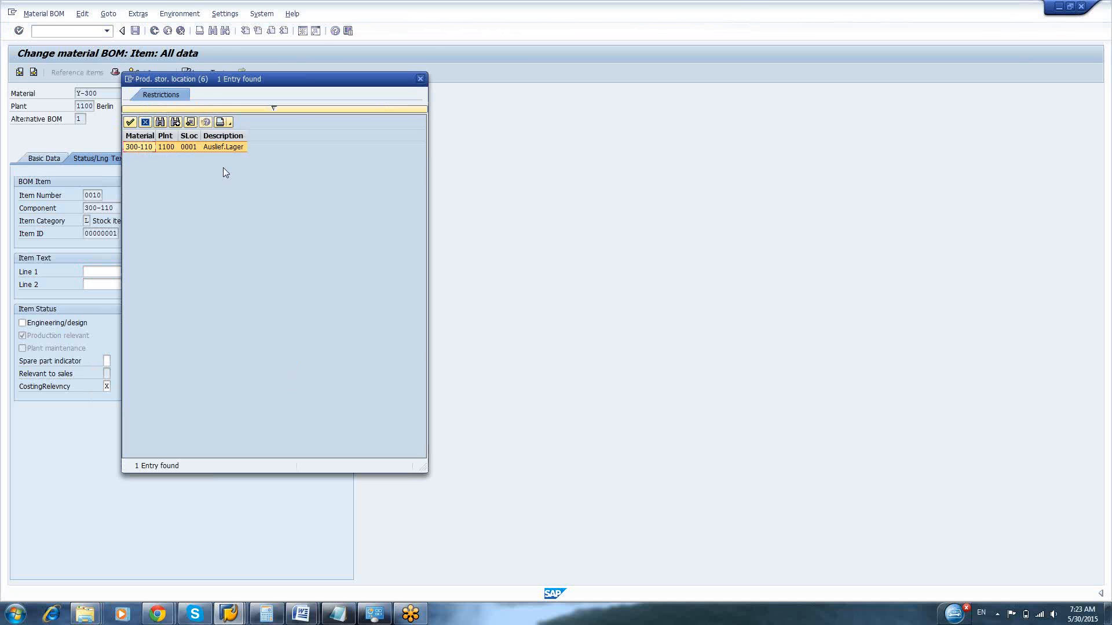
pyautogui.doubleClick(213, 146)
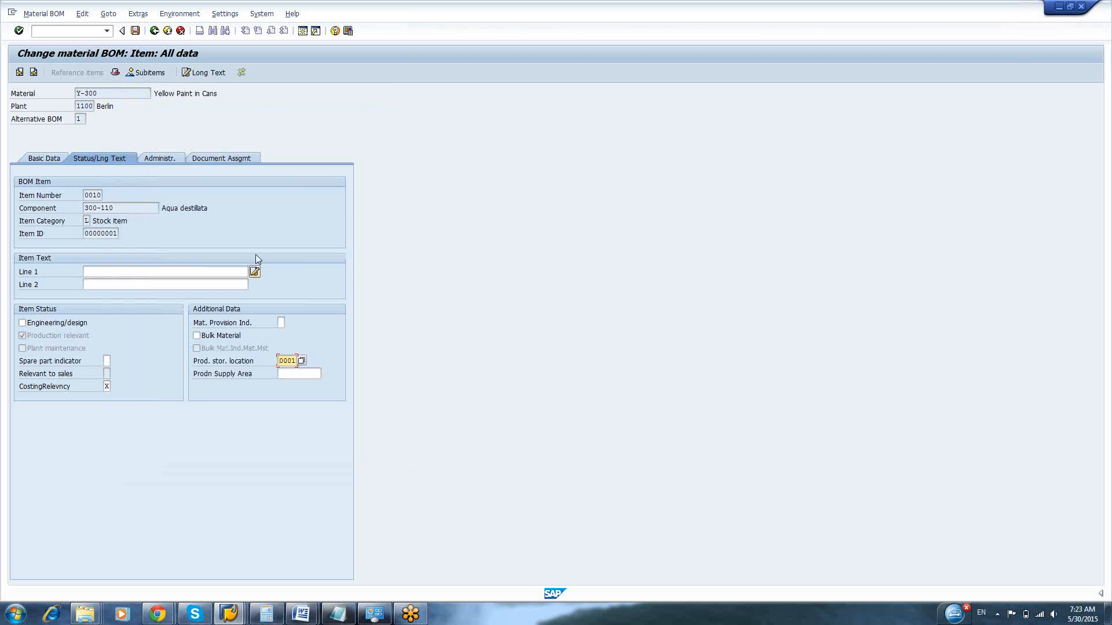
pyautogui.click(289, 374)
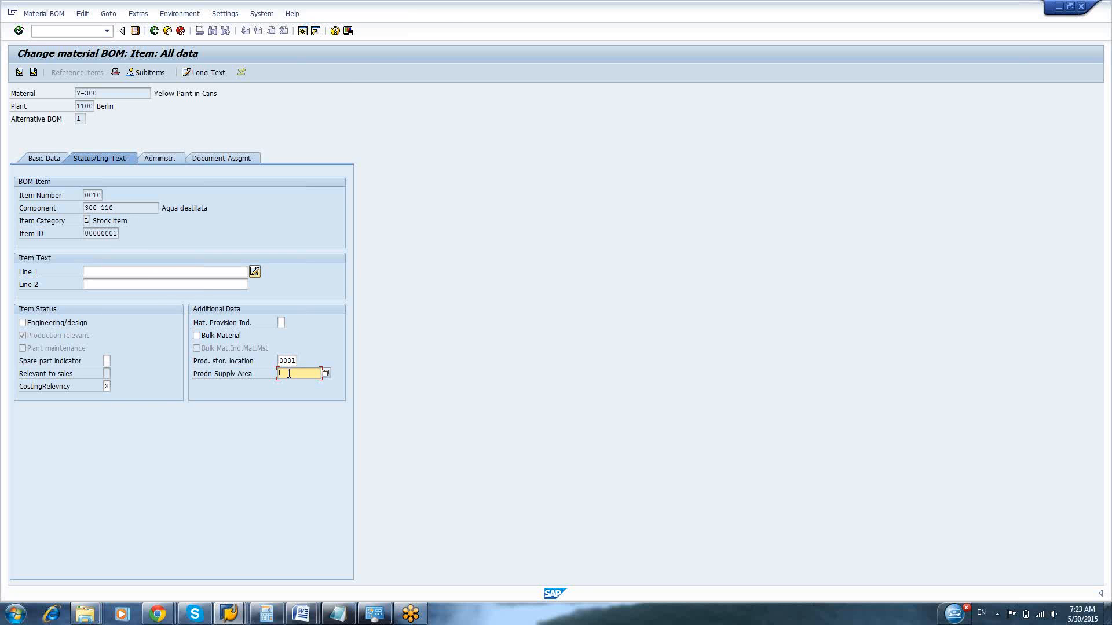
# Set the production storage location of item 0020, 300-120 Diaminobenzene, to 0001 from the available storage locations
pyautogui.click(34, 73)
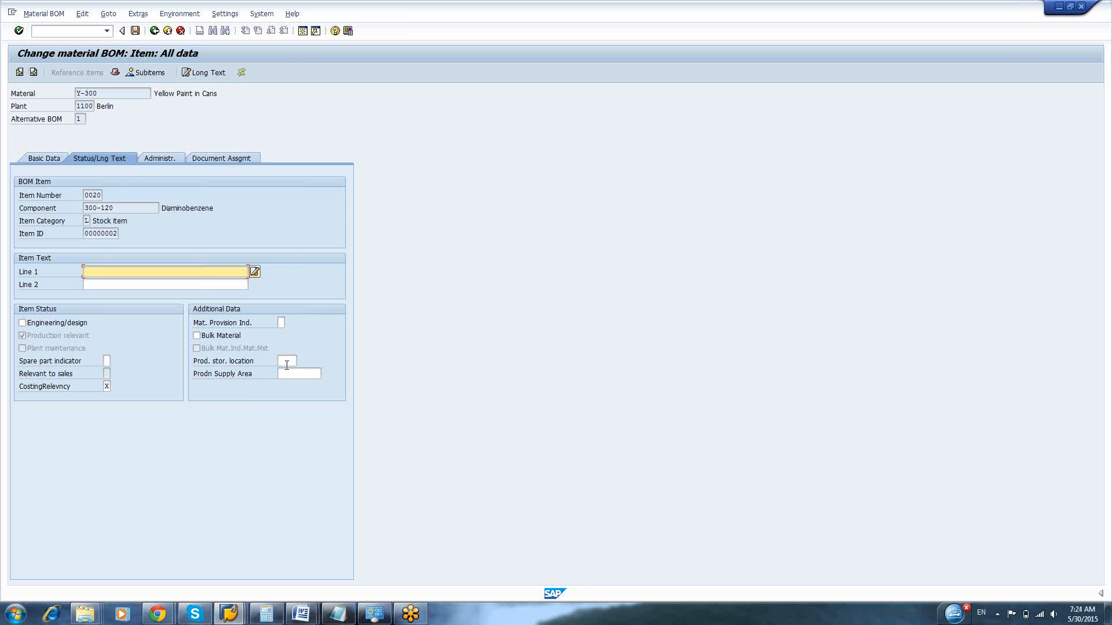
pyautogui.click(287, 362)
pyautogui.press('F4')
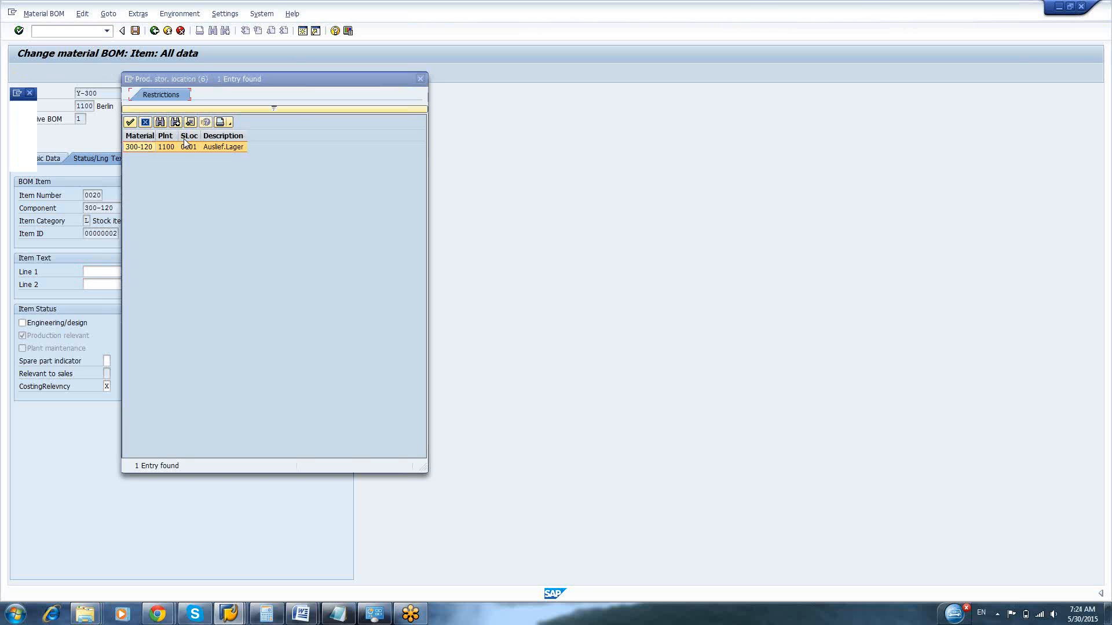
pyautogui.doubleClick(182, 149)
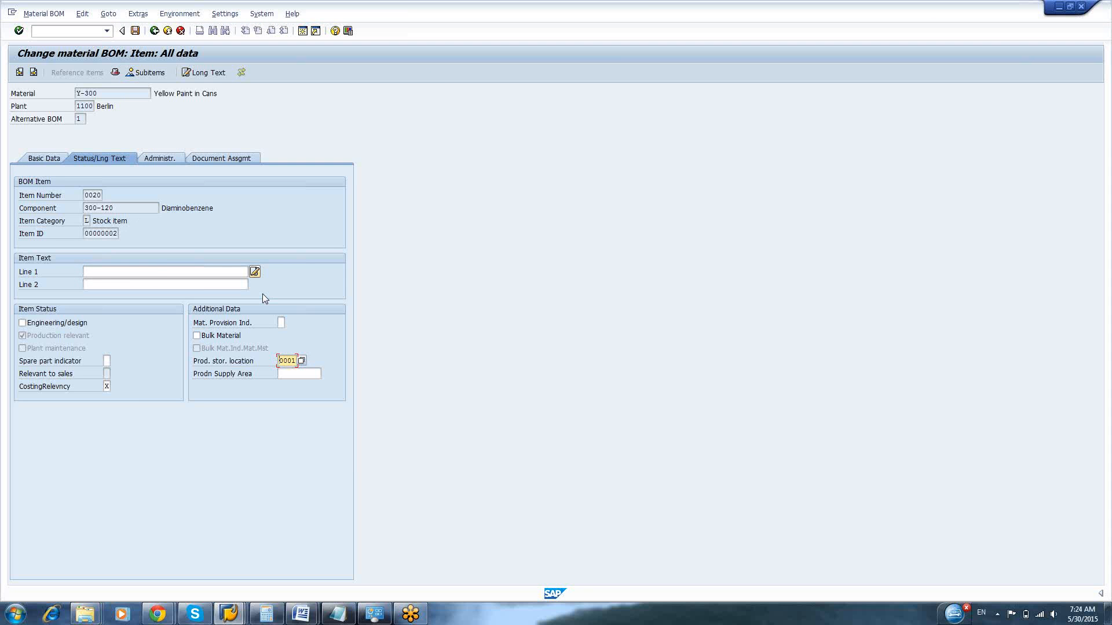
# Give phantom item 0030 the second text line "fsafs" and mark it production relevant
pyautogui.click(34, 73)
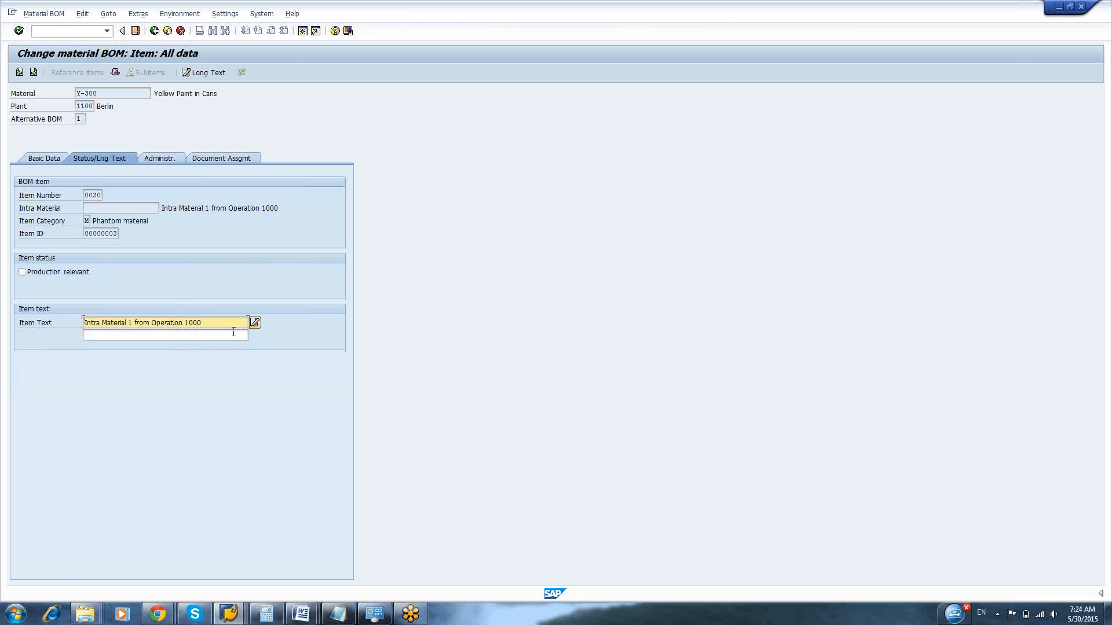
pyautogui.click(34, 73)
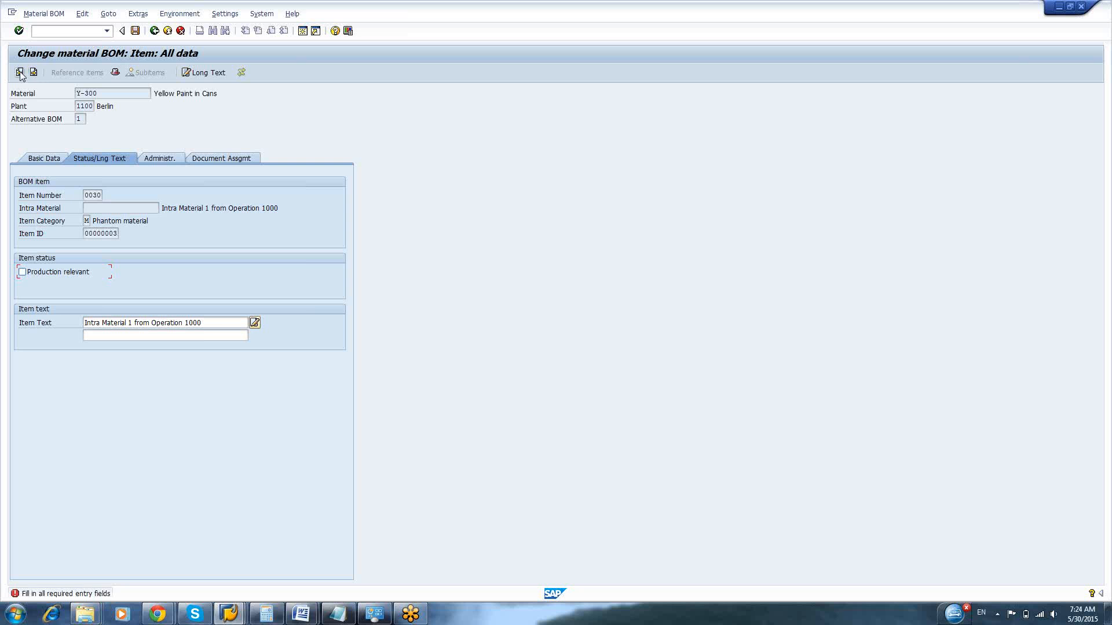
pyautogui.click(33, 74)
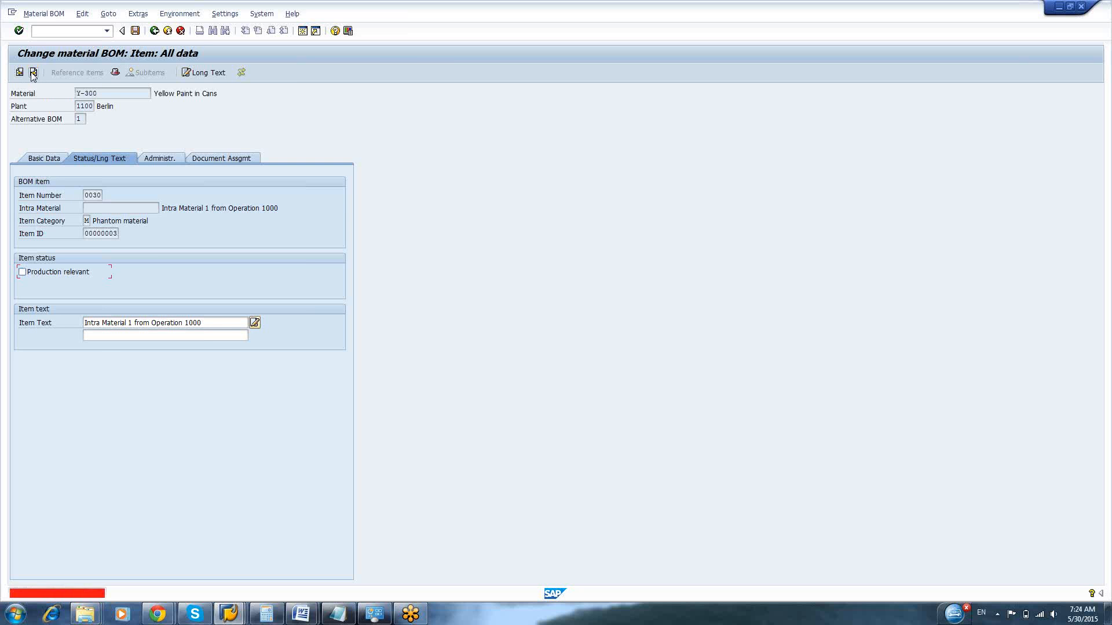
pyautogui.click(147, 339)
pyautogui.write('fsafs')
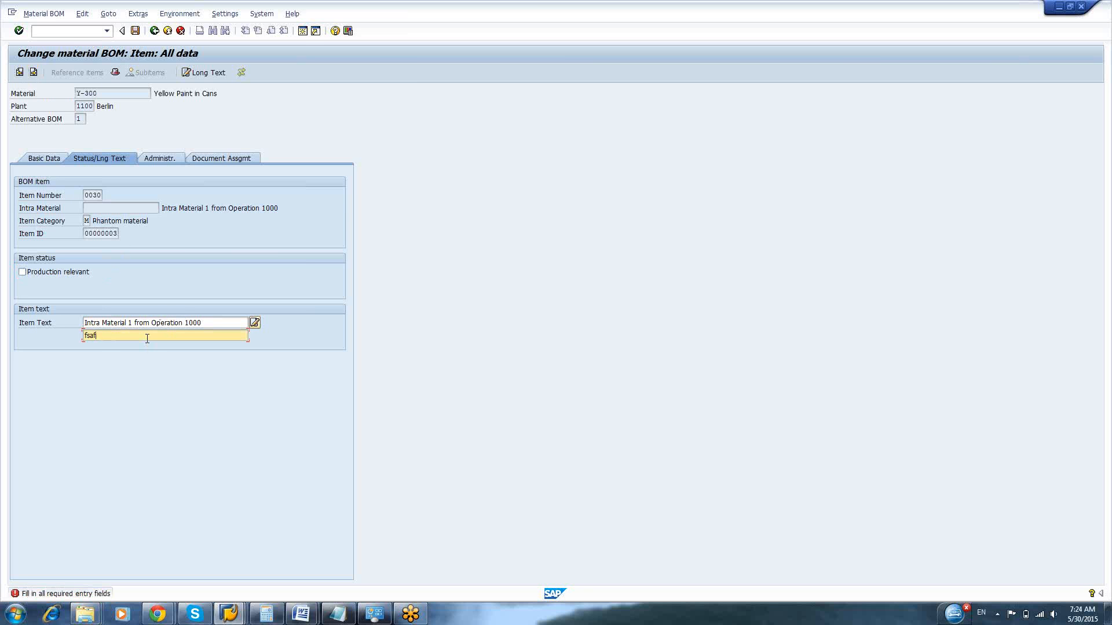
pyautogui.click(33, 74)
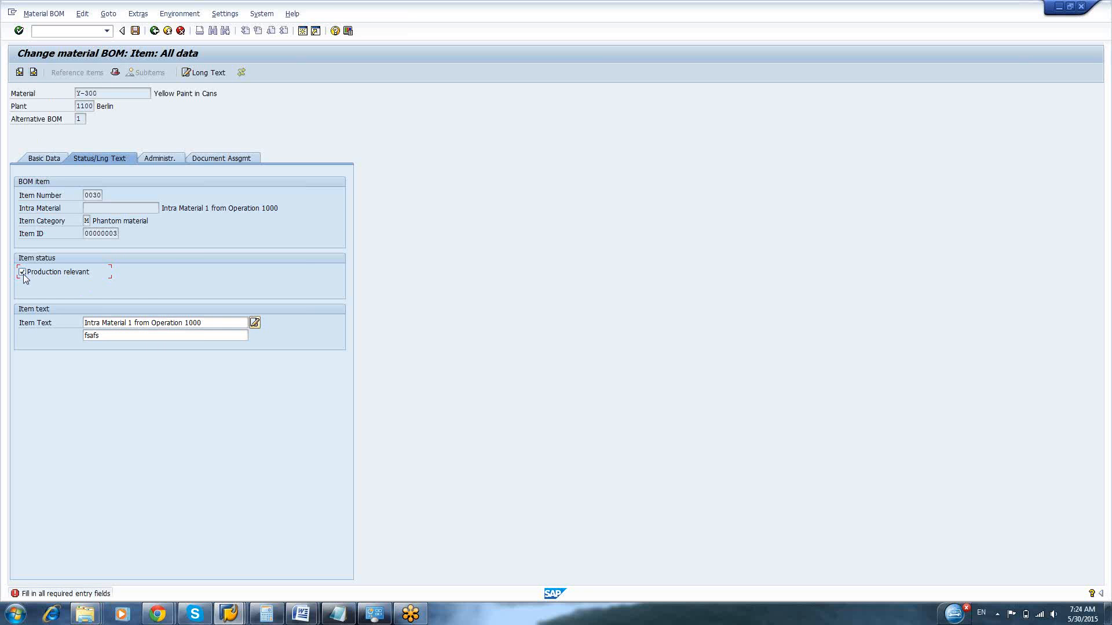
pyautogui.click(34, 74)
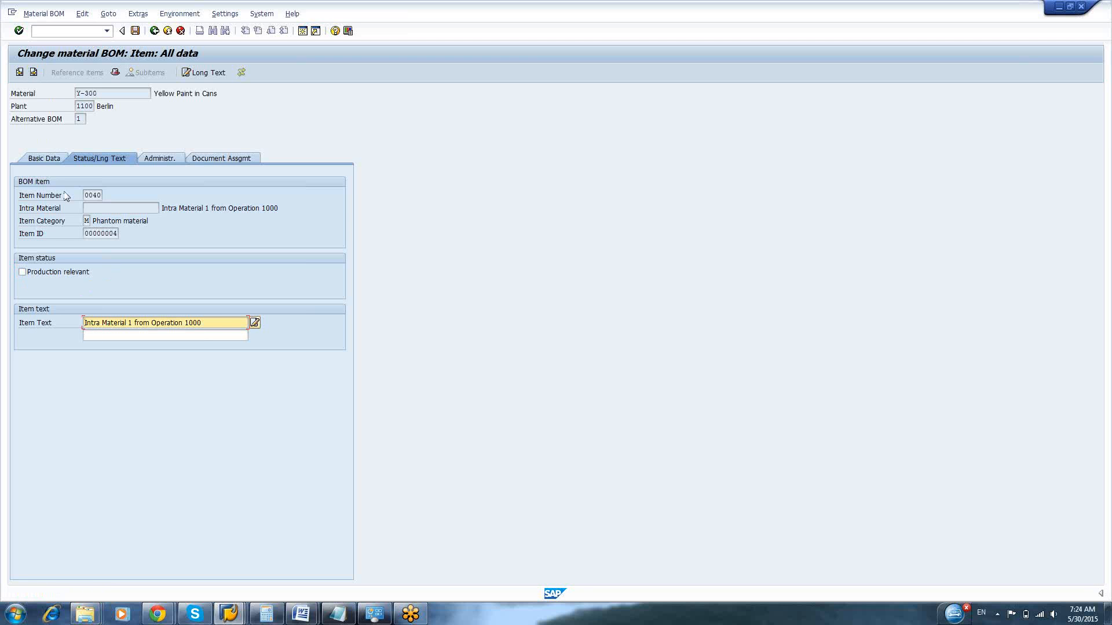
# Mark phantom item 0040 as production relevant and continue to item 0050
pyautogui.click(27, 273)
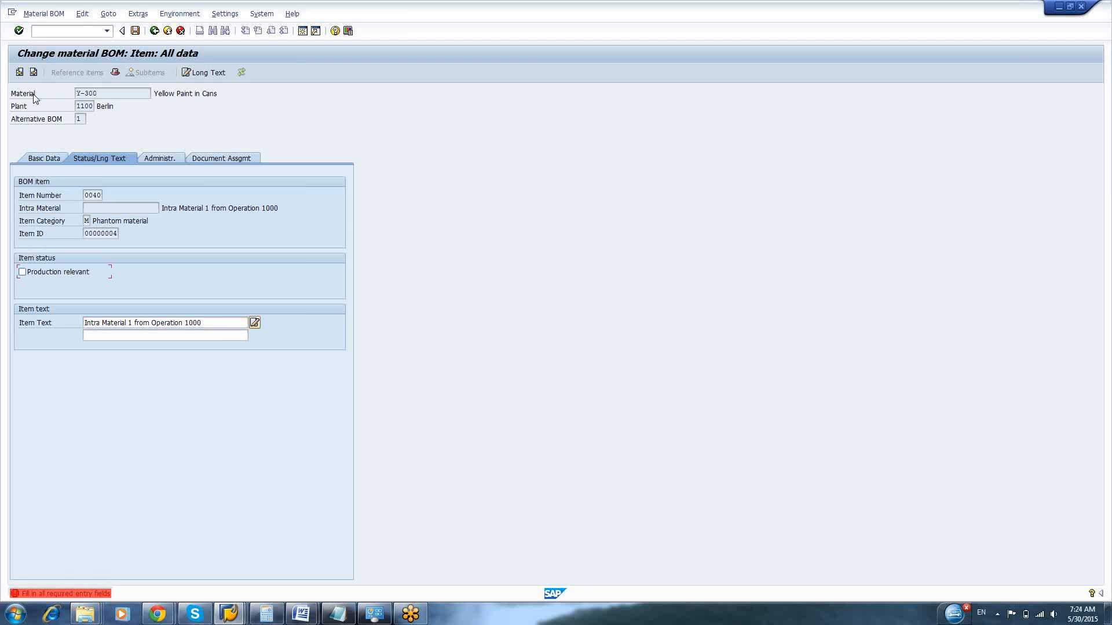
pyautogui.click(26, 273)
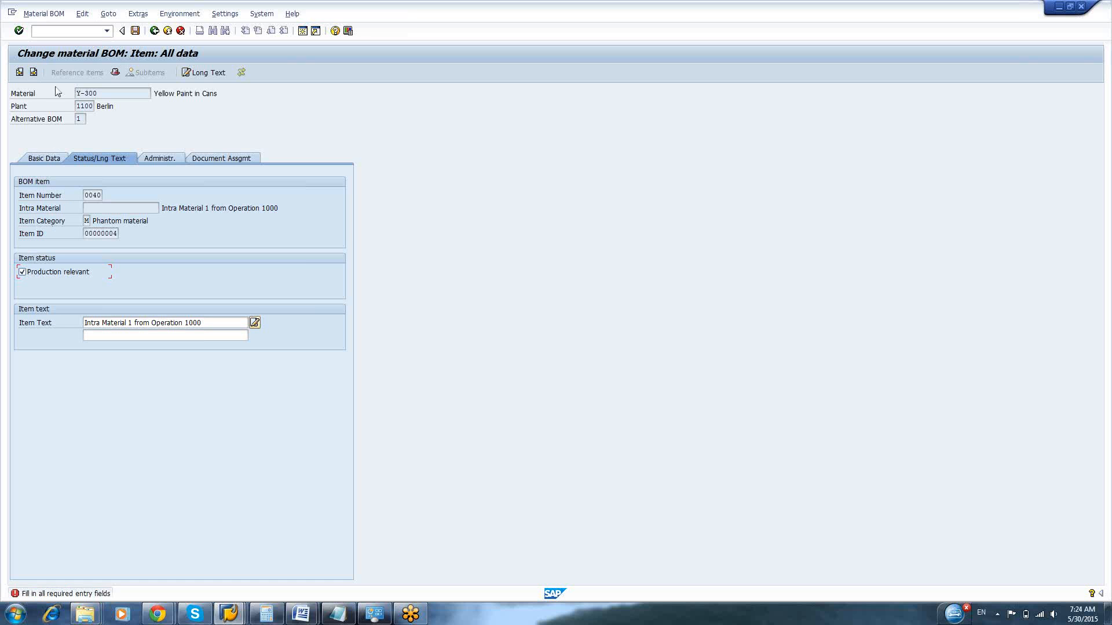
pyautogui.click(35, 74)
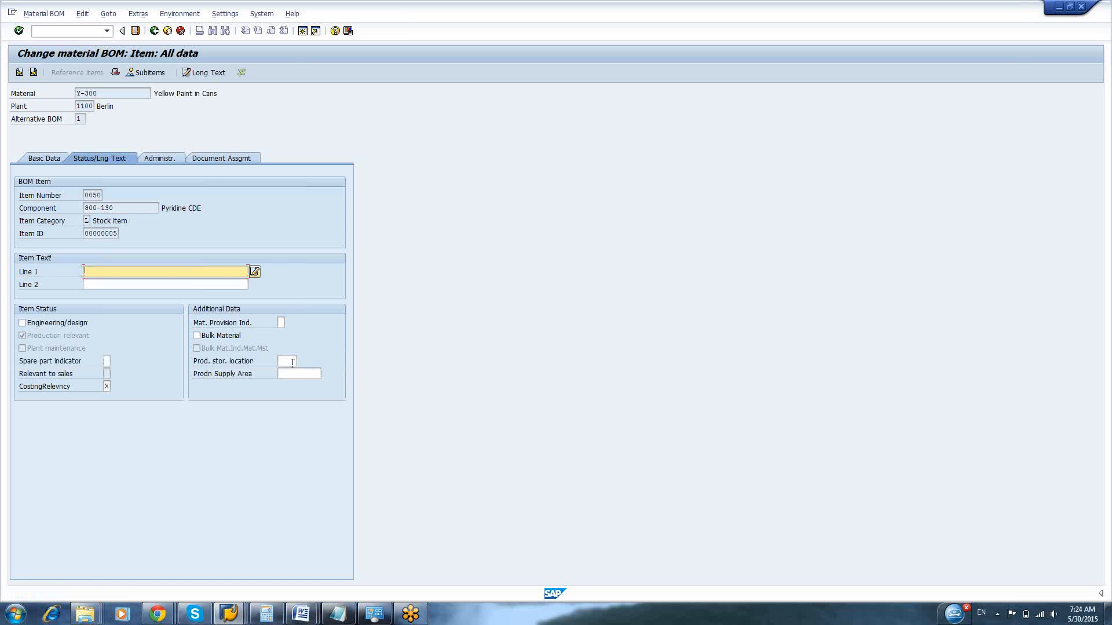
# Set the production storage location of item 0050, Pyridine CDE, to 0001 and enter item text lines "asfs" and "safa"
pyautogui.click(292, 361)
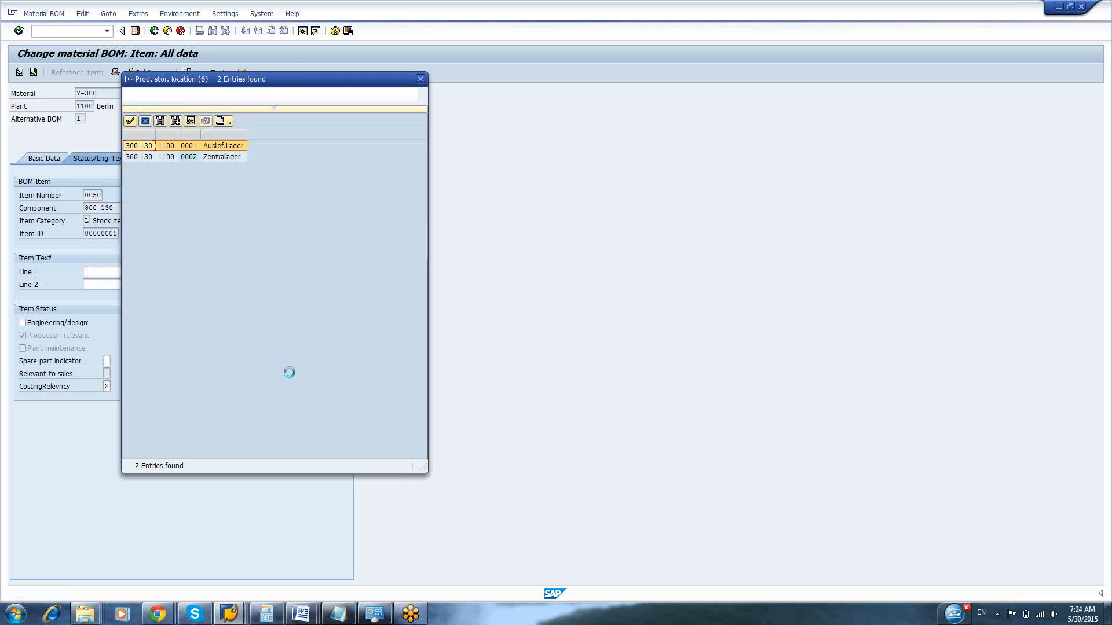
pyautogui.doubleClick(191, 157)
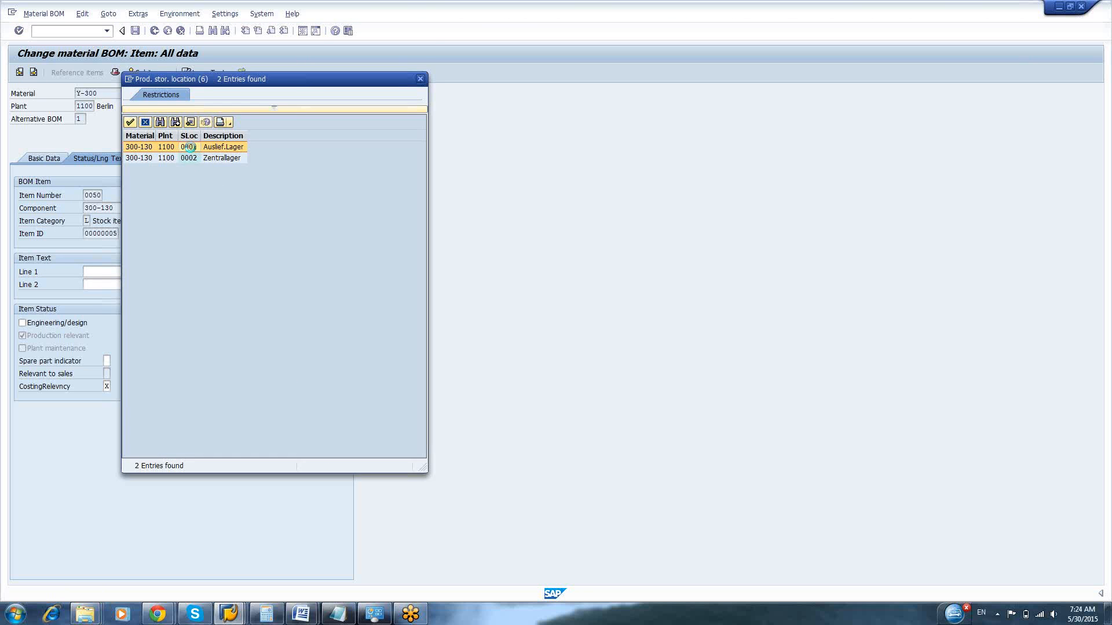
pyautogui.press('Return')
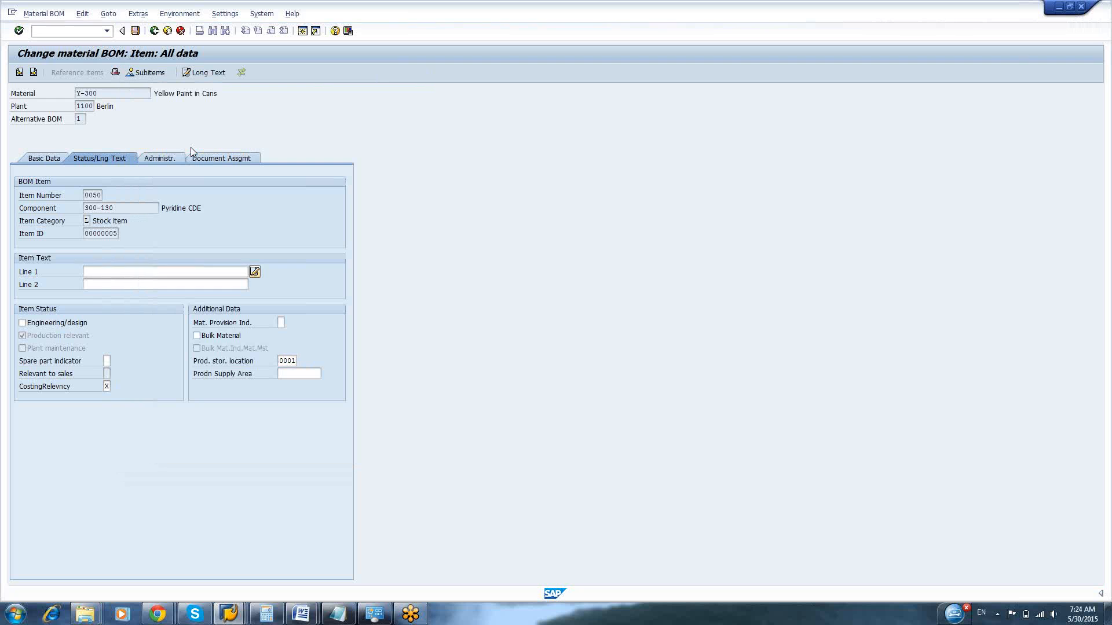
pyautogui.write('asfs')
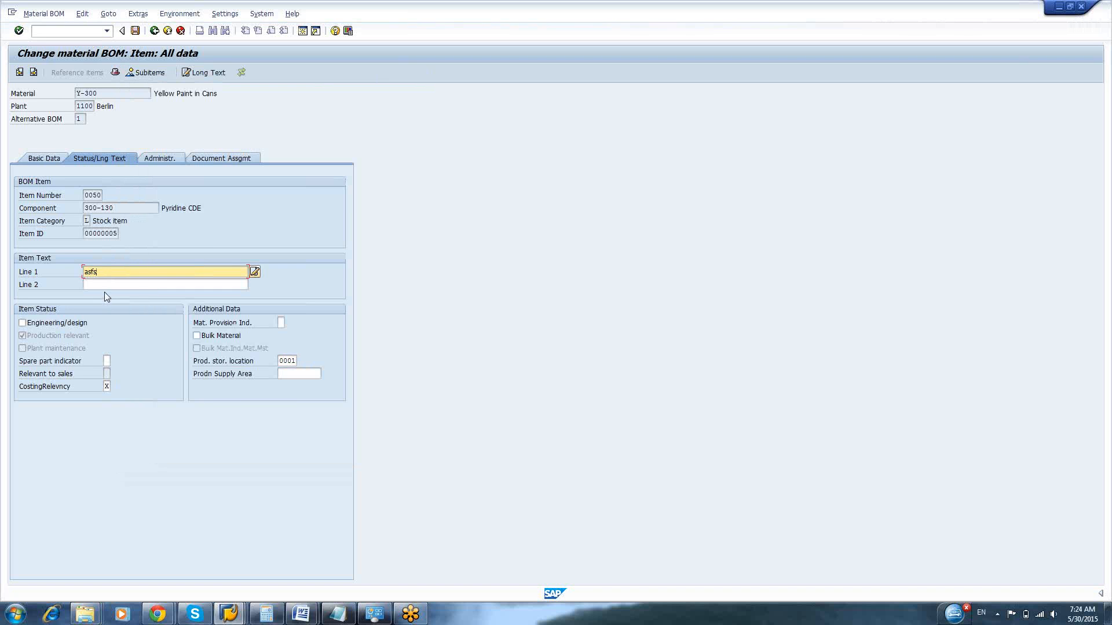
pyautogui.click(103, 287)
pyautogui.write('safa')
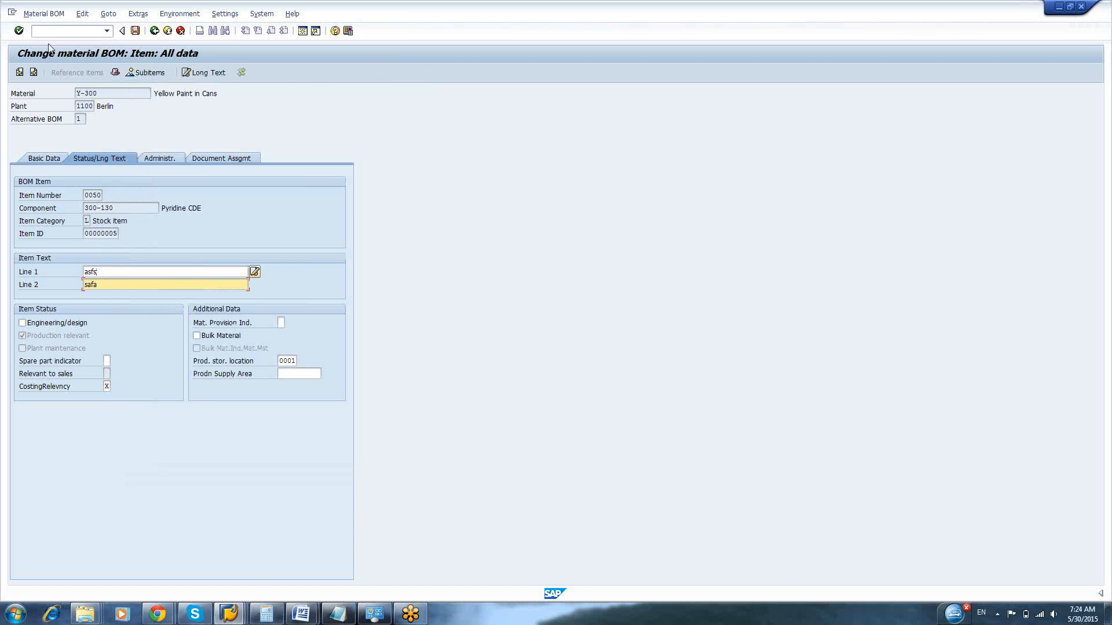
pyautogui.click(34, 72)
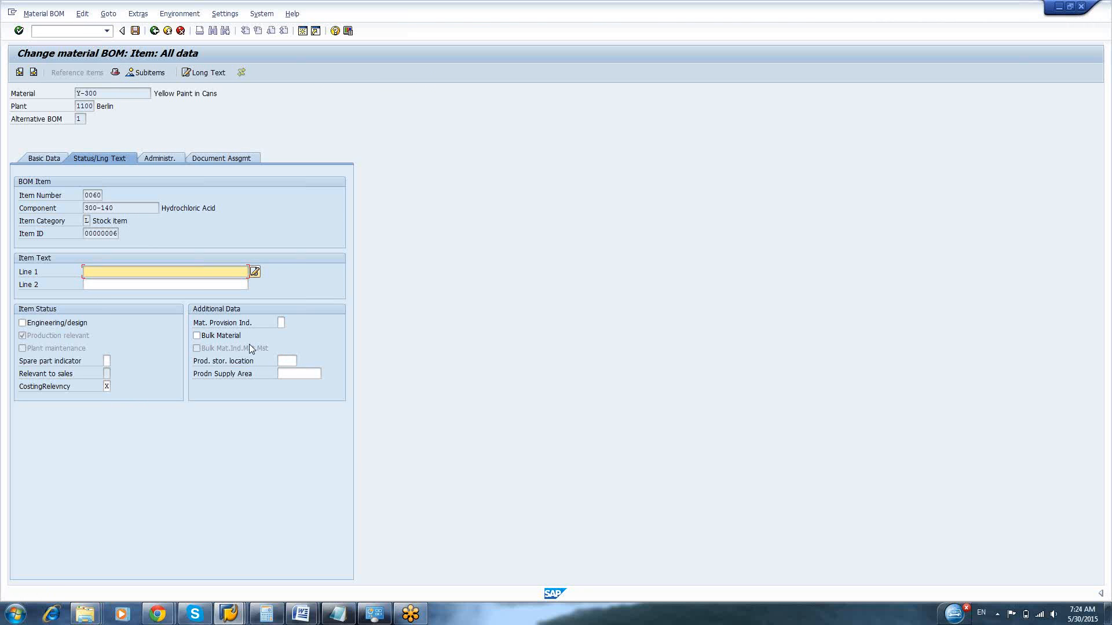
# Set the production storage location of item 0060, Hydrochloric Acid, to 0001 and enter item text lines "fsa" and "asf"
pyautogui.click(287, 361)
pyautogui.click(288, 372)
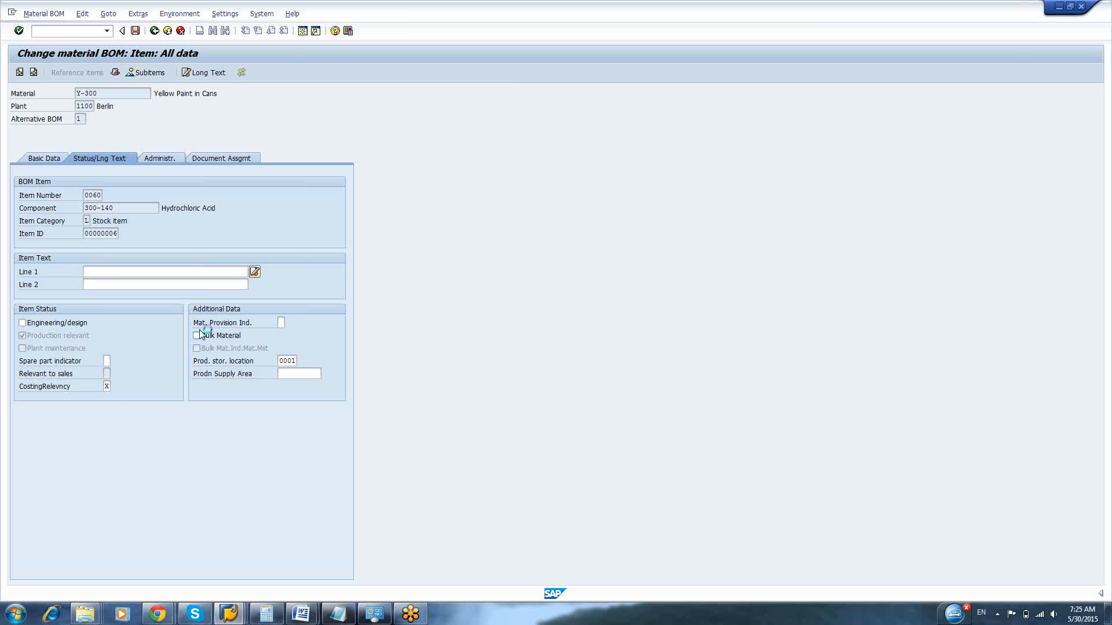
pyautogui.click(134, 274)
pyautogui.write('fsa')
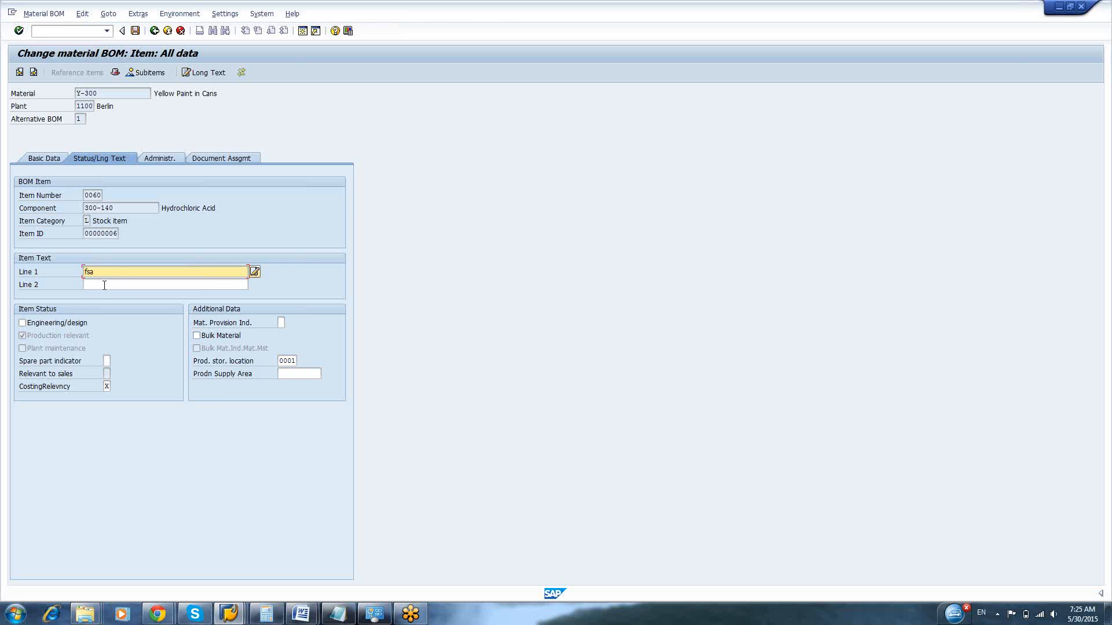
pyautogui.click(108, 284)
pyautogui.write('asf')
pyautogui.click(34, 73)
# Set the production storage location of item 0070, Sodium Bicarbonate, to 0001 and enter item text lines "fsafs" and "fasfsa"
pyautogui.click(289, 361)
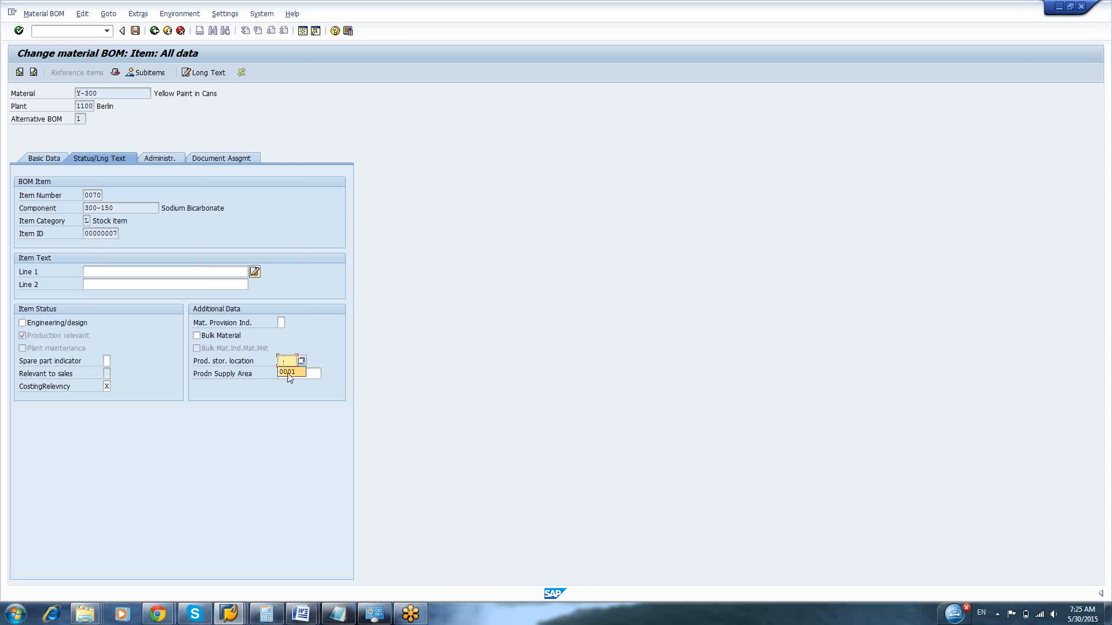
pyautogui.click(288, 373)
pyautogui.click(142, 271)
pyautogui.write('fsafs')
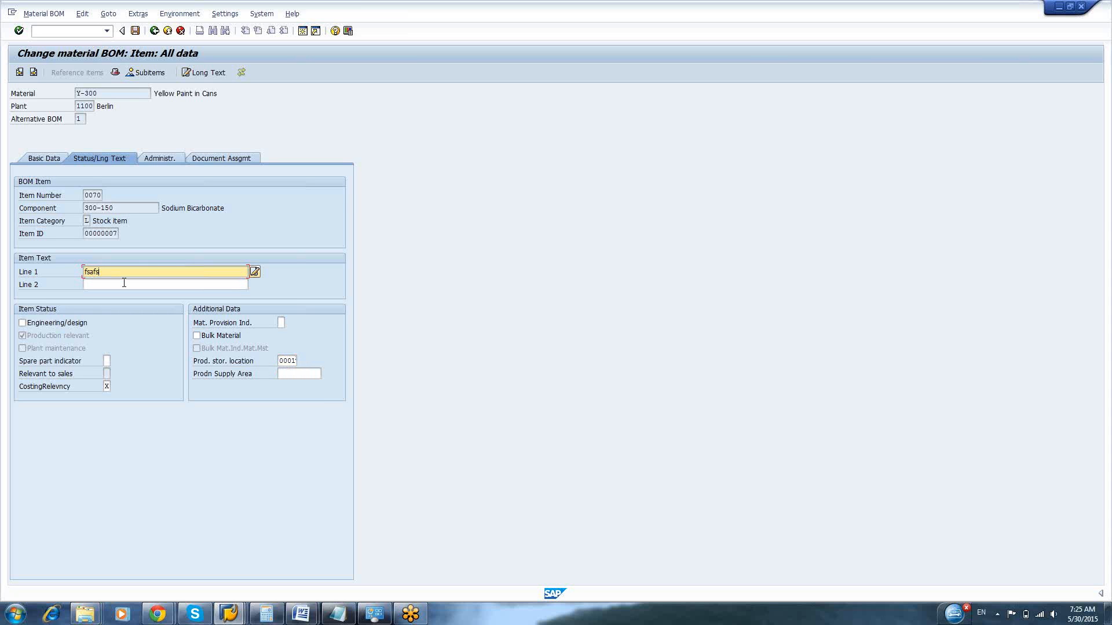
pyautogui.click(124, 284)
pyautogui.write('fasfsa')
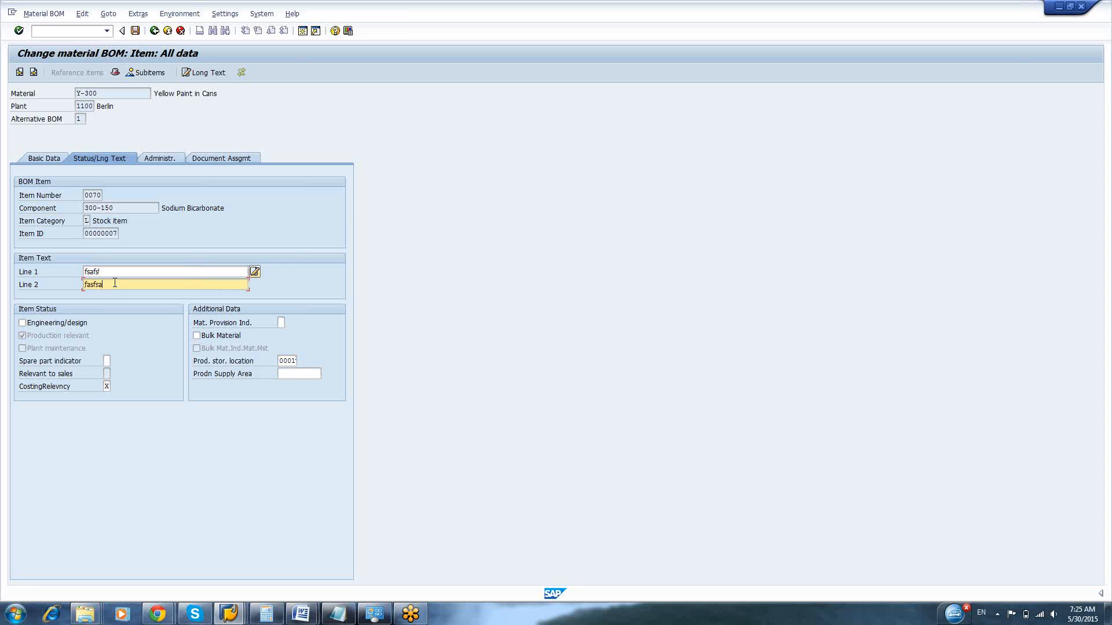
pyautogui.click(33, 72)
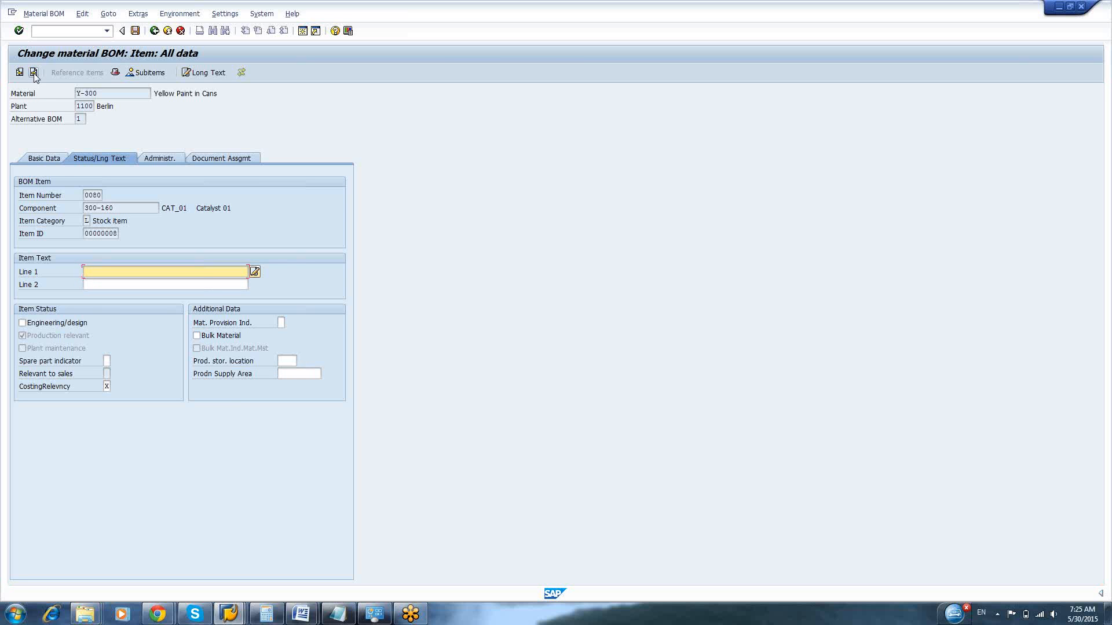
# Set the production storage location of item 0080, Catalyst 01, to 0001 and enter item text lines "safs" and "fsafsa"
pyautogui.click(287, 361)
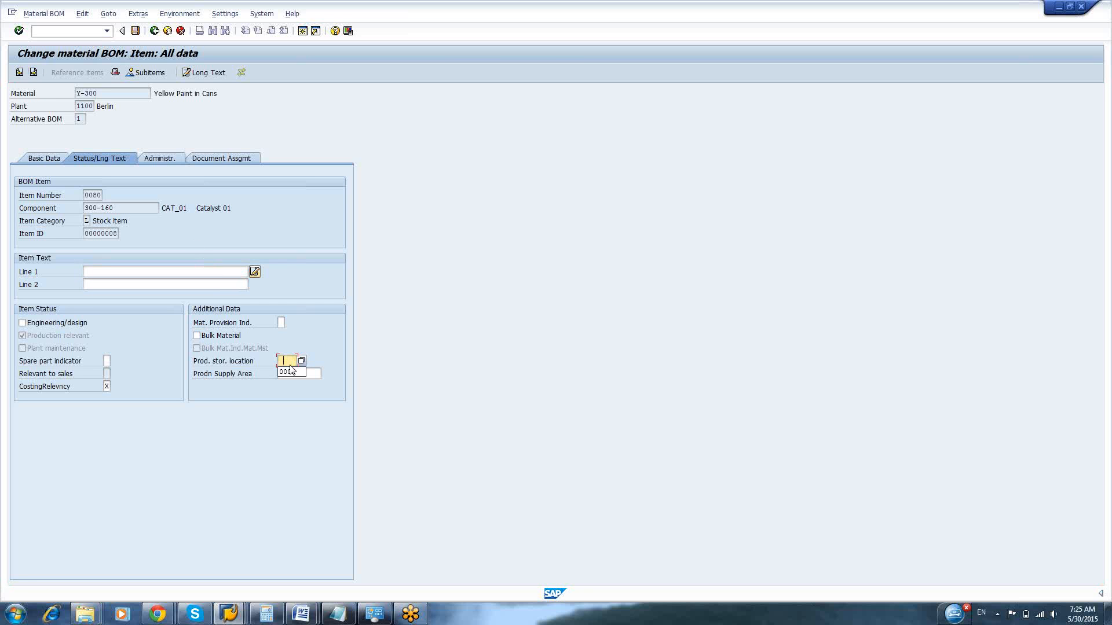
pyautogui.click(289, 373)
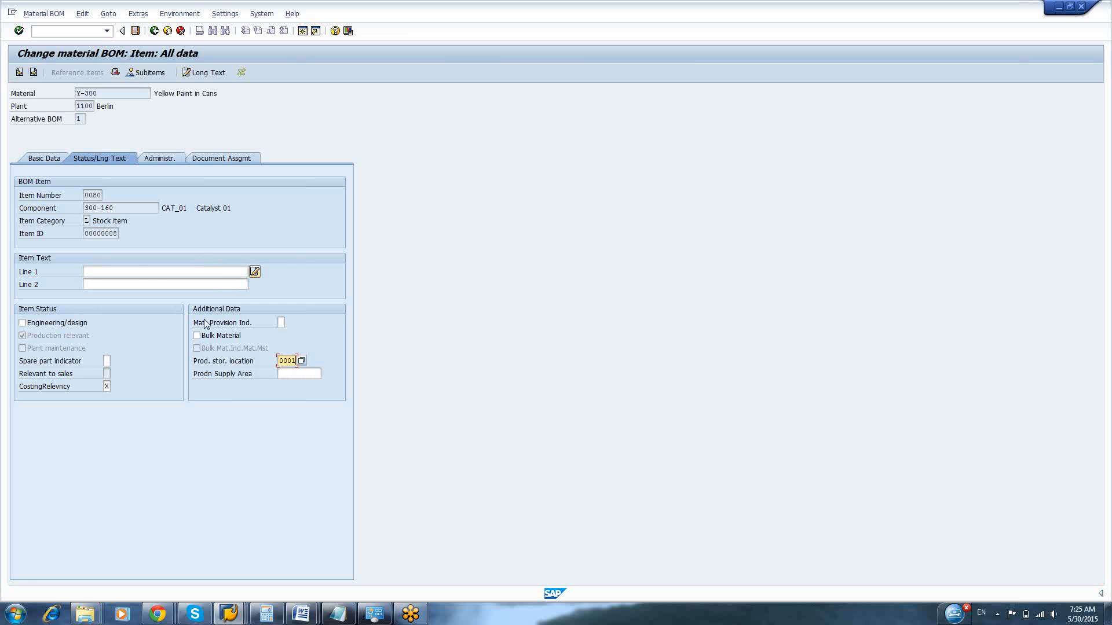
pyautogui.click(135, 272)
pyautogui.write('safs')
pyautogui.click(116, 285)
pyautogui.write('fsafsa')
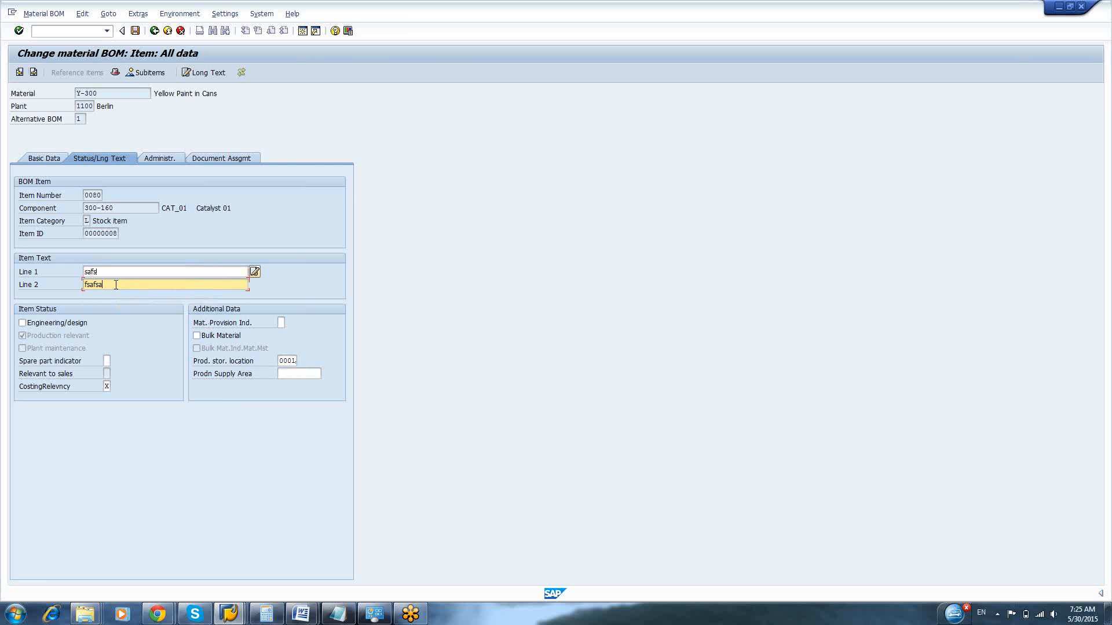
pyautogui.click(33, 73)
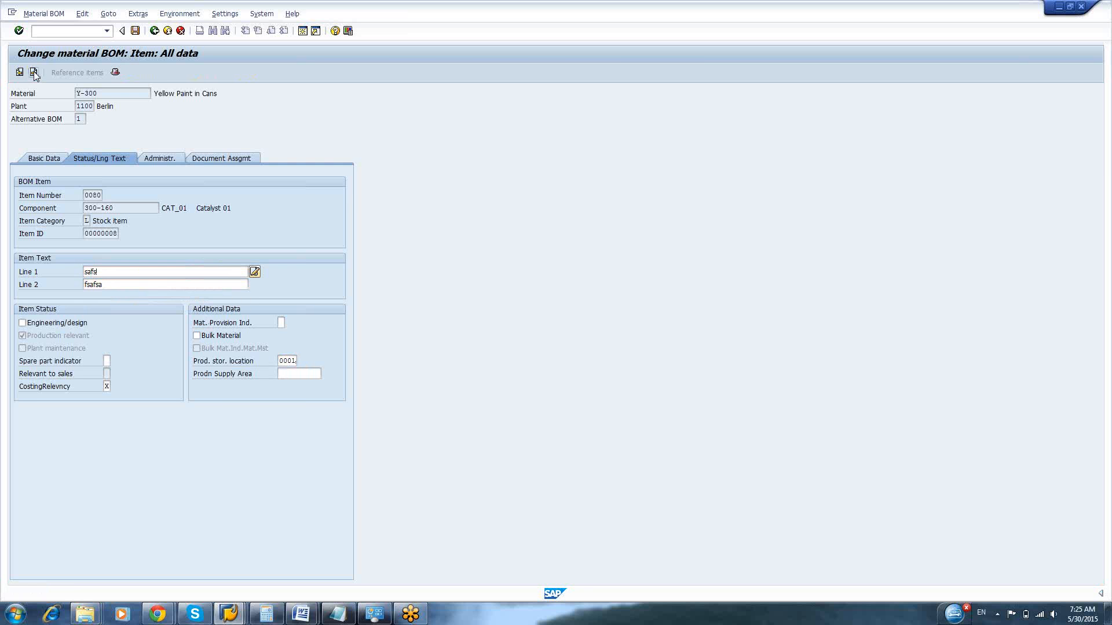
# Set the production storage location of item 0090, Catalyst 01, to 0001 and enter item text lines "fsafsa" and "fdsafs"
pyautogui.click(286, 360)
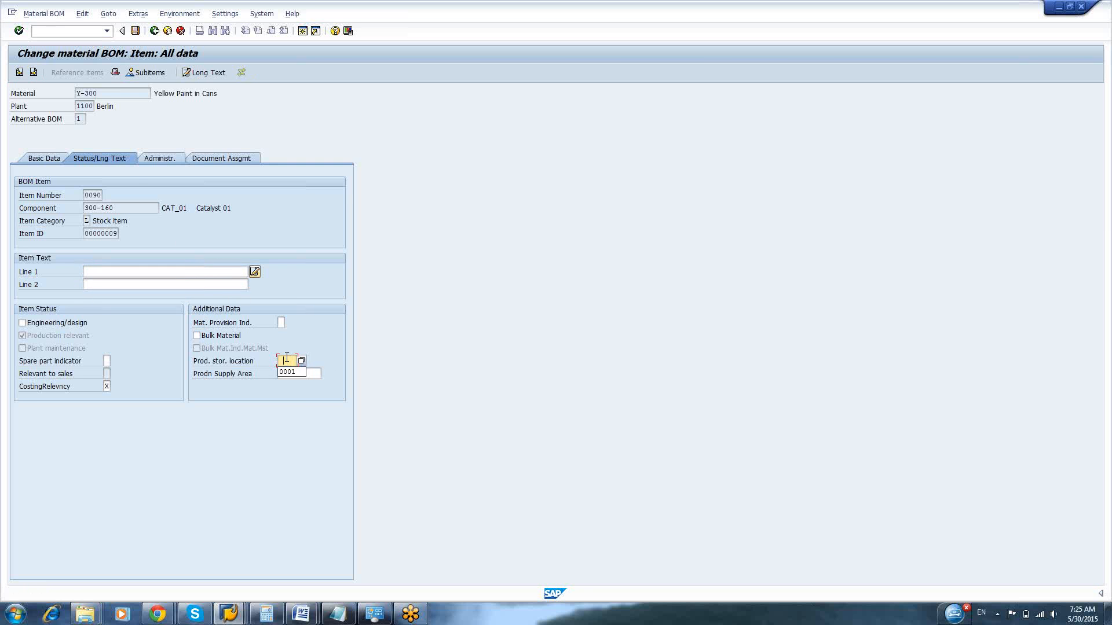
pyautogui.click(293, 373)
pyautogui.click(99, 272)
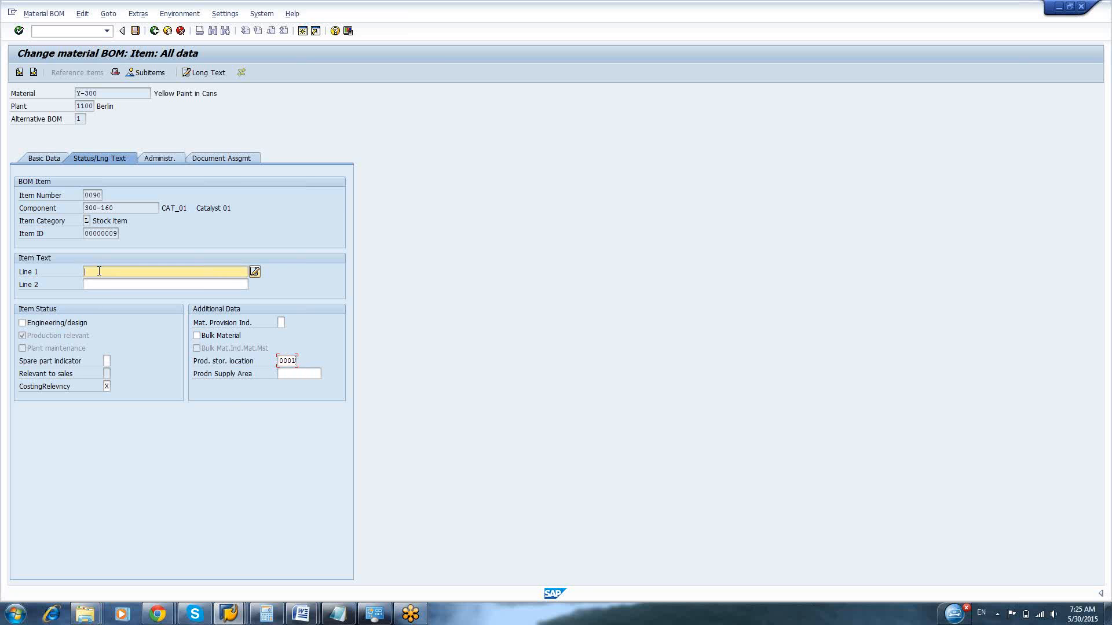
pyautogui.write('fsafsa')
pyautogui.click(100, 285)
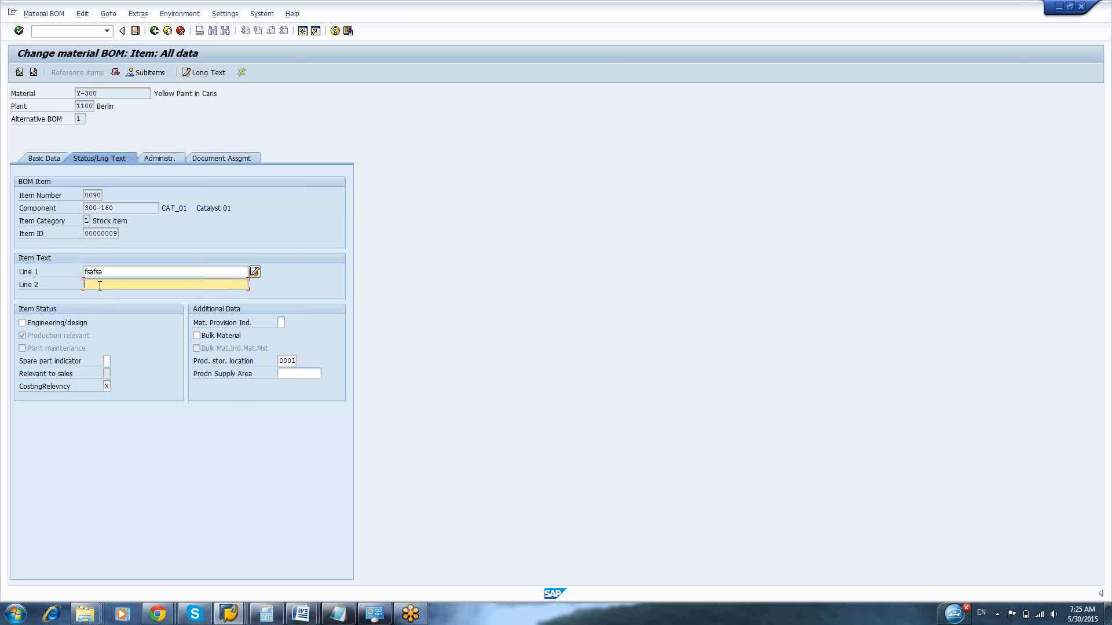
pyautogui.write('fdsafs')
pyautogui.click(33, 72)
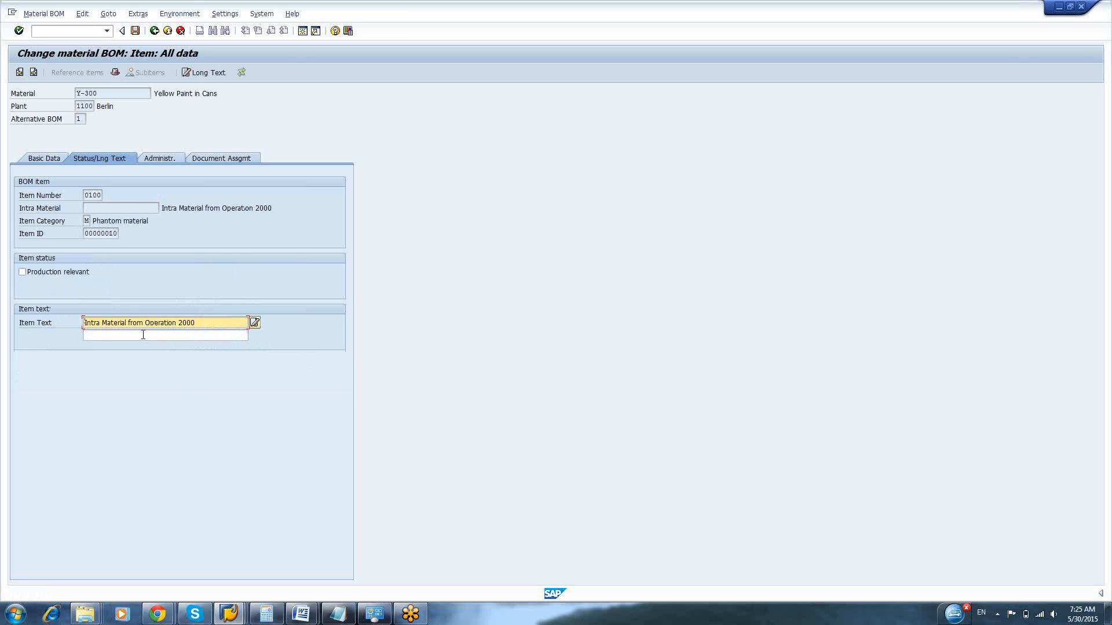
# Mark phantom items 0100 and 0110 as production relevant, giving item 0110 the second text line "fsa"
pyautogui.click(23, 272)
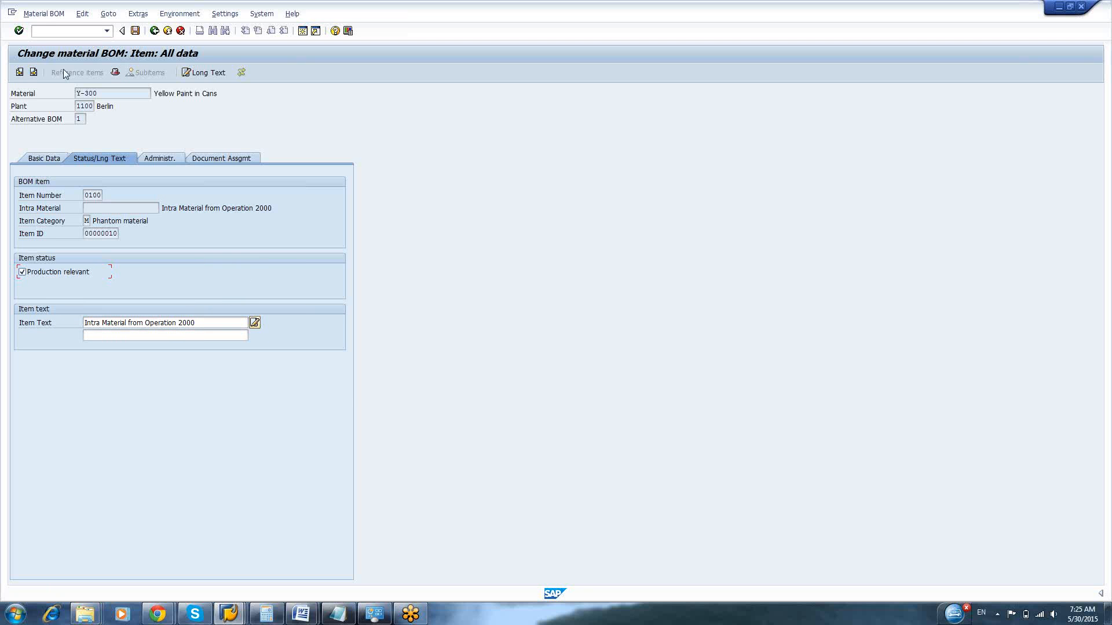
pyautogui.click(33, 72)
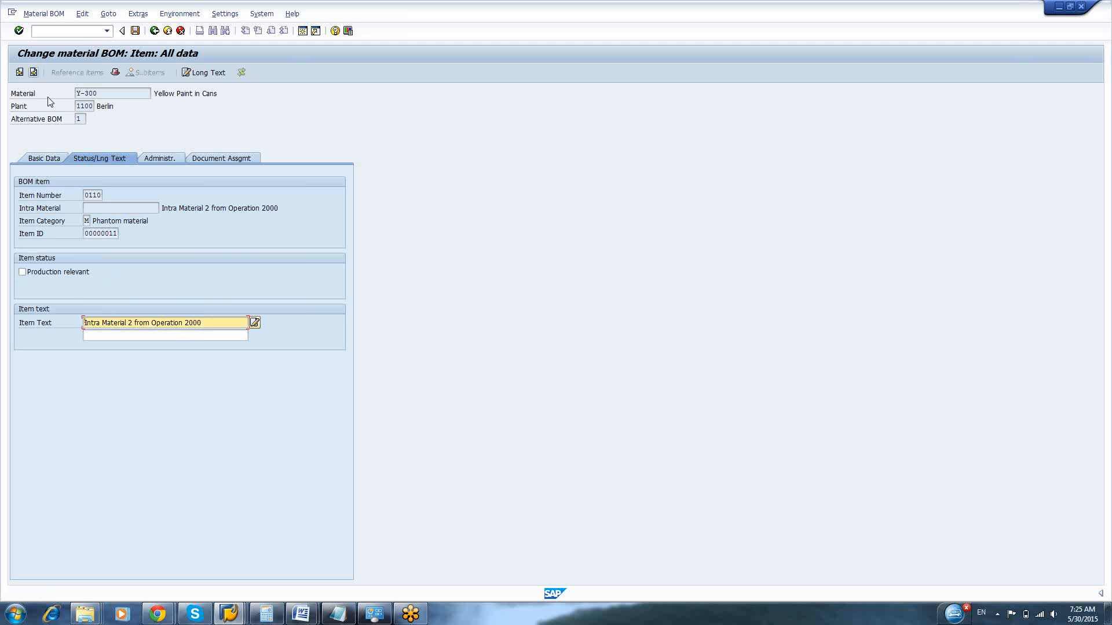
pyautogui.click(110, 337)
pyautogui.write('fsa')
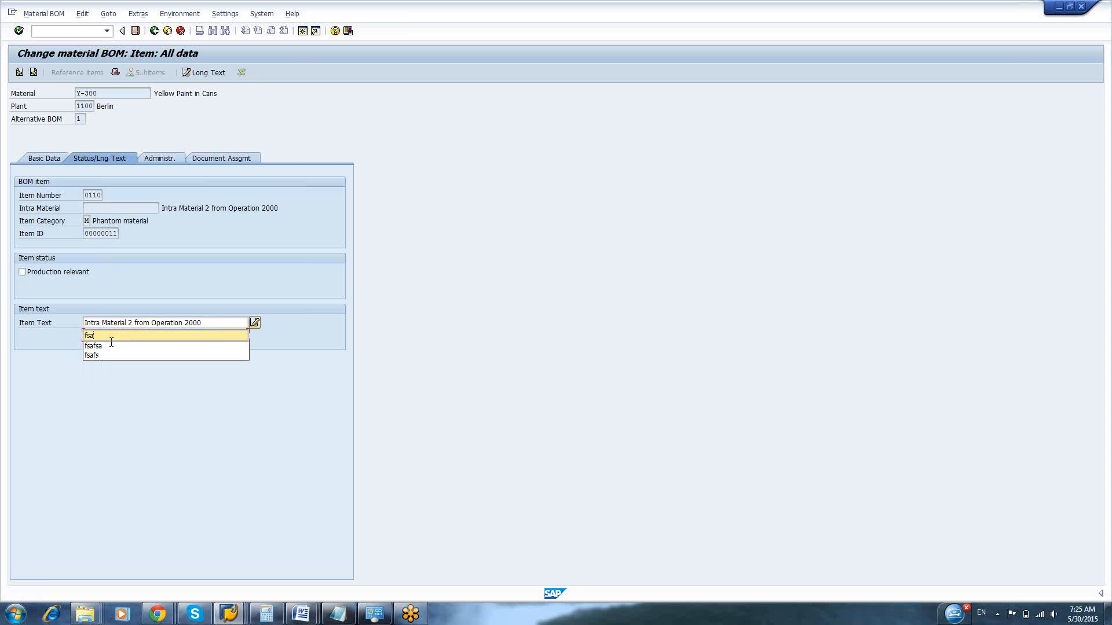
pyautogui.click(33, 73)
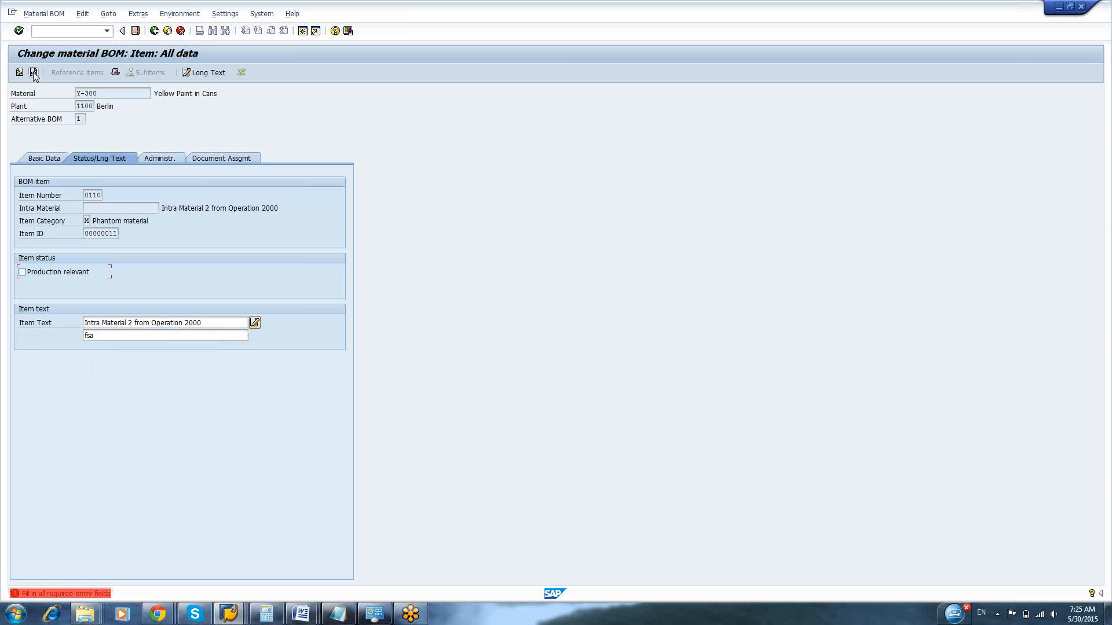
pyautogui.click(23, 273)
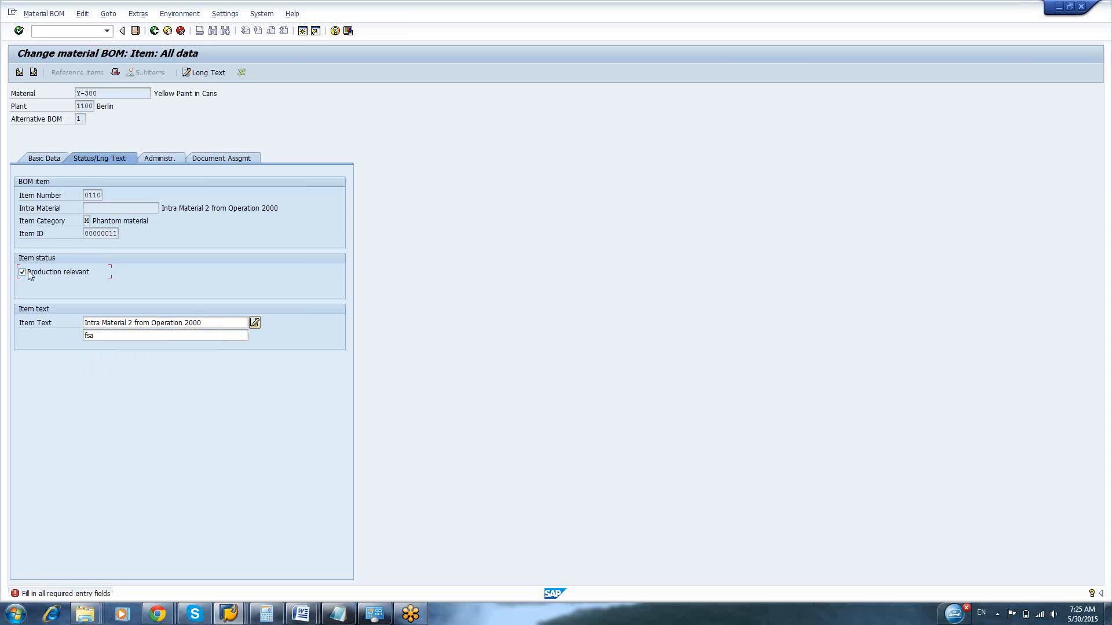
pyautogui.click(36, 73)
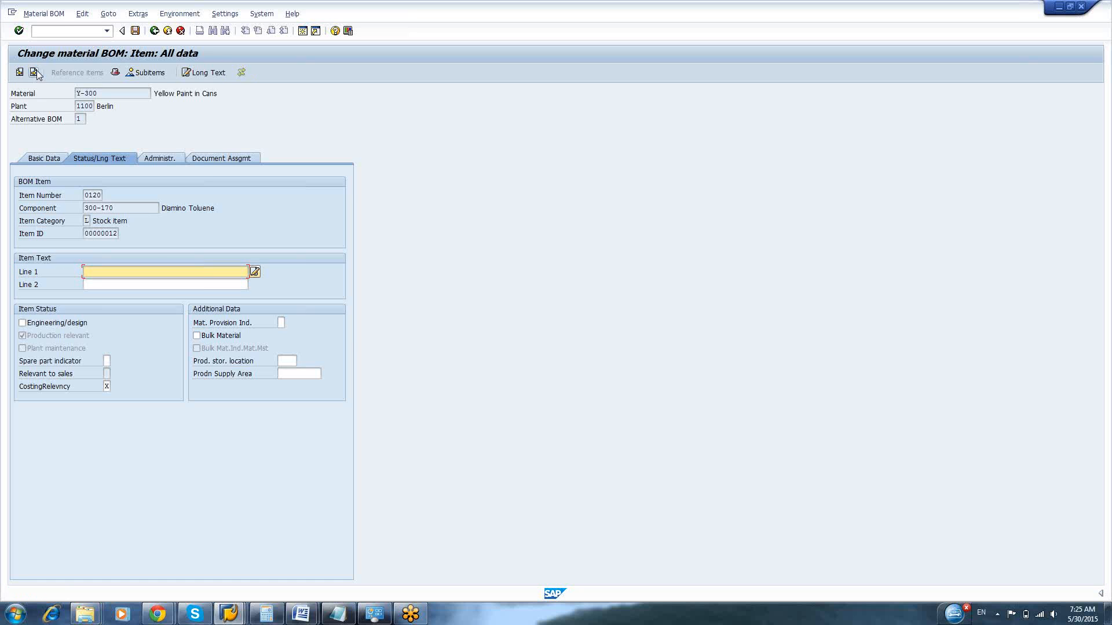
# Enter item text lines "hdsgsaj" and "fsaf" for item 0120, Diamino Toluene, and set its production storage location to 0001
pyautogui.write('hdsgsaj')
pyautogui.click(114, 286)
pyautogui.write('fsaf')
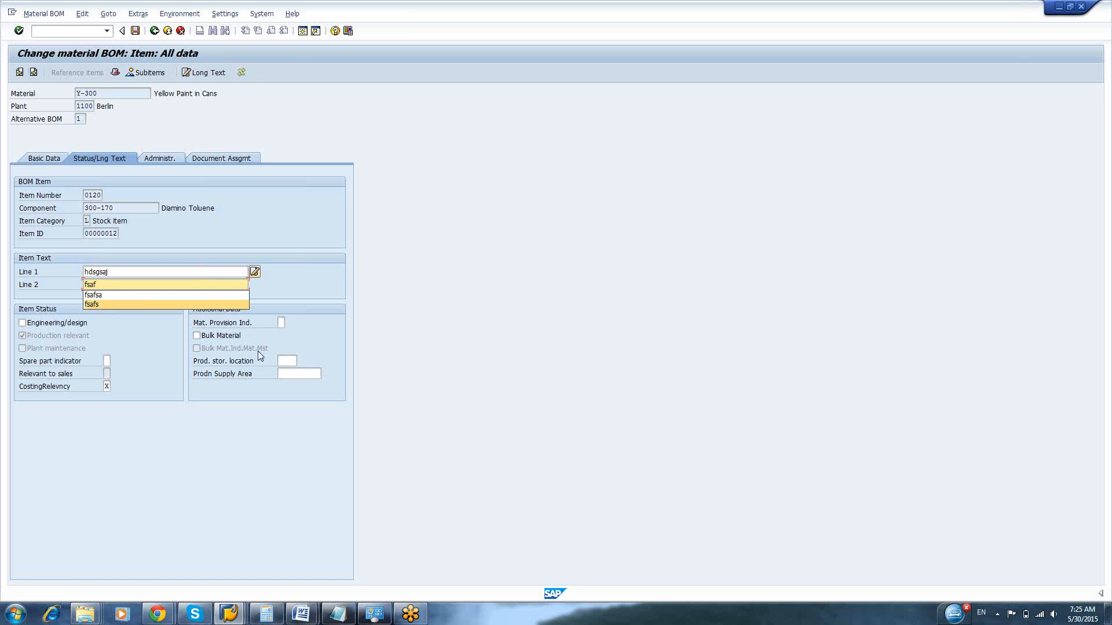
pyautogui.click(286, 360)
pyautogui.write('0001')
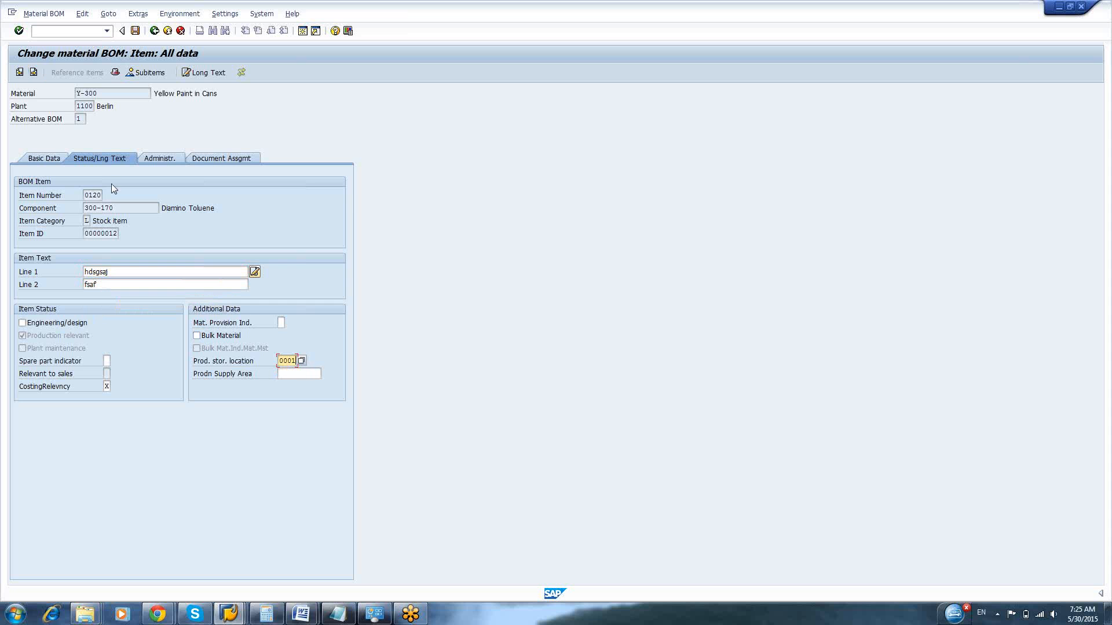
pyautogui.press('Return')
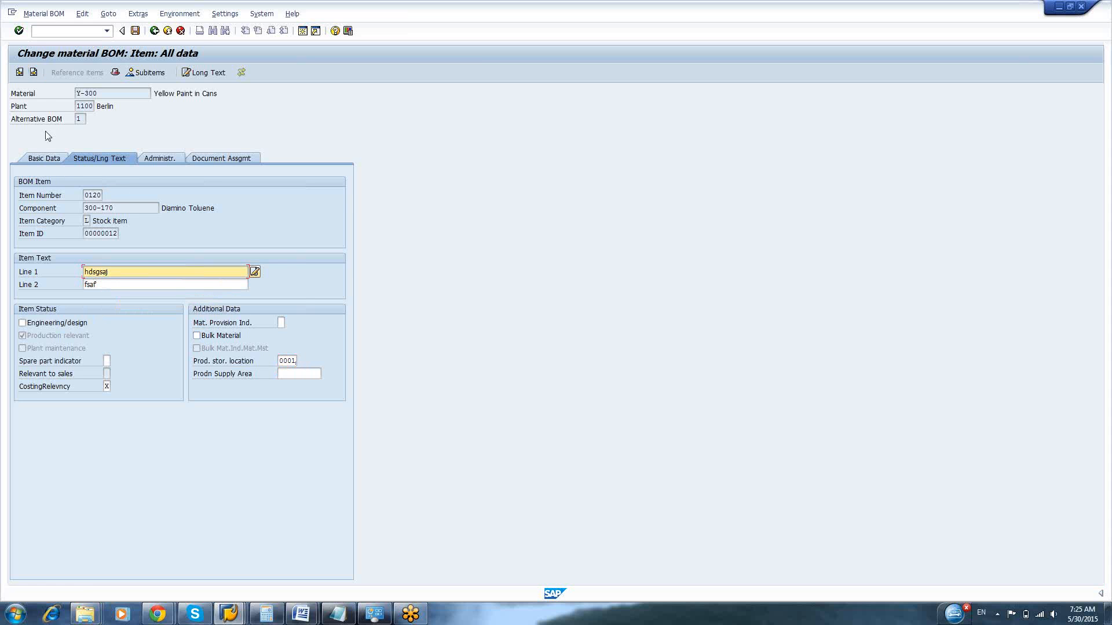
# Enter item text lines "fsafs" and "fas" for item 0130, Sodium Nitrate, and set its production storage location to 0001
pyautogui.click(34, 73)
pyautogui.write('fsafs')
pyautogui.click(223, 245)
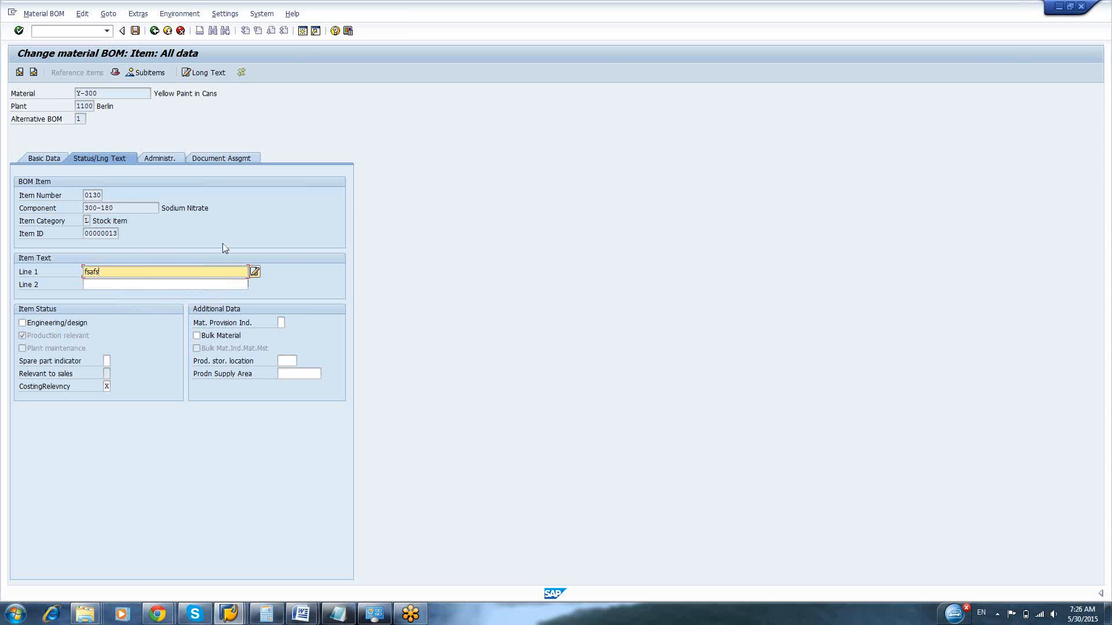
pyautogui.click(127, 285)
pyautogui.write('fas')
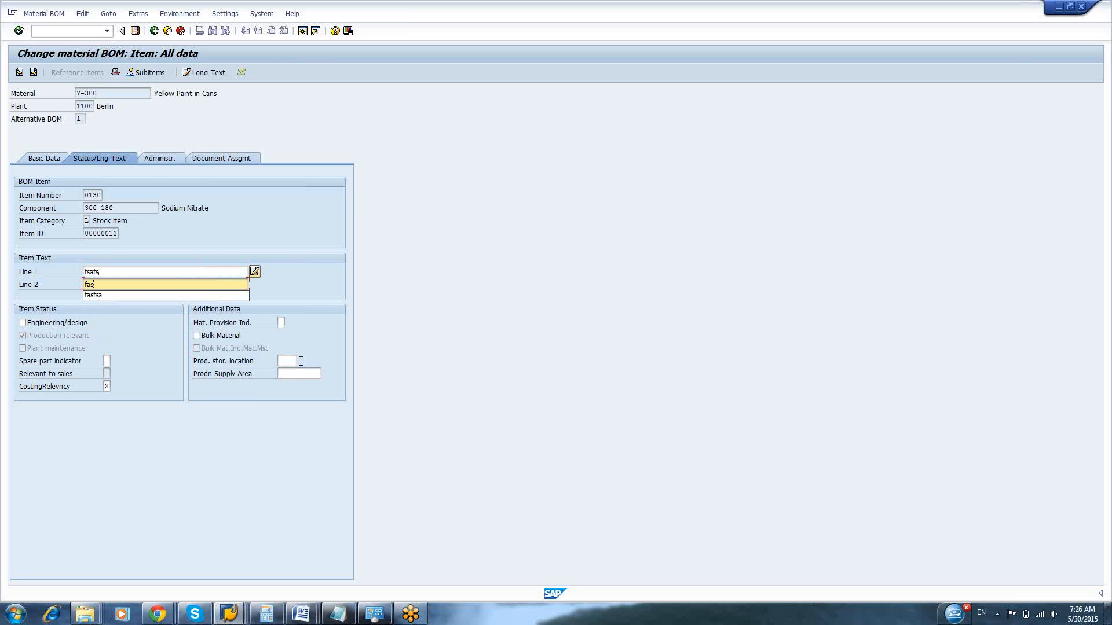
pyautogui.click(284, 361)
pyautogui.click(289, 372)
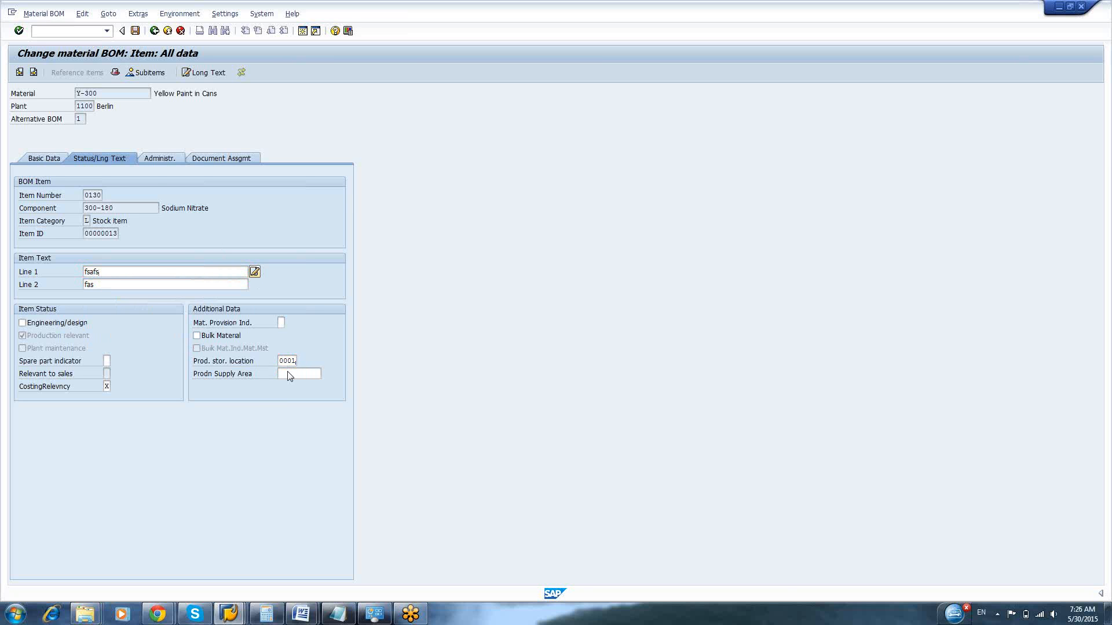
# Enter "fsafsa" in both text lines of item 0140, Silcolapse, and fill in its production storage location
pyautogui.click(33, 73)
pyautogui.write('fsafsa')
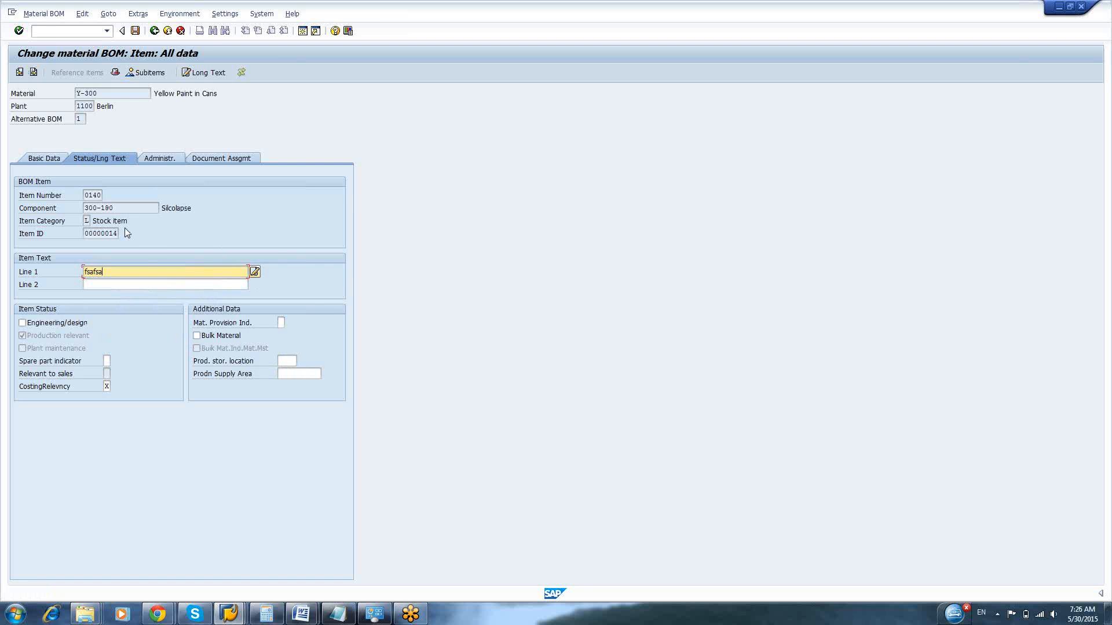
pyautogui.click(105, 283)
pyautogui.write('fsafsa')
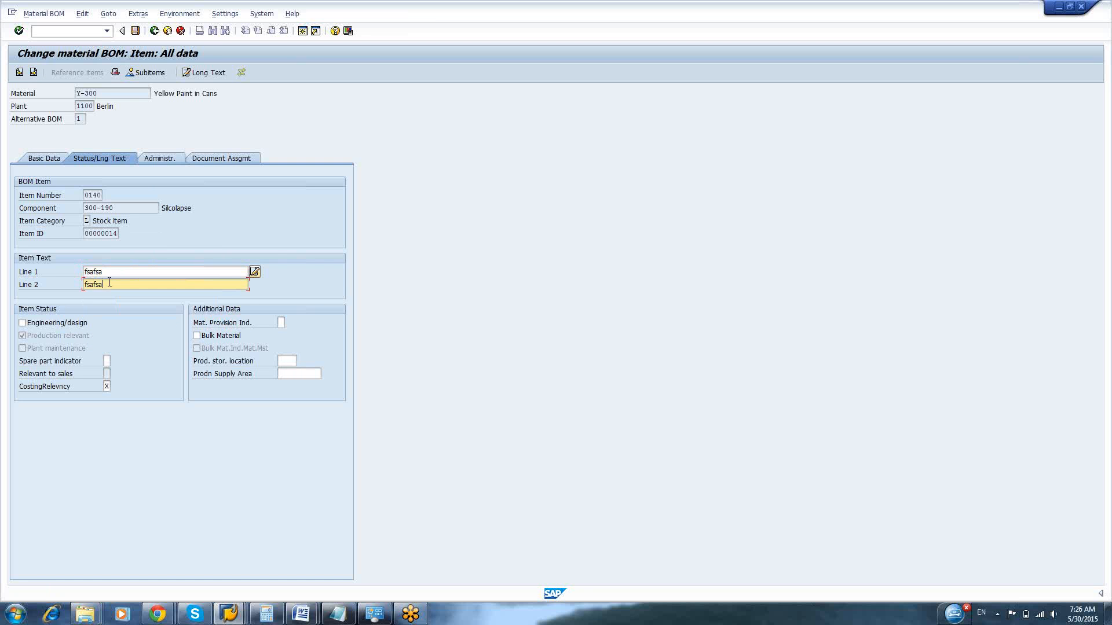
pyautogui.click(293, 363)
pyautogui.write('f')
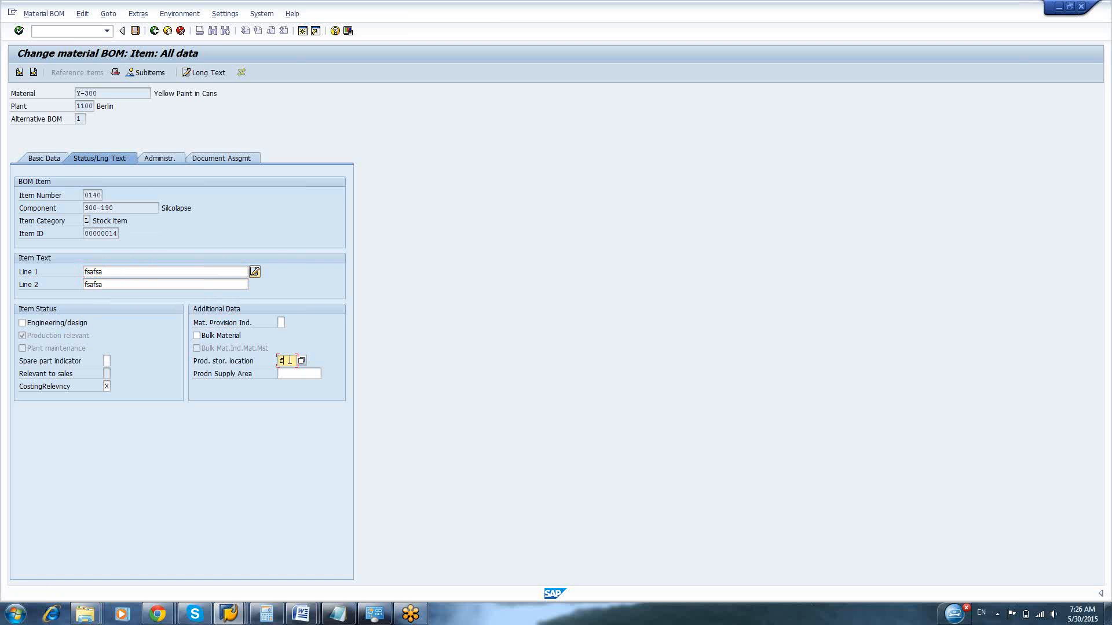
pyautogui.click(294, 373)
pyautogui.press('Return')
# Enter item text lines "jjjfa" and "safjsajjjf" for item 0150, Sulfuric Acid, and set its production storage location to 0001
pyautogui.click(34, 72)
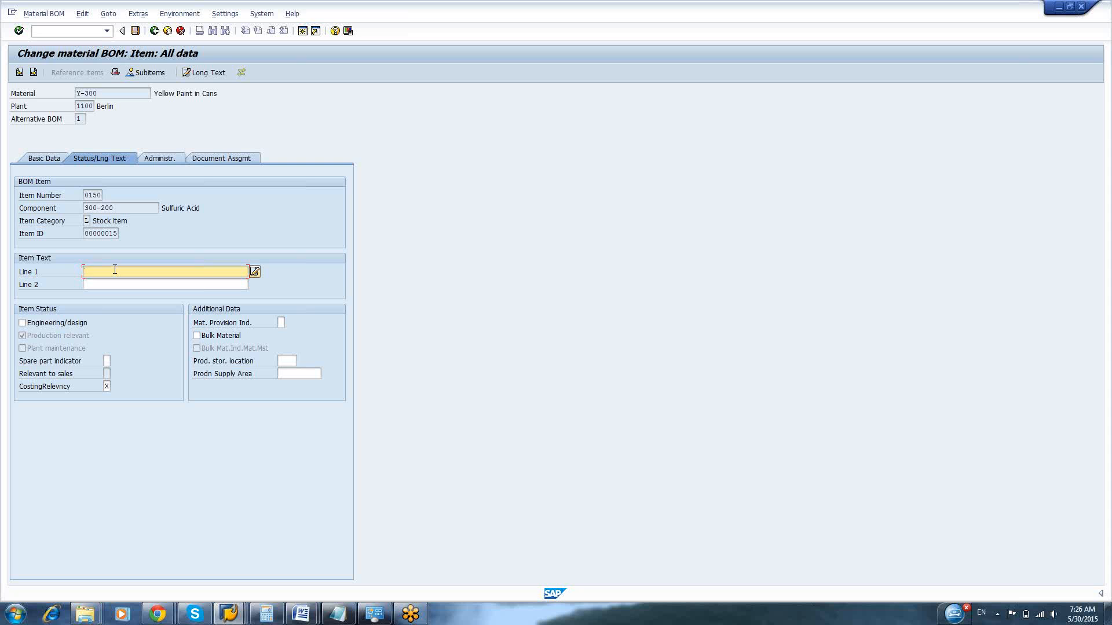
pyautogui.write('jjfa')
pyautogui.click(288, 361)
pyautogui.write('0001')
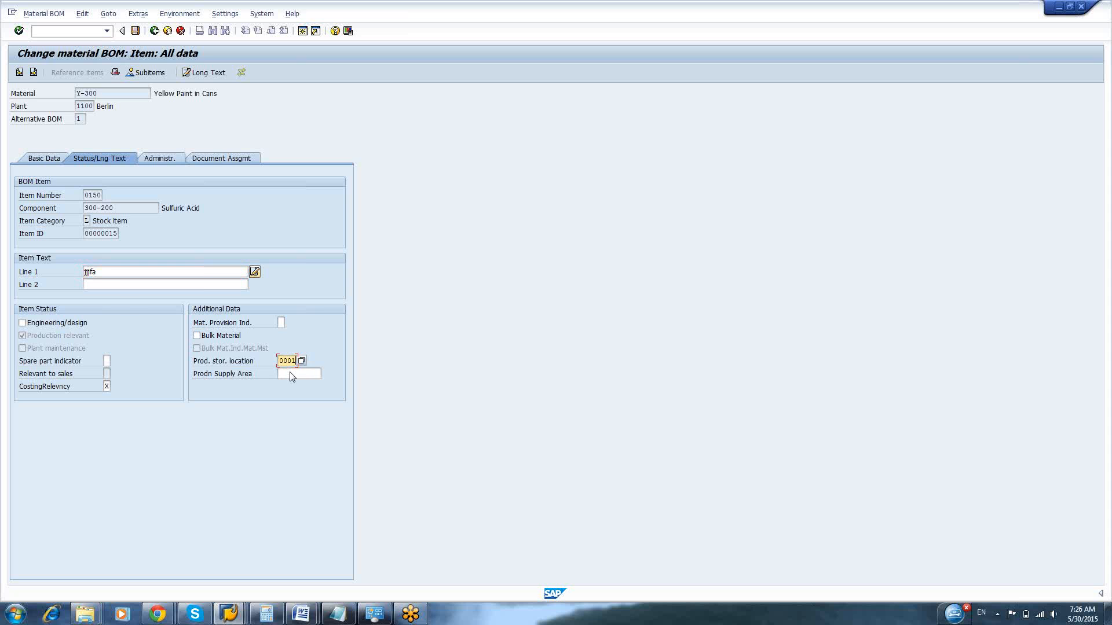
pyautogui.click(116, 284)
pyautogui.write('safjsaj')
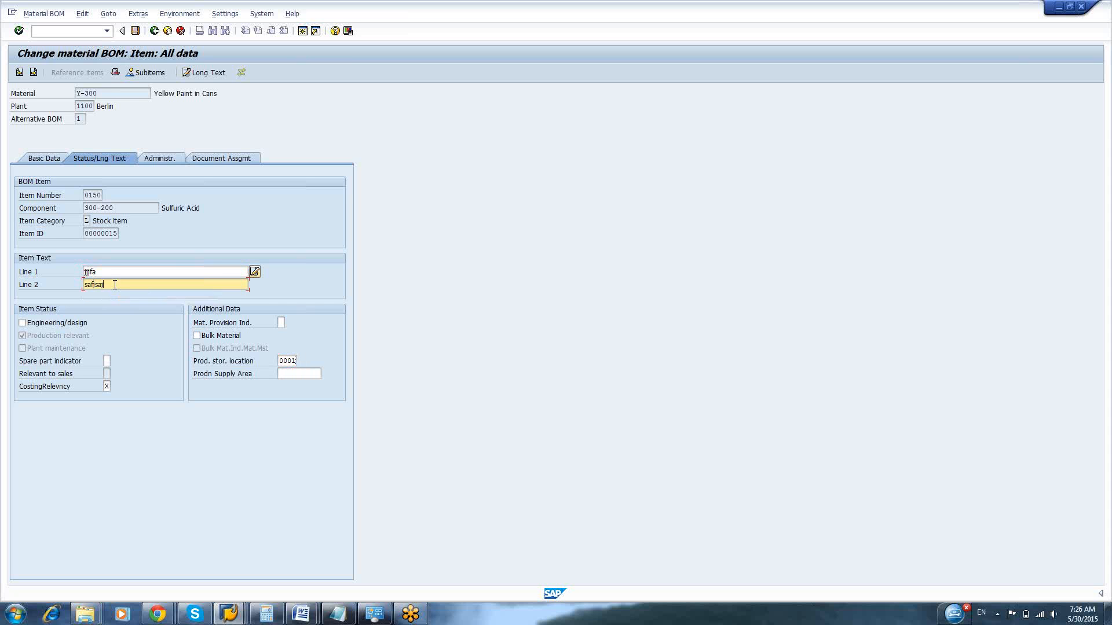
pyautogui.write('jjf.')
pyautogui.hotkey('shift', 'Tab')
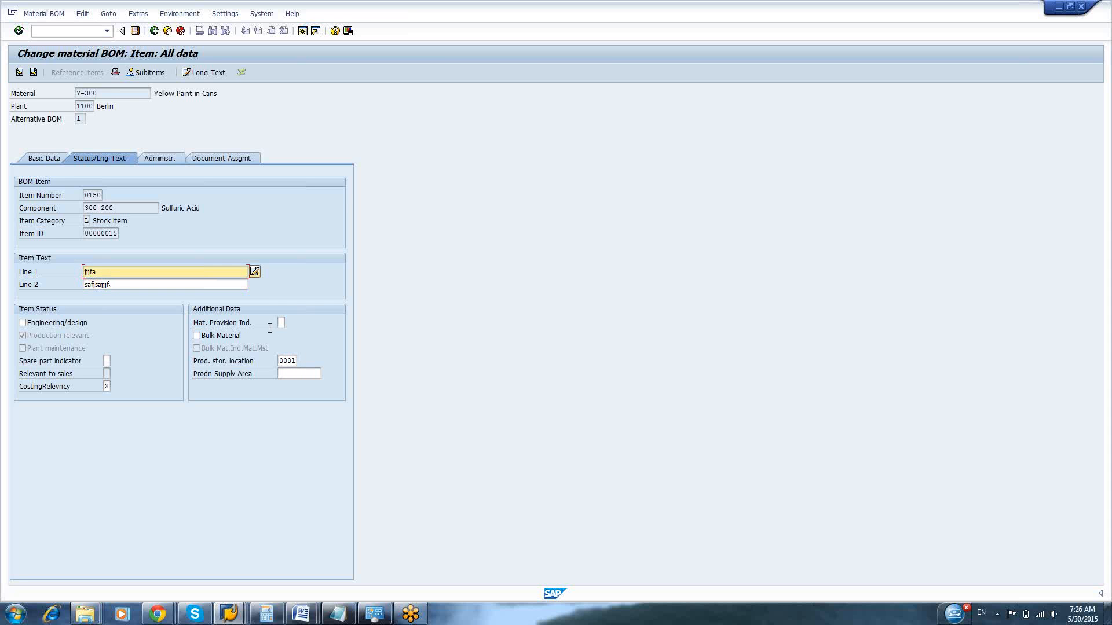
# Set the production storage location of item 0160, Cyanuric Chloride, to 0001 and enter item text lines "safjiif" and "kkkfafs"
pyautogui.click(33, 72)
pyautogui.click(286, 362)
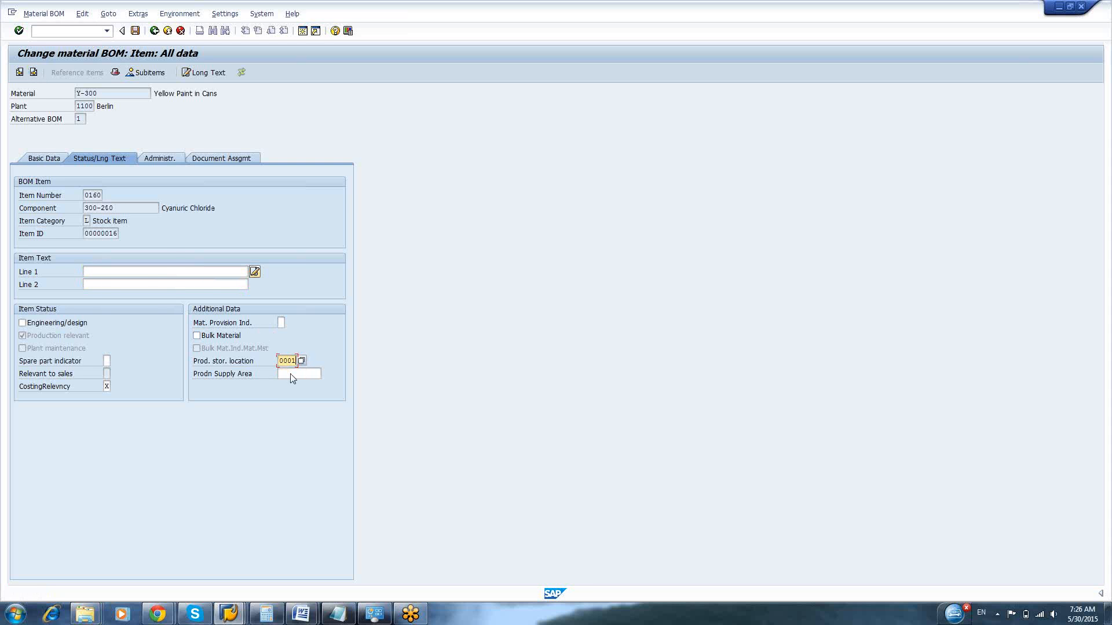
pyautogui.click(147, 274)
pyautogui.write('safjiiif')
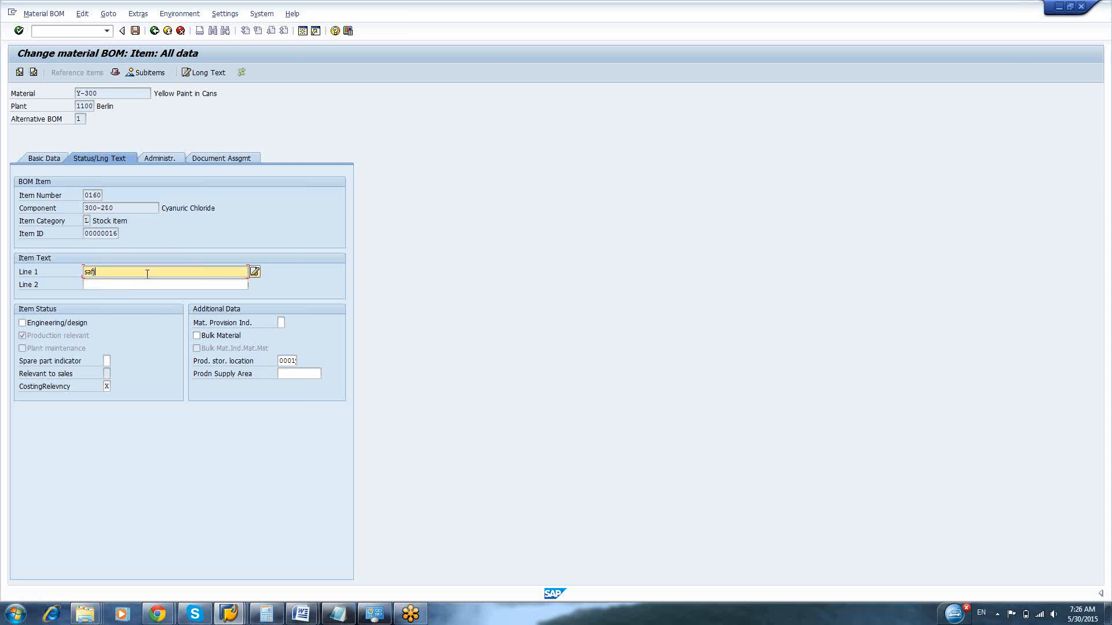
pyautogui.click(116, 285)
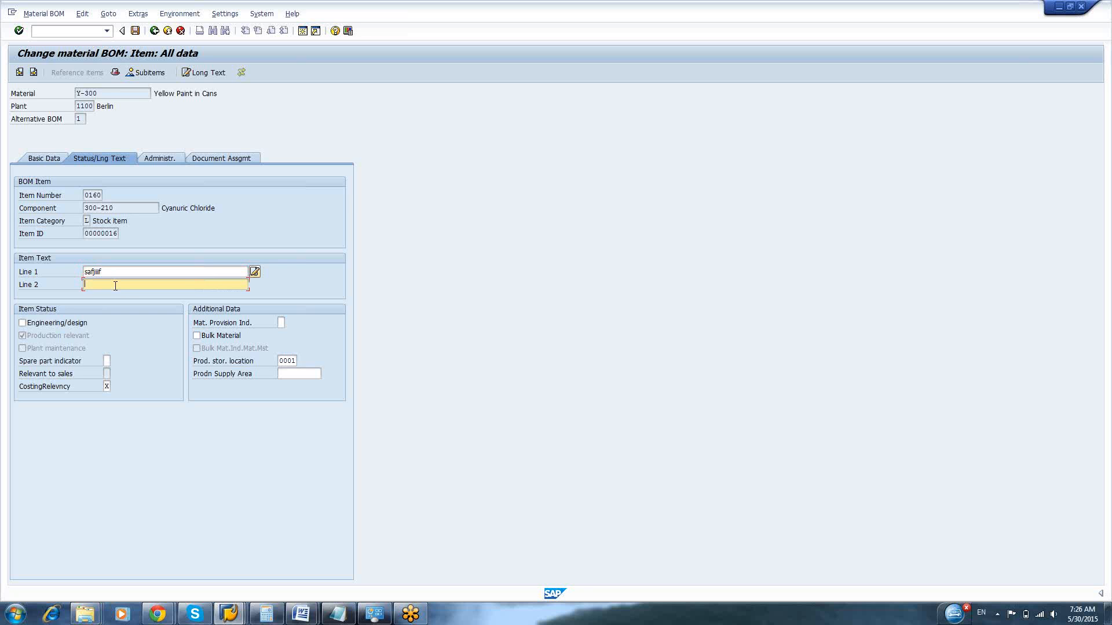
pyautogui.write('kkkfafs')
pyautogui.hotkey('shift', 'Tab')
# Enter item text lines "fasf" and "fafsa" for item 0170, Sodium Carbonate, and set its production storage location to 0001
pyautogui.click(34, 72)
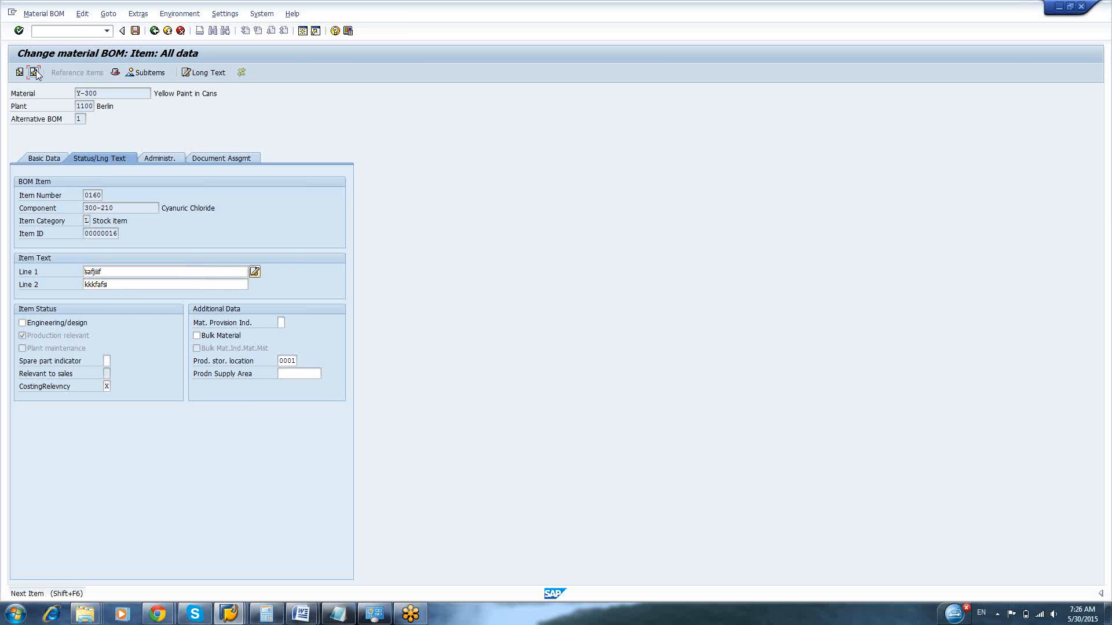
pyautogui.write('fas')
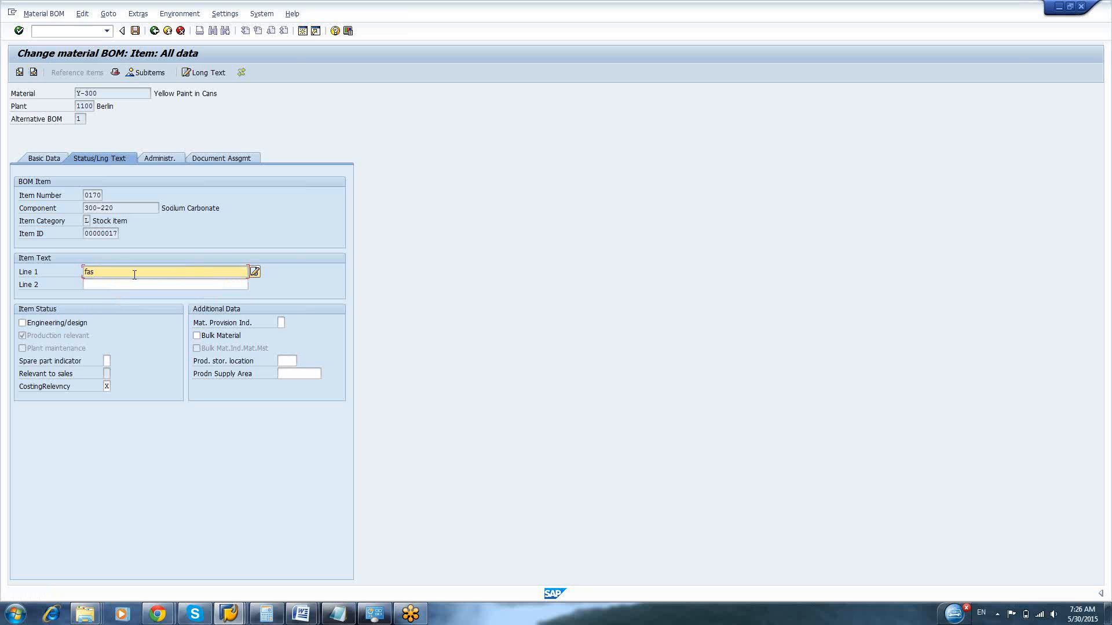
pyautogui.write('f')
pyautogui.click(114, 288)
pyautogui.write('fafsaj')
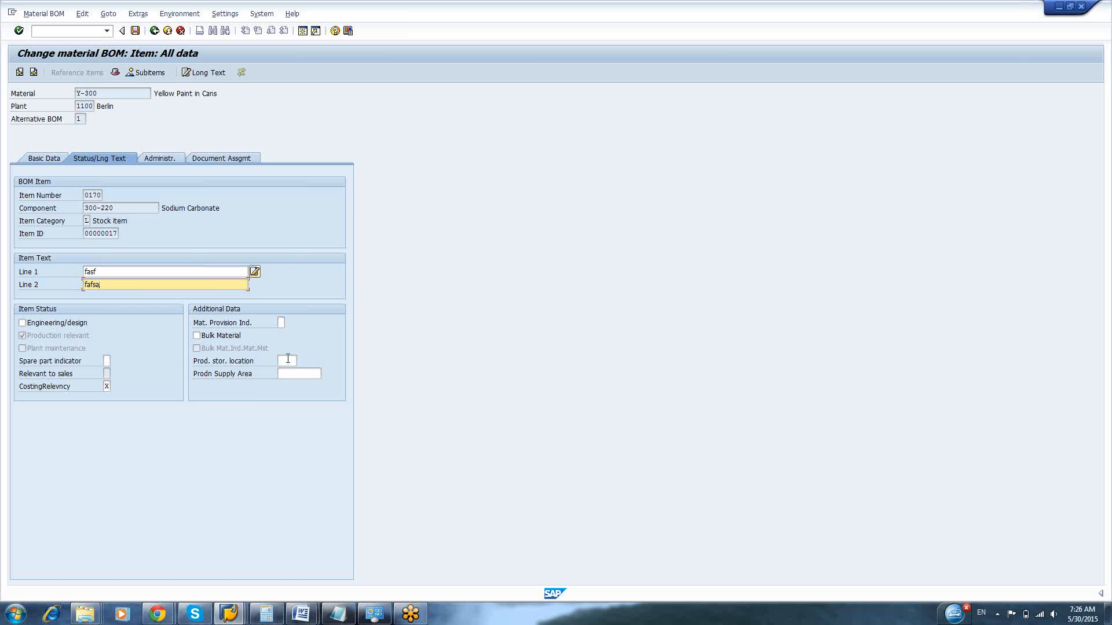
pyautogui.click(288, 360)
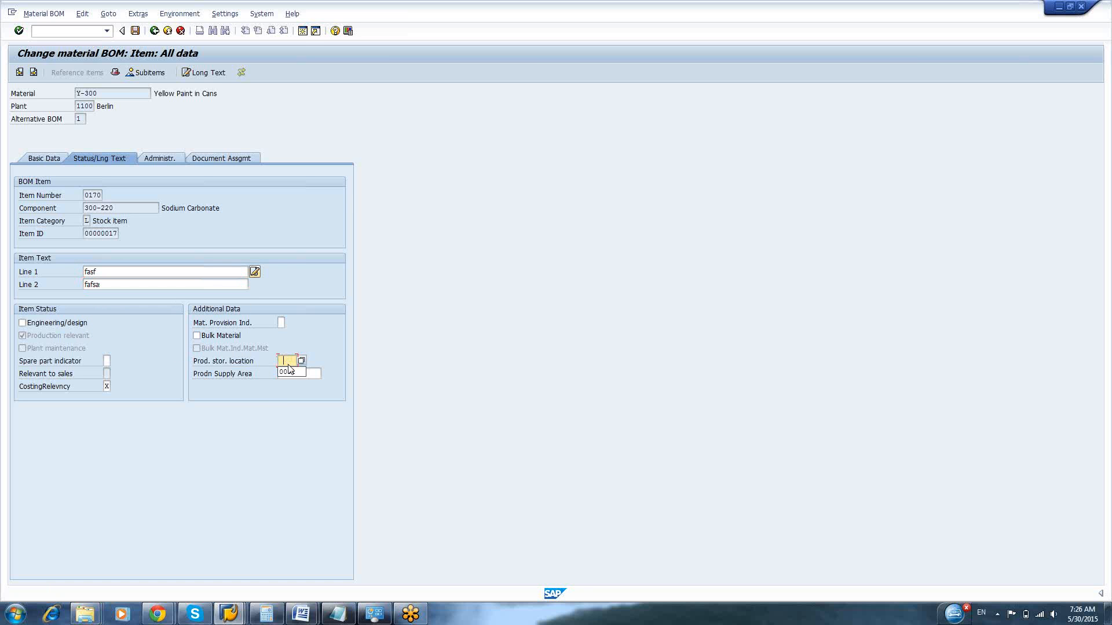
pyautogui.click(202, 272)
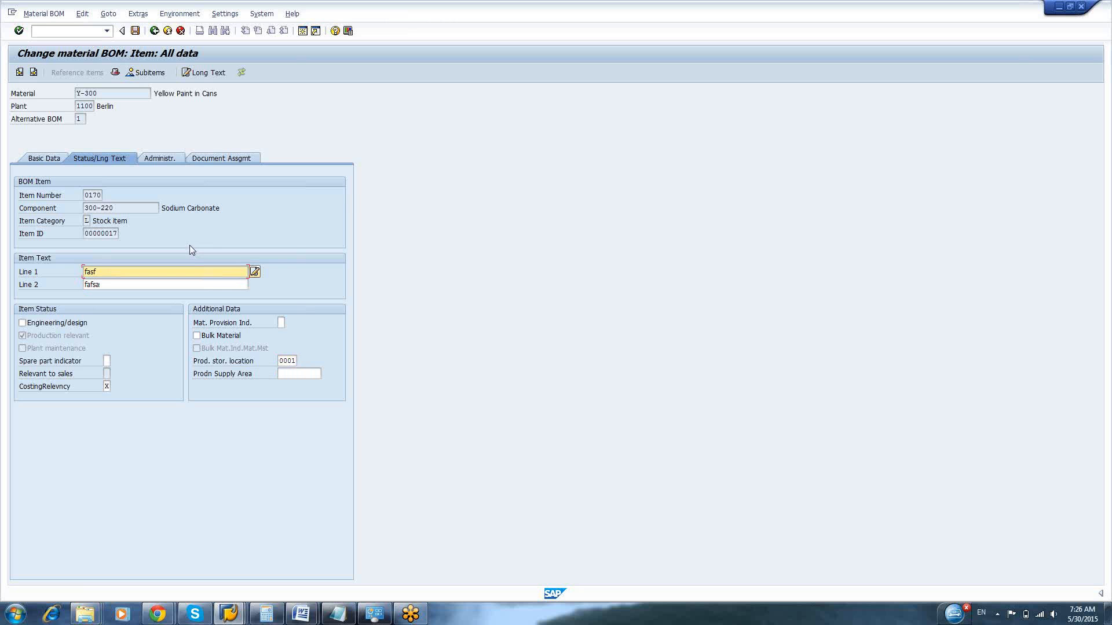
# Enter item text lines "afasfs" and "fasfsa" for item 0180, Contaminated Water, and set its production storage location to 0001
pyautogui.click(33, 72)
pyautogui.write('afasfs')
pyautogui.click(121, 286)
pyautogui.write('fasfsa')
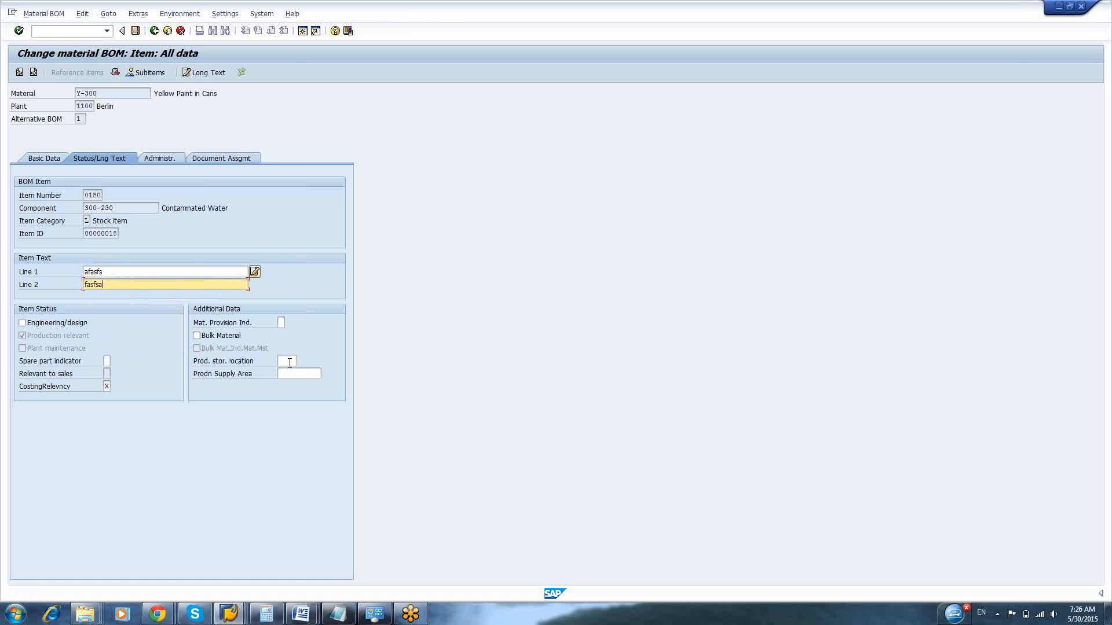
pyautogui.click(289, 362)
pyautogui.click(290, 372)
pyautogui.press('Return')
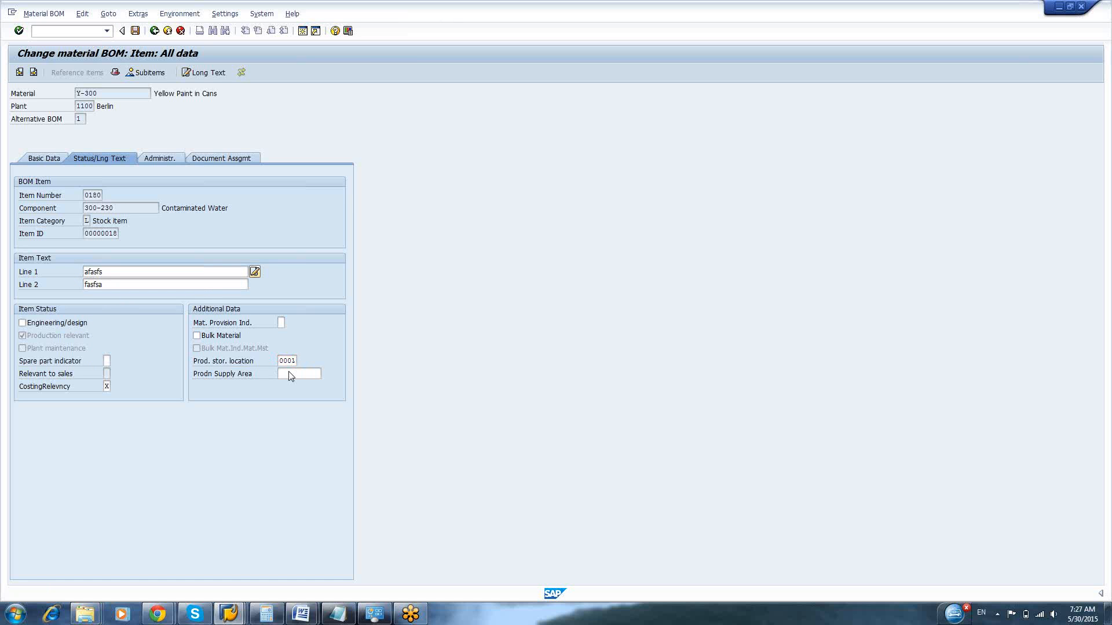
# Enter item text lines "fasgfsa" and "fasfs" for item 0190, Cans, and set its production storage location to 0001
pyautogui.click(34, 72)
pyautogui.write('fasgfsa')
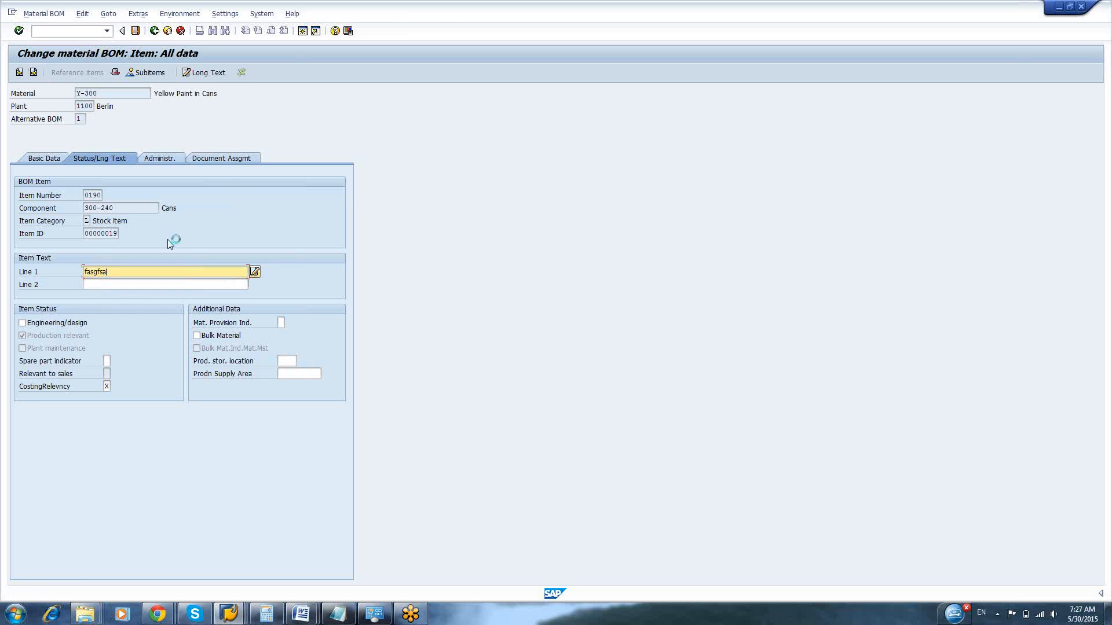
pyautogui.press('Tab')
pyautogui.write('fasfs')
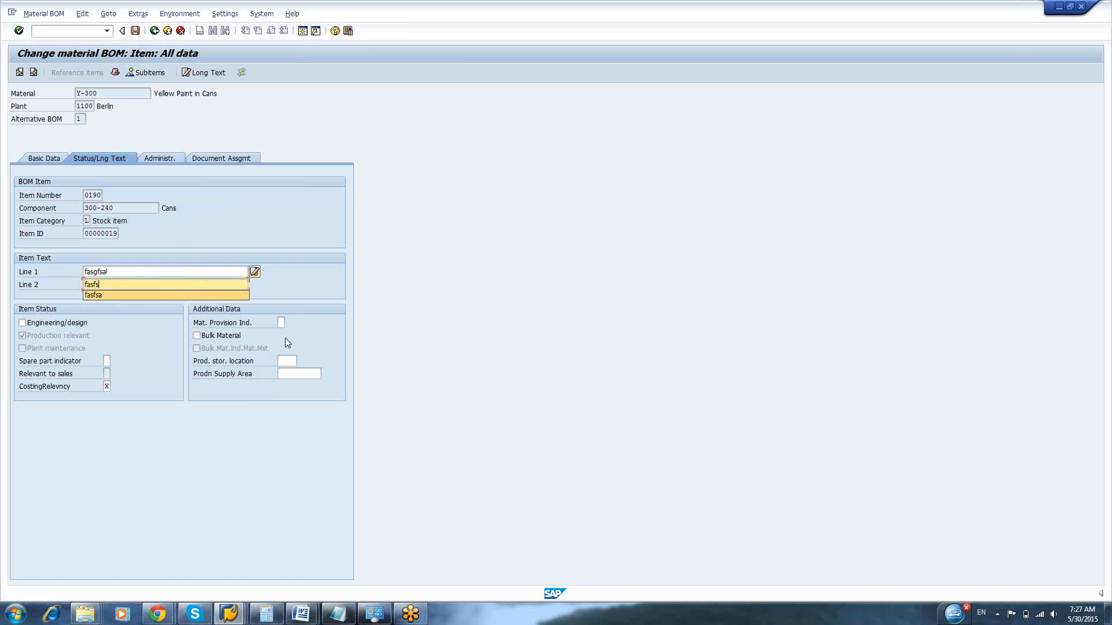
pyautogui.click(287, 360)
pyautogui.write('0001')
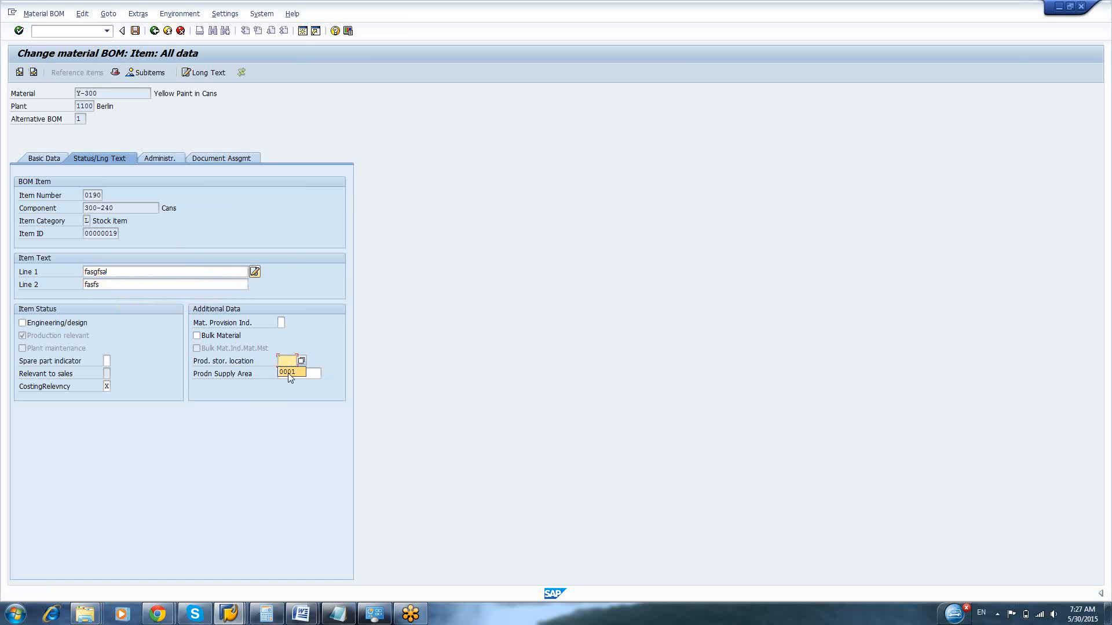
pyautogui.press('Return')
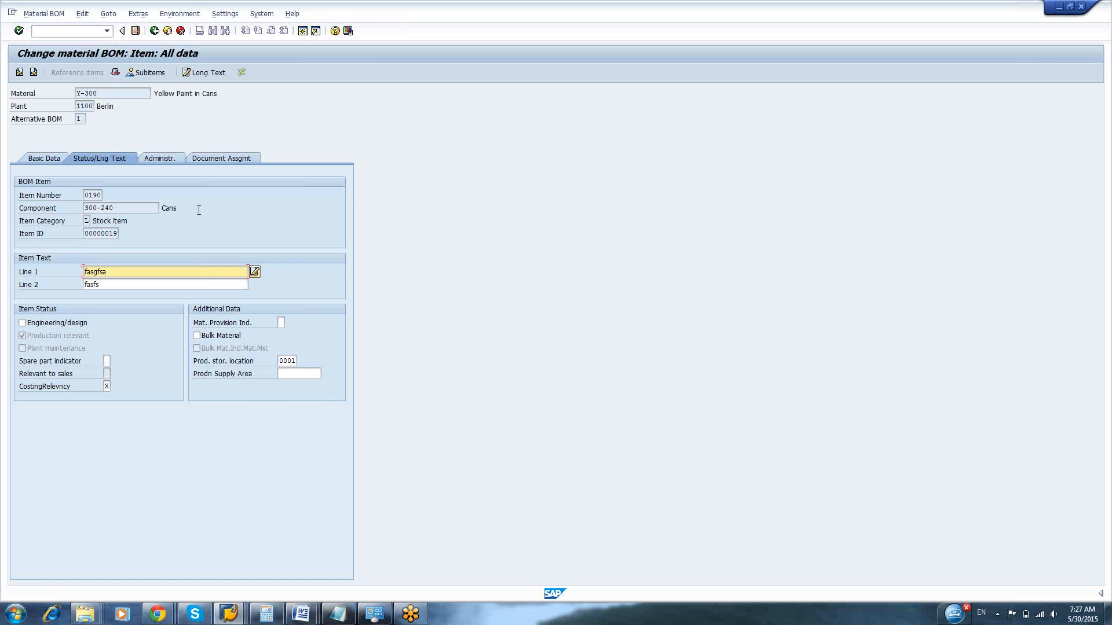
# Finish the item maintenance and save the changed BOM of material Y-300
pyautogui.click(33, 72)
pyautogui.click(33, 73)
pyautogui.press('Return')
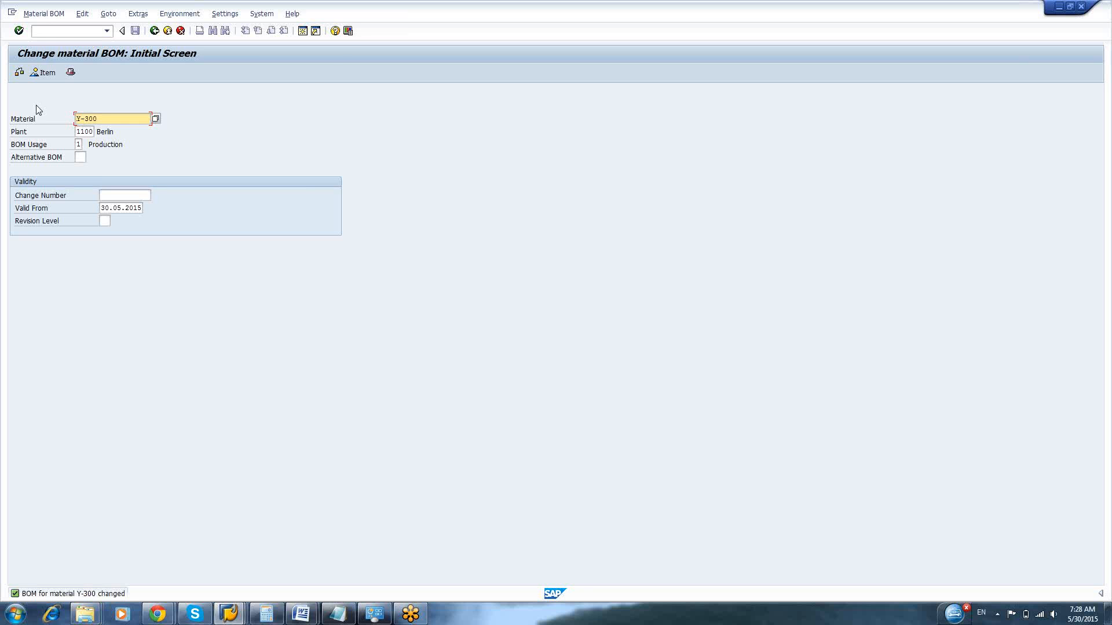
pyautogui.click(54, 33)
pyautogui.write('&n')
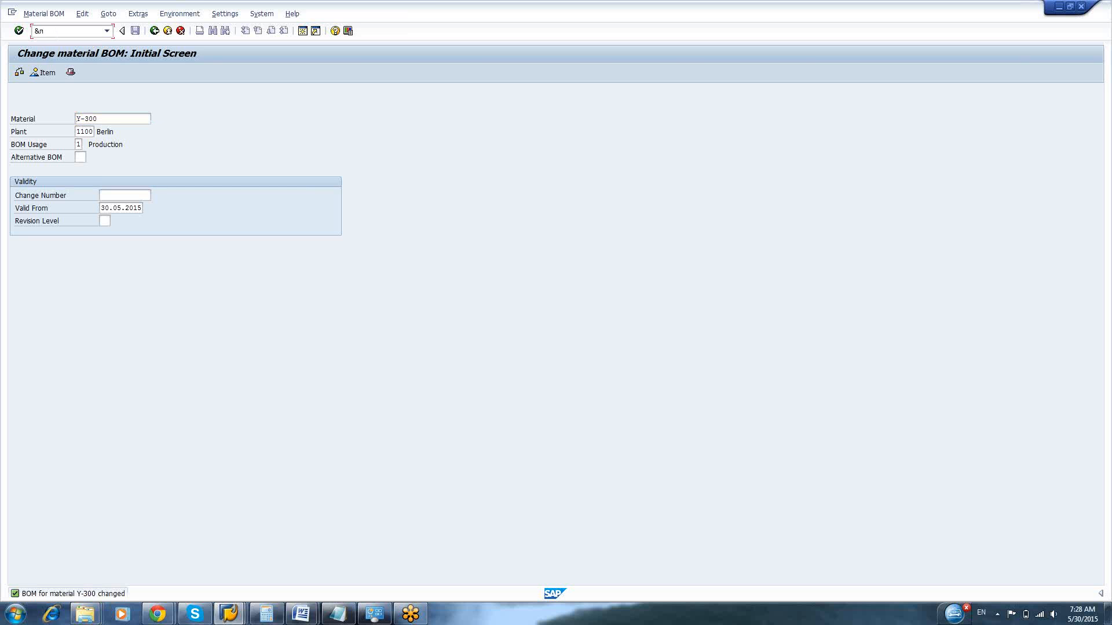
pyautogui.write('cs02')
pyautogui.press('Return')
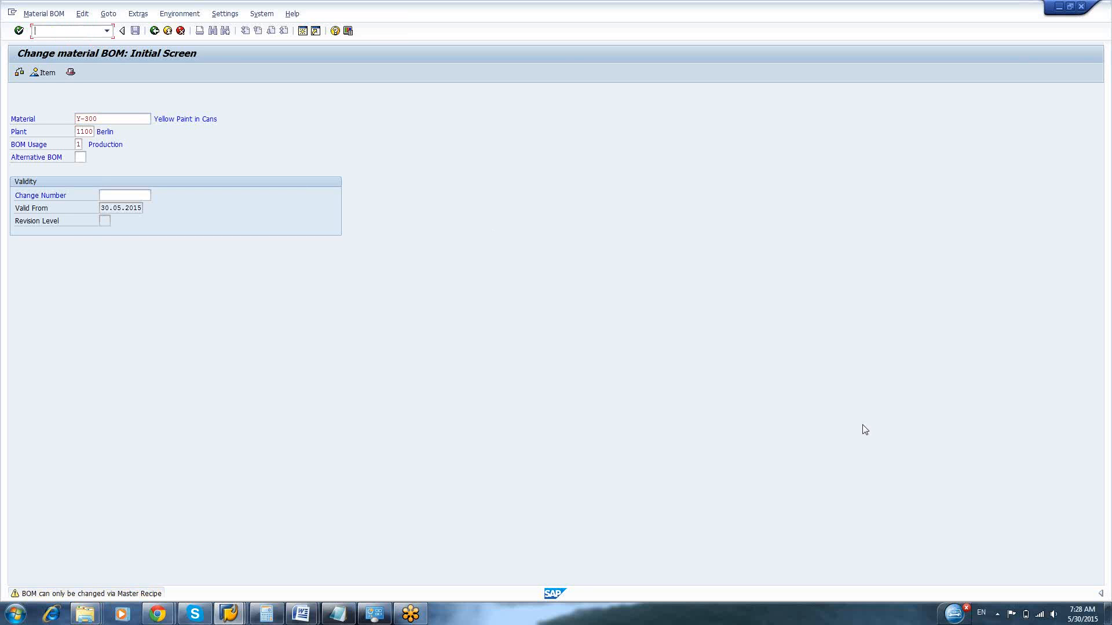
# Switch the keyboard input language to Swedish (Sweden) and open the Change Master Recipe transaction
pyautogui.click(983, 615)
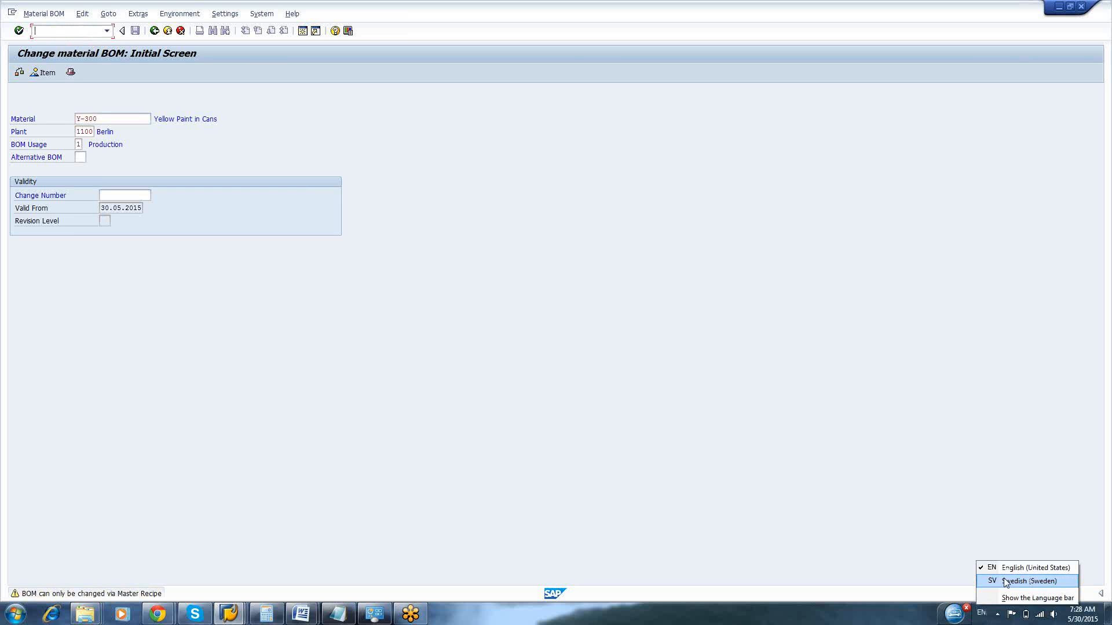
pyautogui.click(1008, 581)
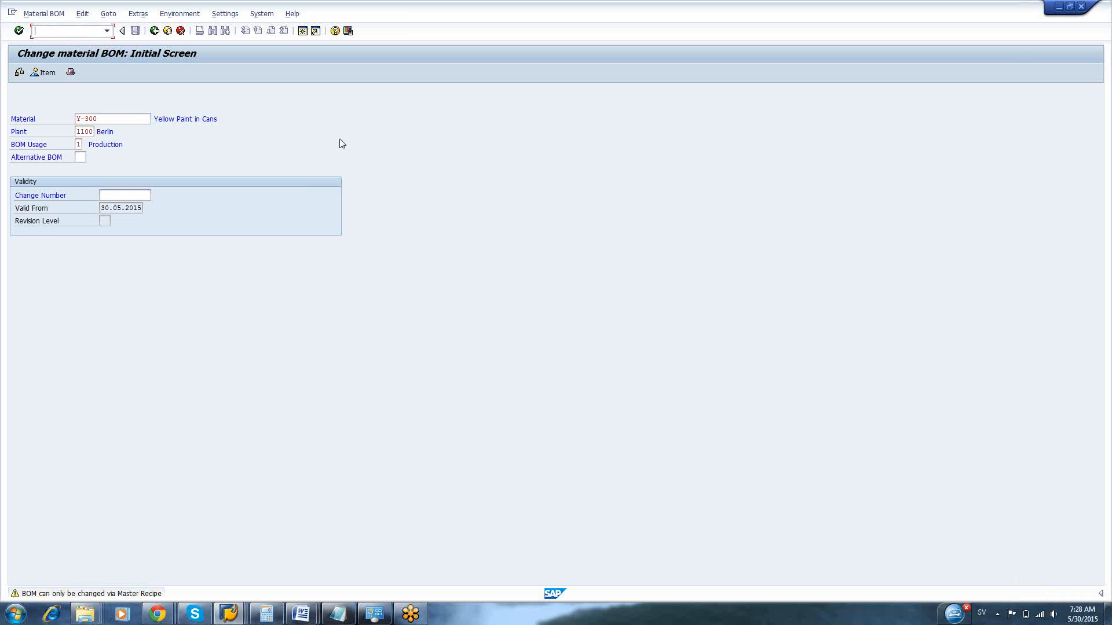
pyautogui.write('/n')
pyautogui.write('02')
pyautogui.press('Return')
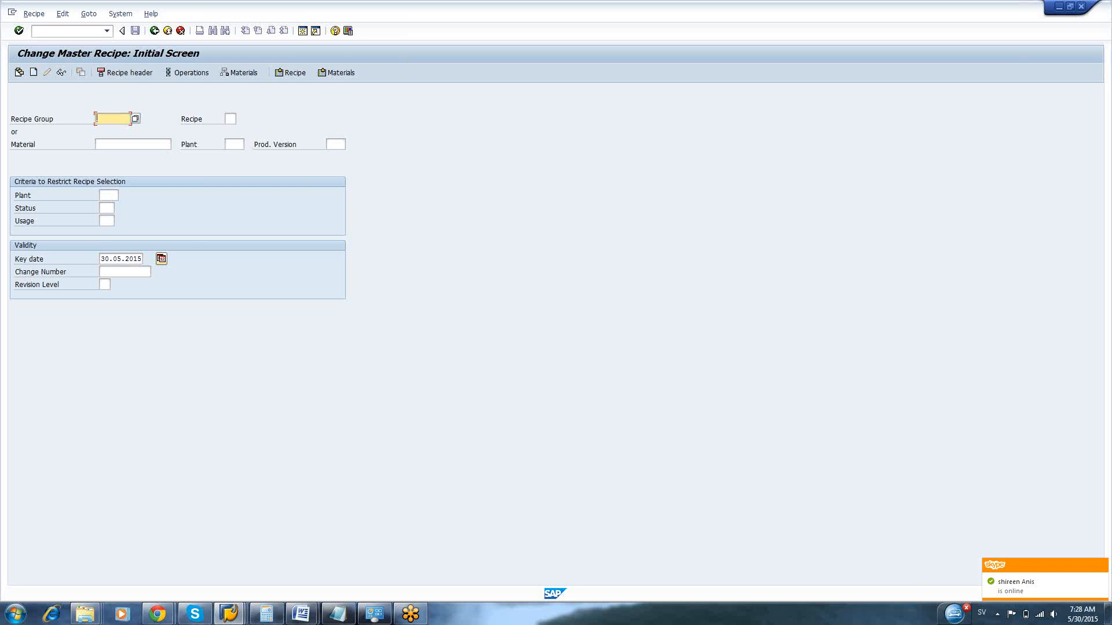
# Open the Y-300 Yellow Paint process order for changing, with its header general data shown
pyautogui.click(109, 195)
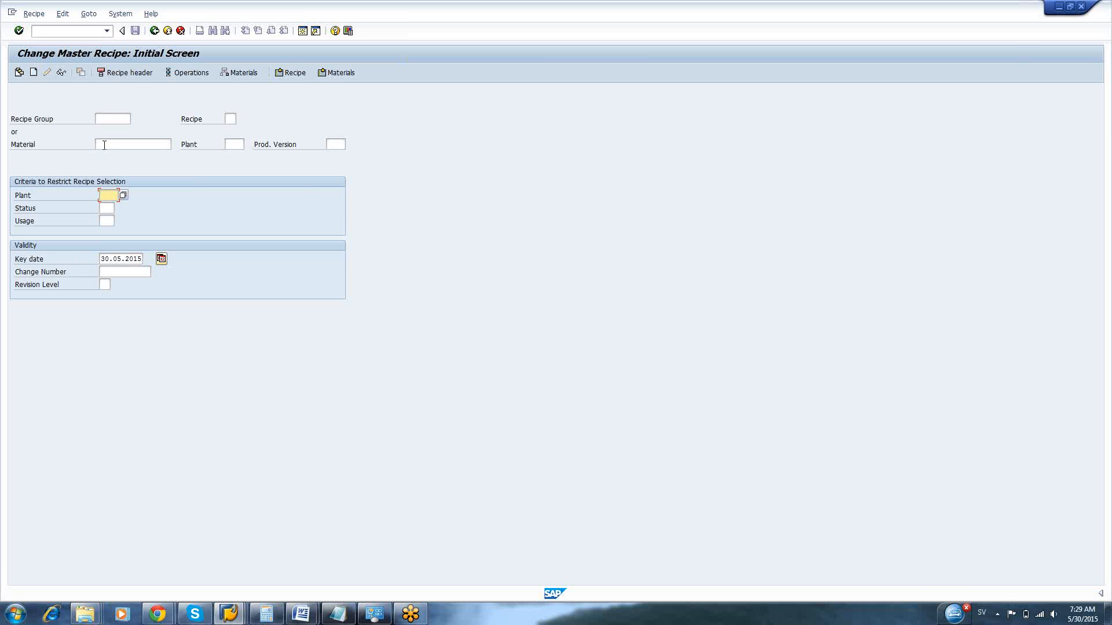
pyautogui.click(105, 145)
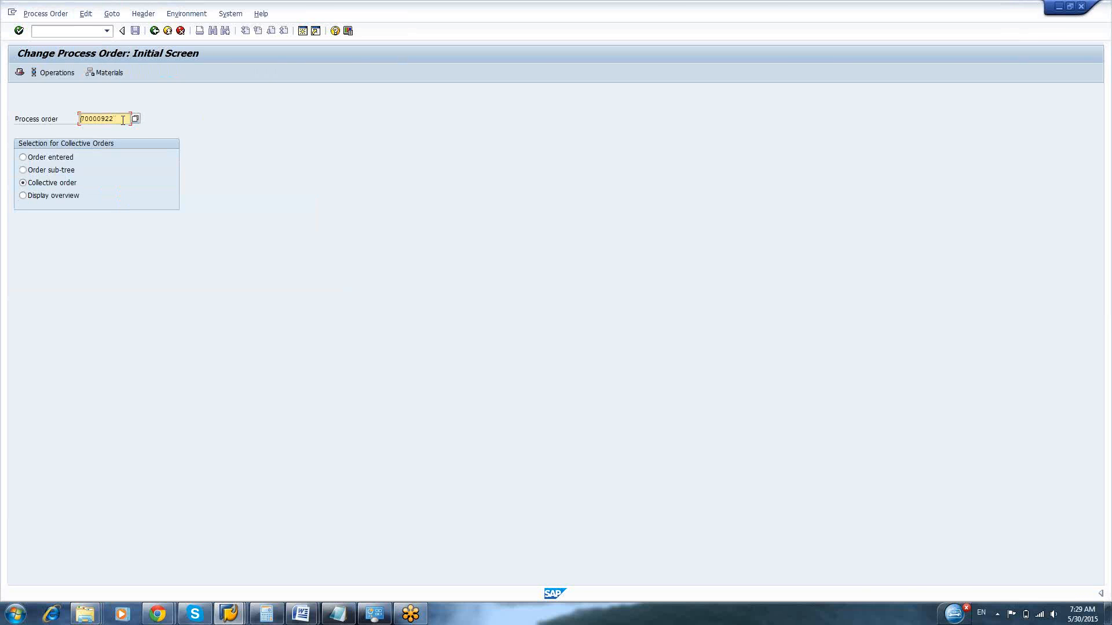
pyautogui.press('Return')
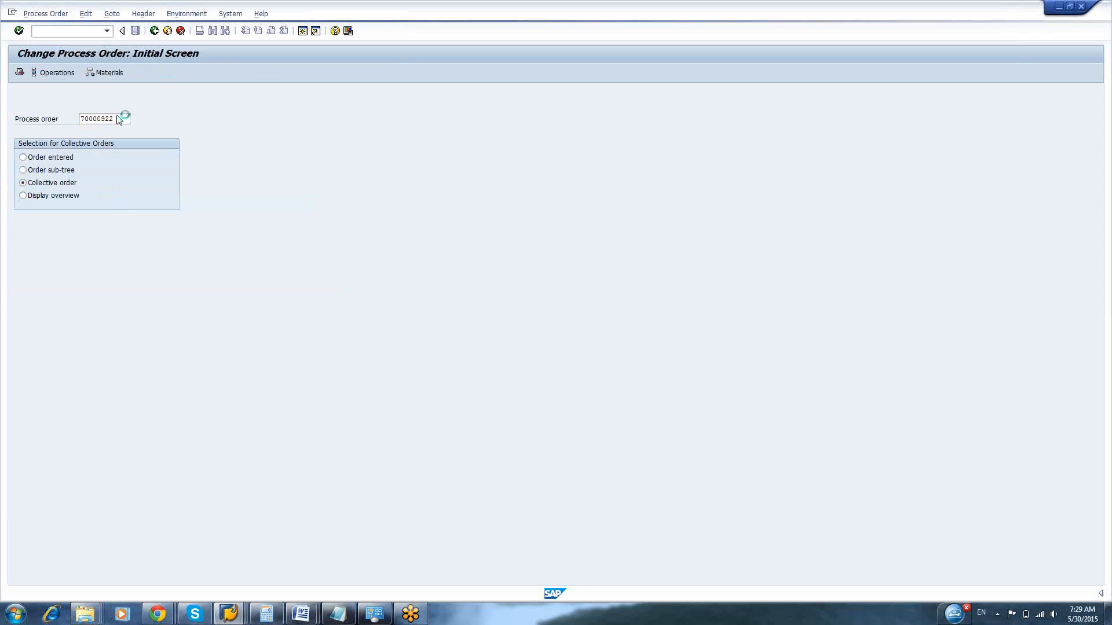
pyautogui.doubleClick(109, 108)
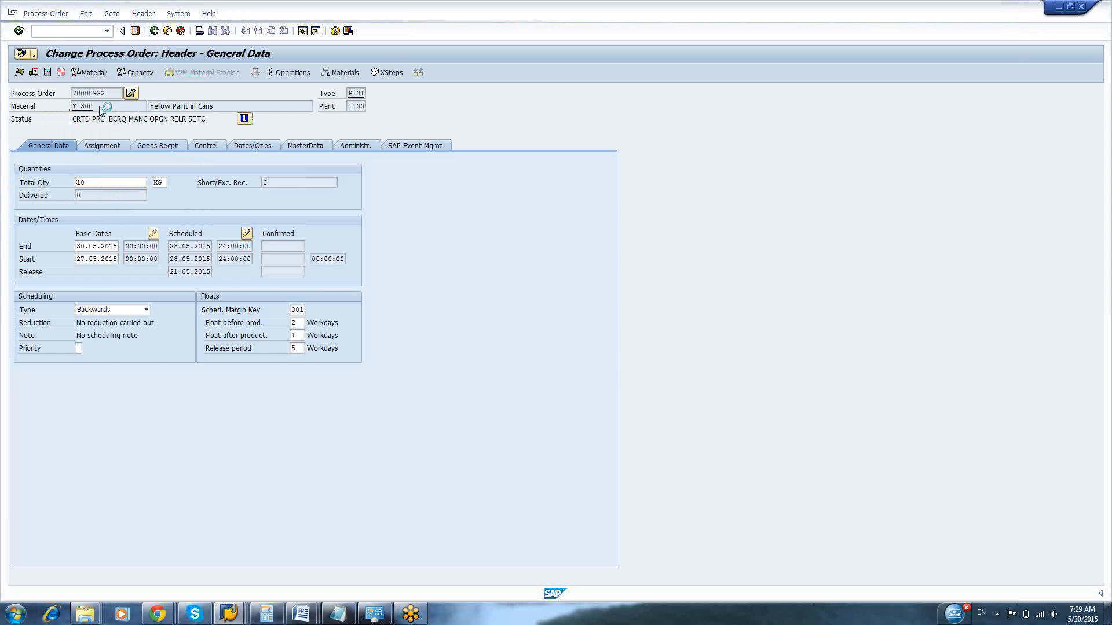
# Copy material number Y-300 from the material display into the Material field of Change Master Recipe, removing the surplus pasted text
pyautogui.moveTo(85, 118); pyautogui.dragTo(36, 118)
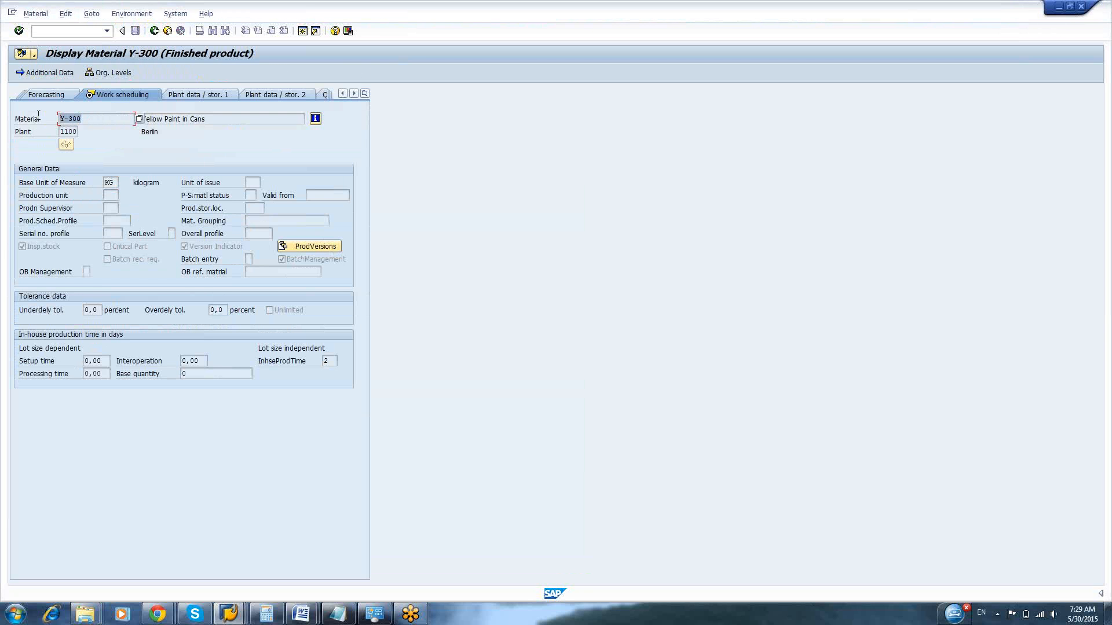
pyautogui.hotkey('ctrl', 'c')
pyautogui.hotkey('alt', 'Tab')
pyautogui.hotkey('ctrl', 'v')
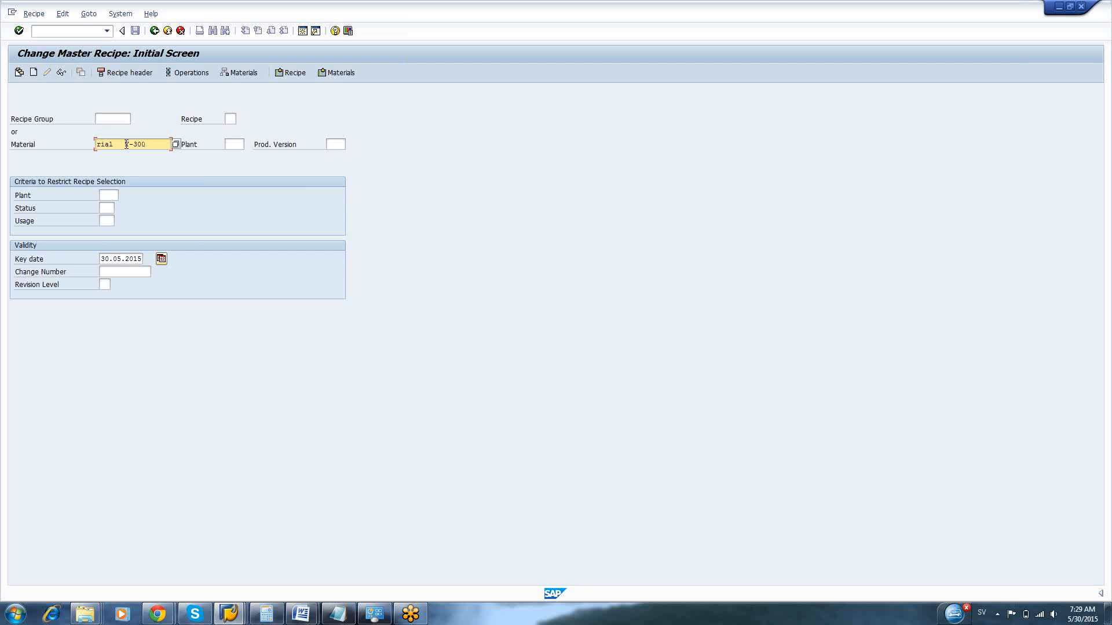
pyautogui.press('BackSpace')
pyautogui.press('BackSpace')
pyautogui.press('BackSpace')
pyautogui.press('BackSpace')
pyautogui.press('BackSpace')
pyautogui.press('BackSpace')
pyautogui.press('BackSpace')
pyautogui.hotkey('alt', 'Tab')
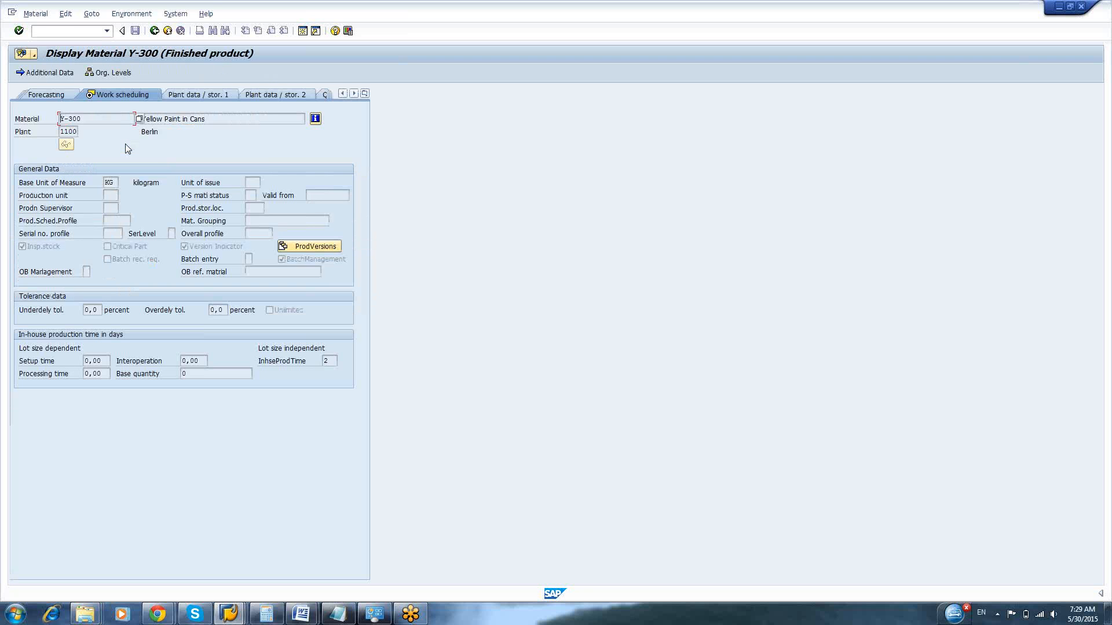
pyautogui.hotkey('alt', 'Tab')
# Set the plant to 1100 and list the task lists for the material
pyautogui.click(239, 145)
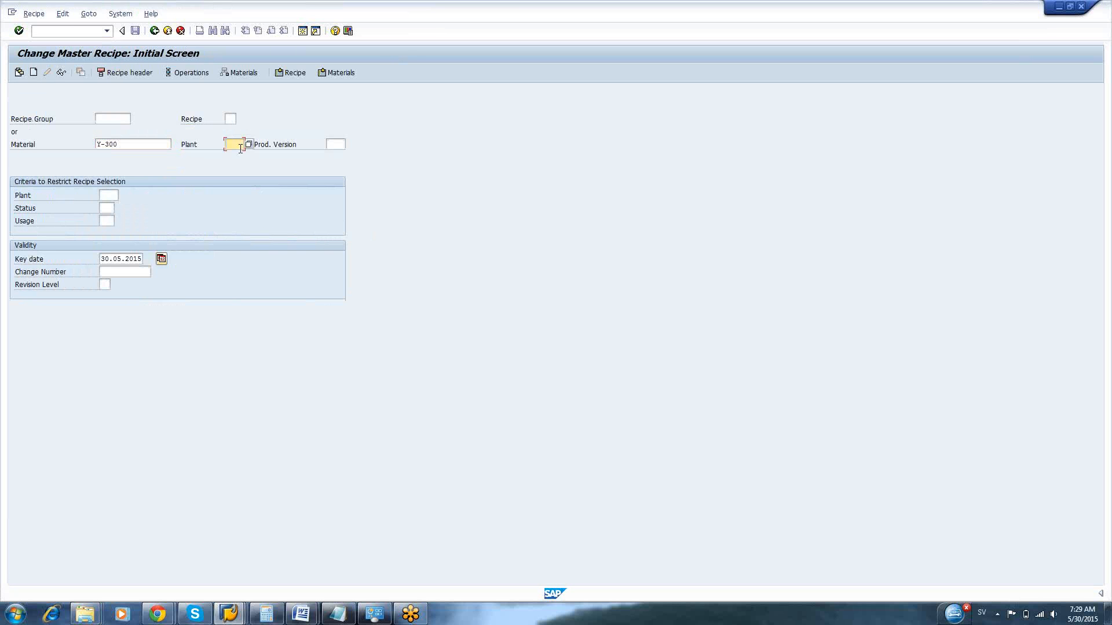
pyautogui.write('1100')
pyautogui.press('Return')
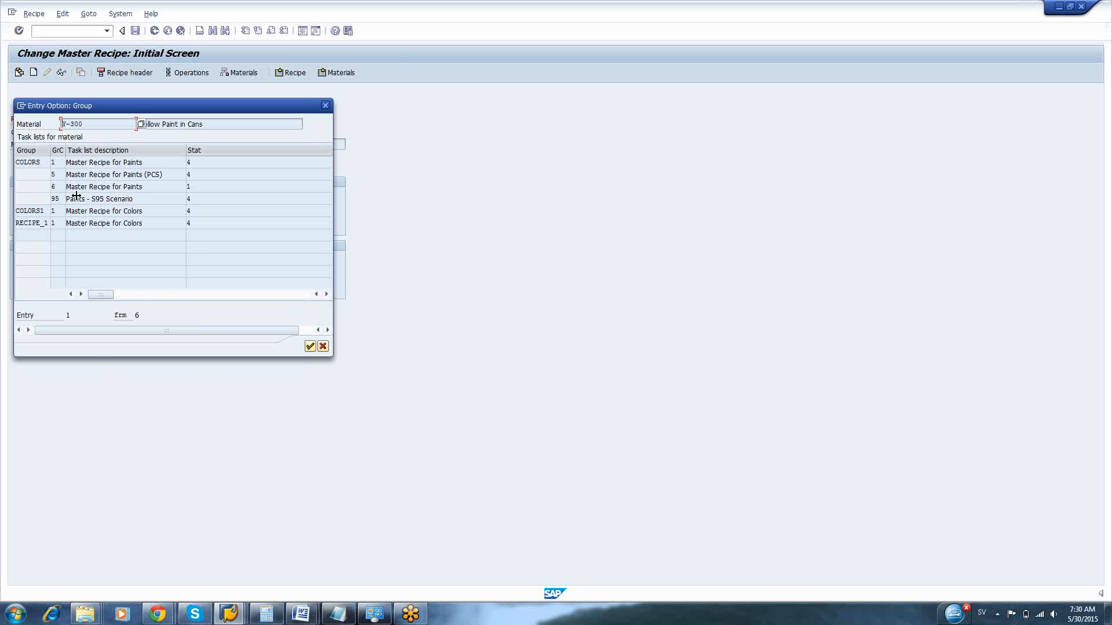
# Widen the group counter column and open recipe 1 of group COLORS, Master Recipe for Paints
pyautogui.moveTo(66, 150); pyautogui.dragTo(86, 150)
pyautogui.click(64, 164)
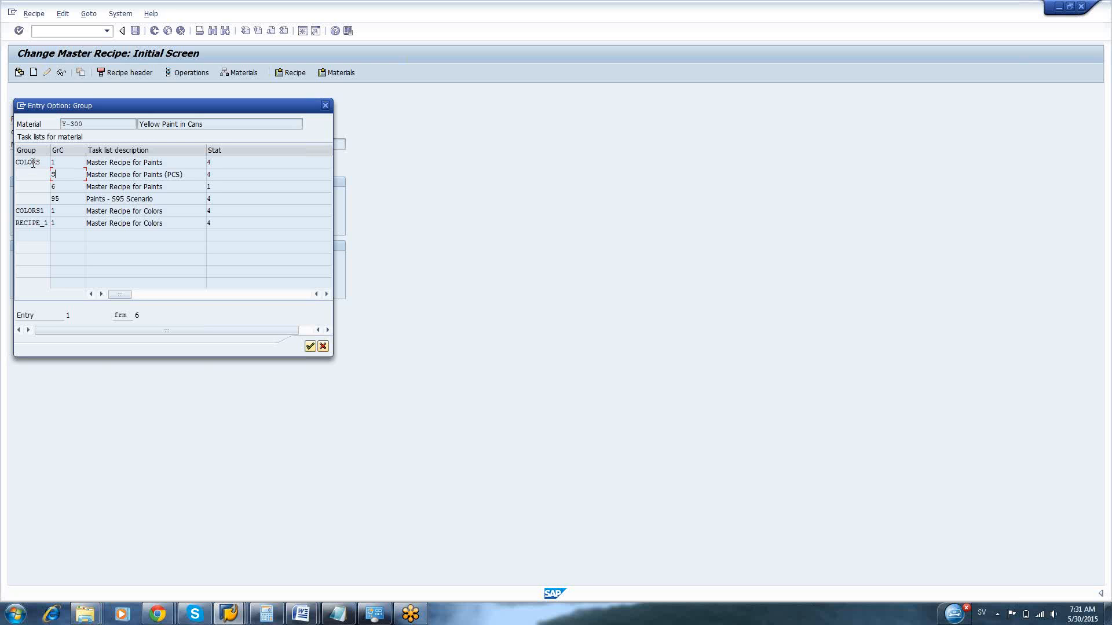
pyautogui.click(72, 165)
pyautogui.doubleClick(77, 167)
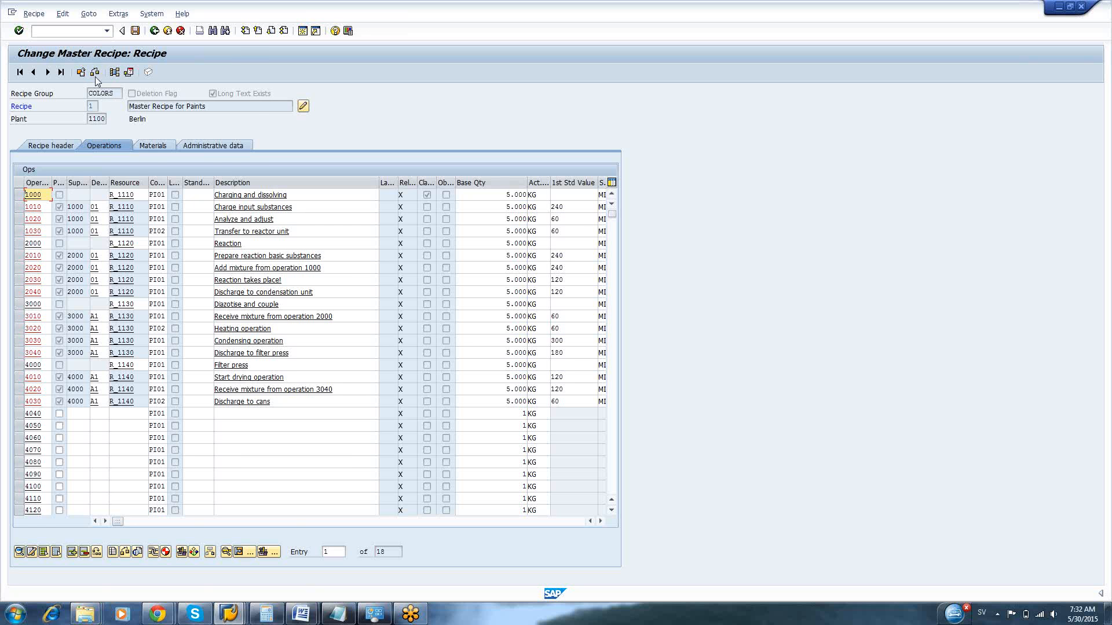
# Show the recipe header data of the Master Recipe for Paints
pyautogui.click(87, 18)
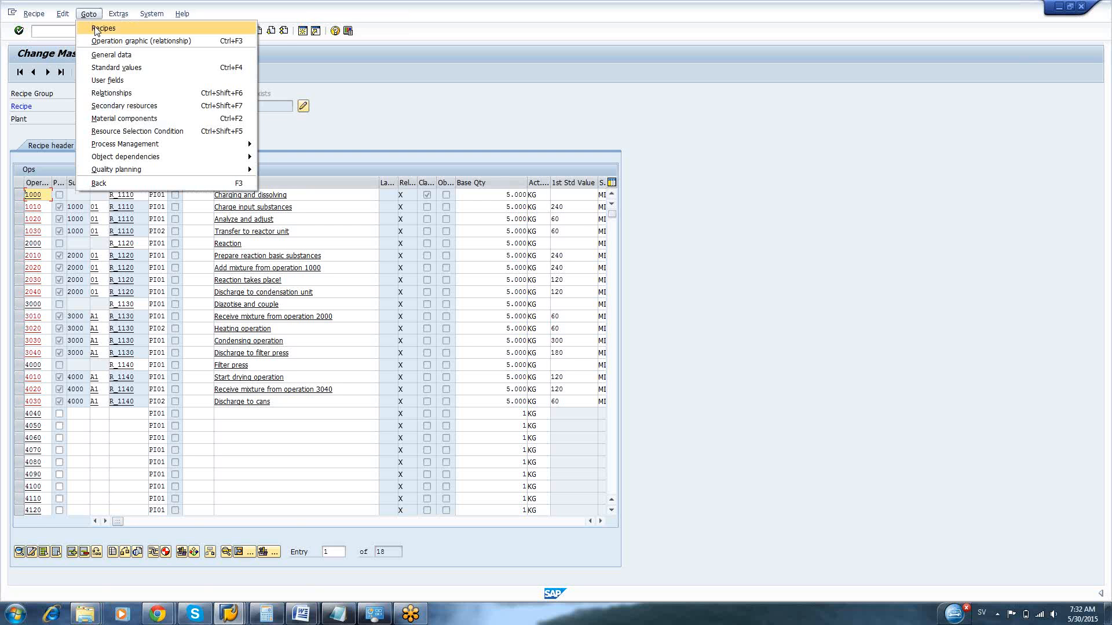
pyautogui.click(411, 107)
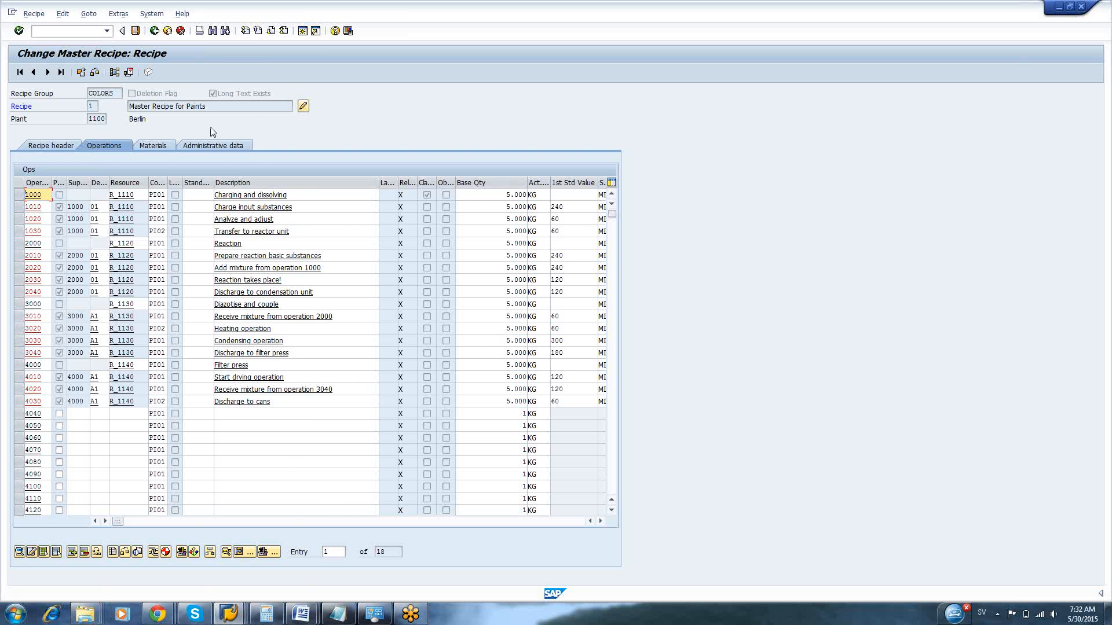
pyautogui.click(37, 143)
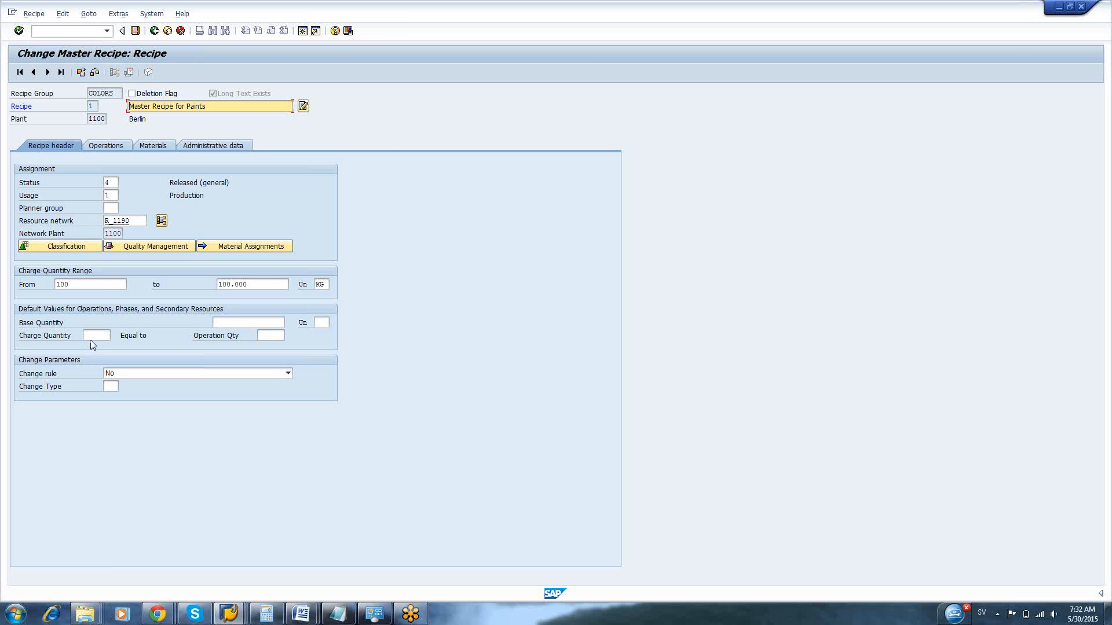
# Read the field help for the lower limit of the charge quantity range and close it
pyautogui.click(81, 285)
pyautogui.press('Return')
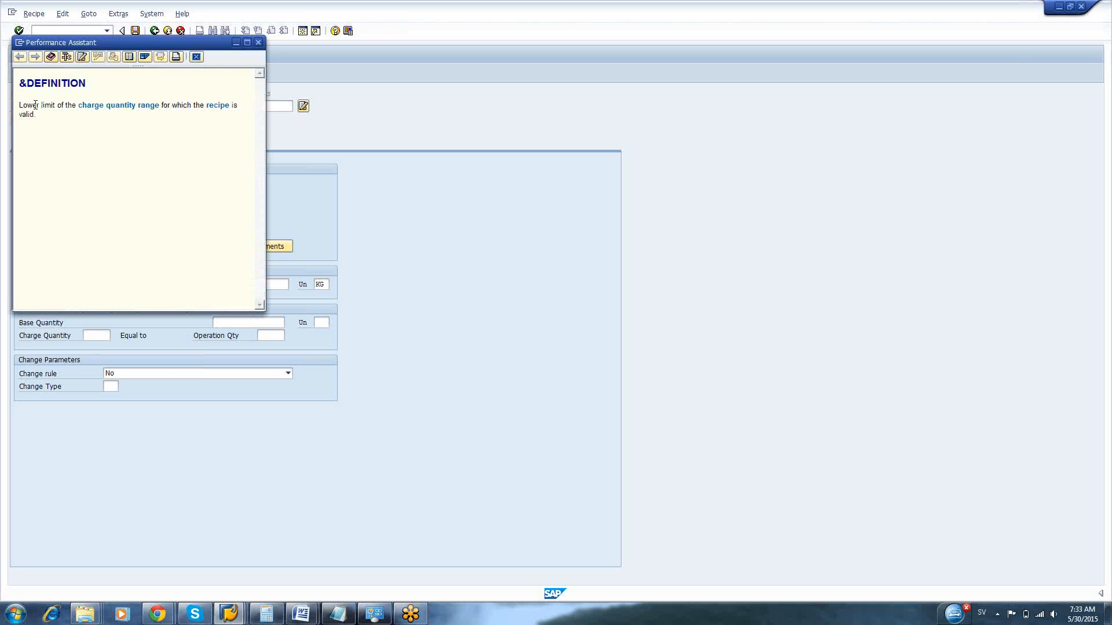
pyautogui.moveTo(36, 105); pyautogui.dragTo(74, 132)
pyautogui.click(85, 169)
pyautogui.click(257, 45)
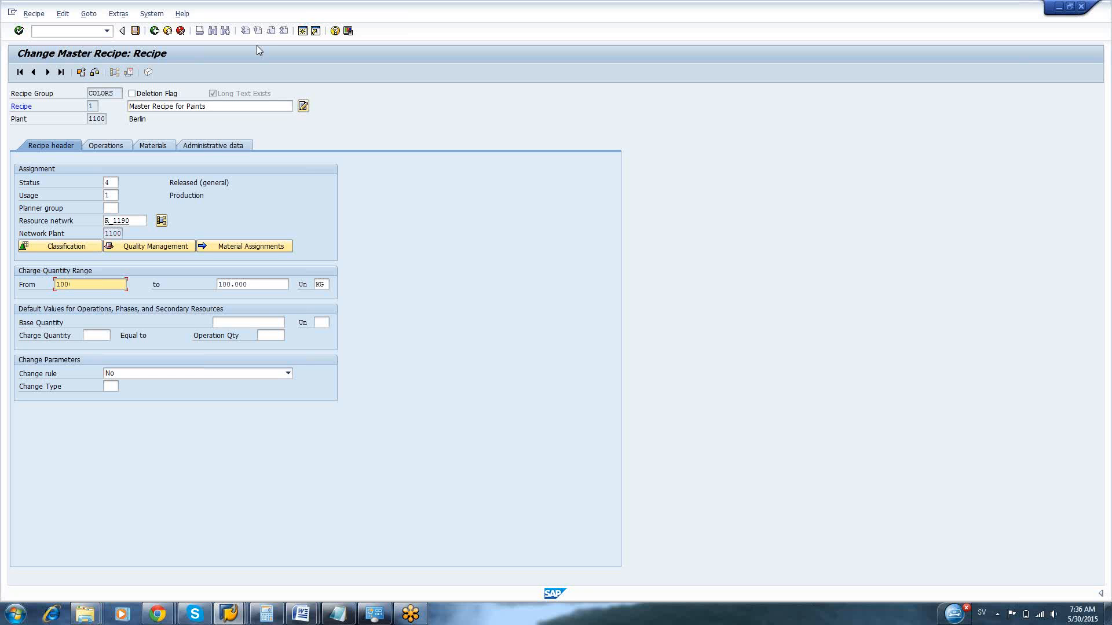
# Reopen the Master Recipe for Paints from the recipe group, review its operations and return to the recipe overview
pyautogui.press('Return')
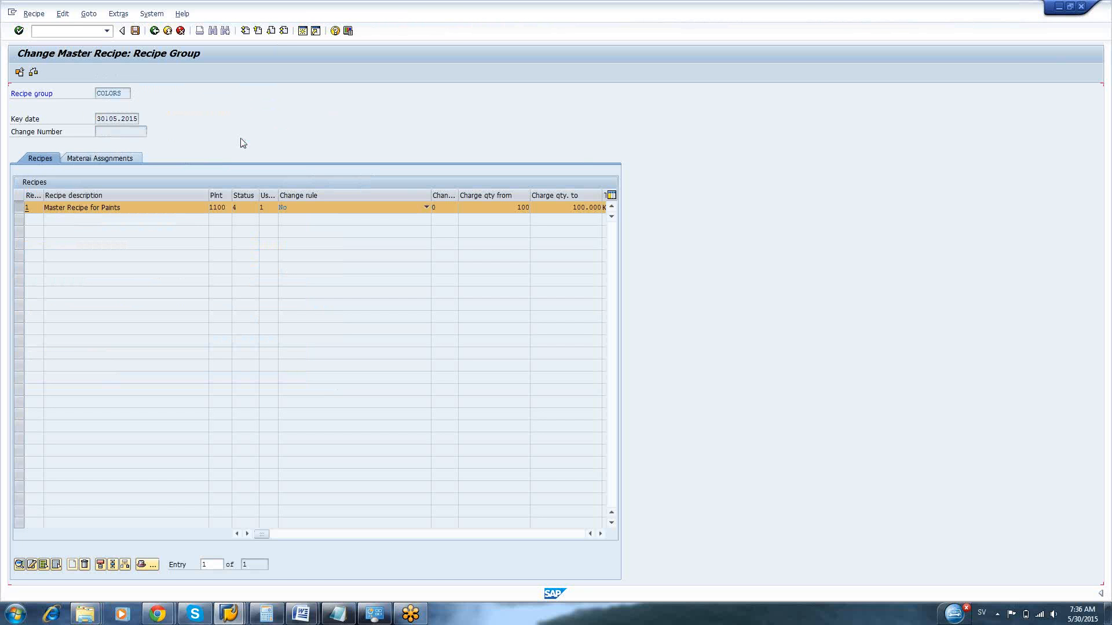
pyautogui.doubleClick(109, 208)
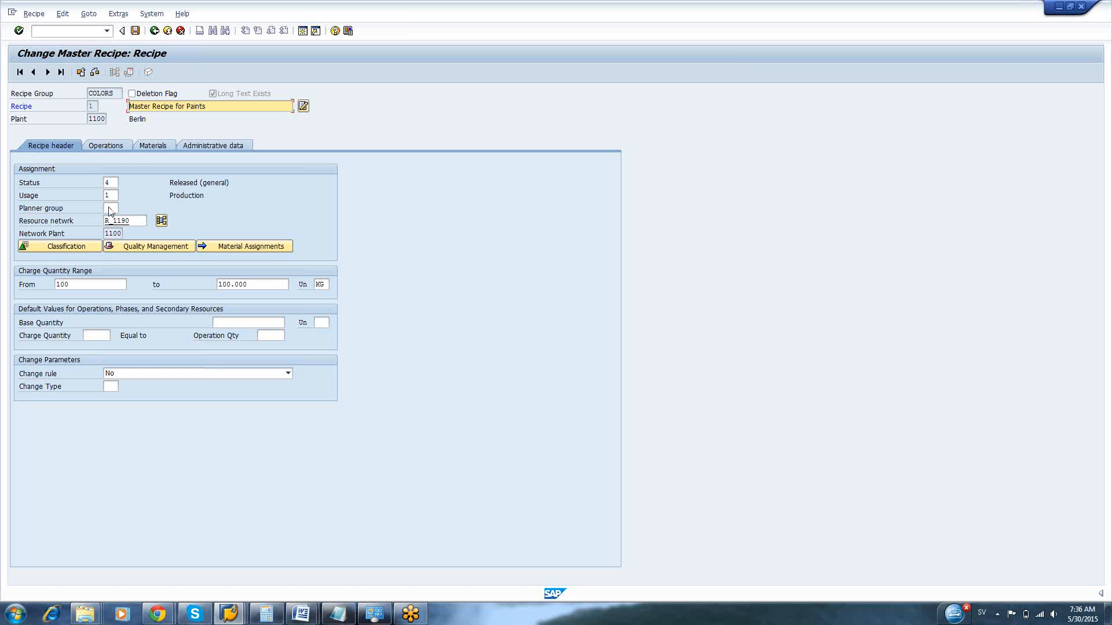
pyautogui.click(111, 147)
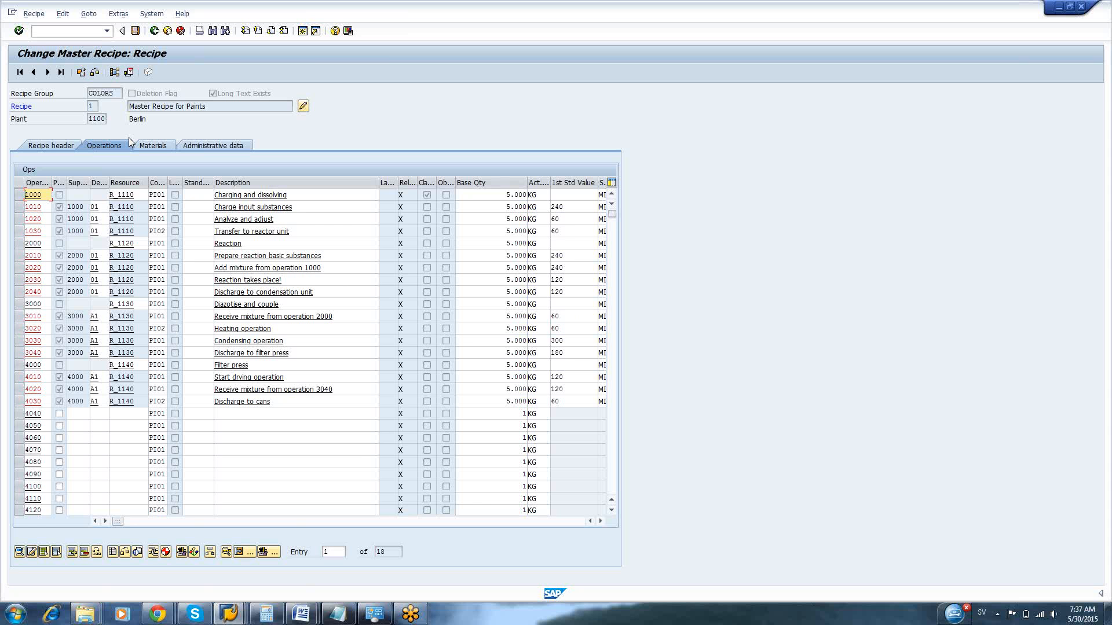
pyautogui.press('F3')
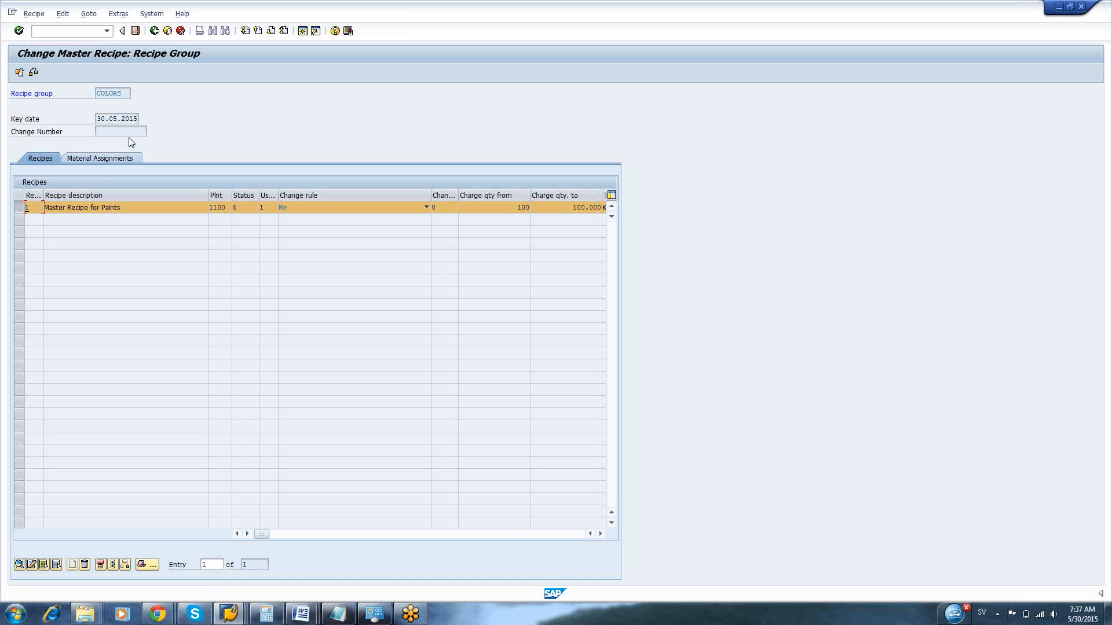
# Try to open an additional SAP session from the recipe group overview
pyautogui.click(12, 12)
pyautogui.click(36, 101)
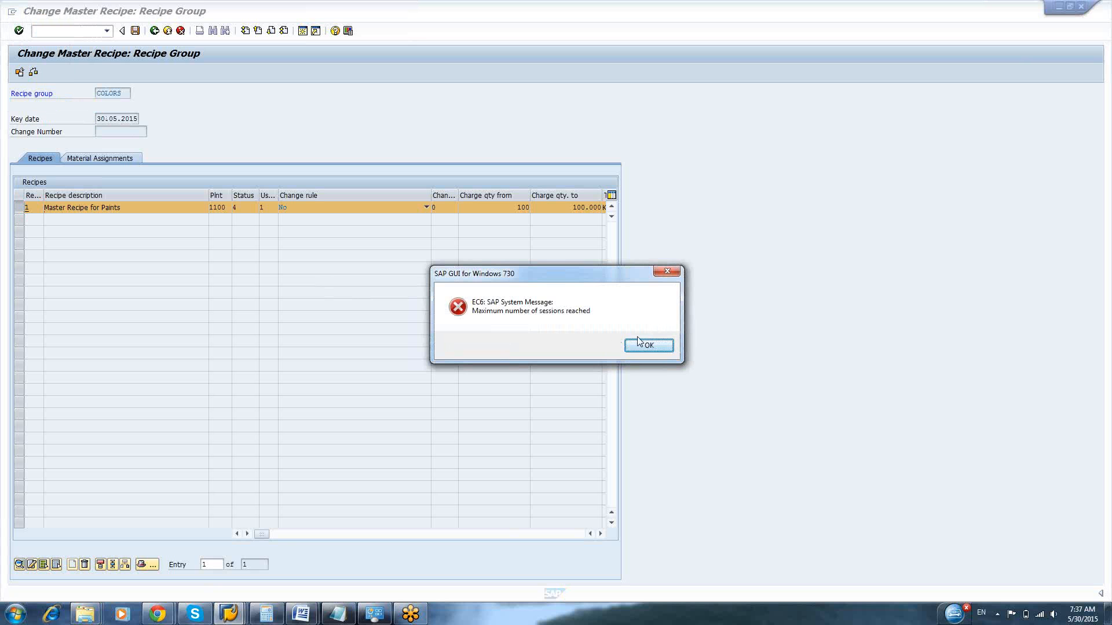
pyautogui.click(649, 346)
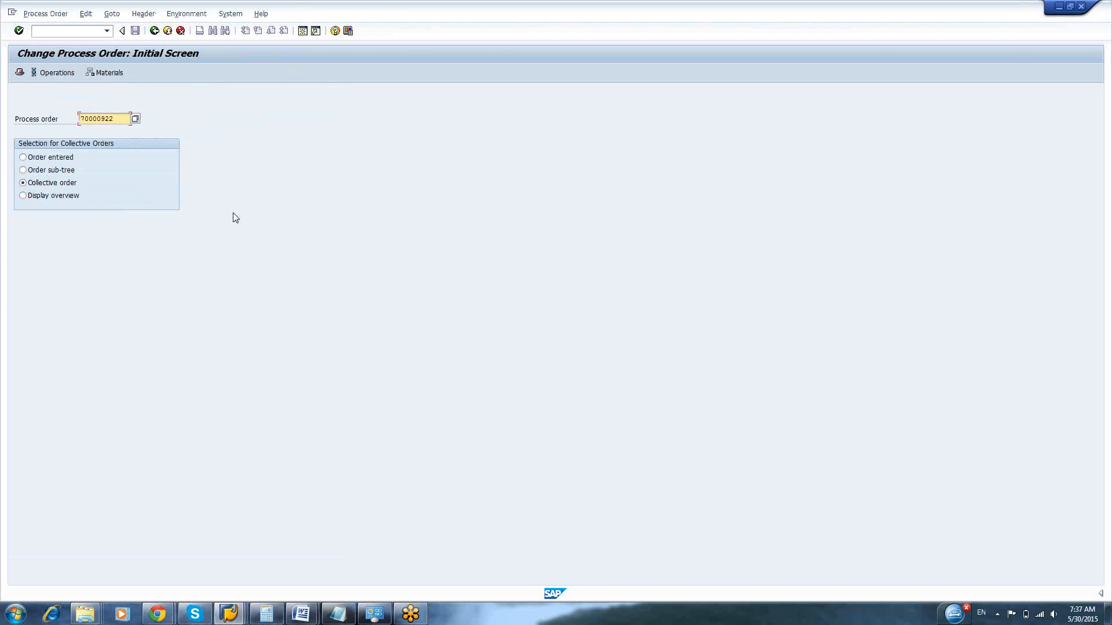
# Leave the process order and call up material Y-300 for changing with transaction MM02
pyautogui.press('F3')
pyautogui.write('mm03')
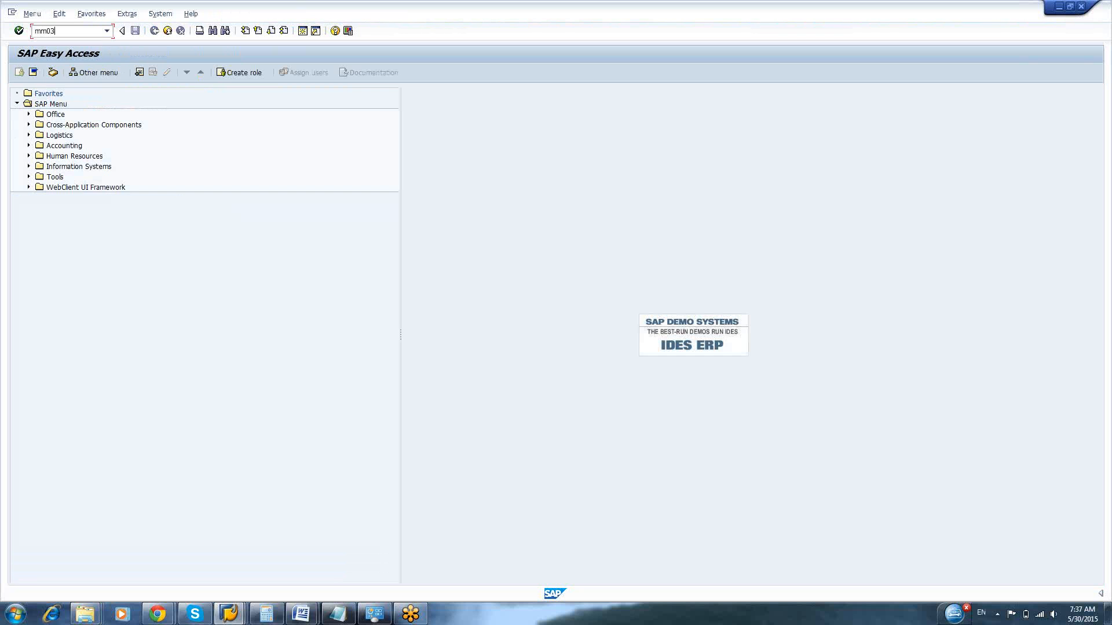
pyautogui.press('BackSpace')
pyautogui.write('2')
pyautogui.press('Return')
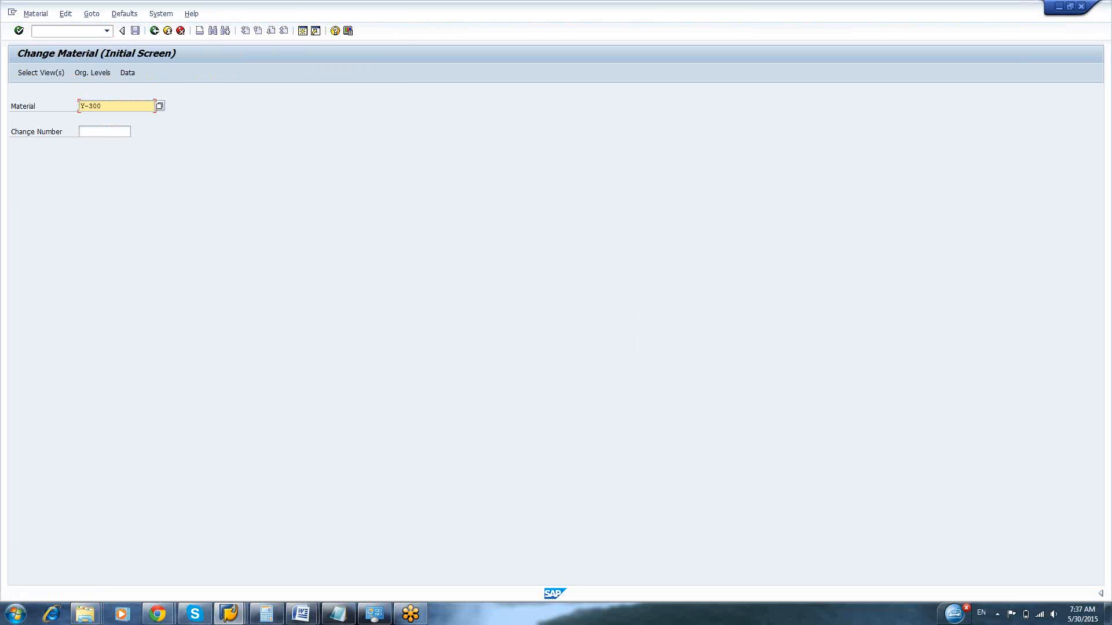
pyautogui.press('Return')
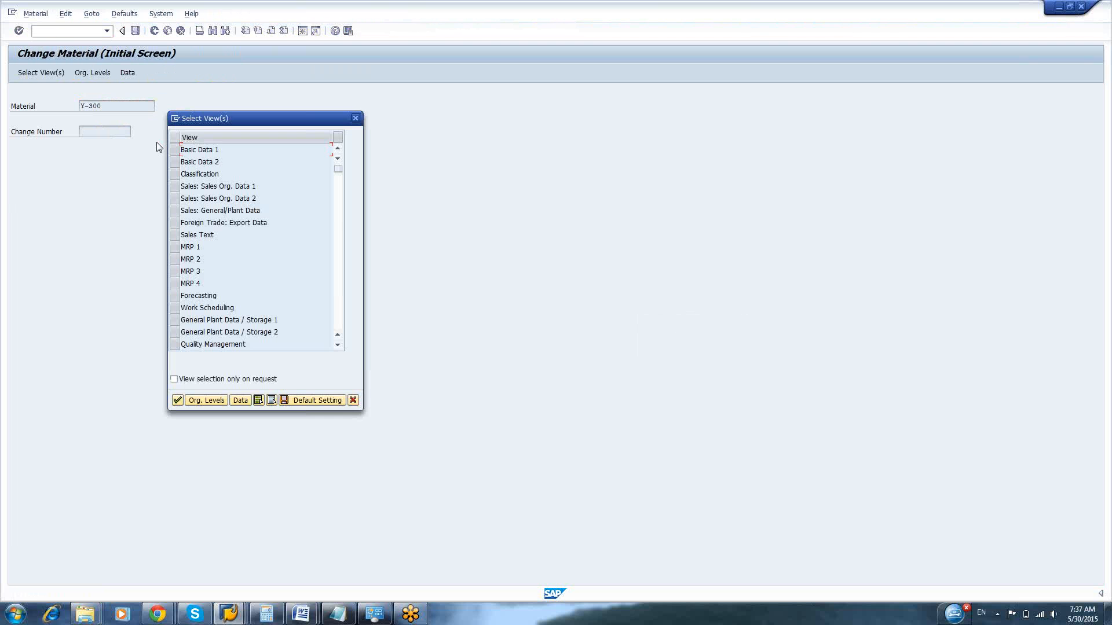
# Open the Work Scheduling view of material Y-300 for plant 1100
pyautogui.click(175, 308)
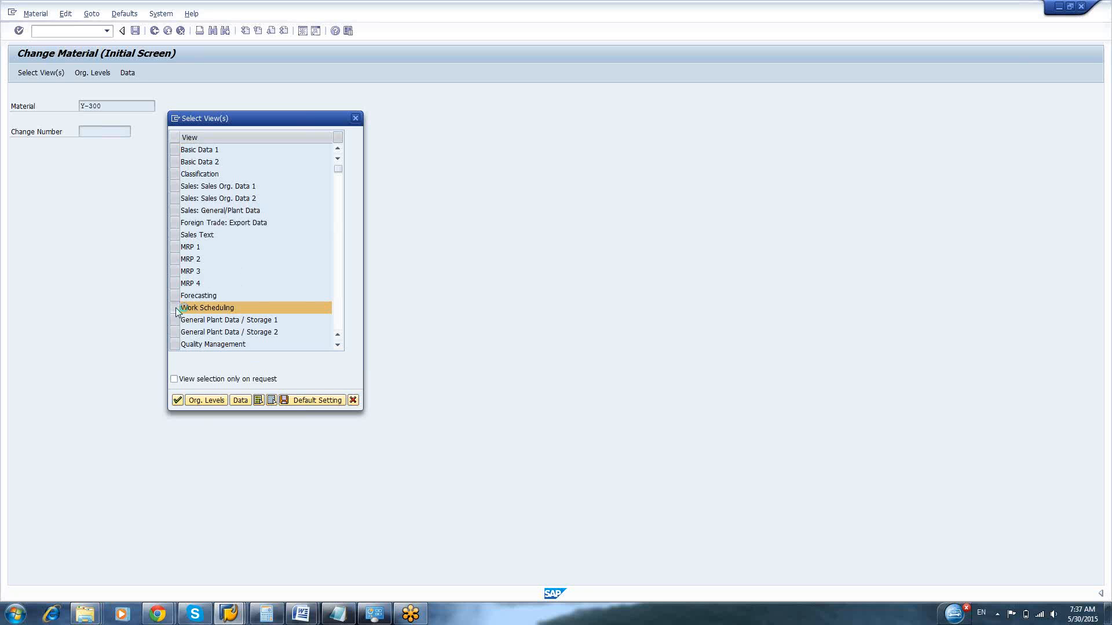
pyautogui.press('Return')
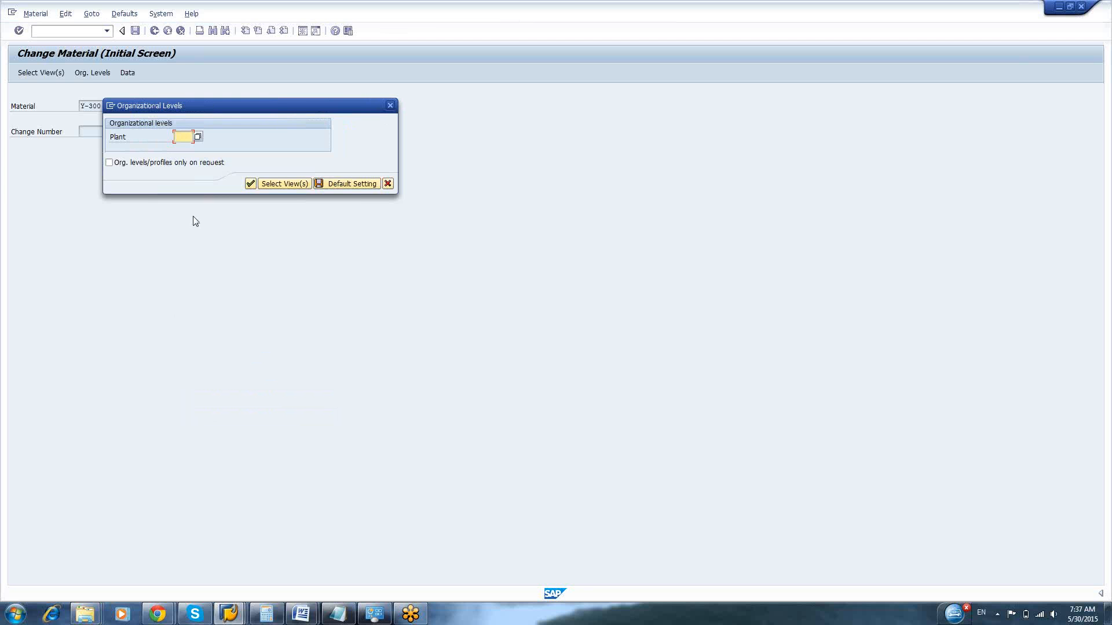
pyautogui.write('1000')
pyautogui.press('Return')
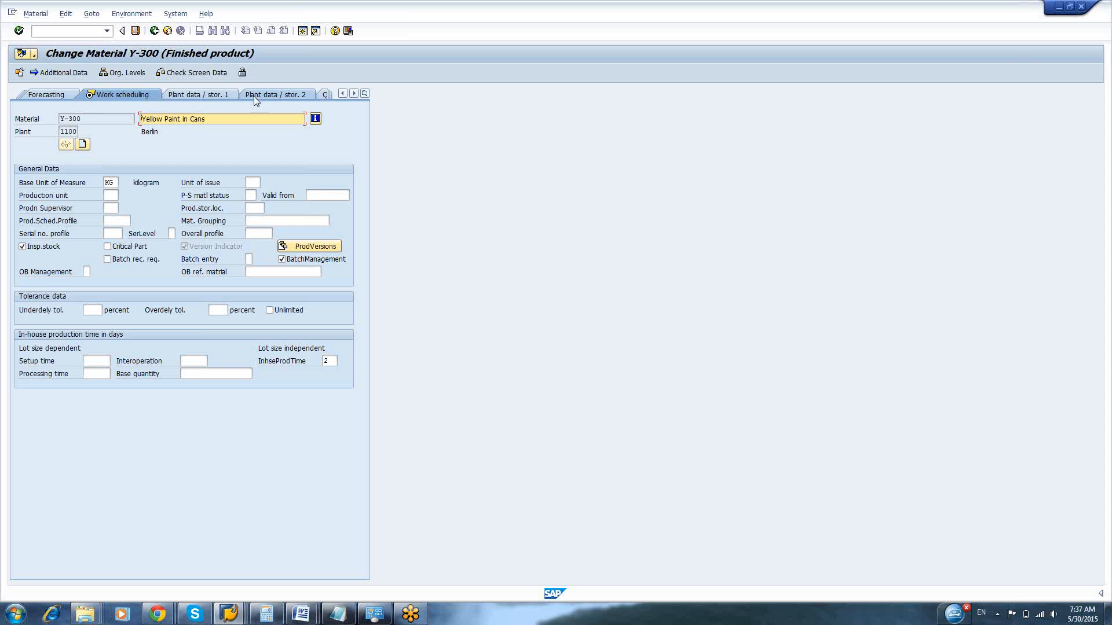
# Open the details of production version 0001, Master Recipe for Paints, from the material's production versions
pyautogui.click(366, 94)
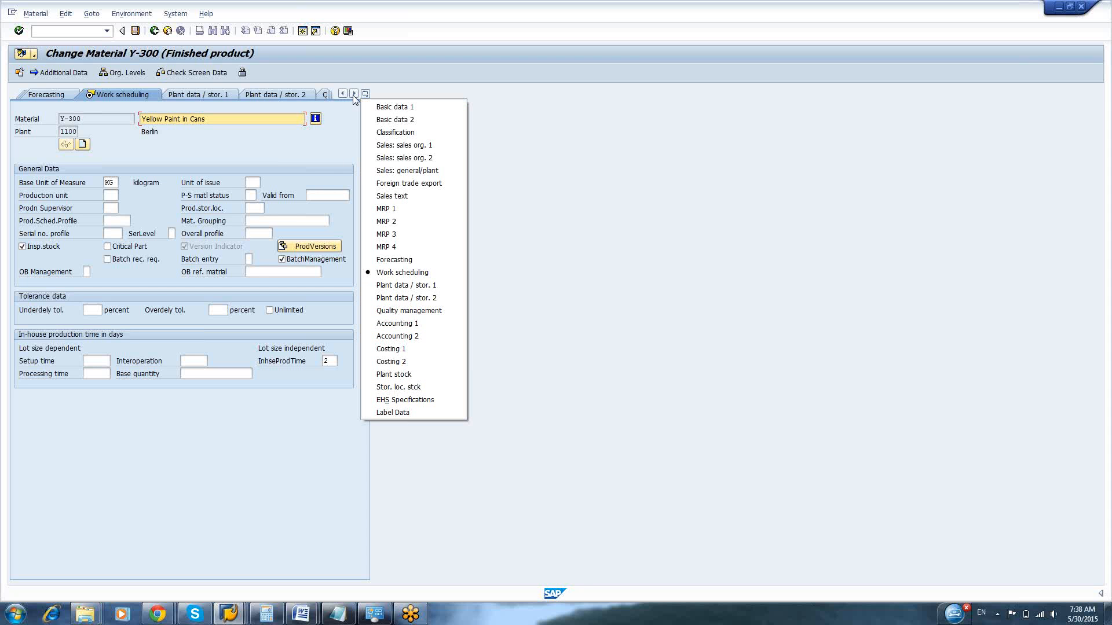
pyautogui.click(162, 274)
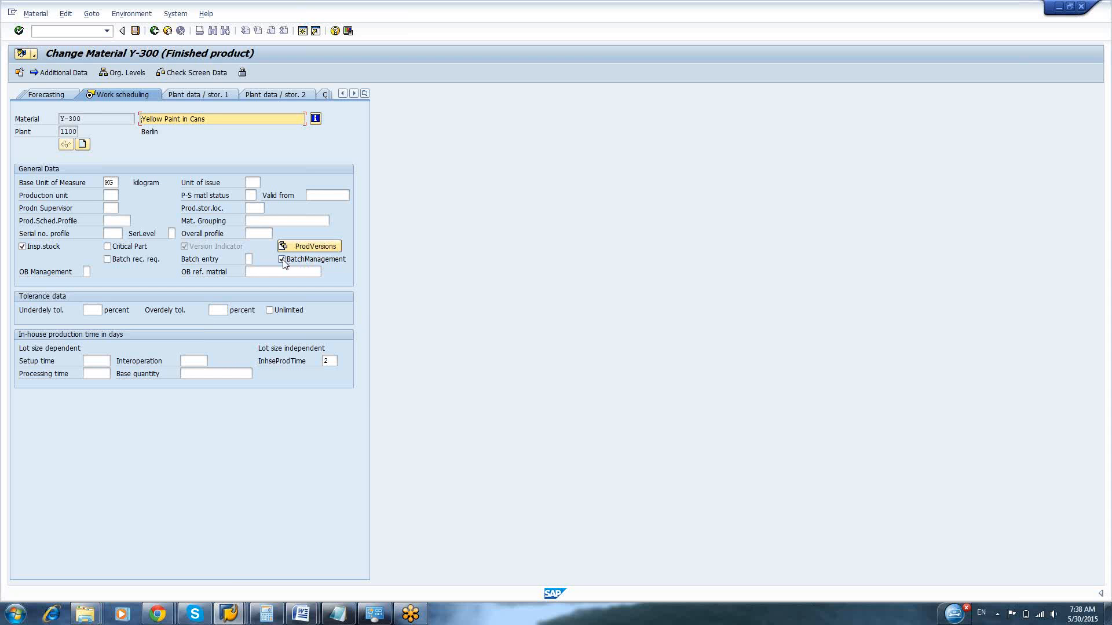
pyautogui.click(300, 250)
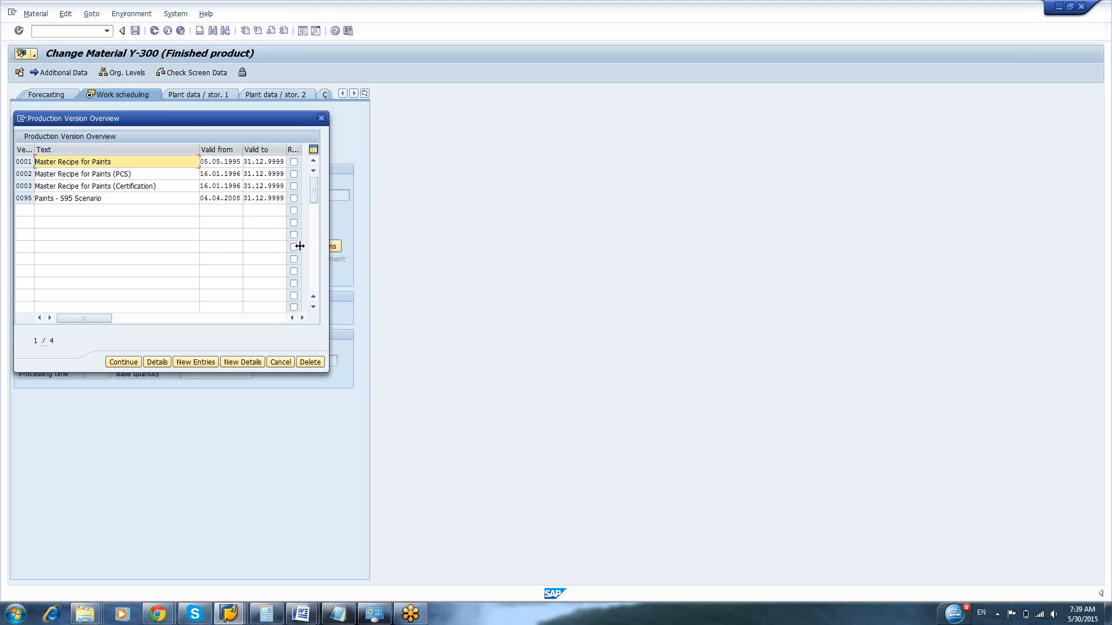
pyautogui.click(158, 363)
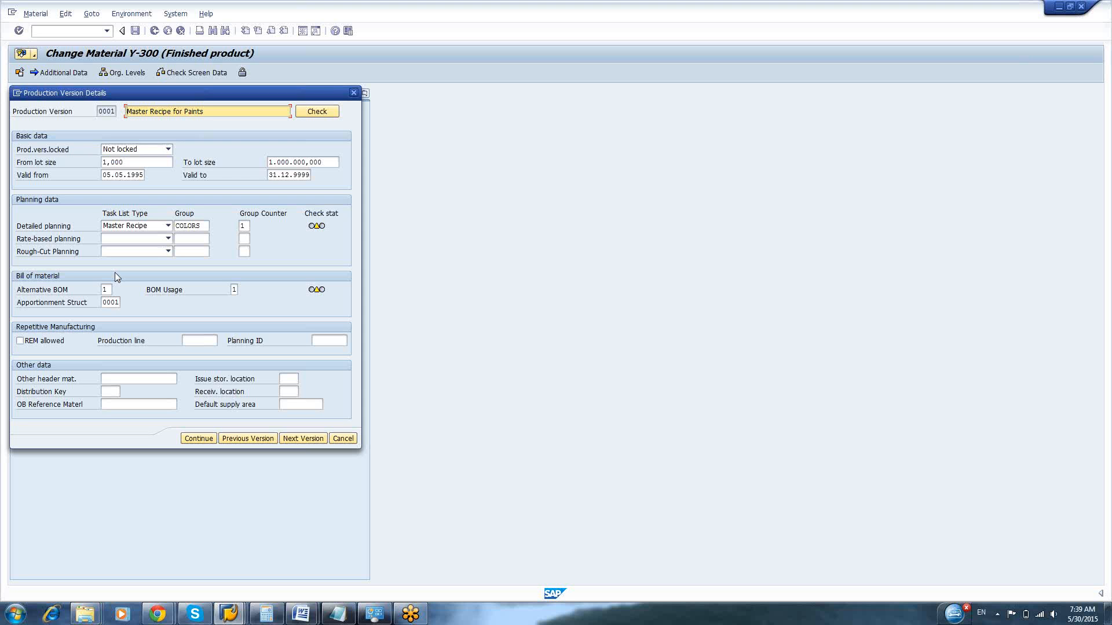
# Set the lower lot size limit of production version 0001 to 100
pyautogui.click(140, 165)
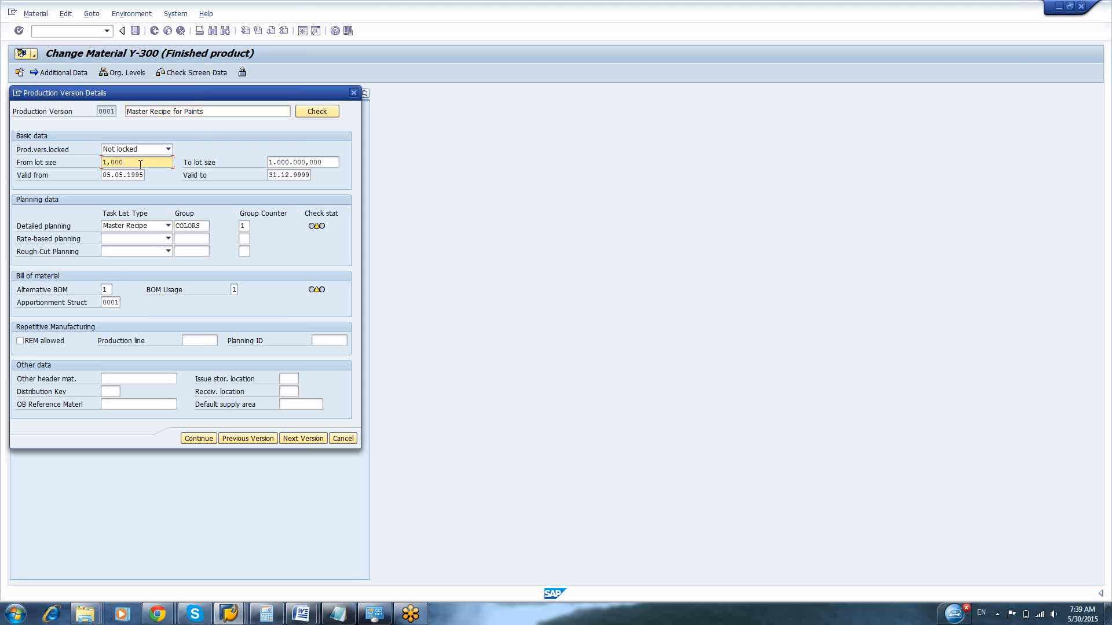
pyautogui.press('BackSpace')
pyautogui.press('BackSpace')
pyautogui.press('BackSpace')
pyautogui.press('BackSpace')
pyautogui.press('BackSpace')
pyautogui.write('100')
# Set the upper lot size limit of production version 0001 to 100000 and accept the version details despite the warnings
pyautogui.click(327, 164)
pyautogui.press('BackSpace')
pyautogui.press('BackSpace')
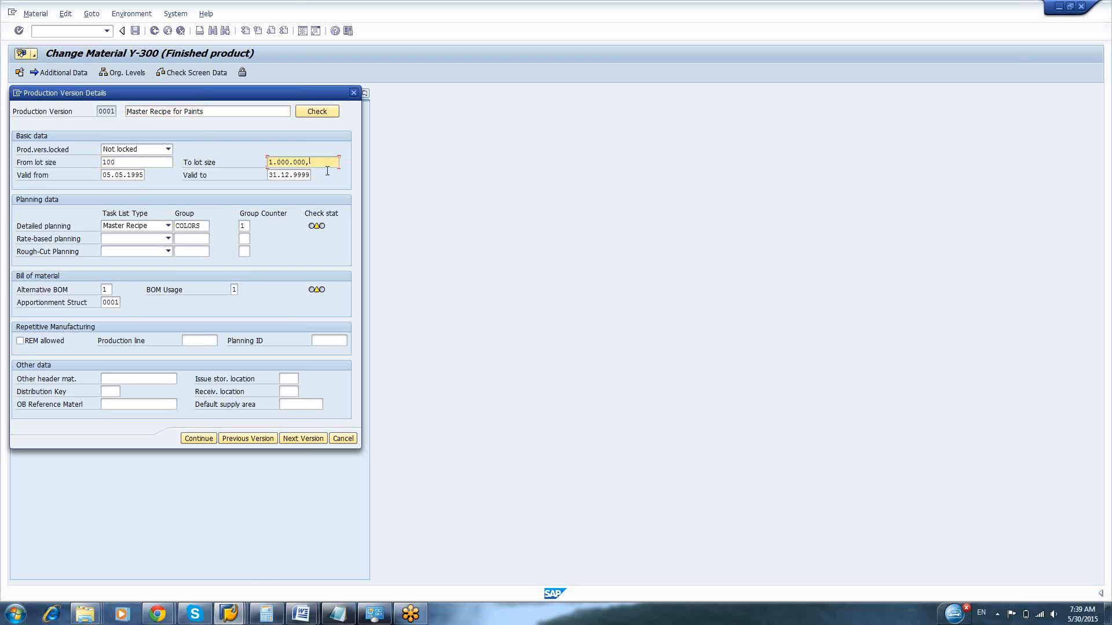
pyautogui.press('BackSpace')
pyautogui.press('BackSpace')
pyautogui.press('BackSpace')
pyautogui.press('BackSpace')
pyautogui.press('BackSpace')
pyautogui.press('BackSpace')
pyautogui.press('BackSpace')
pyautogui.press('BackSpace')
pyautogui.press('BackSpace')
pyautogui.press('BackSpace')
pyautogui.write('100')
pyautogui.write('000')
pyautogui.press('Return')
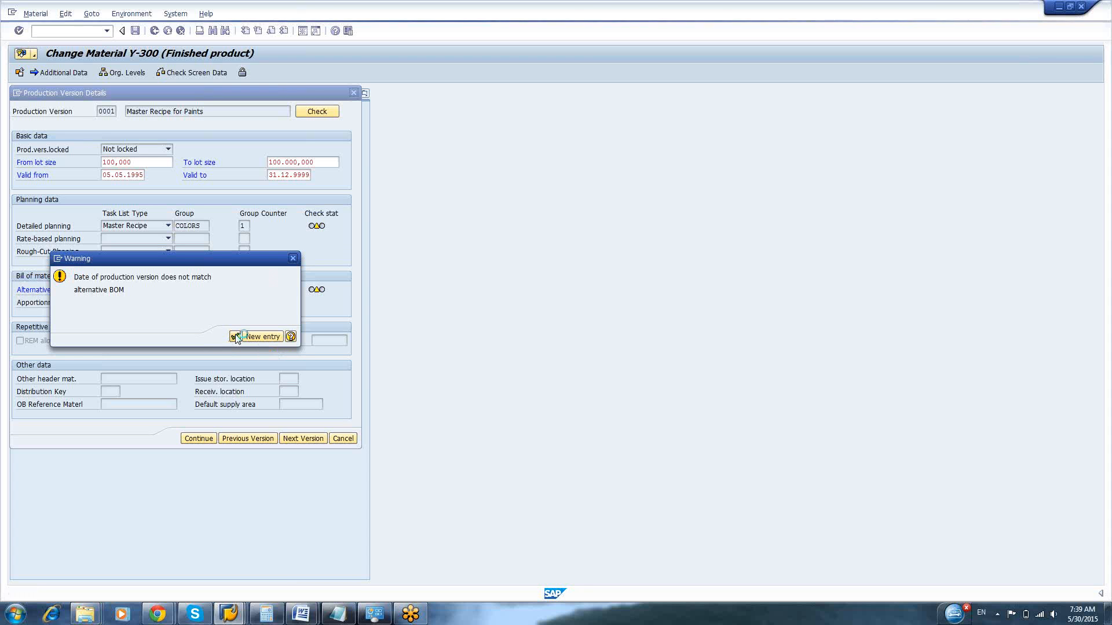
pyautogui.click(235, 337)
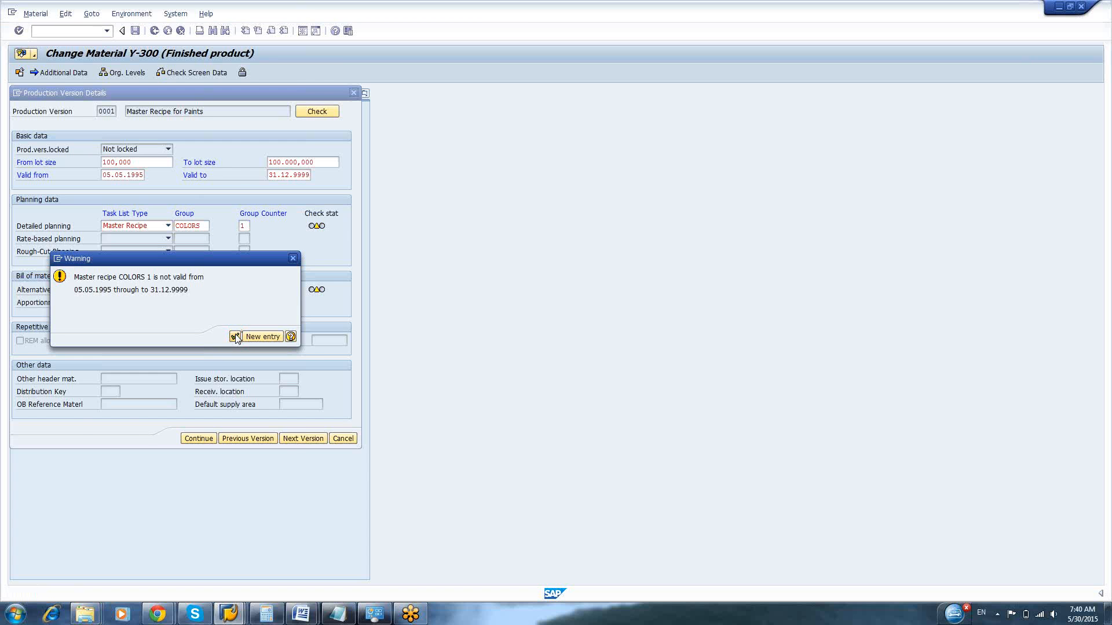
pyautogui.click(236, 337)
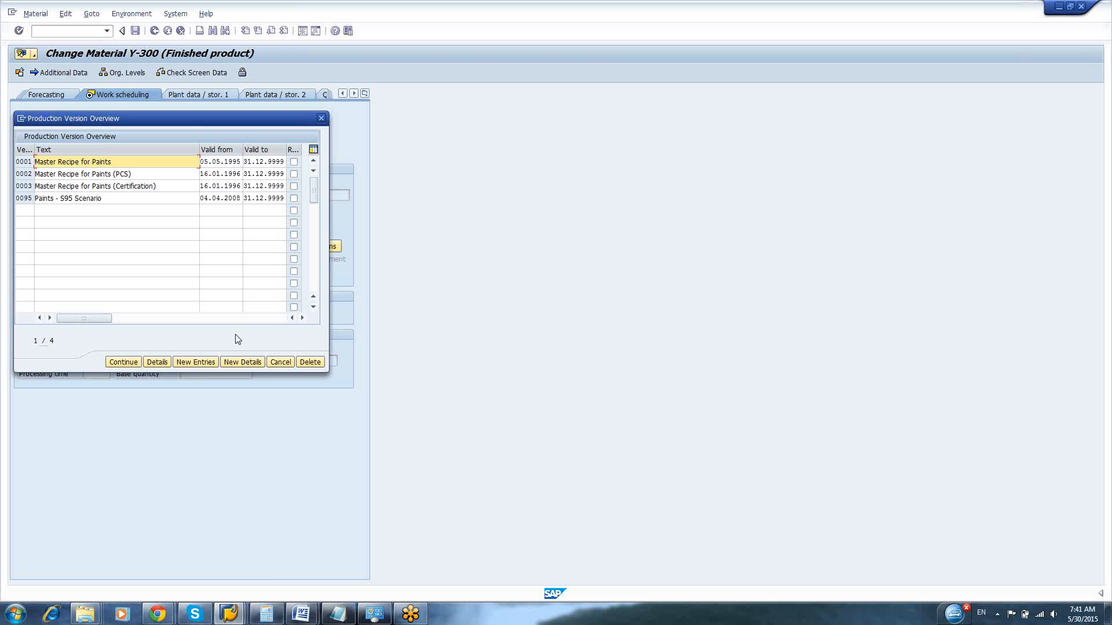
# Reopen the details of production version 0001, run its consistency check and close the check log
pyautogui.click(159, 363)
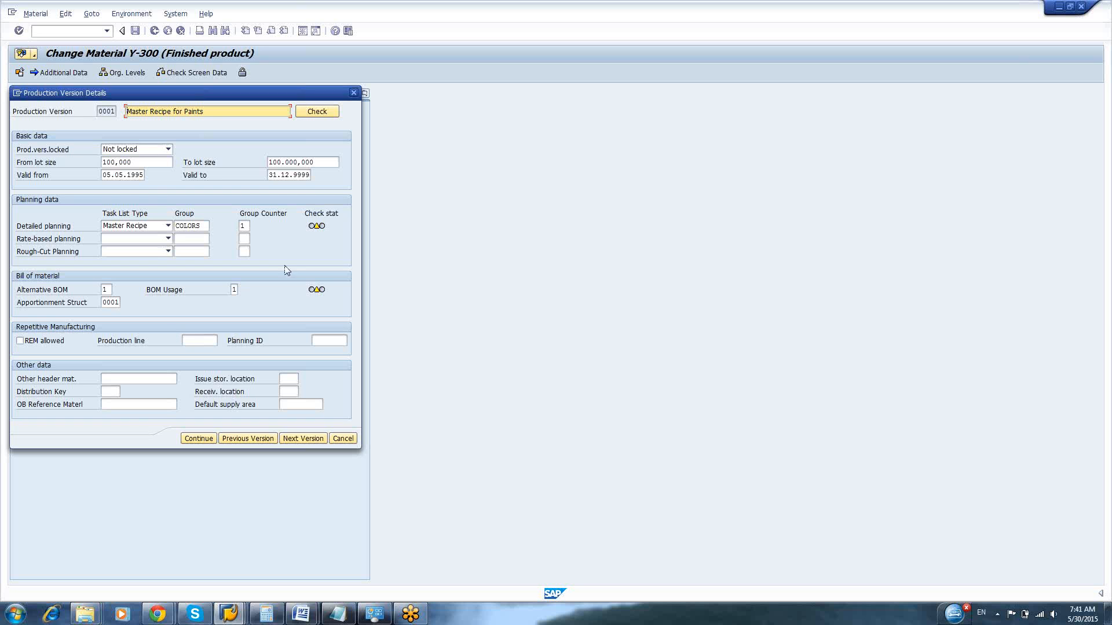
pyautogui.moveTo(323, 232)
pyautogui.click(320, 112)
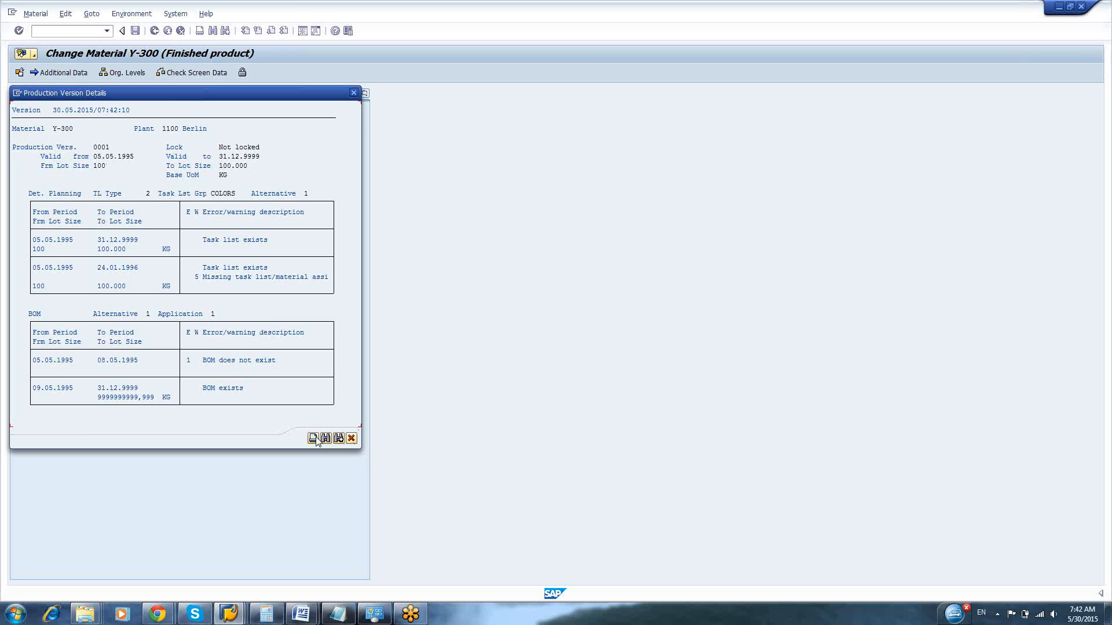
pyautogui.click(353, 93)
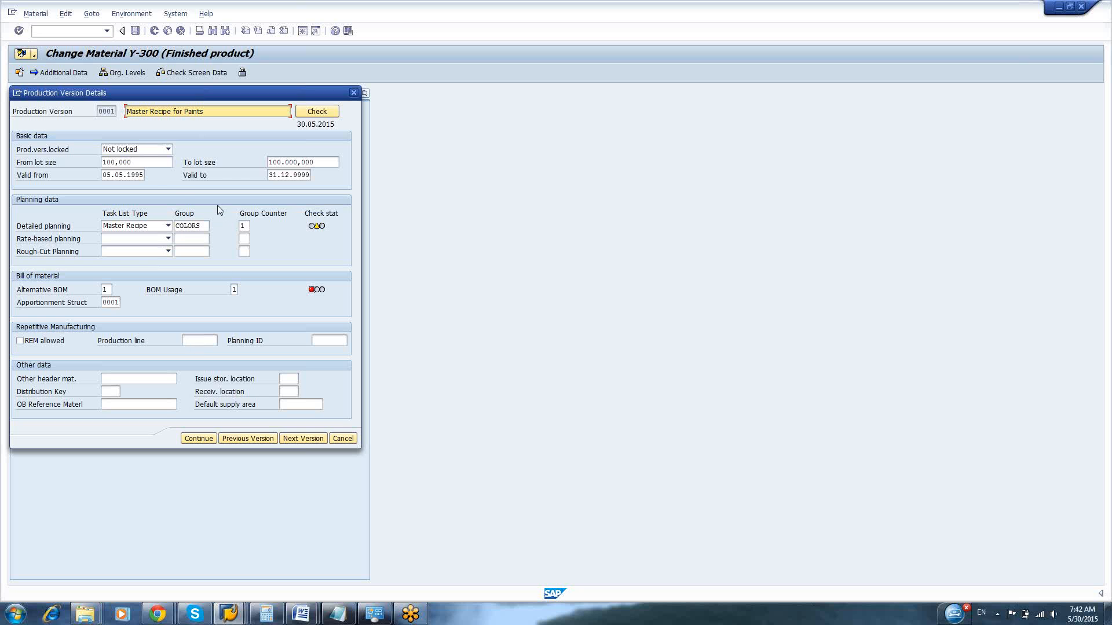
# Set the alternative BOM of production version 0001 to 95 from the existing material BOMs
pyautogui.click(109, 289)
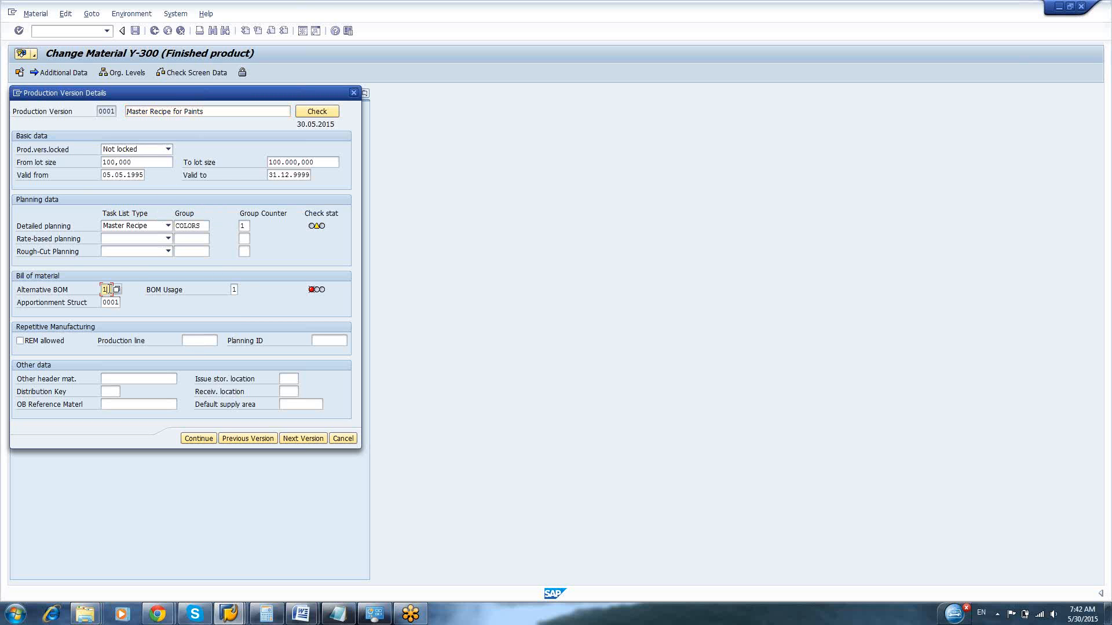
pyautogui.press('F4')
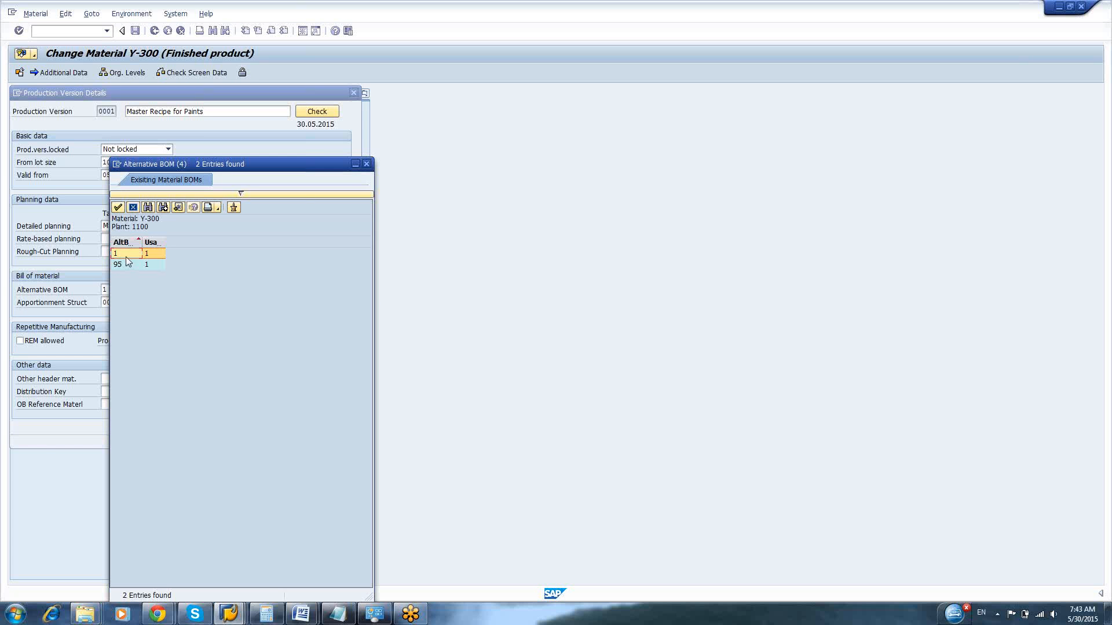
pyautogui.doubleClick(125, 254)
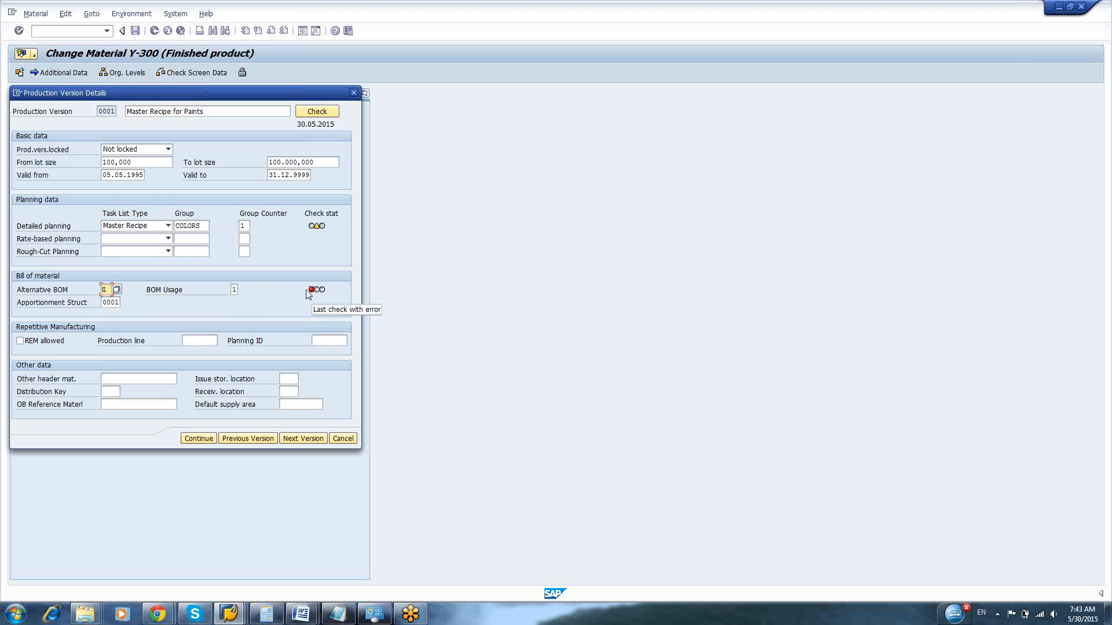
pyautogui.press('F4')
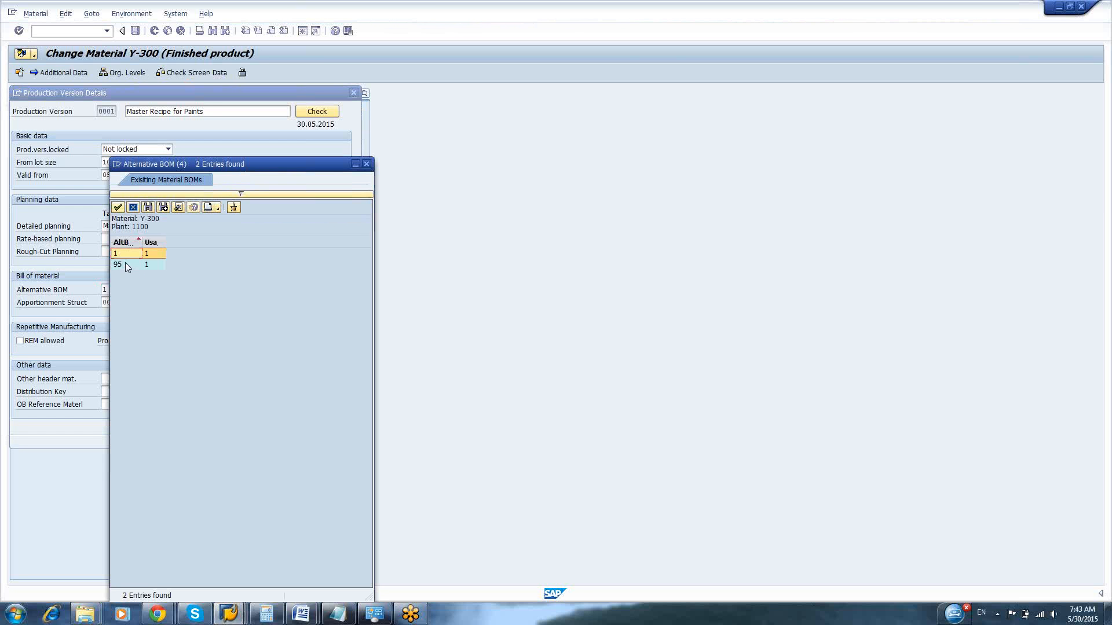
pyautogui.moveTo(141, 242); pyautogui.dragTo(219, 242)
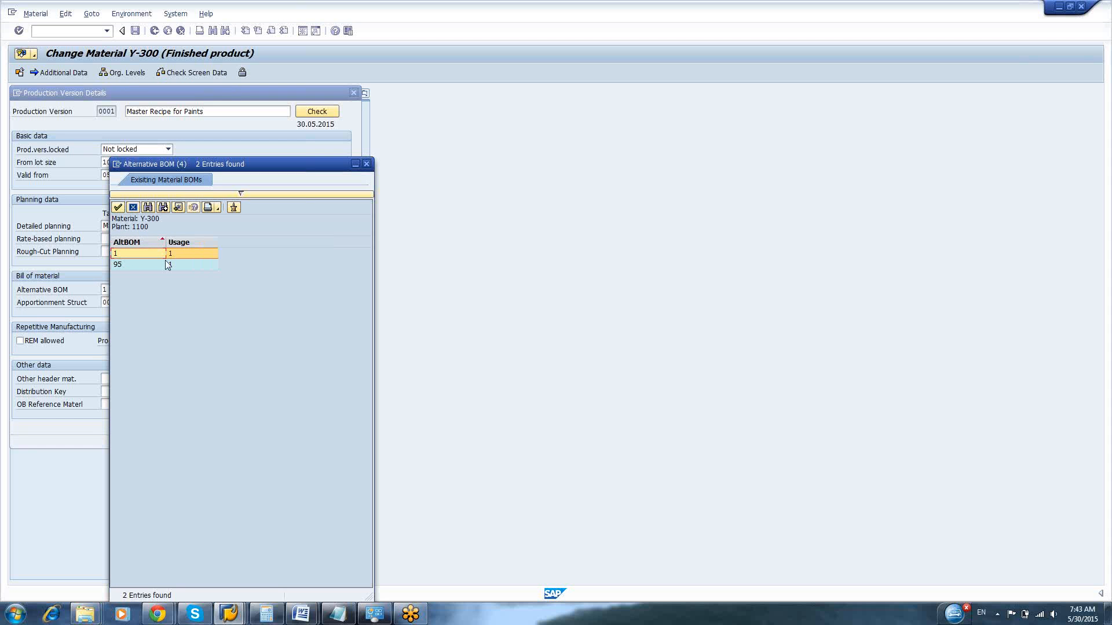
pyautogui.click(123, 264)
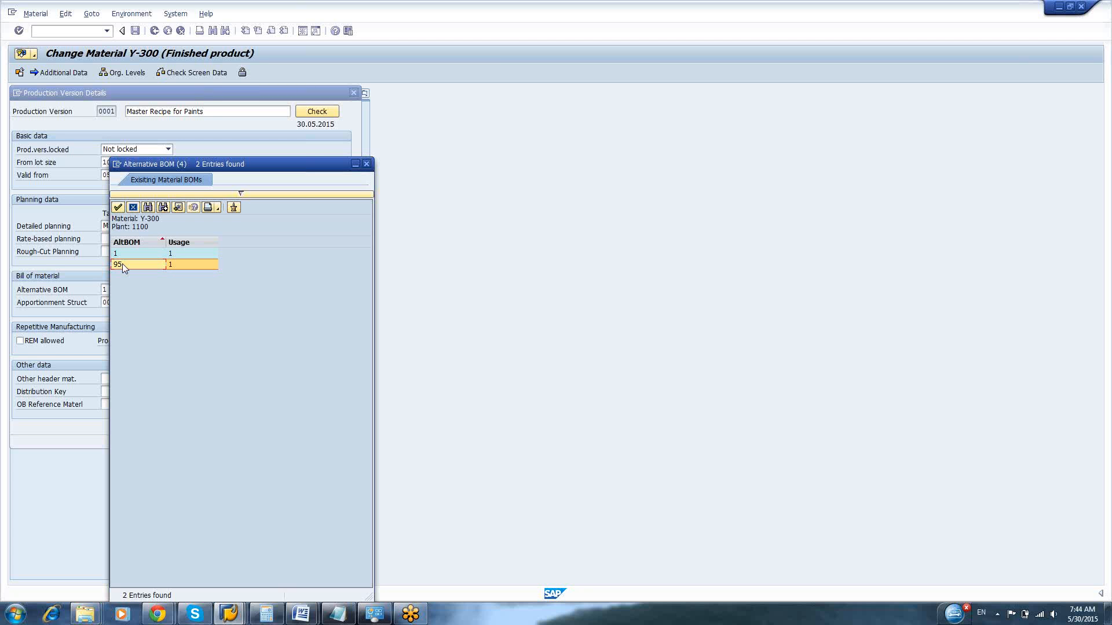
pyautogui.doubleClick(123, 264)
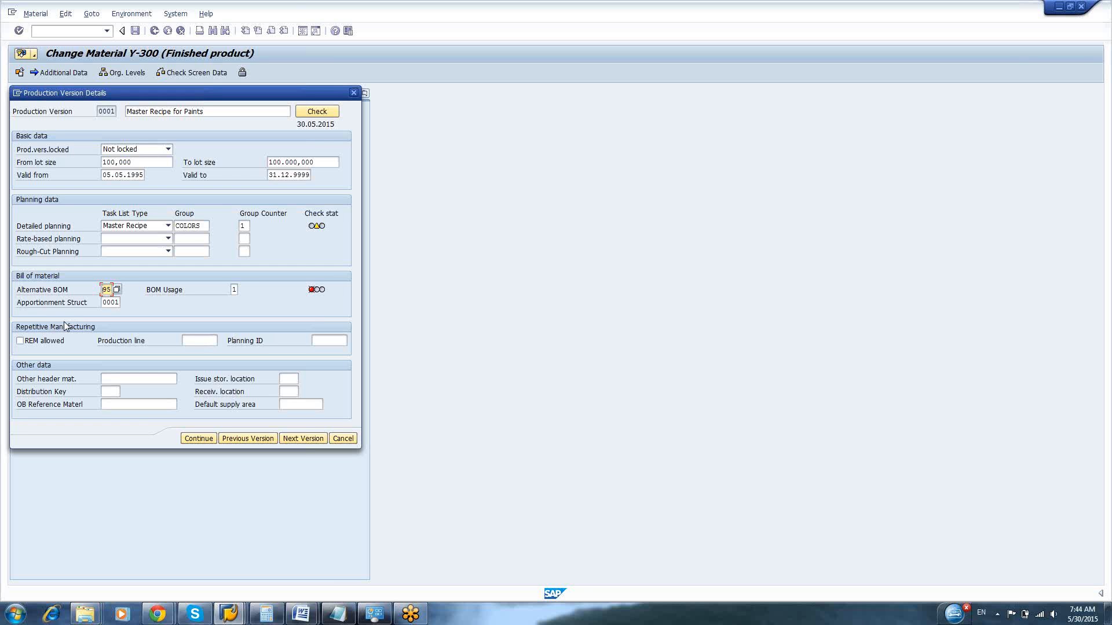
# Check production version 0001 again with alternative BOM 95 and close the check log
pyautogui.click(316, 112)
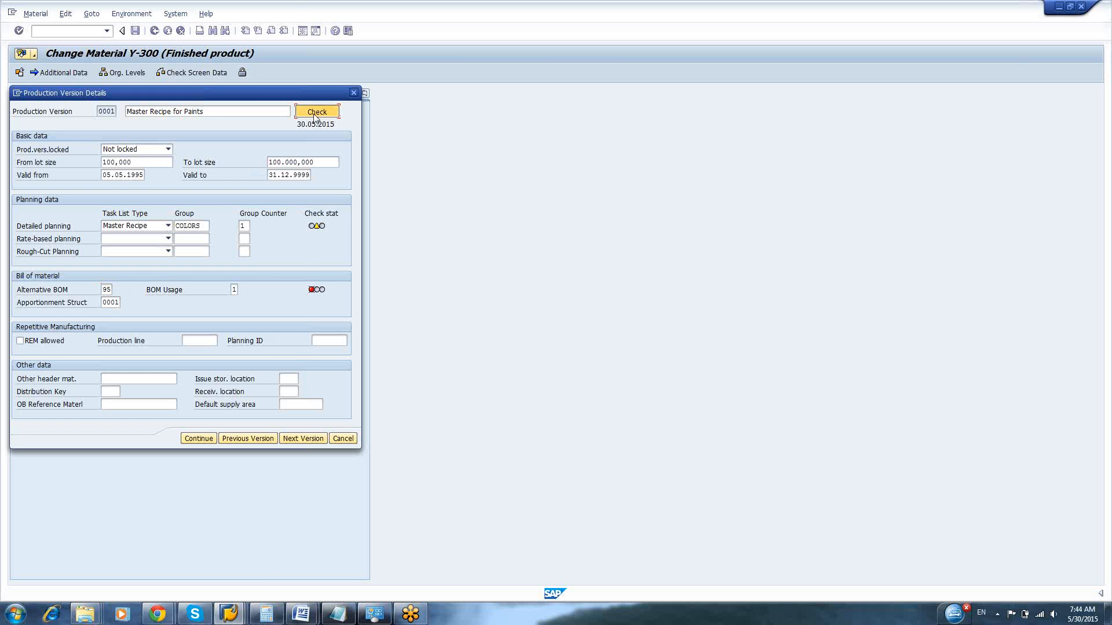
pyautogui.press('Return')
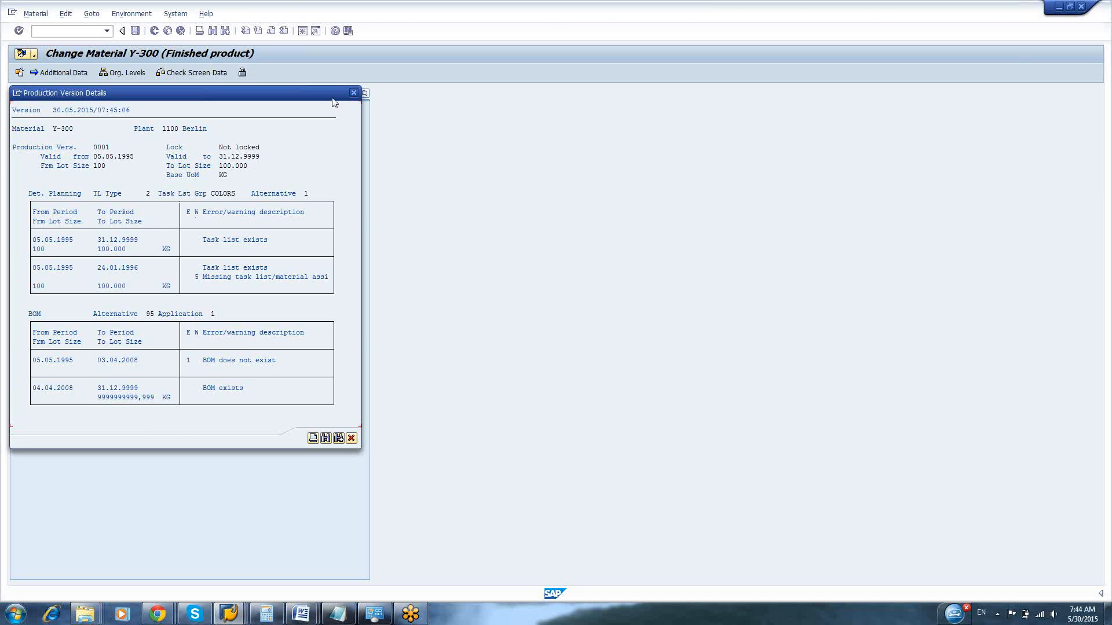
pyautogui.click(353, 92)
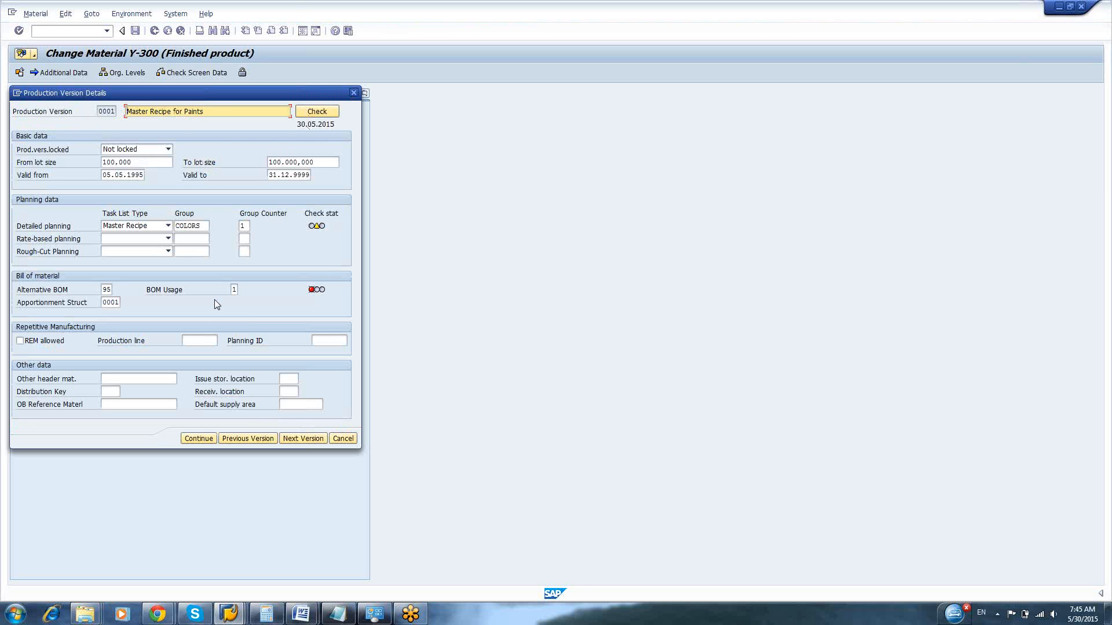
# Replace the alternative BOM of production version 0001 with alternative 1 from the existing material BOMs
pyautogui.moveTo(313, 293)
pyautogui.click(110, 290)
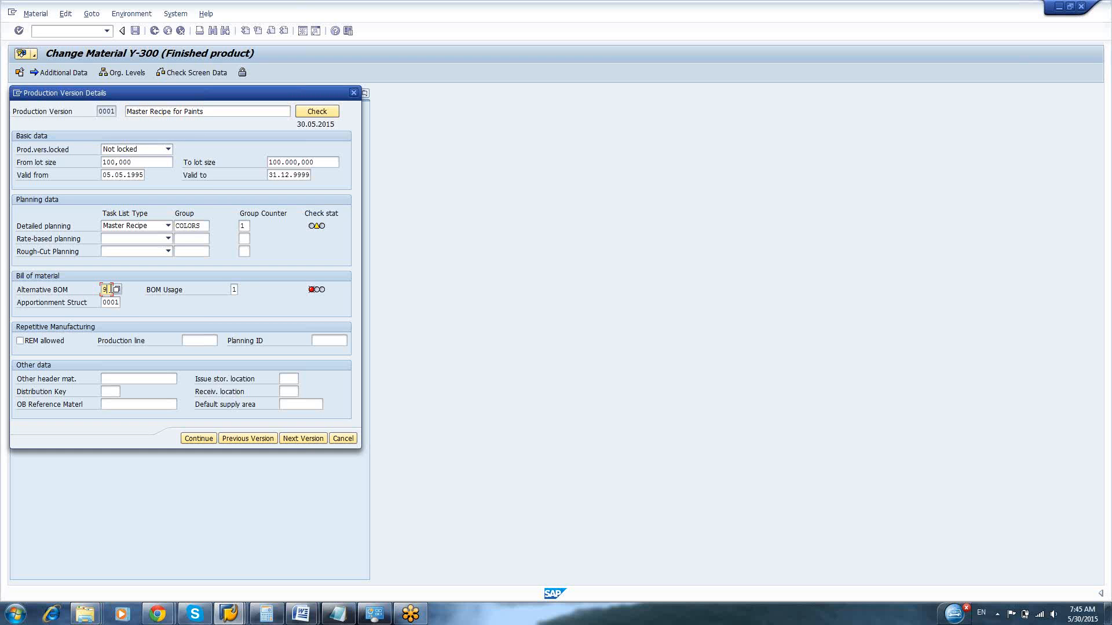
pyautogui.press('BackSpace')
pyautogui.press('BackSpace')
pyautogui.press('Return')
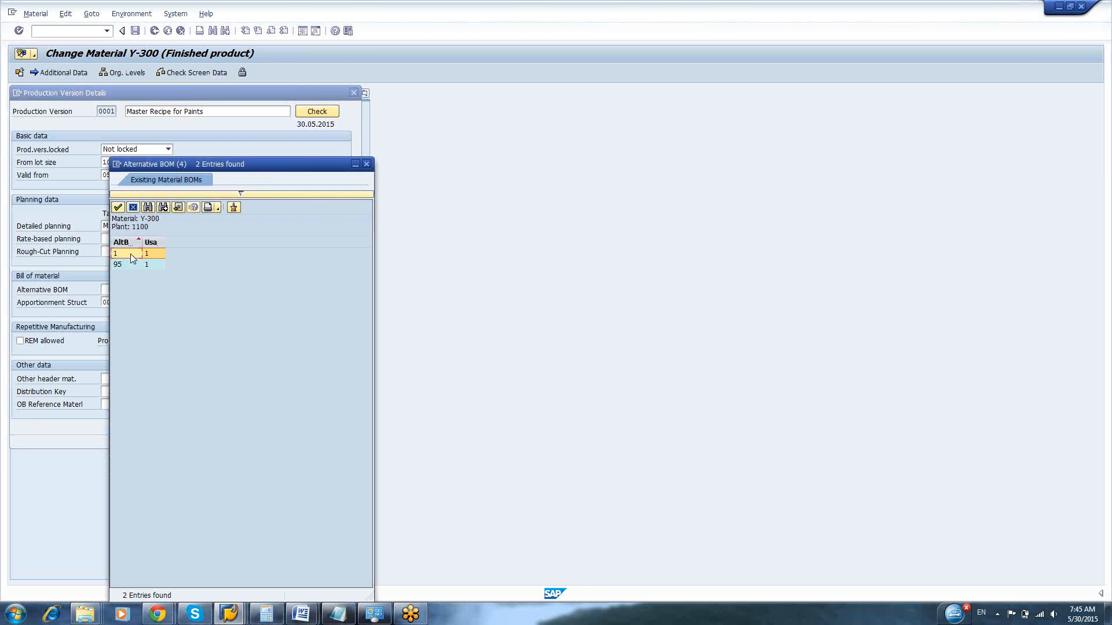
pyautogui.doubleClick(133, 258)
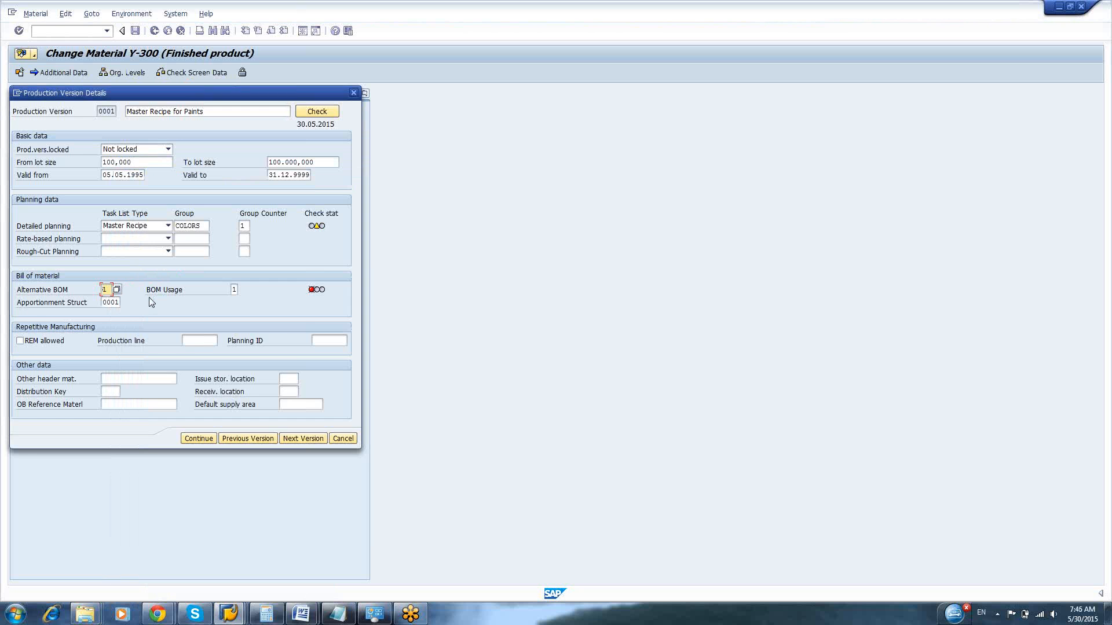
# Accept the details of production version 0001 despite the date warning, save material Y-300 and leave the material change
pyautogui.press('Return')
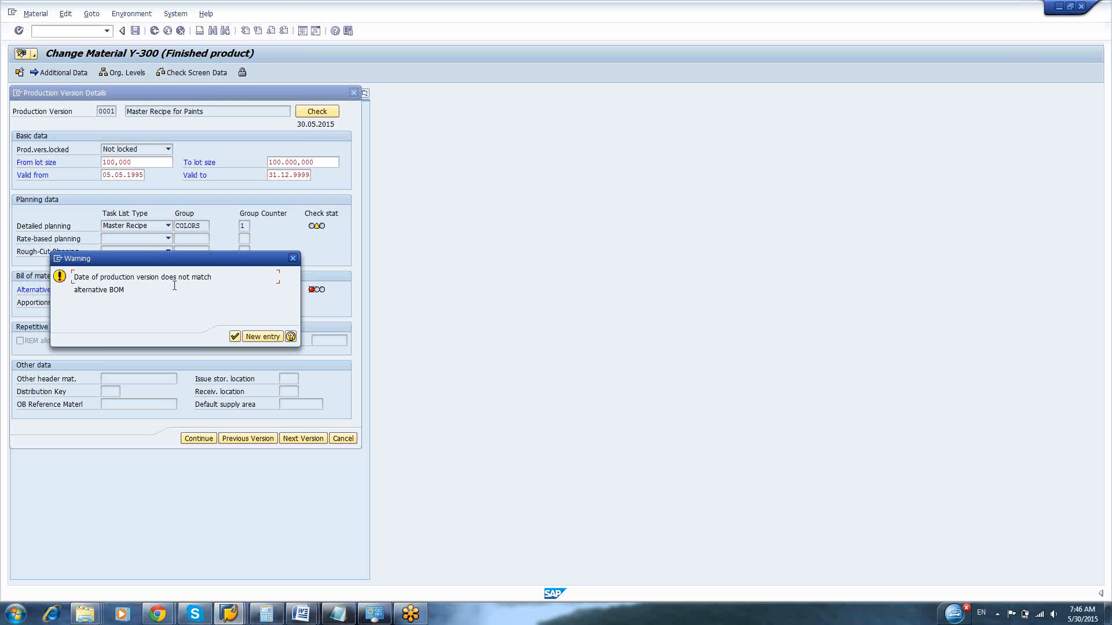
pyautogui.moveTo(139, 277); pyautogui.dragTo(163, 314)
pyautogui.click(163, 314)
pyautogui.moveTo(152, 262); pyautogui.dragTo(166, 349)
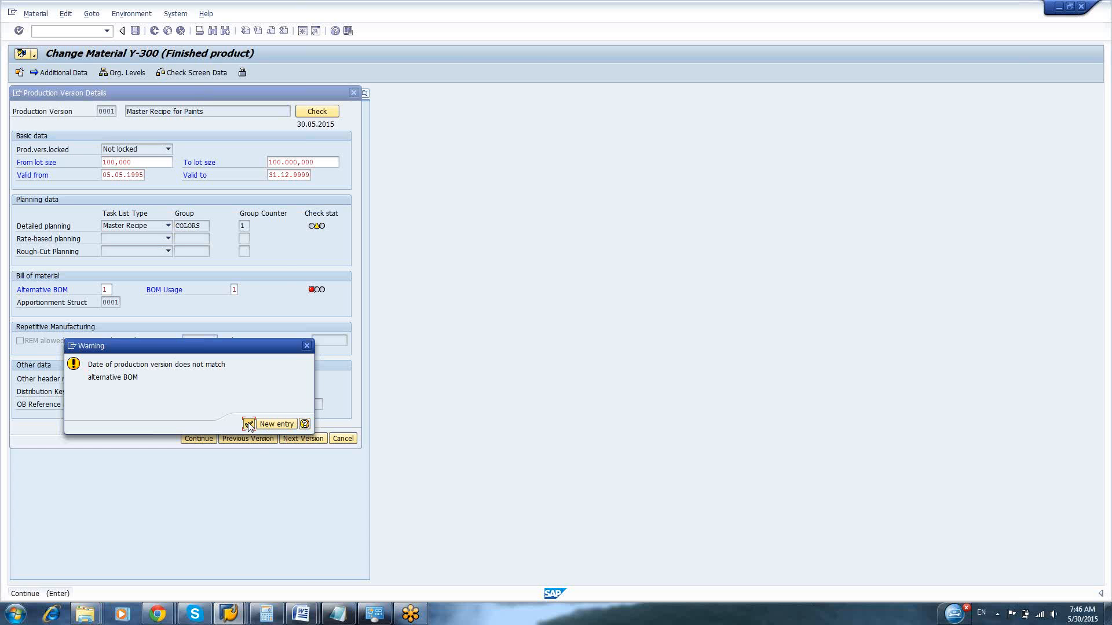
pyautogui.click(248, 424)
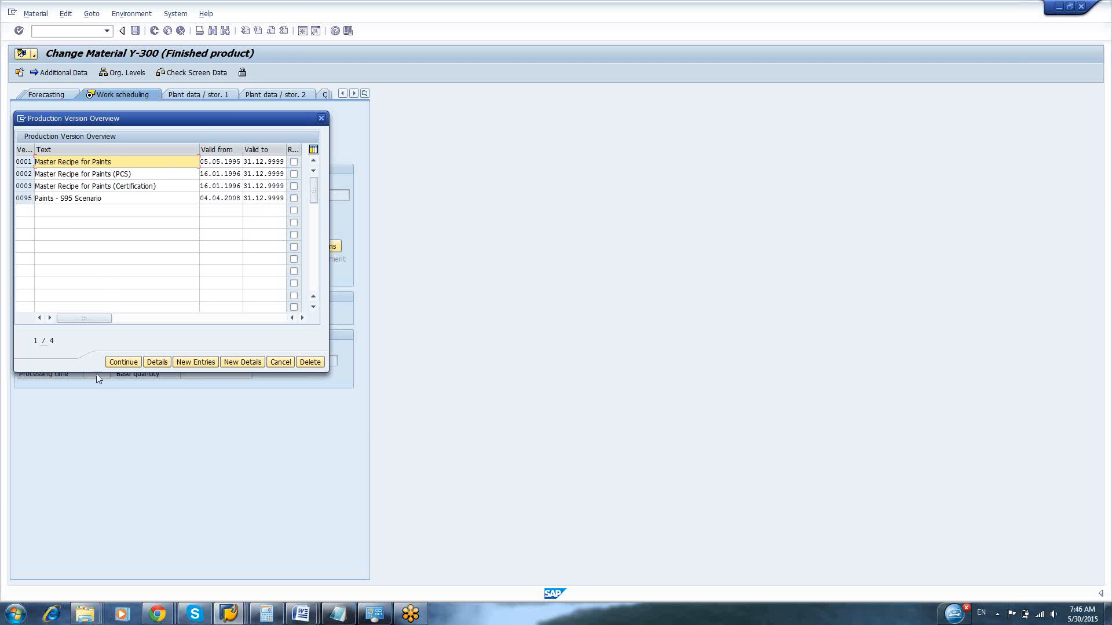
pyautogui.click(122, 363)
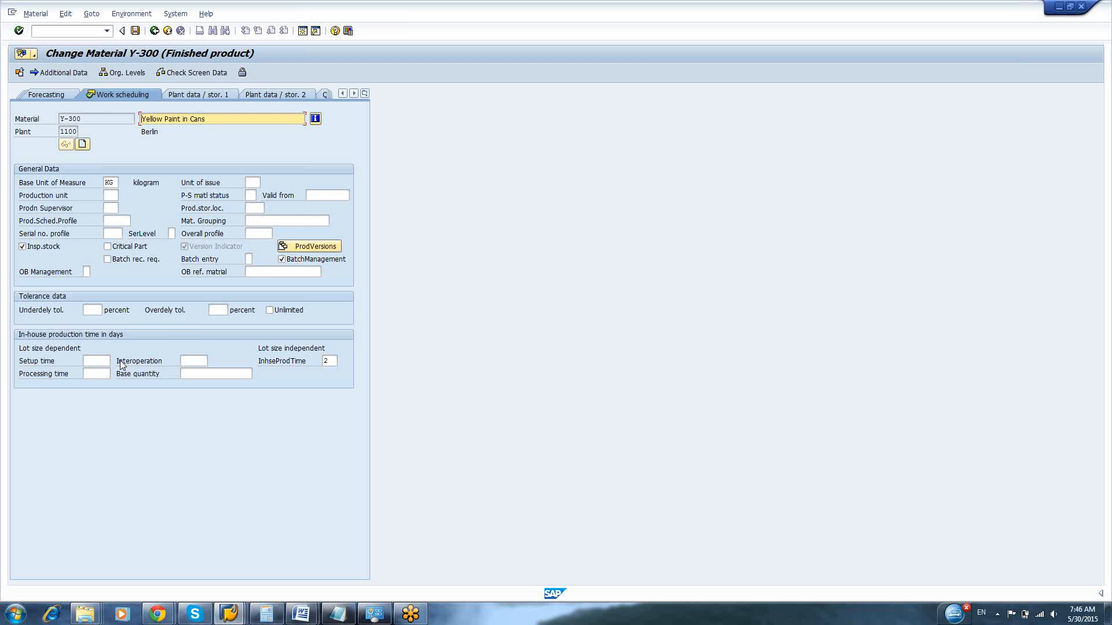
pyautogui.hotkey('ctrl', 's')
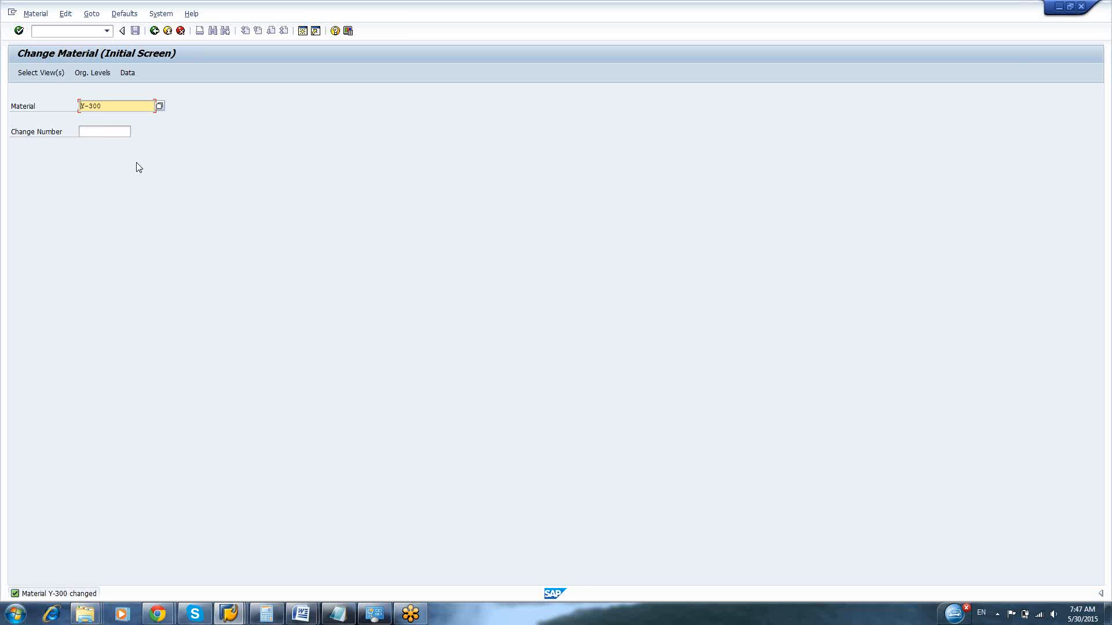
pyautogui.press('F3')
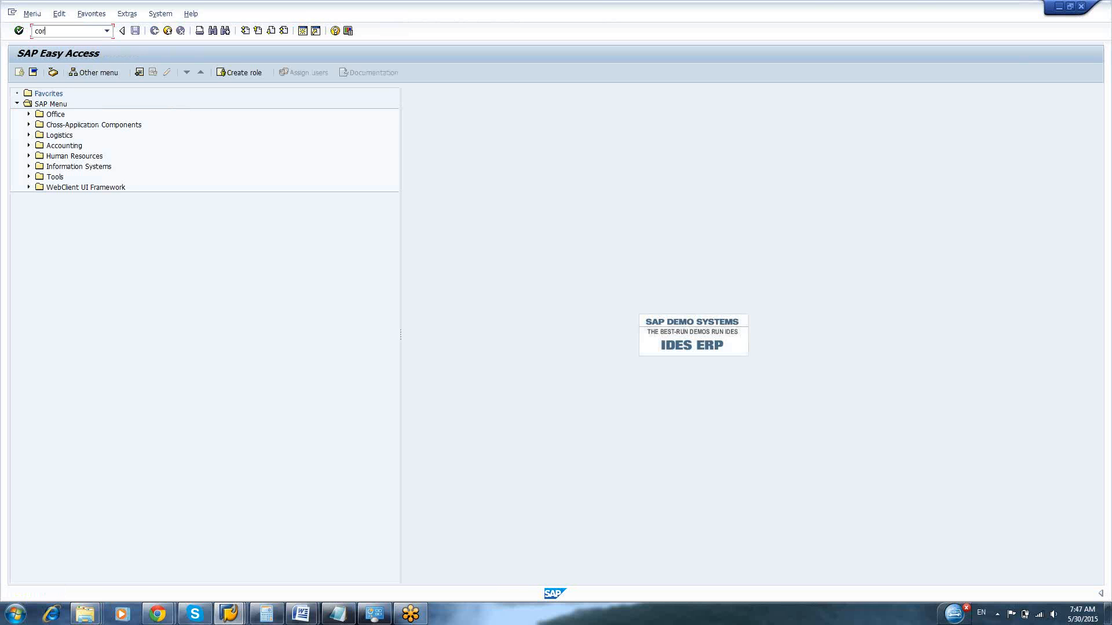
# Open the Y-300 process order for changing with transaction COR2
pyautogui.write('cor2')
pyautogui.press('Return')
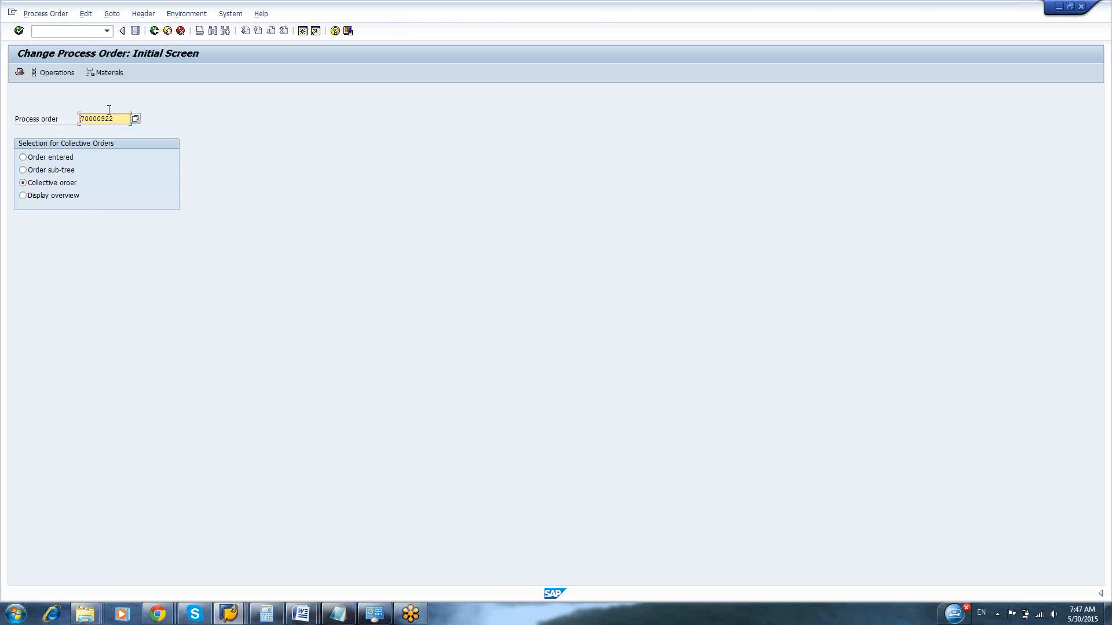
pyautogui.press('Return')
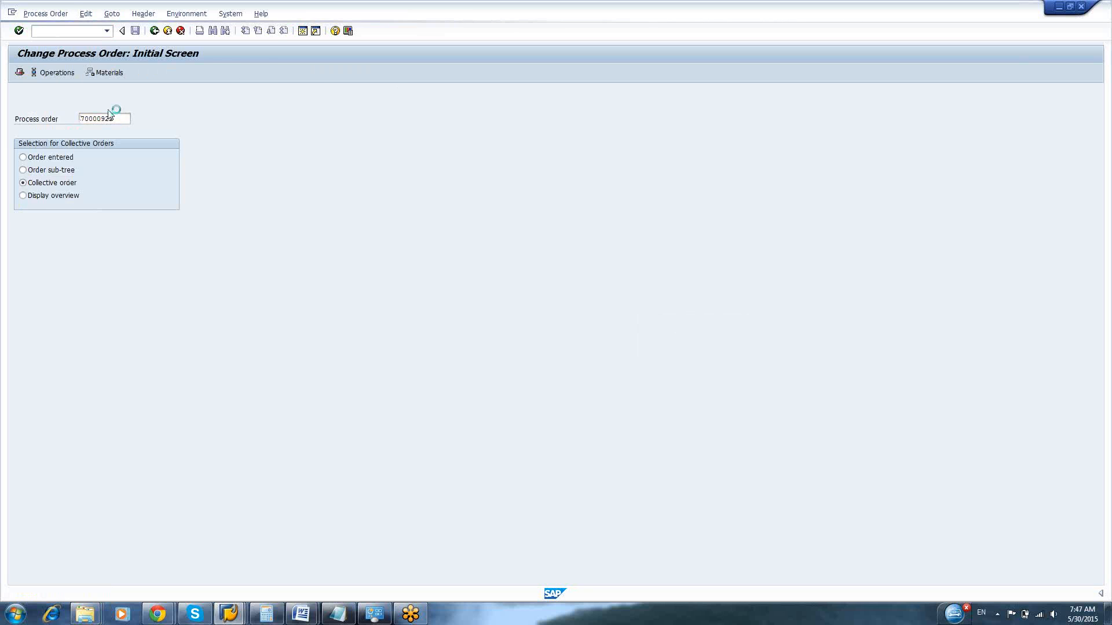
# Read the master data of the process order again with production version 0001, a new master recipe and a new BOM, accepting the messages
pyautogui.click(32, 16)
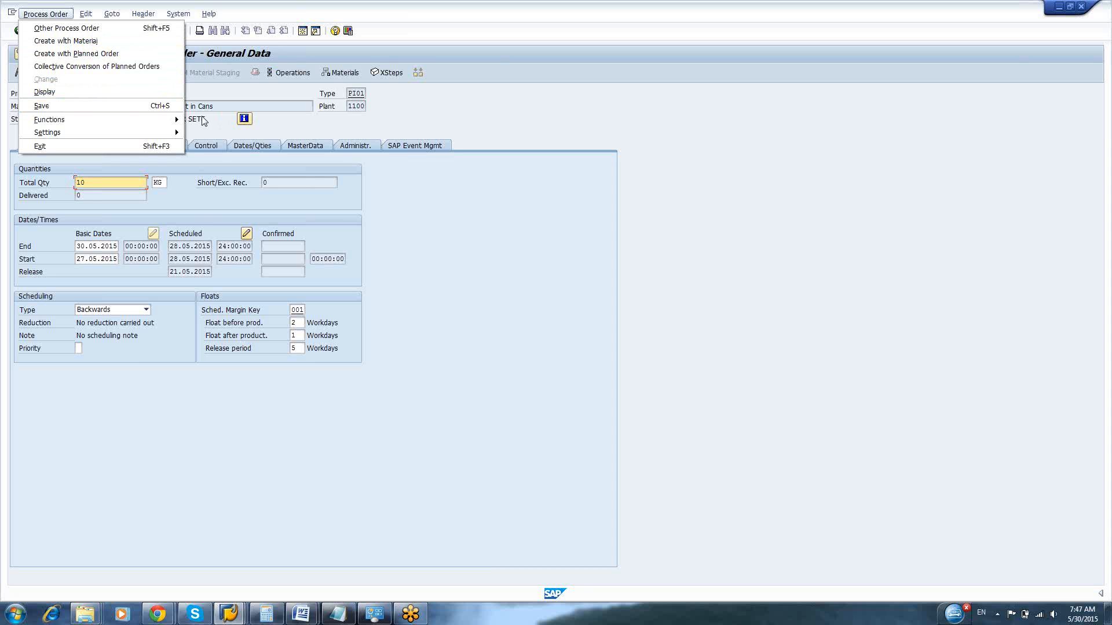
pyautogui.moveTo(168, 124)
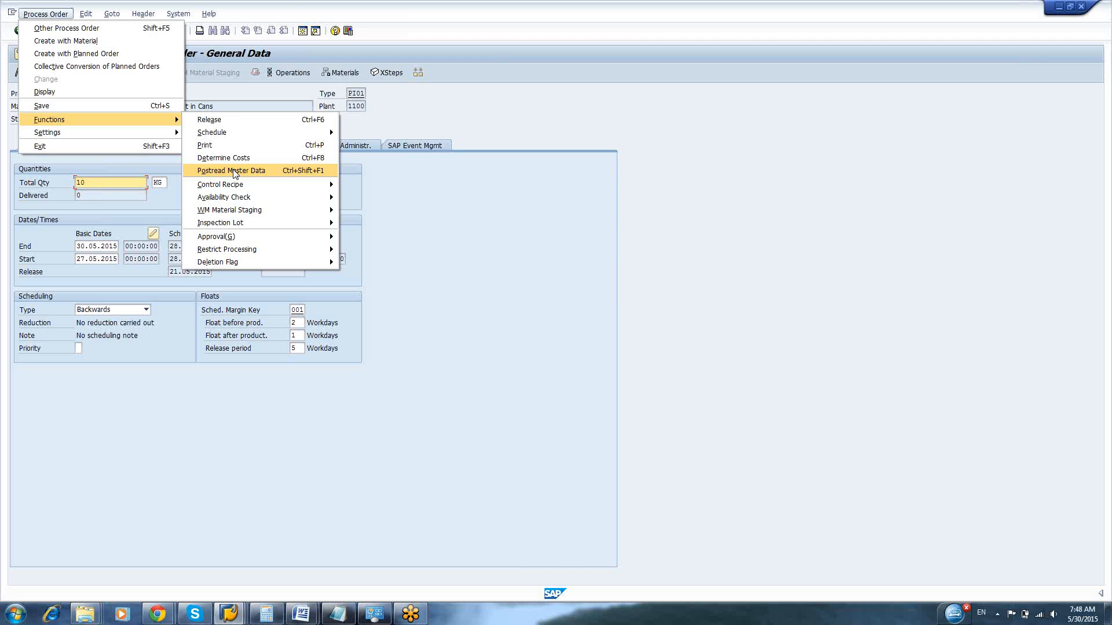
pyautogui.click(235, 172)
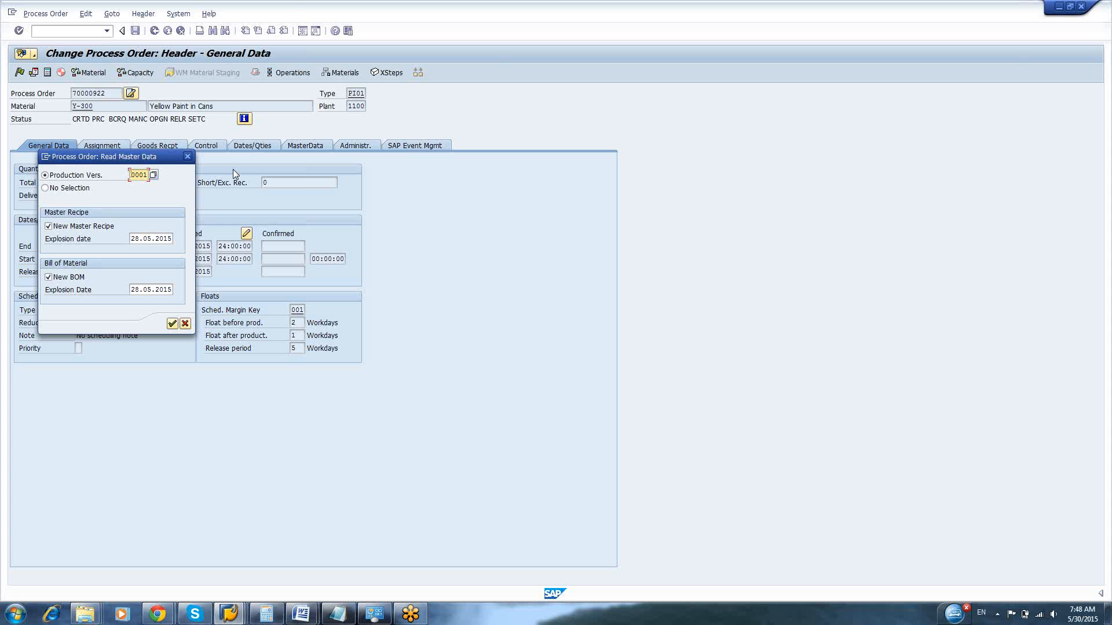
pyautogui.press('Return')
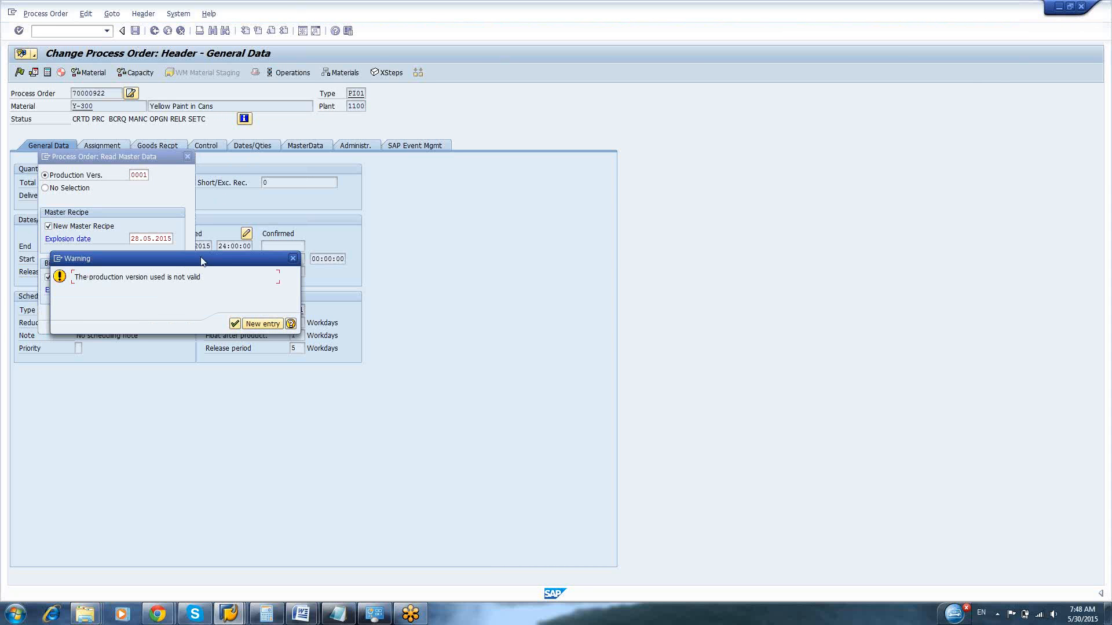
pyautogui.moveTo(181, 259)
pyautogui.mouseDown()
pyautogui.moveTo(185, 351)
pyautogui.moveTo(191, 267)
pyautogui.mouseUp()
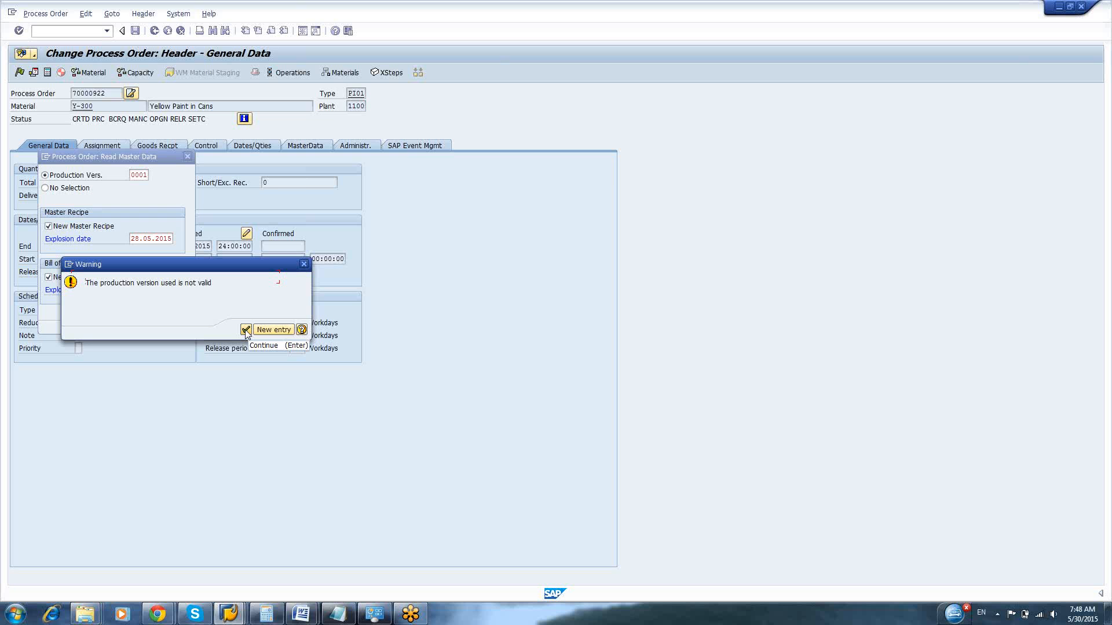
pyautogui.click(246, 330)
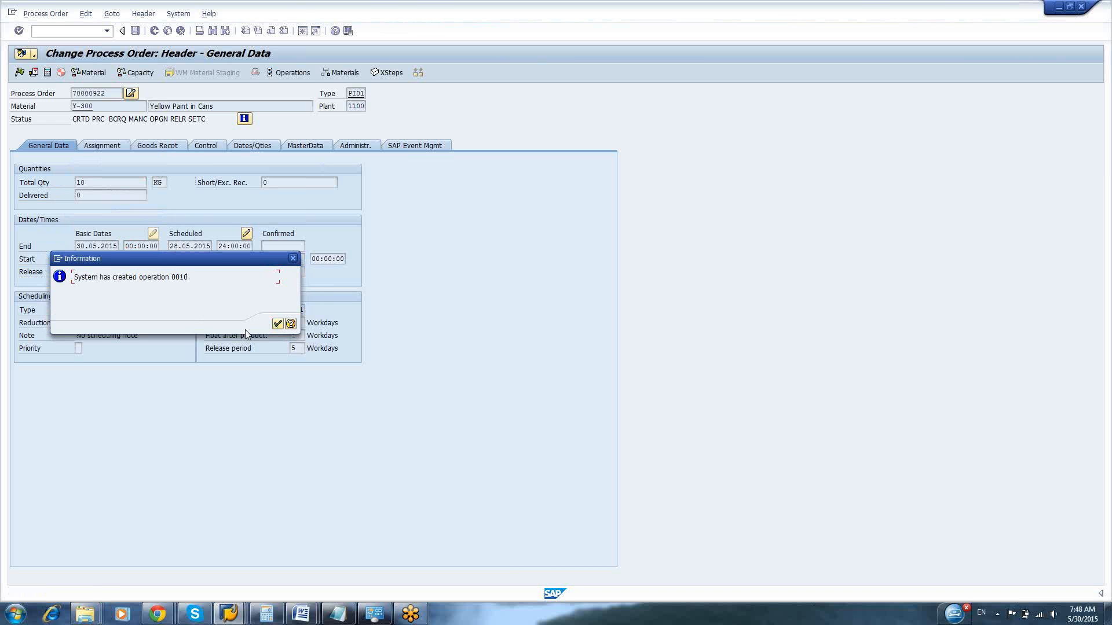
pyautogui.press('Return')
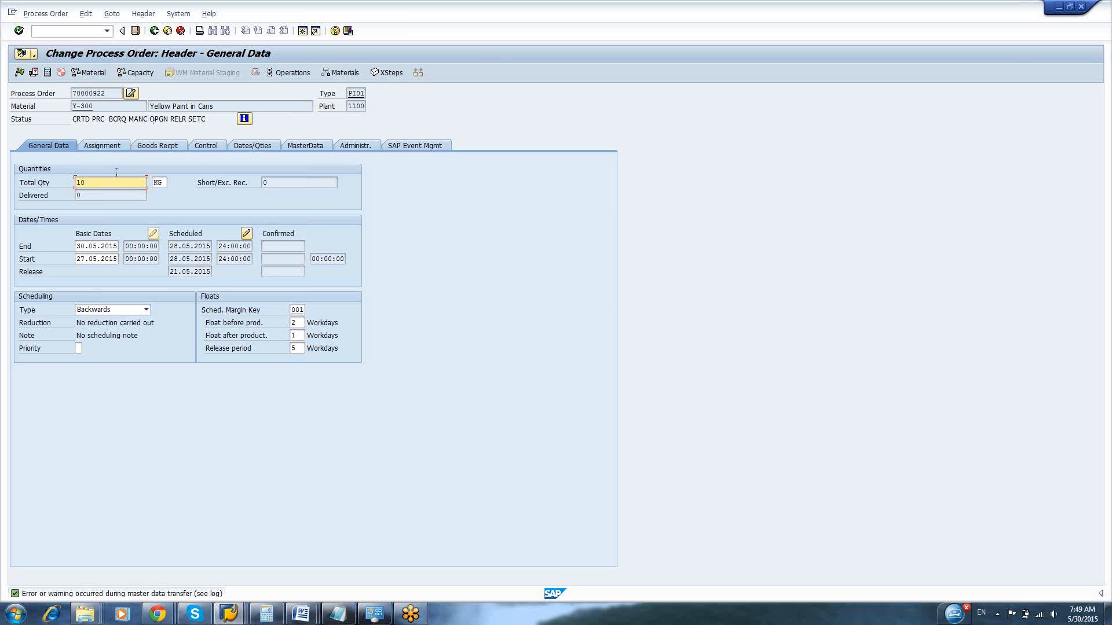
# From the process order's master data, start another master data reading and enter production version 0001
pyautogui.click(301, 147)
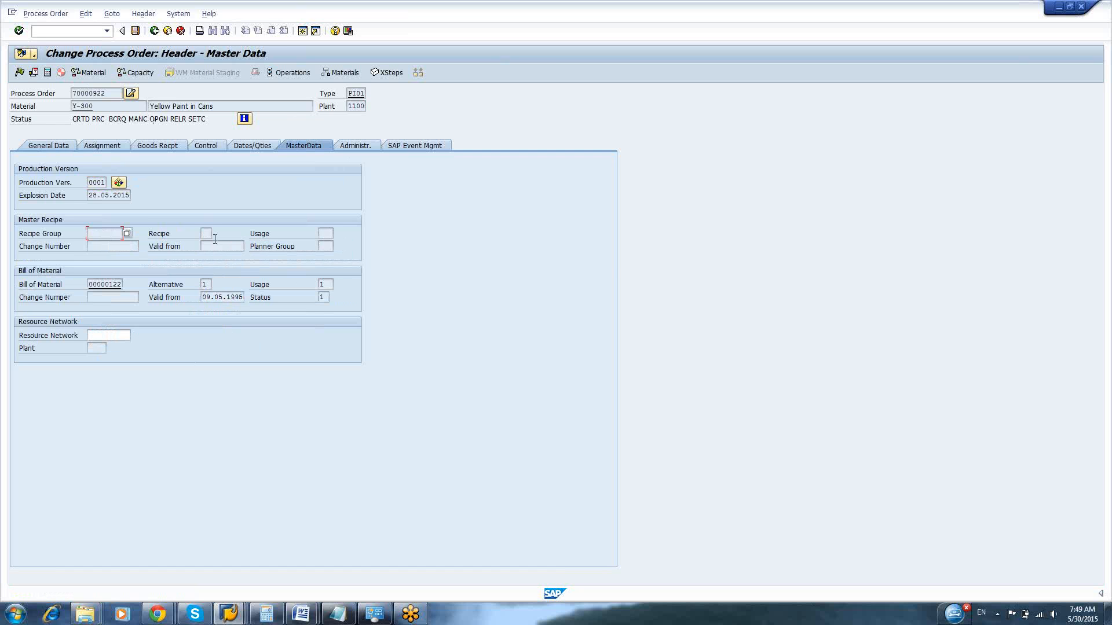
pyautogui.click(96, 182)
pyautogui.click(119, 183)
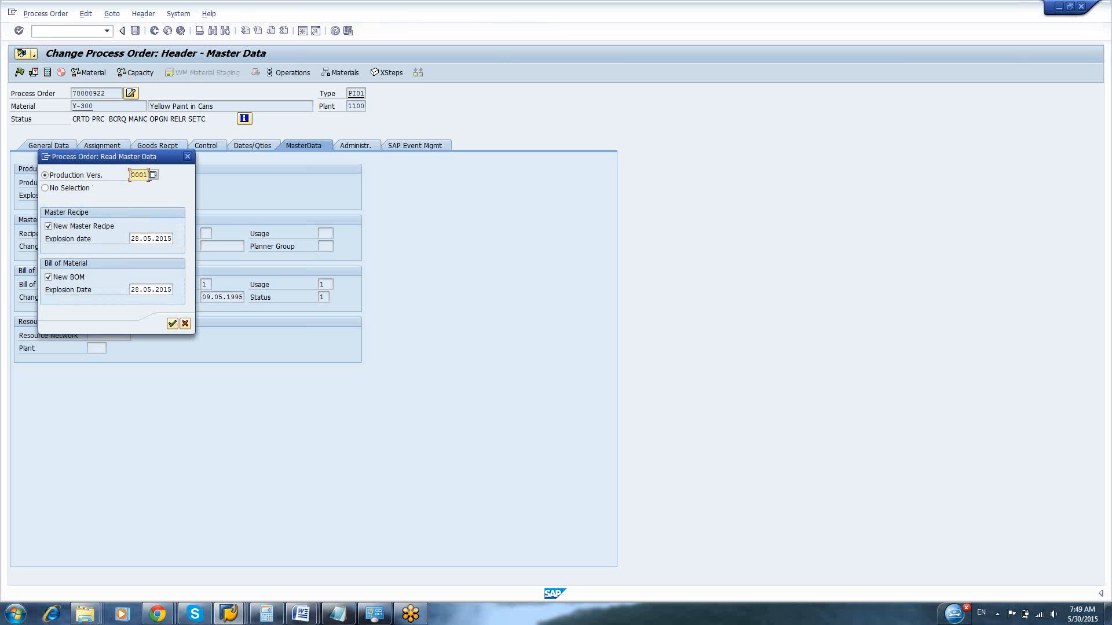
pyautogui.press('BackSpace')
pyautogui.press('BackSpace')
pyautogui.press('BackSpace')
pyautogui.press('BackSpace')
pyautogui.write('00')
# Clear the BOM explosion date for the master data reading and open the calendar for choosing a new date
pyautogui.click(139, 290)
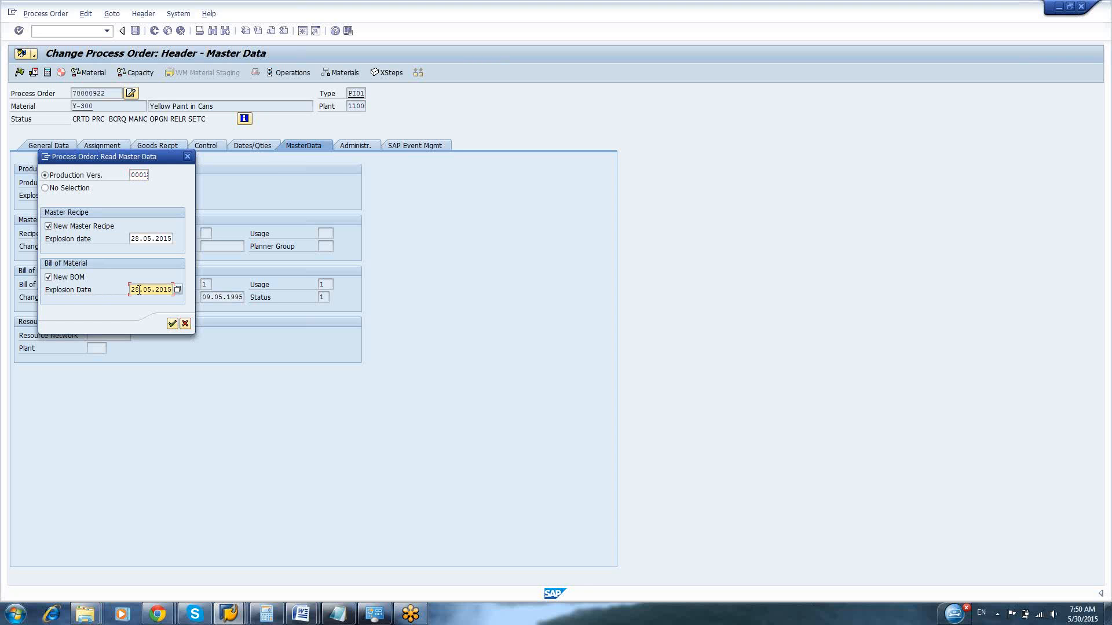
pyautogui.press('BackSpace')
pyautogui.press('BackSpace')
pyautogui.click(172, 290)
pyautogui.press('BackSpace')
pyautogui.press('BackSpace')
pyautogui.press('BackSpace')
pyautogui.press('BackSpace')
pyautogui.press('BackSpace')
pyautogui.press('BackSpace')
pyautogui.press('BackSpace')
pyautogui.press('BackSpace')
pyautogui.press('F4')
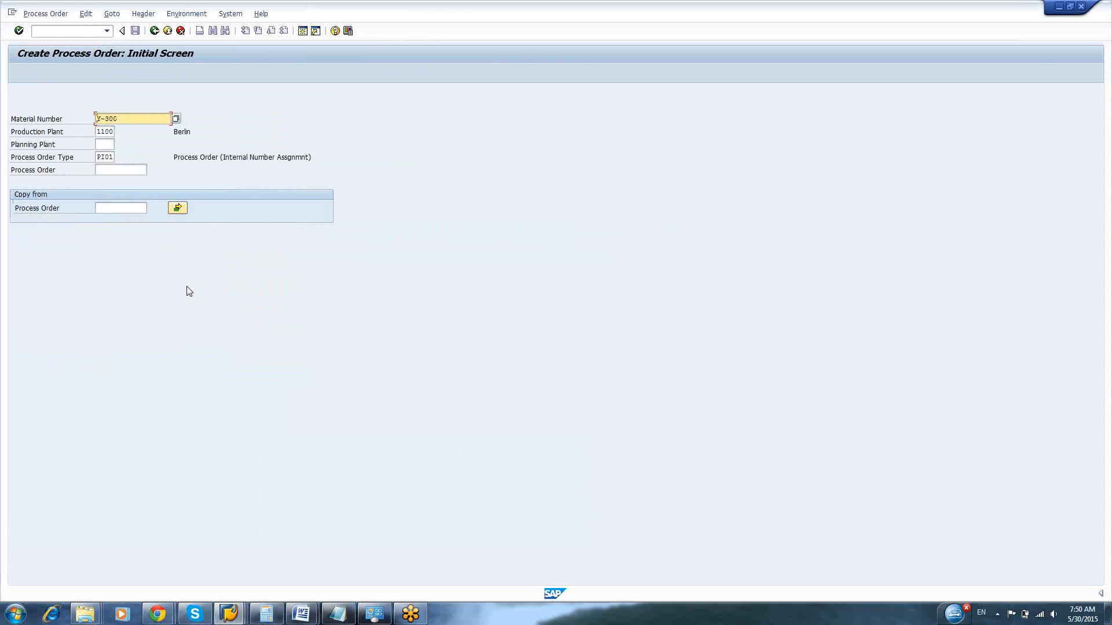
# In the master recipe session, leave the recipe group, display the process order with transaction COR3 and check its basic start date
pyautogui.press('F3')
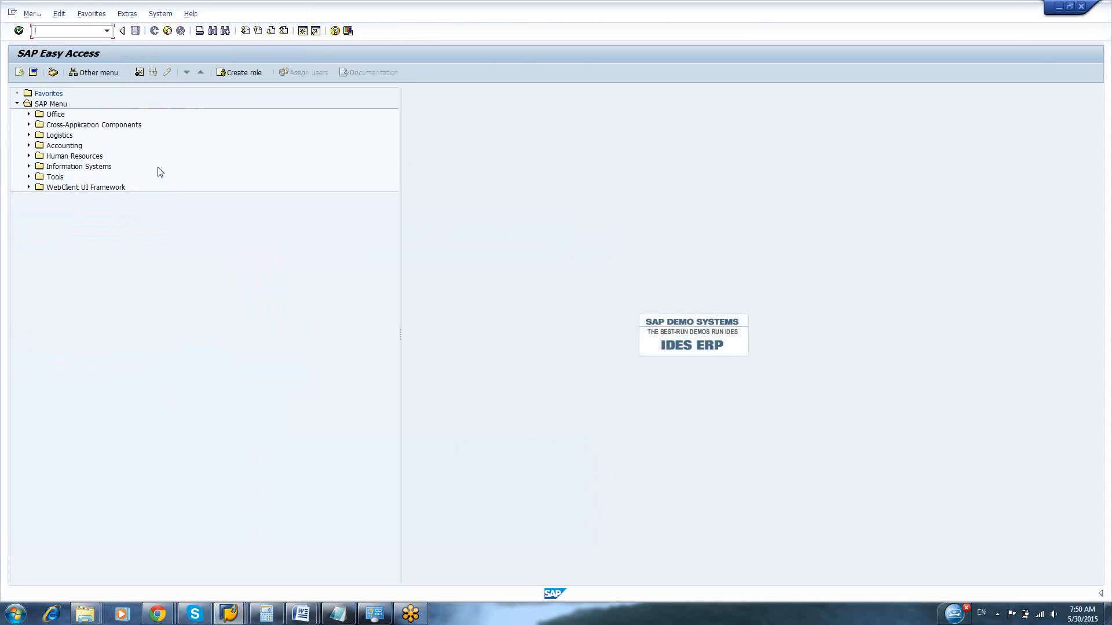
pyautogui.write('cor3')
pyautogui.press('Return')
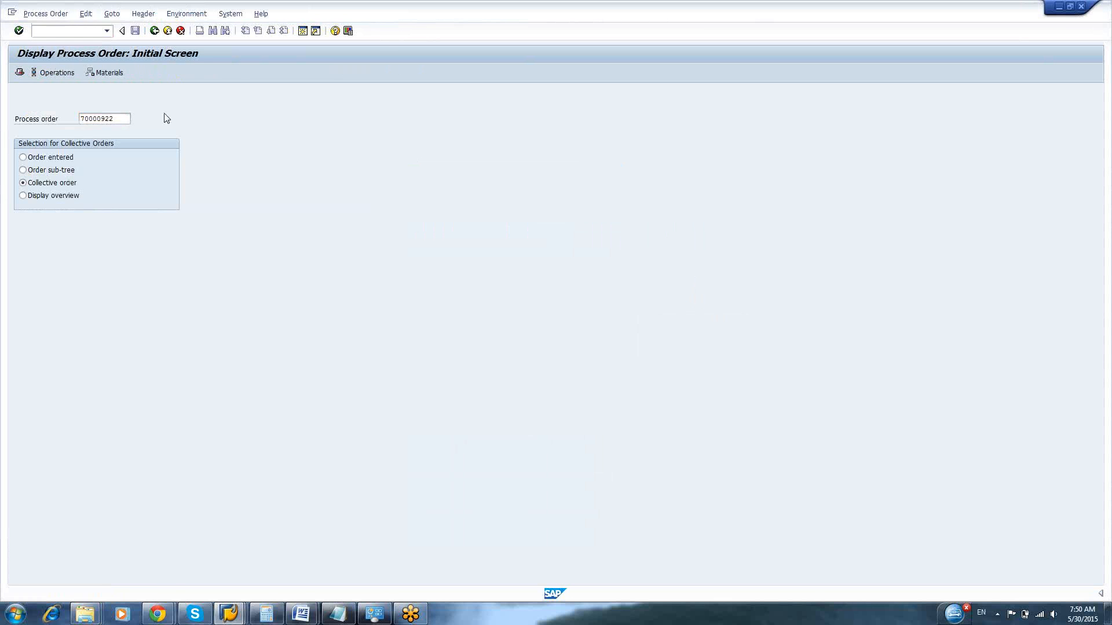
pyautogui.press('Return')
pyautogui.press('Return')
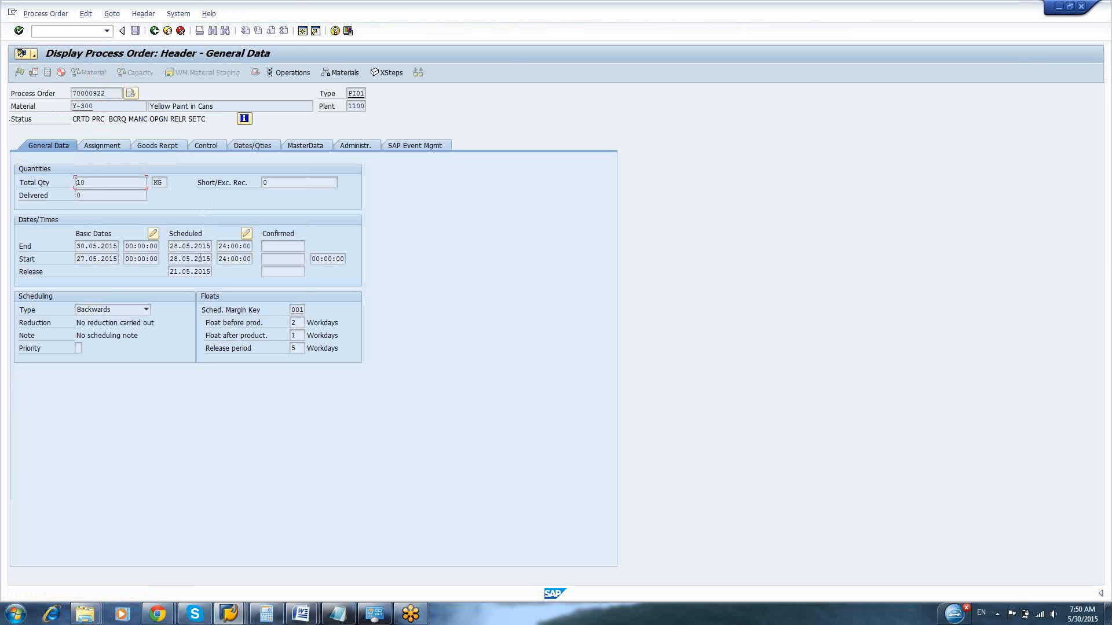
pyautogui.click(98, 259)
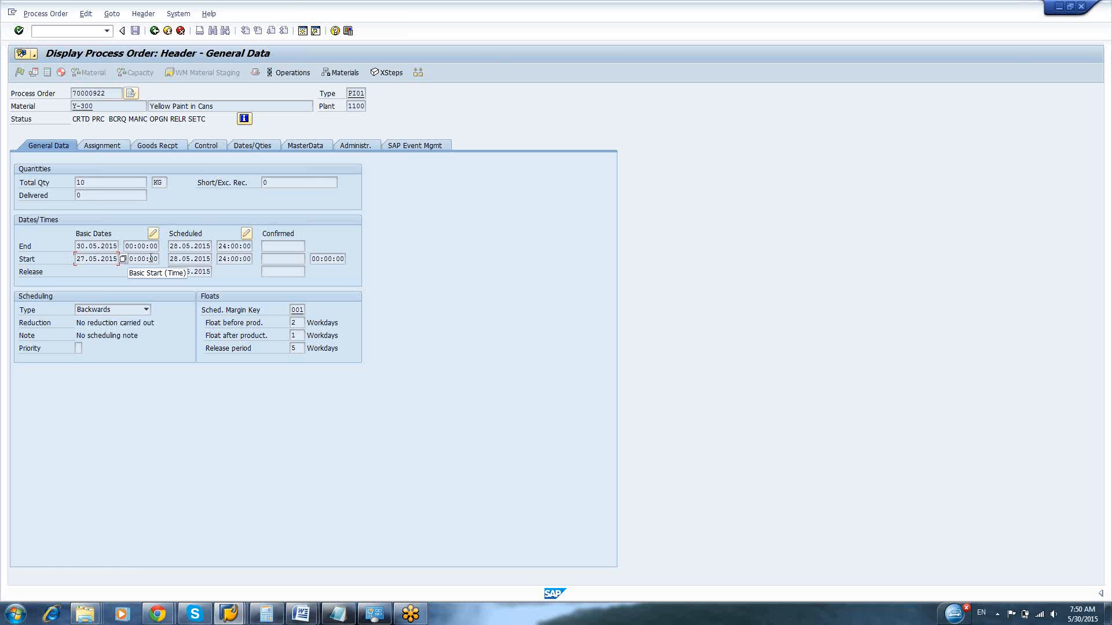
# Compare the explosion date calendar in the change session with the basic dates in the process order display
pyautogui.hotkey('alt', 'Tab')
pyautogui.hotkey('alt', 'Tab')
pyautogui.hotkey('alt', 'Tab')
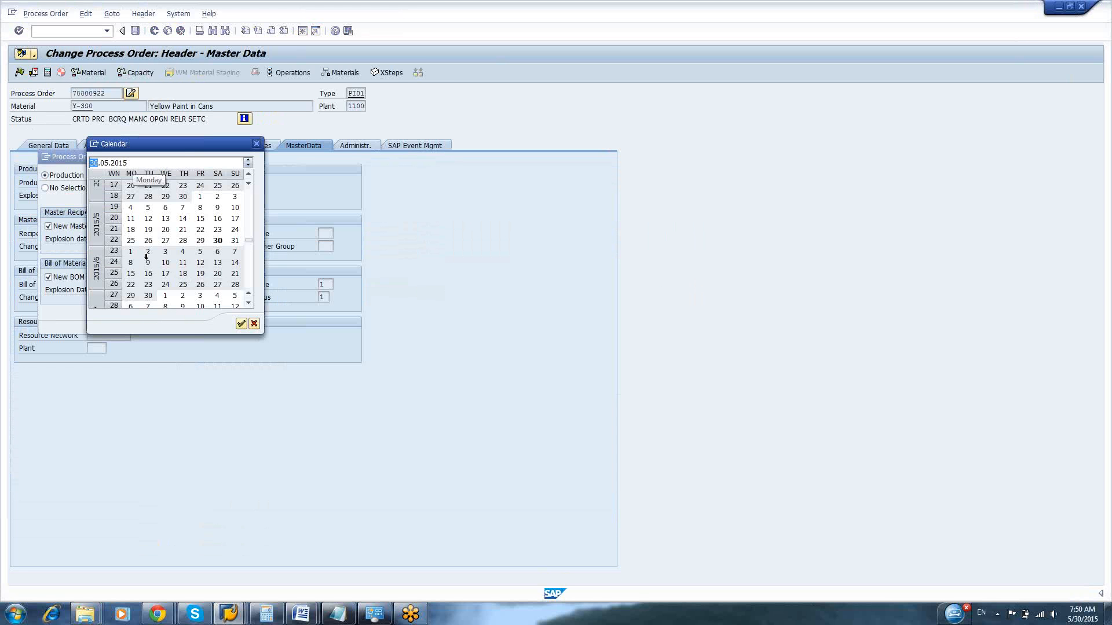
pyautogui.click(95, 144)
pyautogui.click(121, 190)
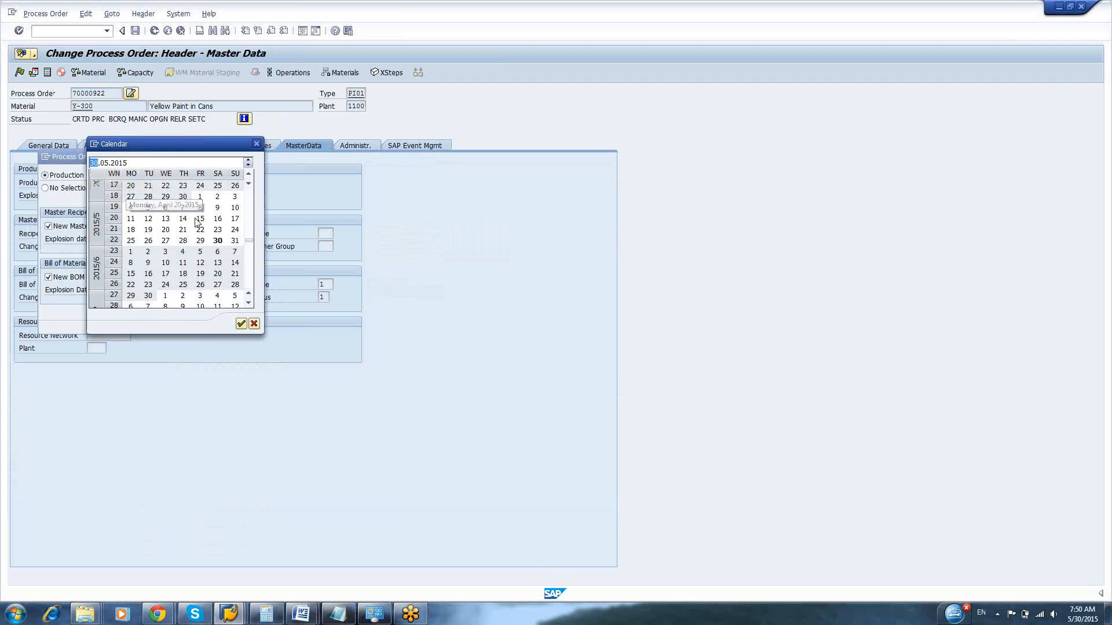
pyautogui.click(649, 342)
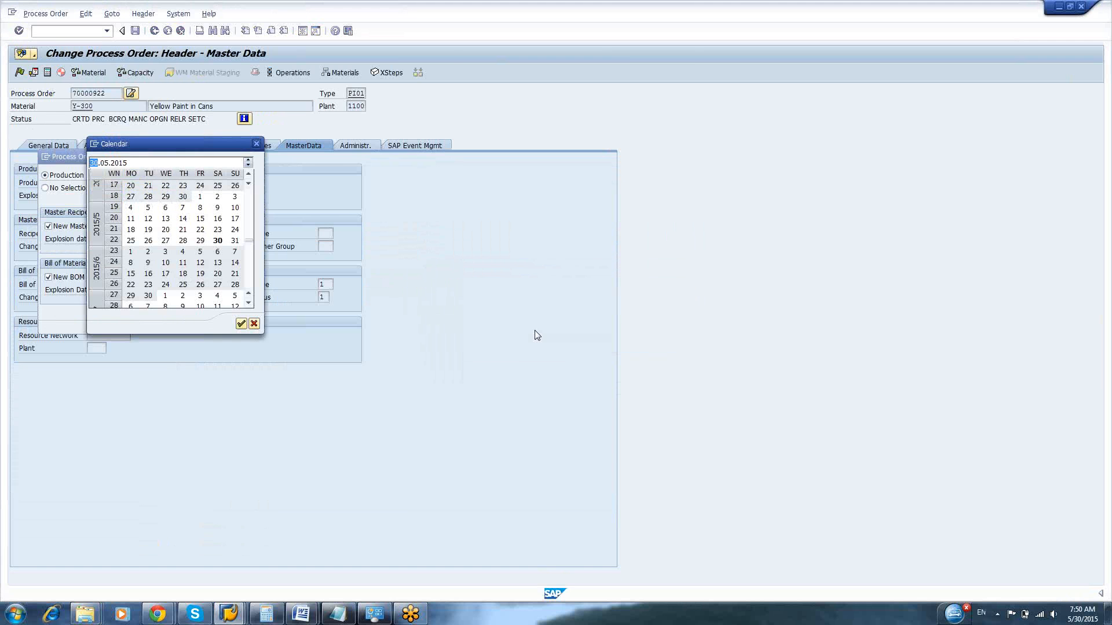
pyautogui.hotkey('alt', 'Tab')
pyautogui.hotkey('alt', 'Tab')
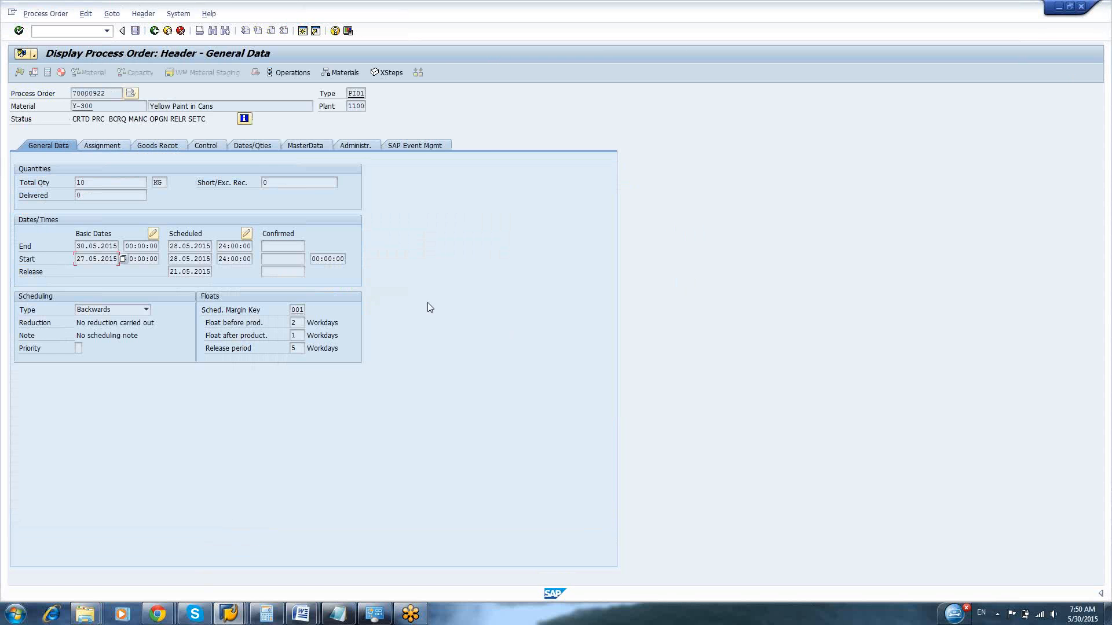
# Leave the order display, show the Y-300 material BOM in plant 1100 with transaction CS03 and examine the valid-from date of alternative 1
pyautogui.press('F3')
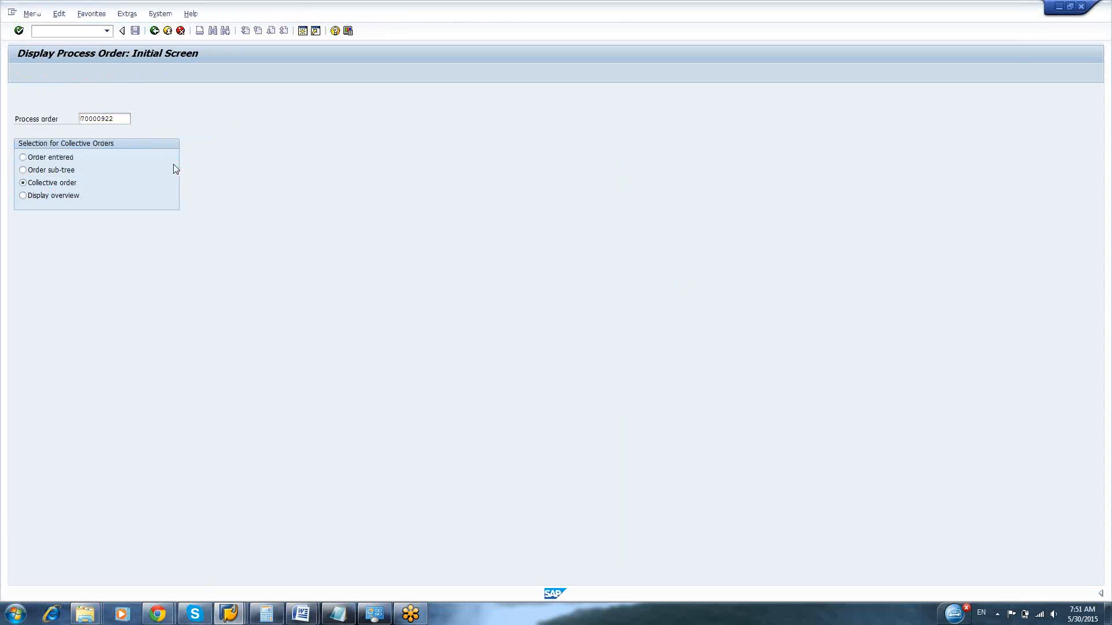
pyautogui.press('F3')
pyautogui.click(32, 31)
pyautogui.write('ds03')
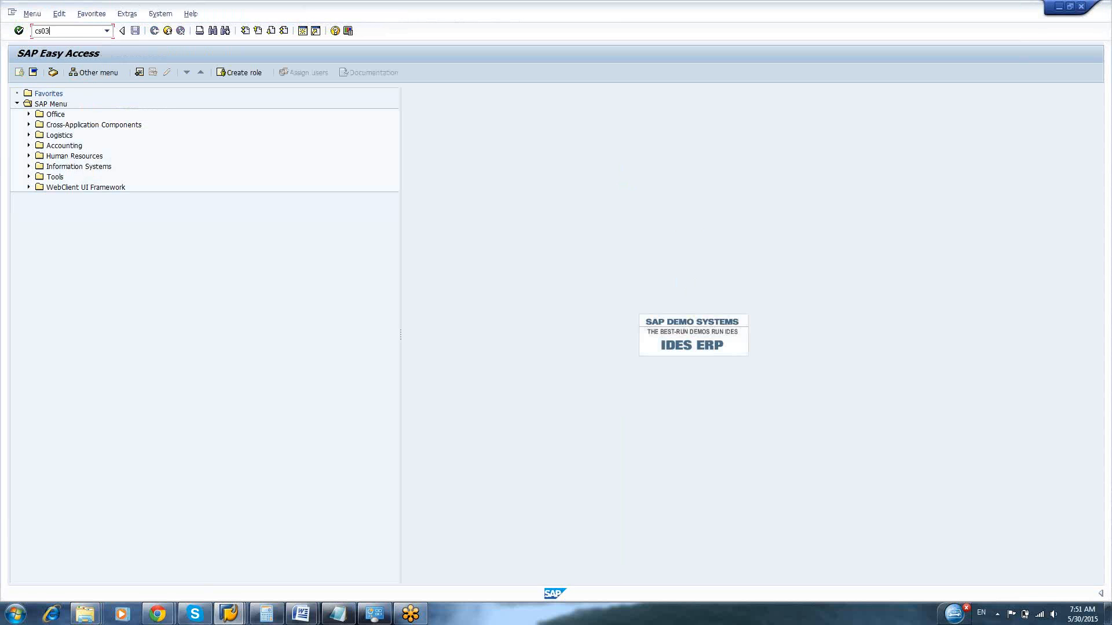
pyautogui.press('Return')
pyautogui.press('Return')
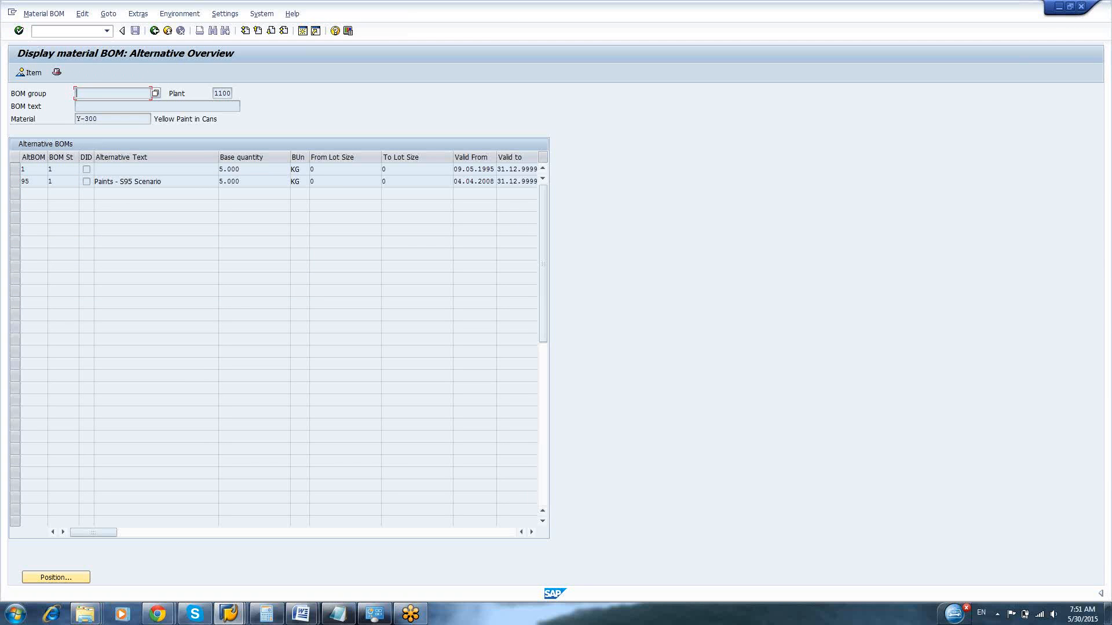
pyautogui.click(469, 169)
pyautogui.moveTo(497, 159); pyautogui.dragTo(451, 169)
pyautogui.hotkey('ctrl', 'c')
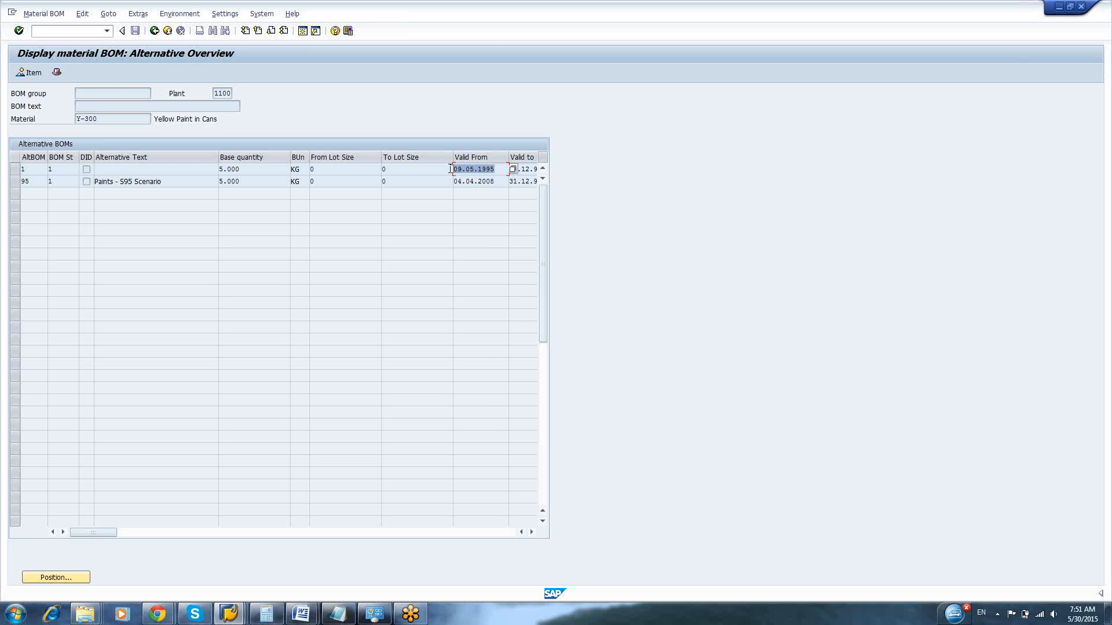
pyautogui.click(451, 169)
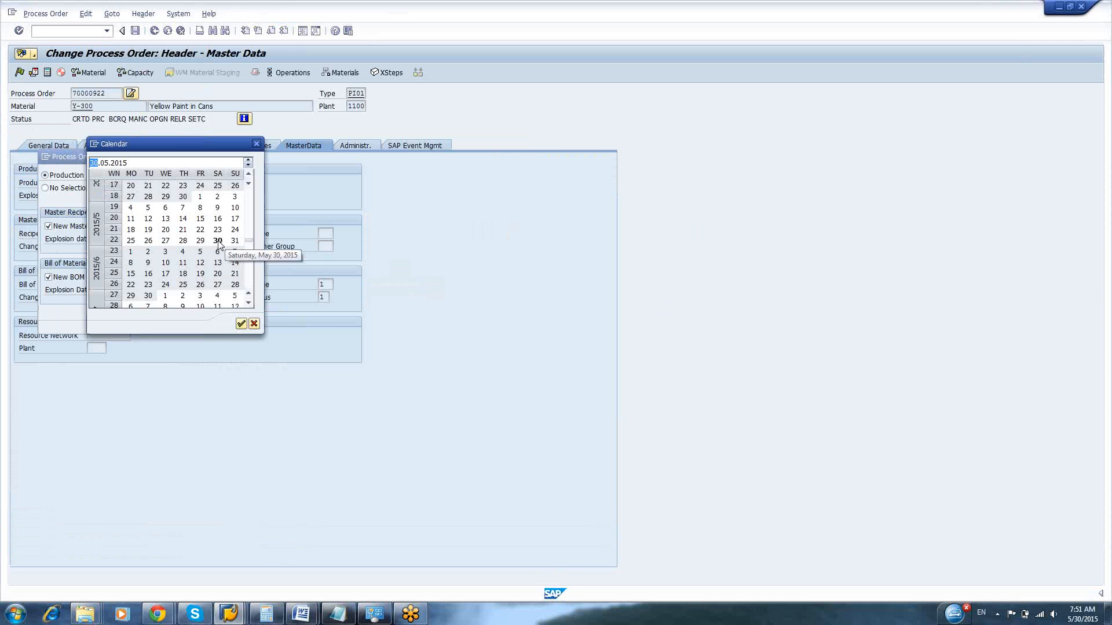
# Close the calendar and copy alternative 1's valid-from date 09.05.1995 from the BOM display into the order's BOM explosion date
pyautogui.moveTo(172, 144); pyautogui.dragTo(344, 205)
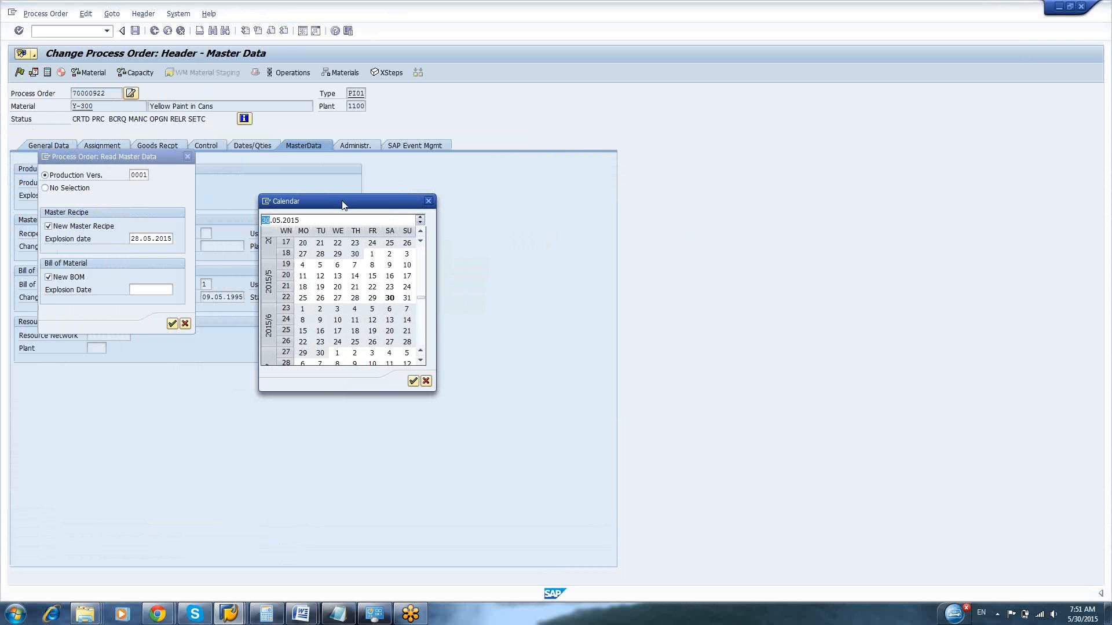
pyautogui.click(428, 203)
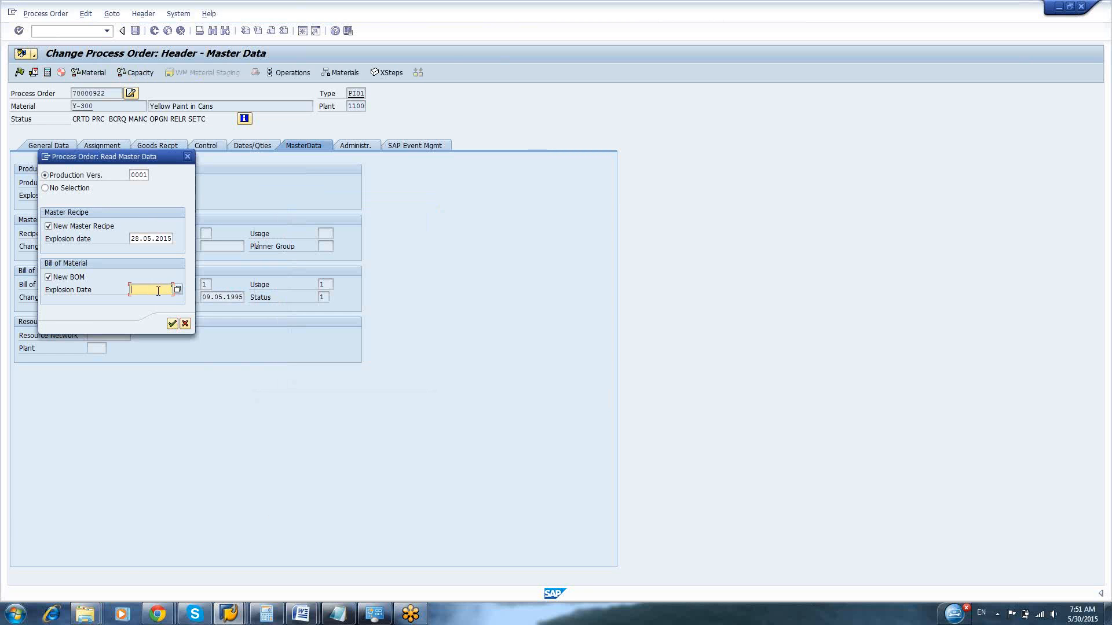
pyautogui.hotkey('alt', 'Tab')
pyautogui.hotkey('alt', 'Tab')
pyautogui.hotkey('alt', 'Tab')
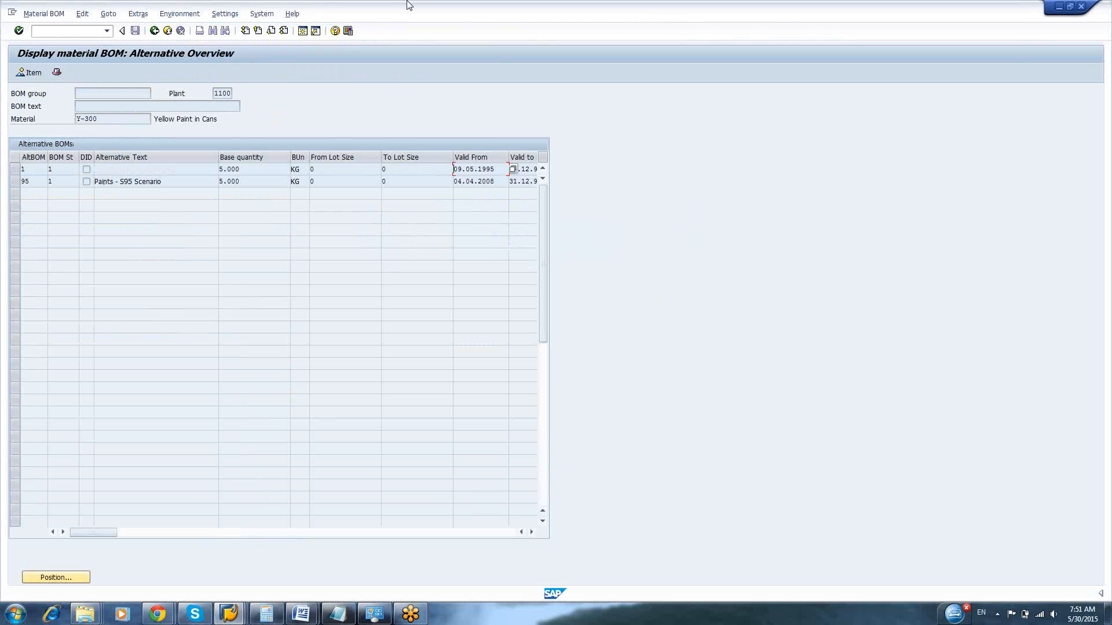
pyautogui.click(348, 31)
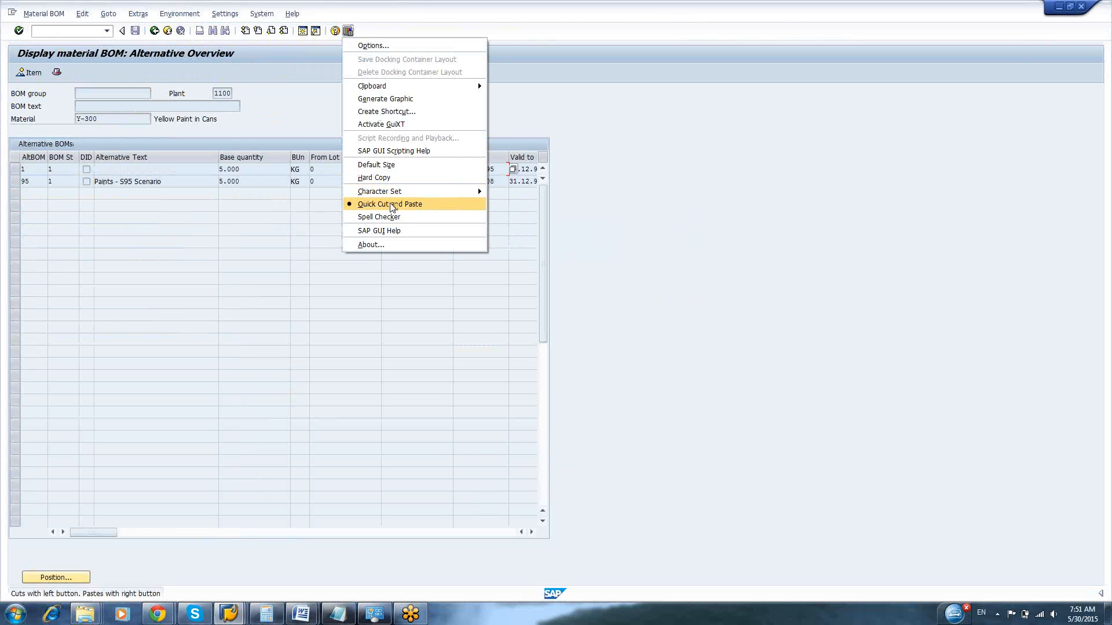
pyautogui.click(392, 205)
pyautogui.moveTo(497, 169); pyautogui.dragTo(440, 168)
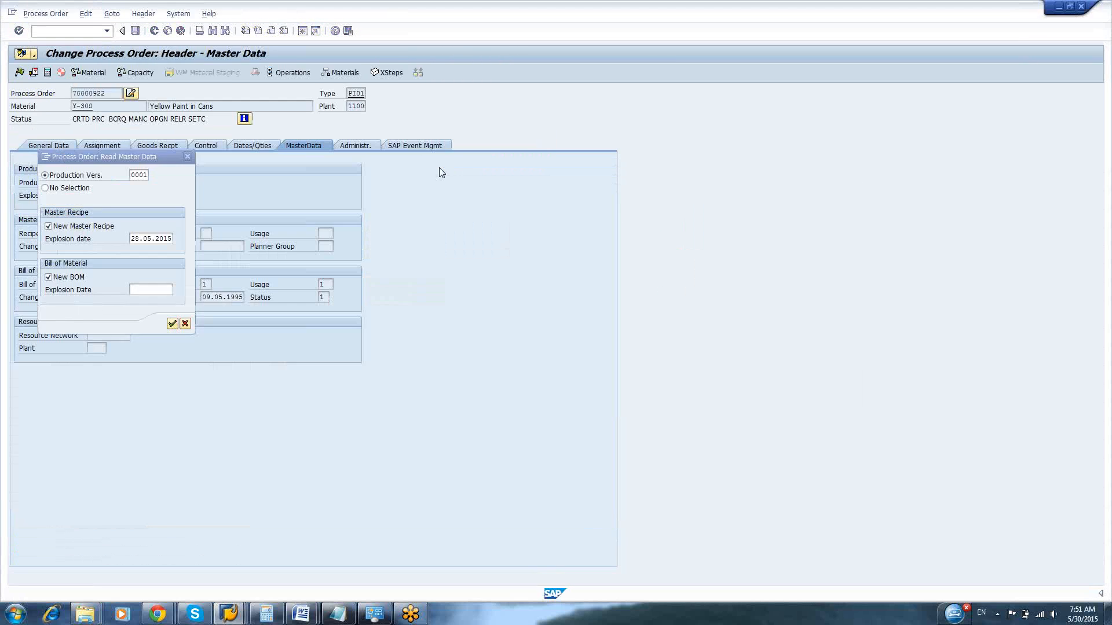
pyautogui.hotkey('ctrl', 'v')
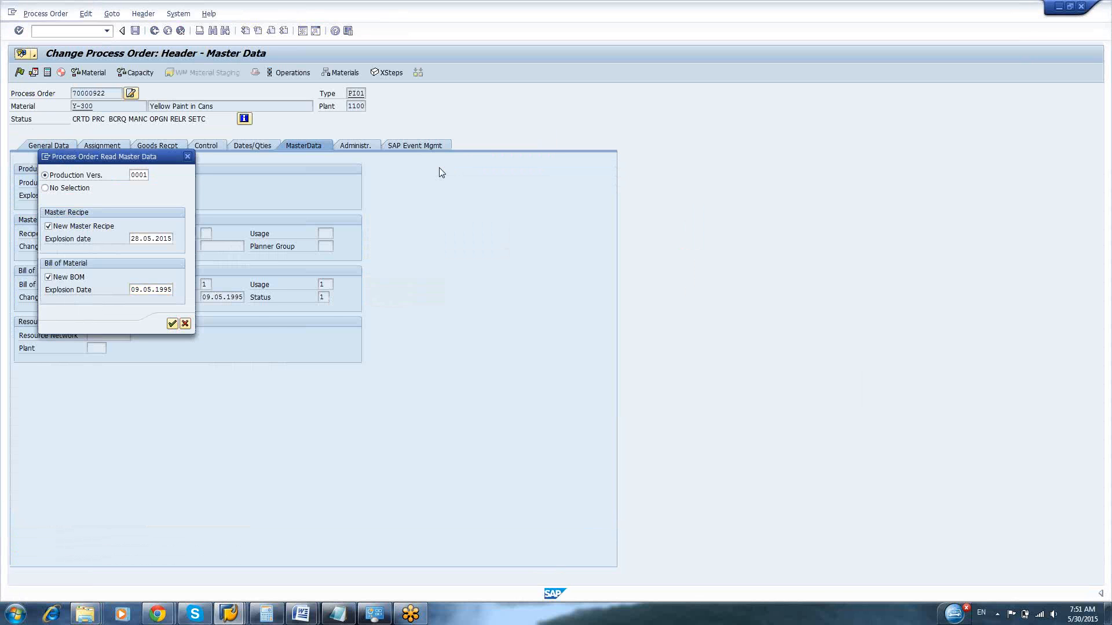
# Read the new master data into the process order, acknowledge the messages, and save the order
pyautogui.press('Return')
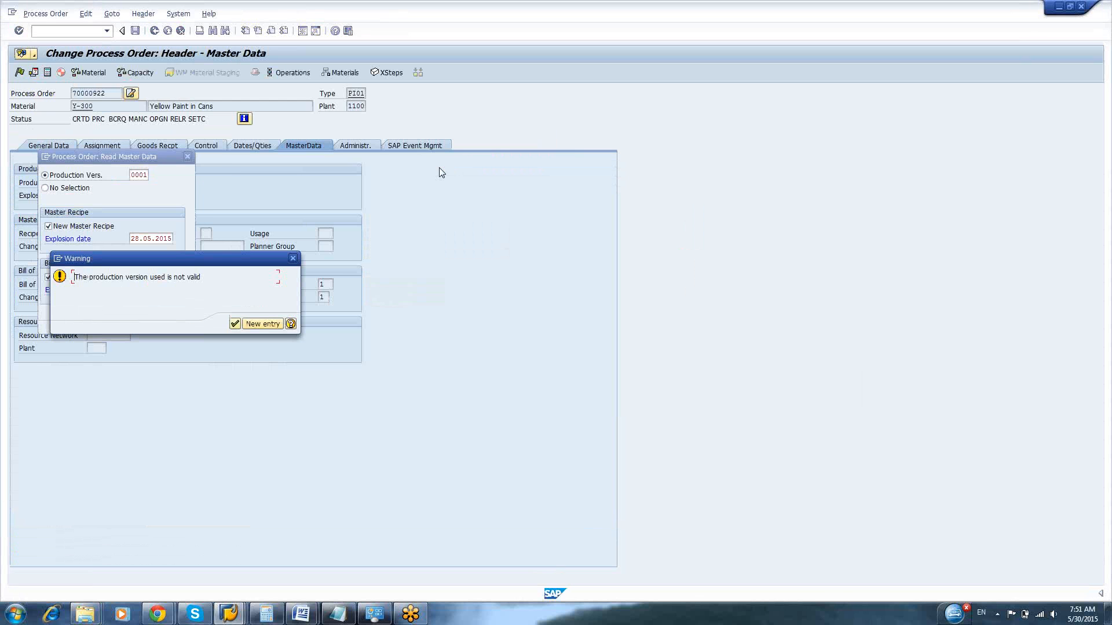
pyautogui.press('Return')
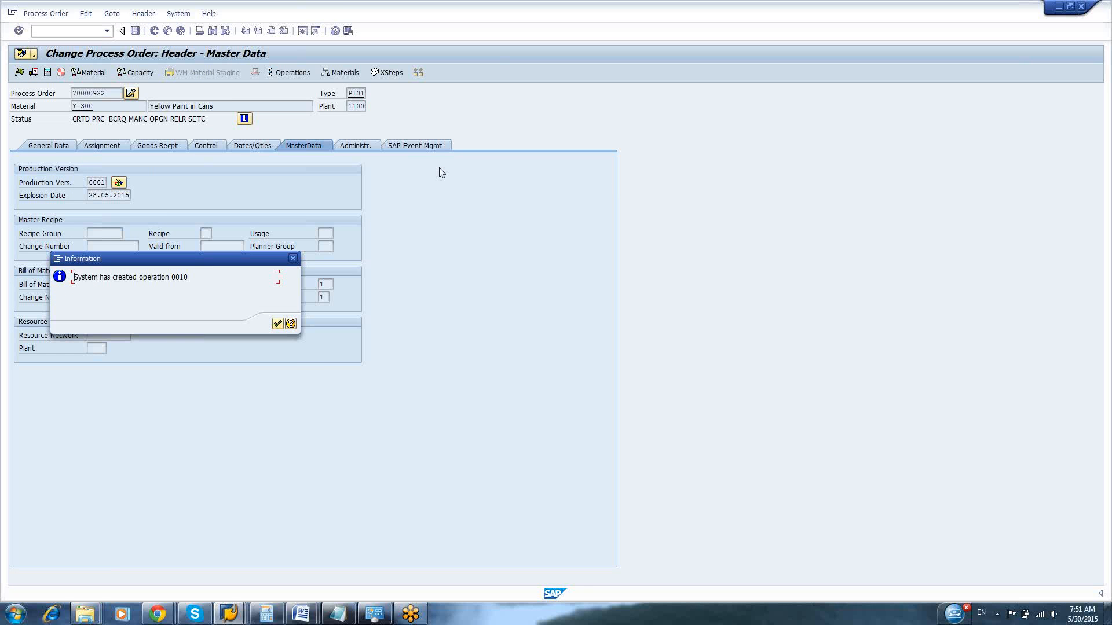
pyautogui.press('Return')
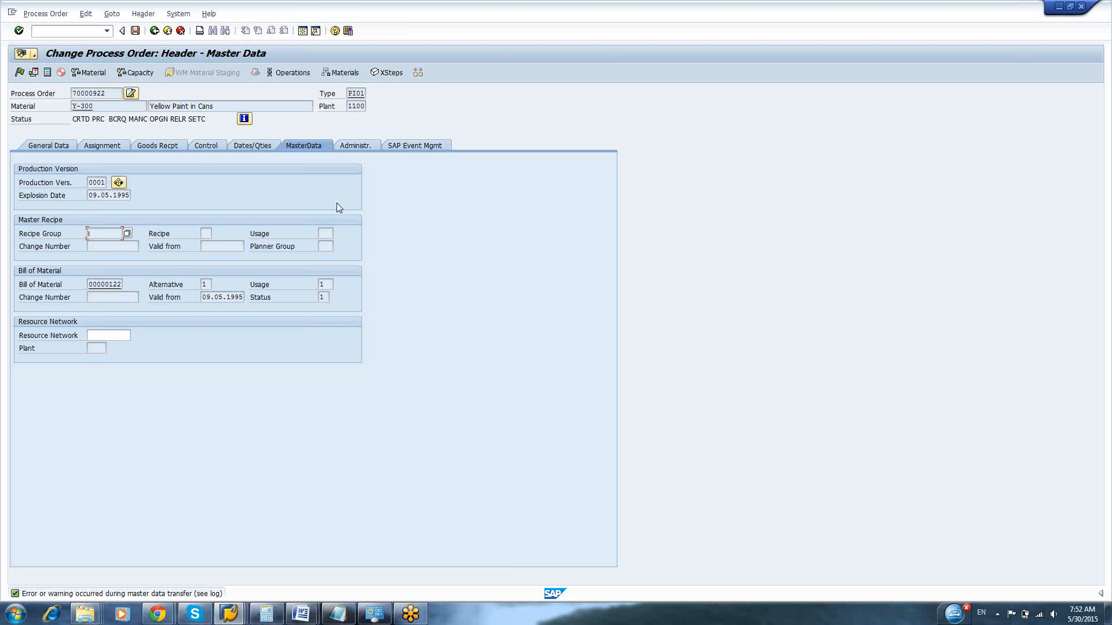
pyautogui.press('Return')
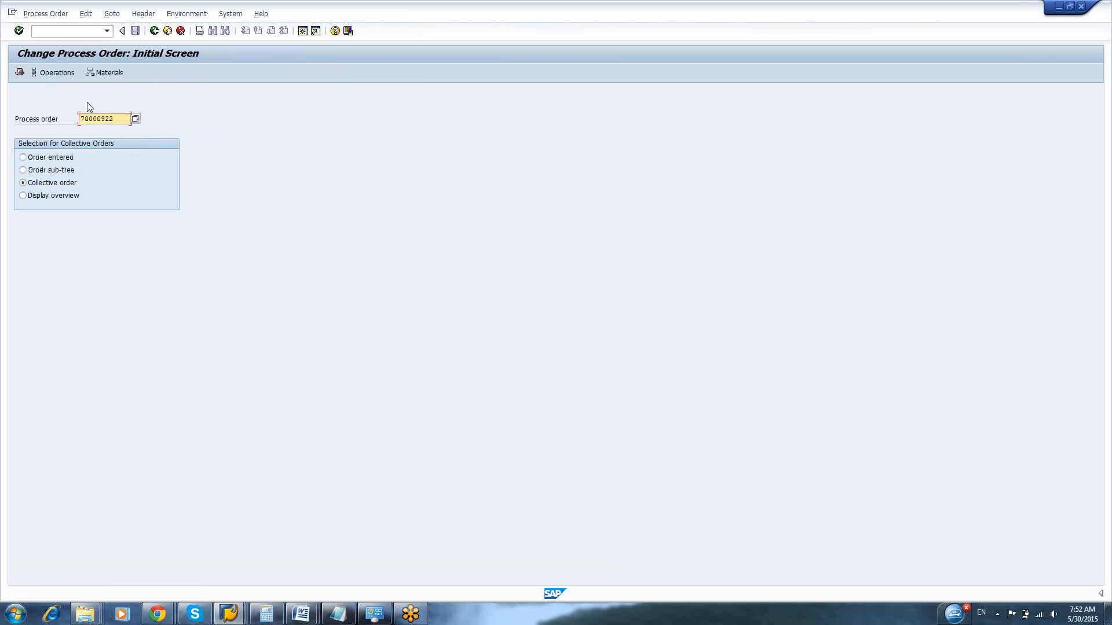
pyautogui.press('F3')
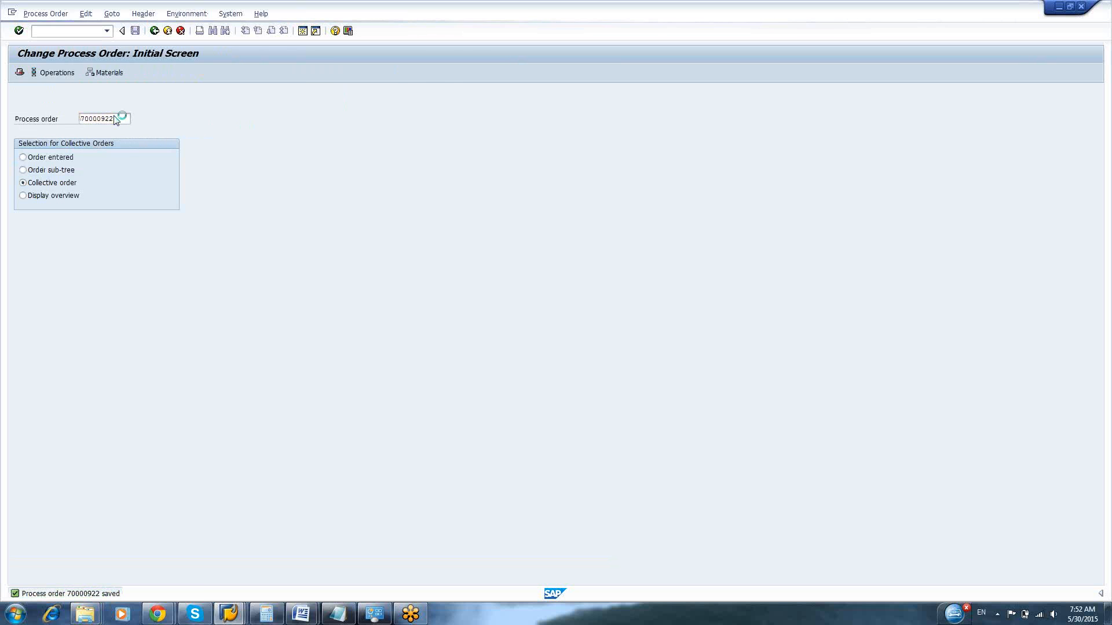
# Start creating a material with transaction MM01 and begin the material number with Y
pyautogui.write('mm01')
pyautogui.press('Return')
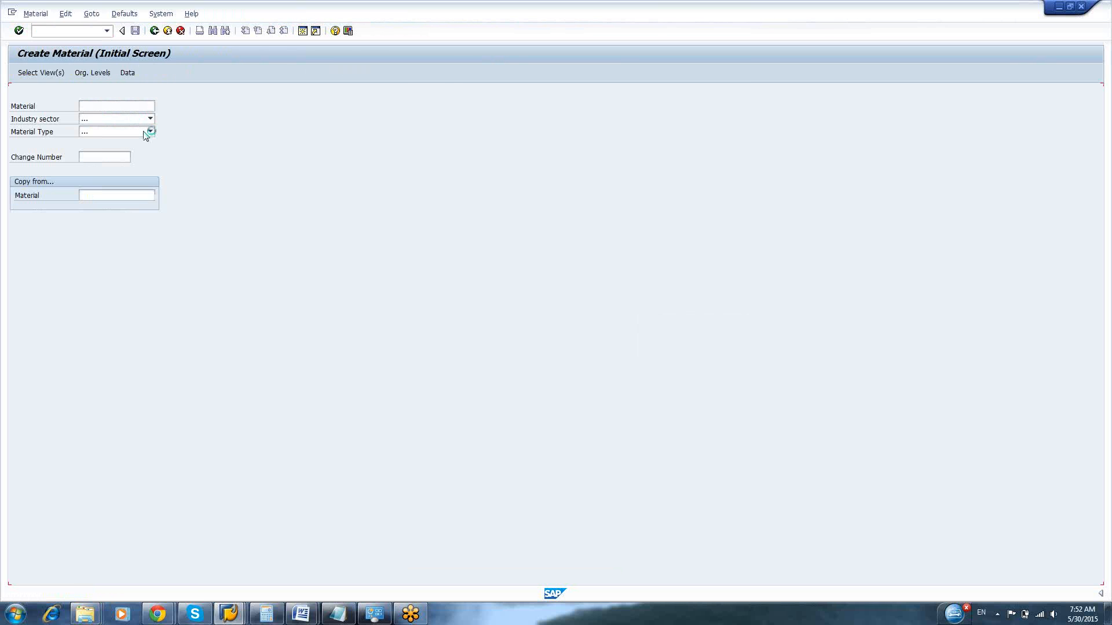
pyautogui.click(149, 107)
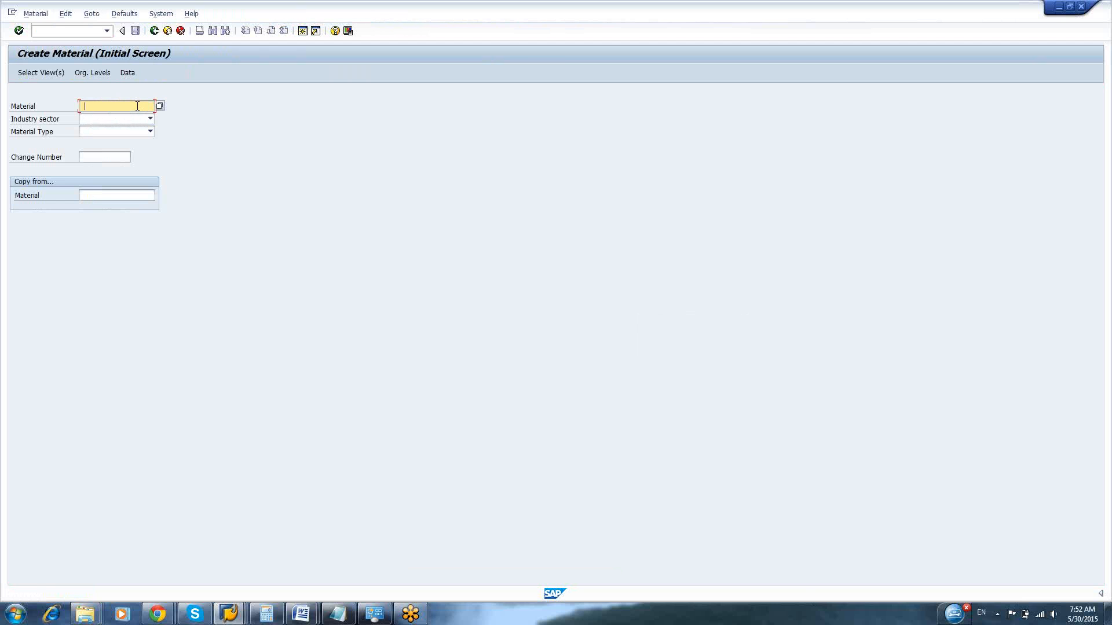
pyautogui.write('Y/100')
pyautogui.press('BackSpace')
pyautogui.press('BackSpace')
pyautogui.press('BackSpace')
pyautogui.press('BackSpace')
# Switch the keyboard language to Swedish and enter Y-300 as the material to bring in its industry sector and material type
pyautogui.click(985, 614)
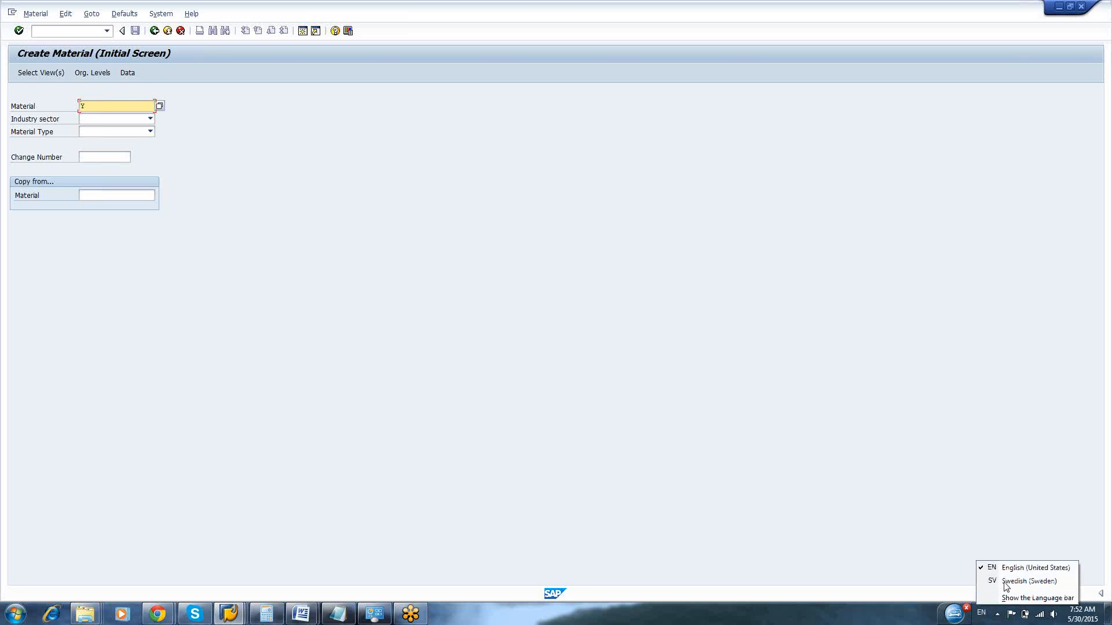
pyautogui.click(1006, 580)
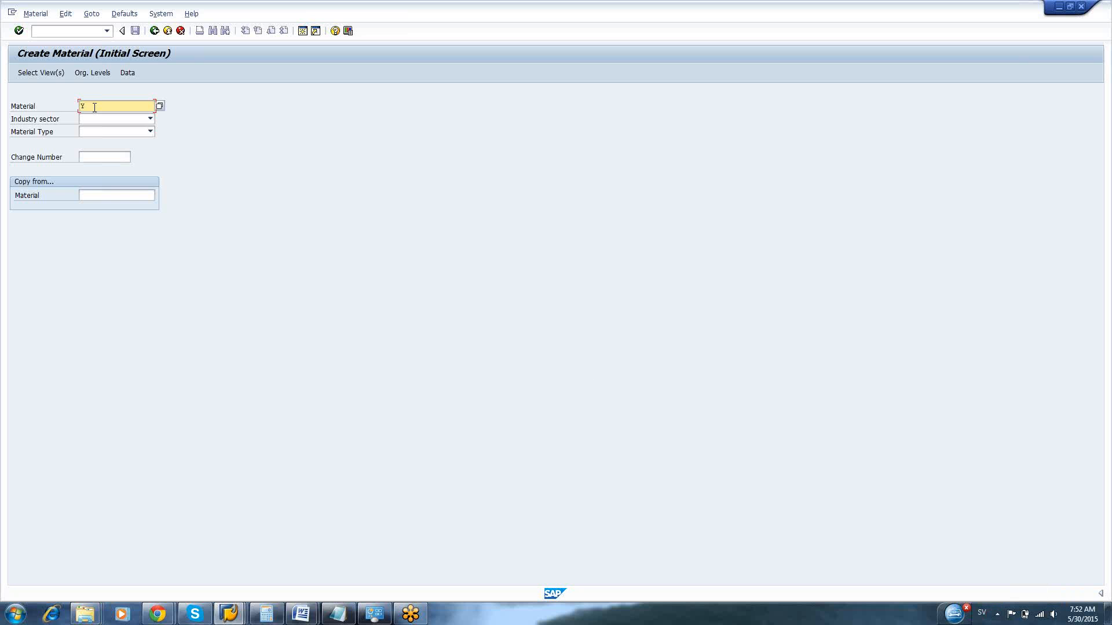
pyautogui.write('-300')
pyautogui.press('Return')
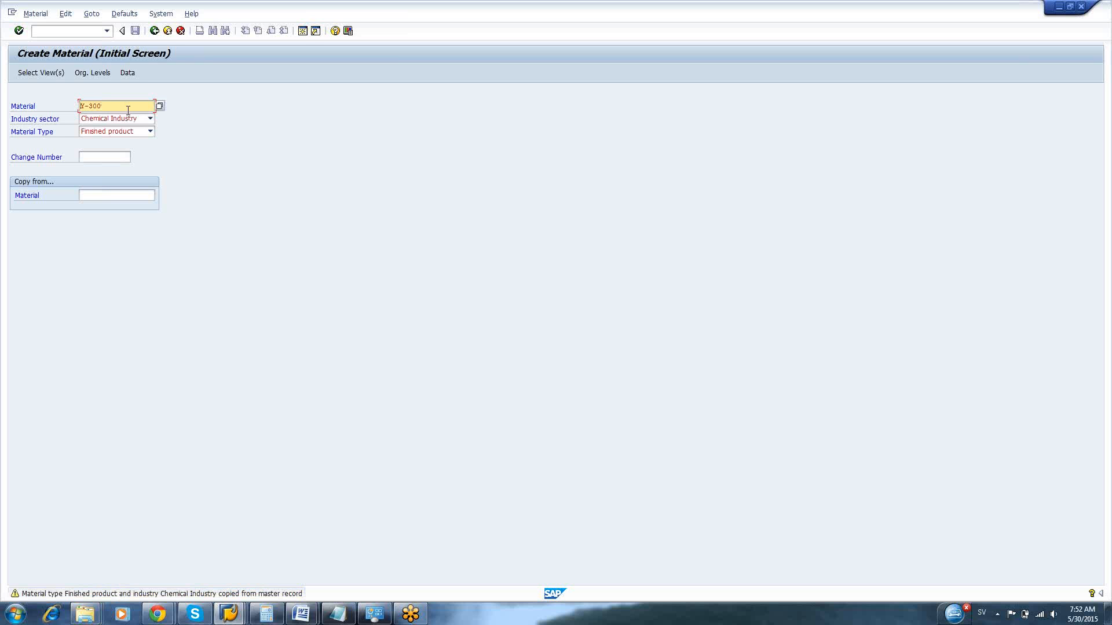
# Replace the material number with aloka
pyautogui.press('BackSpace')
pyautogui.press('BackSpace')
pyautogui.press('BackSpace')
pyautogui.press('BackSpace')
pyautogui.press('BackSpace')
pyautogui.write('Alk')
pyautogui.press('BackSpace')
pyautogui.press('BackSpace')
pyautogui.press('BackSpace')
pyautogui.write('aloka')
# Set Y-300 as the material to copy from and extend the new material number to aloka-300
pyautogui.click(103, 195)
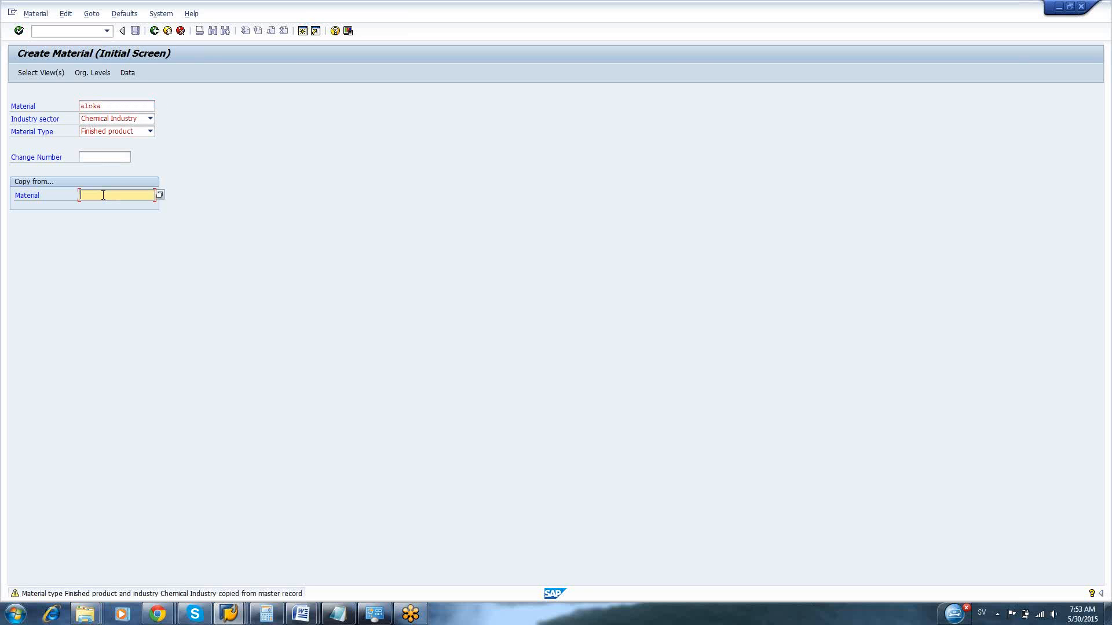
pyautogui.write('r')
pyautogui.write('-300')
pyautogui.click(116, 104)
pyautogui.write('-300')
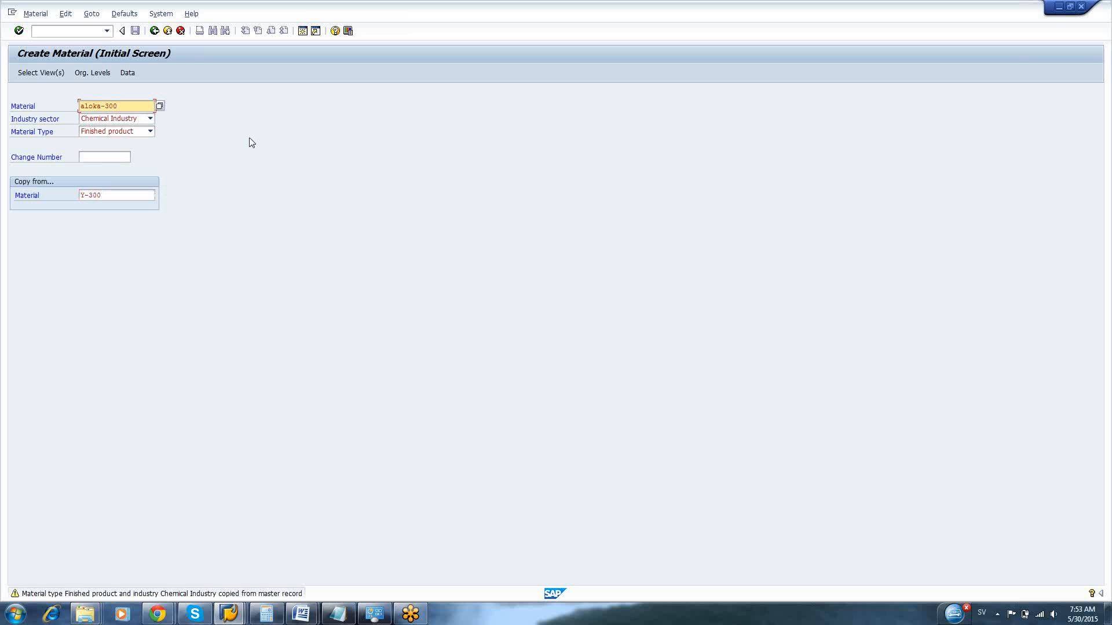
# Select all views for the new material and continue to the organizational levels
pyautogui.press('Return')
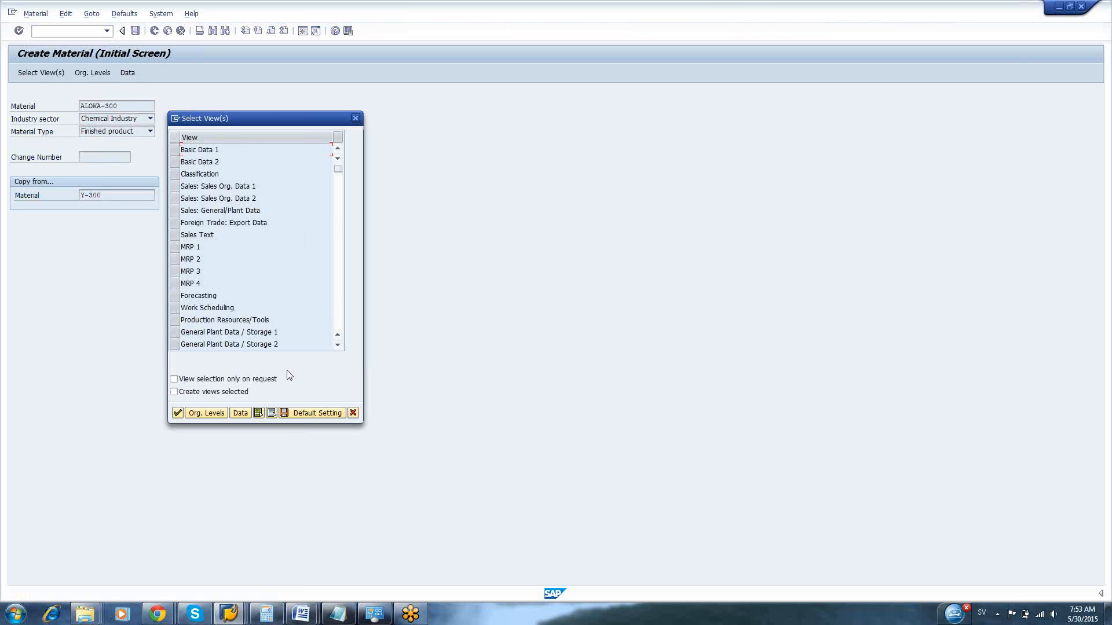
pyautogui.click(258, 413)
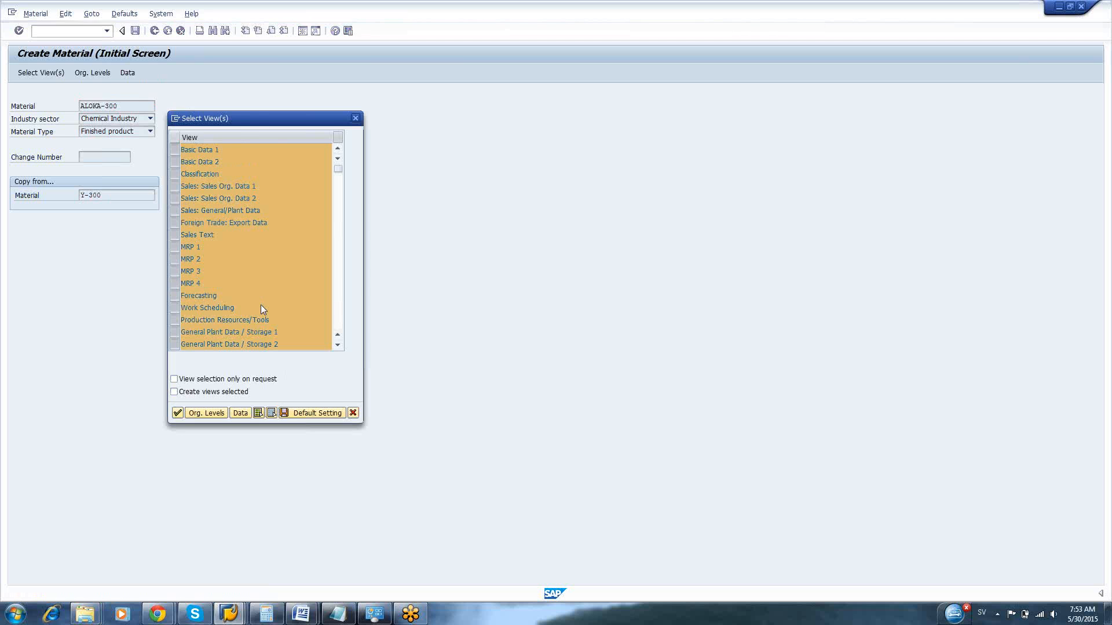
pyautogui.press('Return')
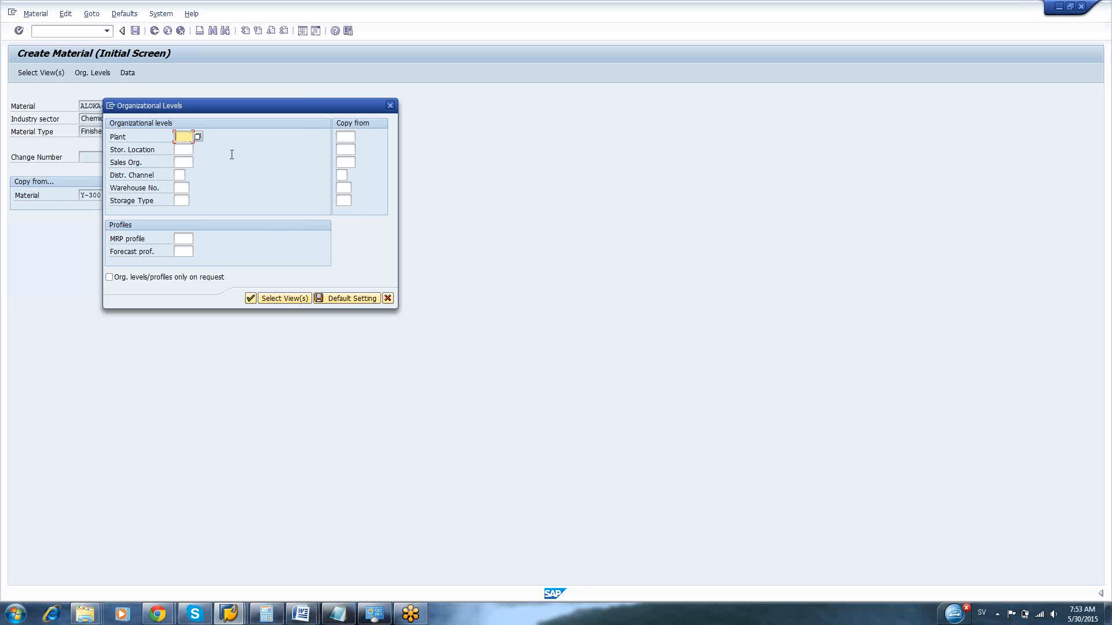
# Set the copy-from organizational levels to plant 1100 and storage location 0001
pyautogui.click(346, 135)
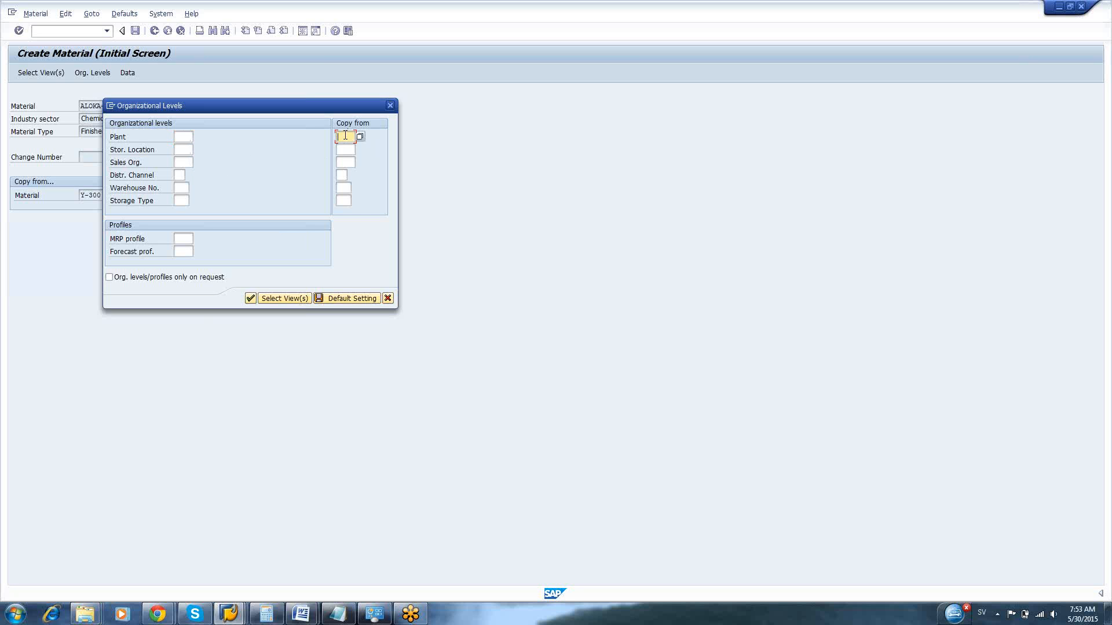
pyautogui.write('100')
pyautogui.press('BackSpace')
pyautogui.press('BackSpace')
pyautogui.press('BackSpace')
pyautogui.write('100')
pyautogui.press('BackSpace')
pyautogui.write('100')
pyautogui.click(347, 149)
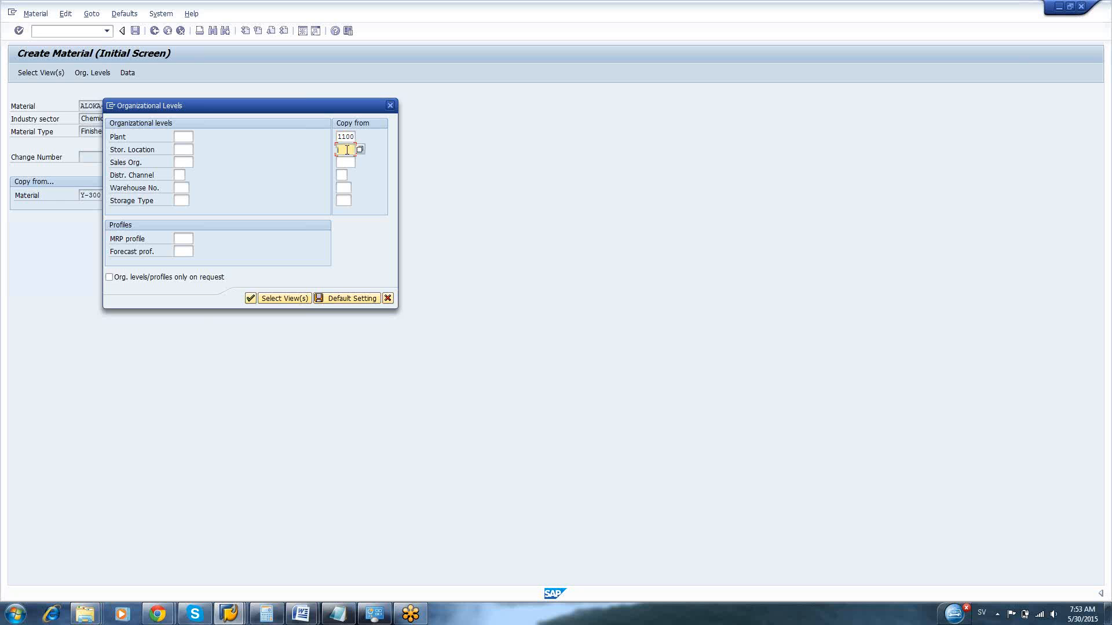
pyautogui.write('001')
pyautogui.click(350, 164)
pyautogui.click(350, 149)
pyautogui.write('01')
# Set the copy-from sales organization to 1000 and distribution channel to 10
pyautogui.click(346, 159)
pyautogui.write('1000')
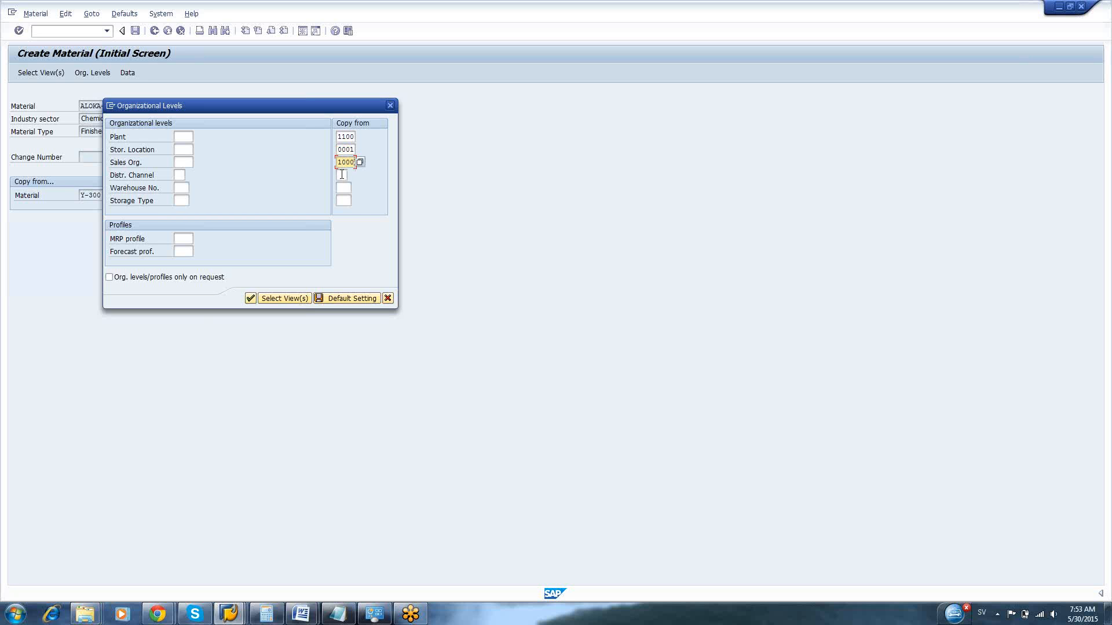
pyautogui.click(341, 174)
pyautogui.write('10')
pyautogui.click(342, 188)
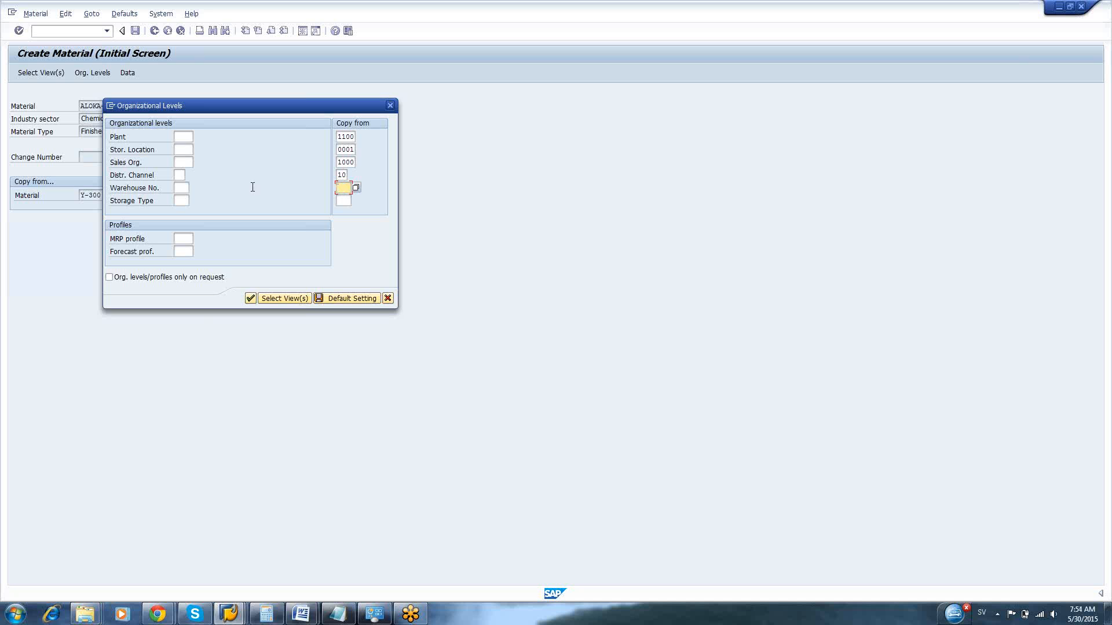
# Set the new material's levels to plant 1100, storage location 0001, sales organization 1000 and distribution channel 10, and accept them
pyautogui.click(179, 136)
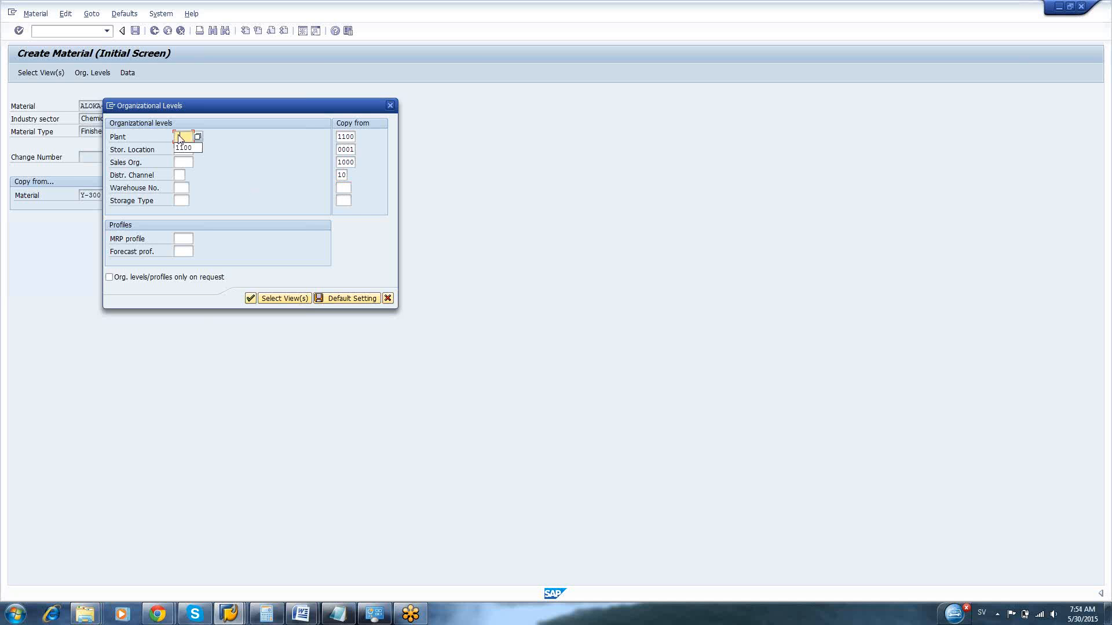
pyautogui.click(183, 148)
pyautogui.click(185, 150)
pyautogui.write('0001')
pyautogui.click(184, 163)
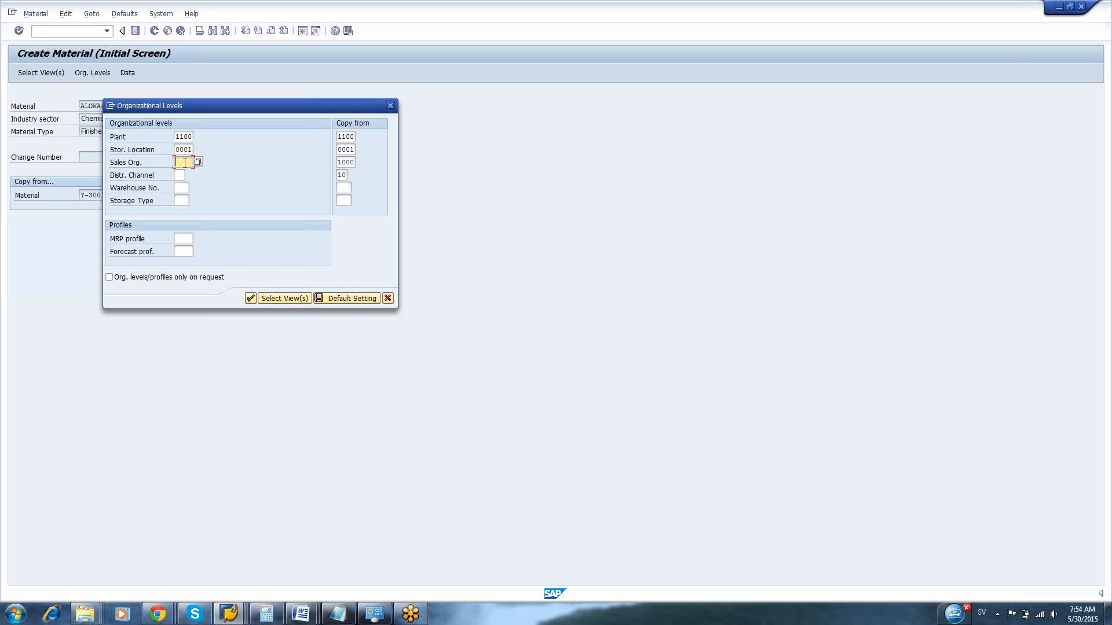
pyautogui.write('1000')
pyautogui.click(179, 175)
pyautogui.write('1')
pyautogui.click(181, 188)
pyautogui.press('Return')
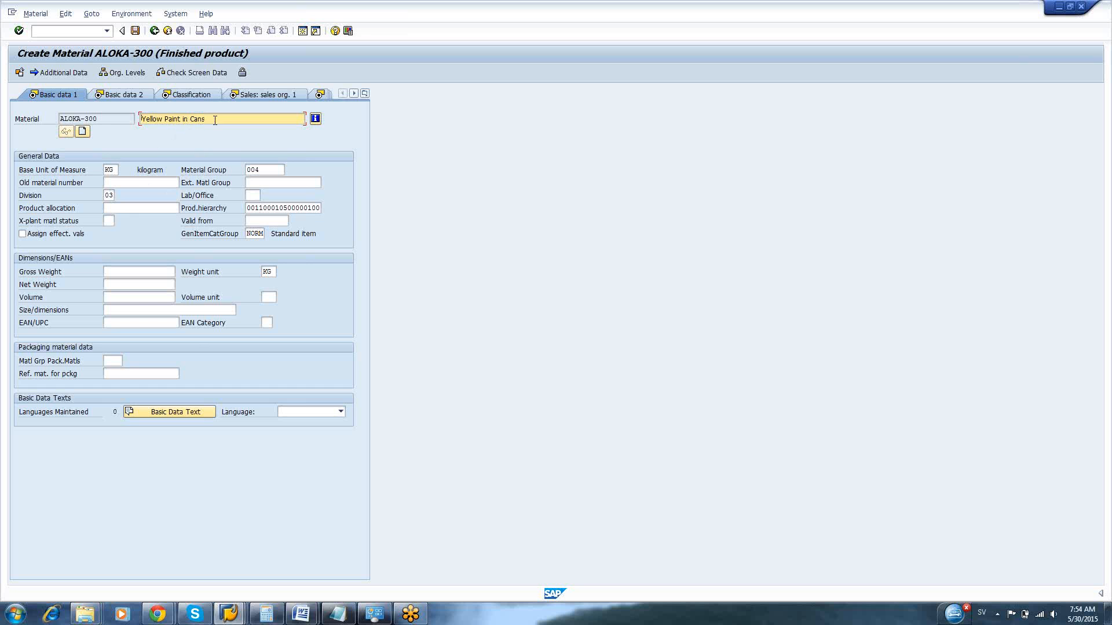
# Change the material description to Aloka Paint in Cans
pyautogui.moveTo(215, 121); pyautogui.dragTo(141, 120)
pyautogui.click(140, 122)
pyautogui.click(162, 120)
pyautogui.press('BackSpace')
pyautogui.press('BackSpace')
pyautogui.press('BackSpace')
pyautogui.press('BackSpace')
pyautogui.press('BackSpace')
pyautogui.press('BackSpace')
pyautogui.write('Aloka Paint')
pyautogui.click(161, 120)
pyautogui.press('Delete')
pyautogui.write('P')
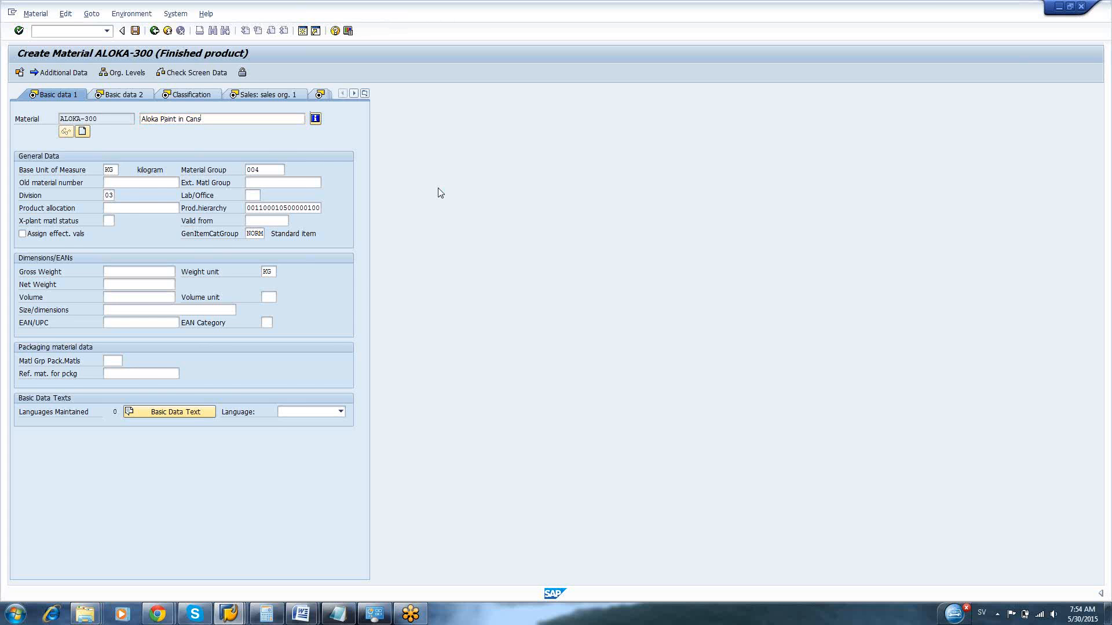
# Accept both basic data views and the Color batch classification, and continue to the first sales organization view
pyautogui.press('Return')
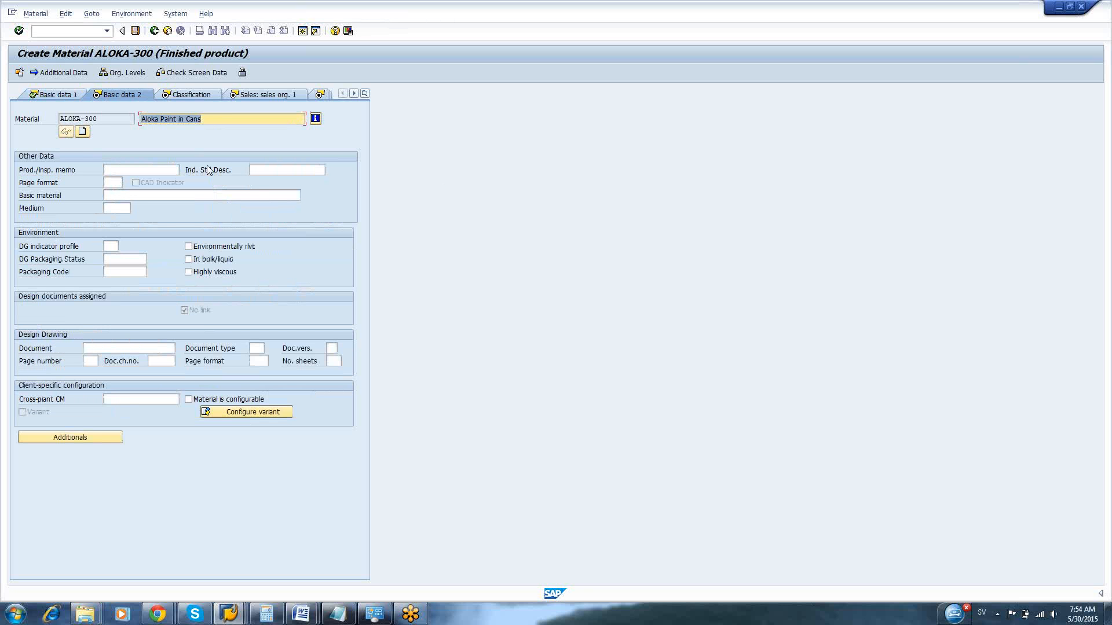
pyautogui.press('Return')
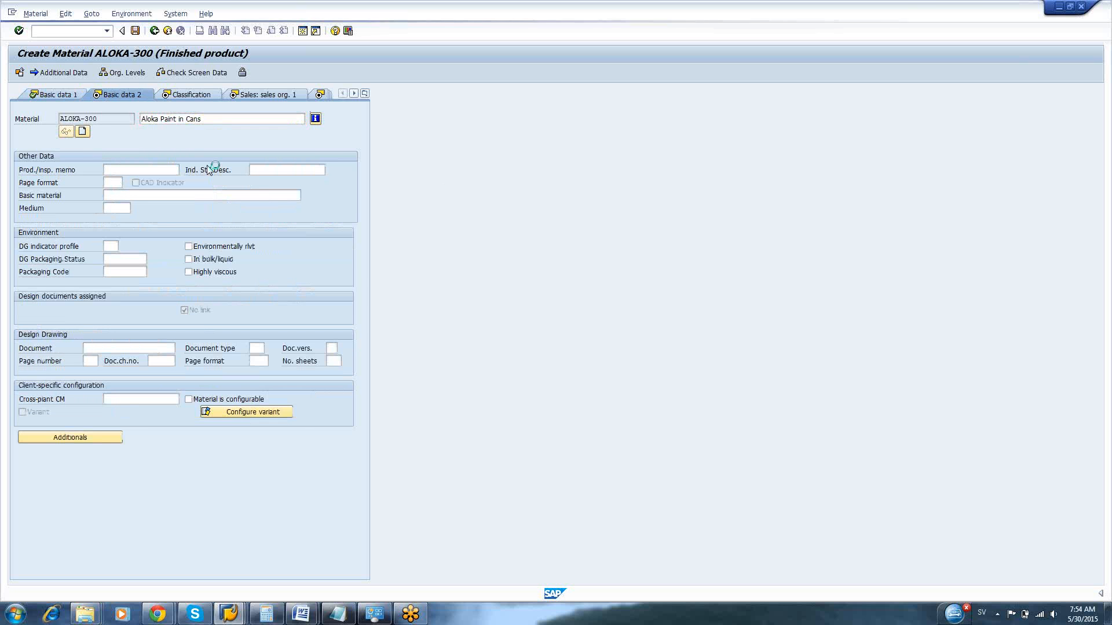
pyautogui.press('Return')
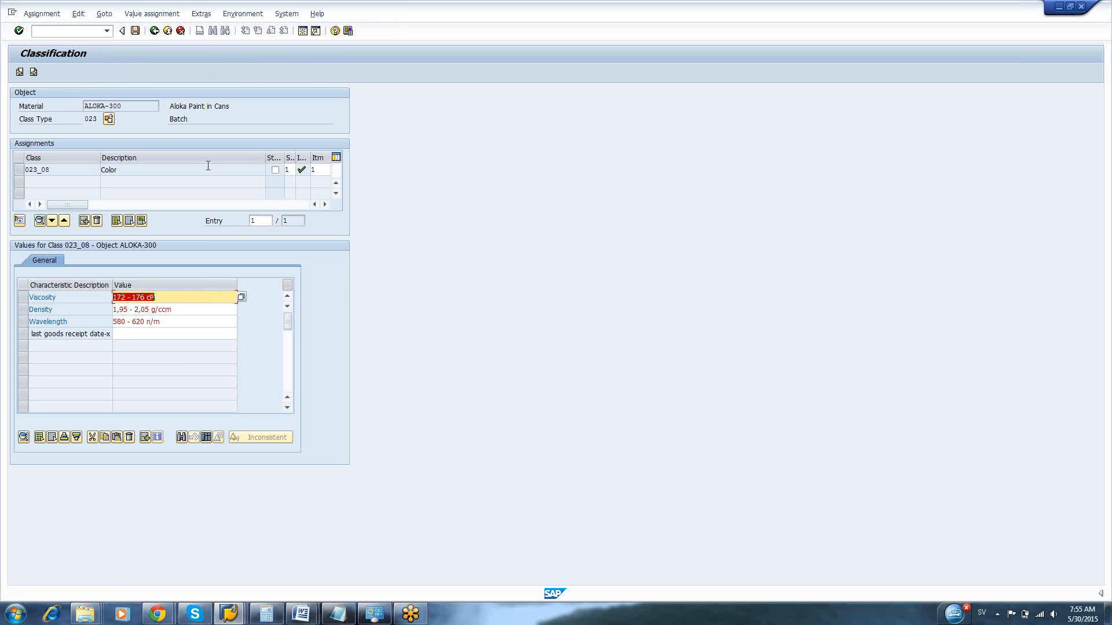
pyautogui.click(33, 72)
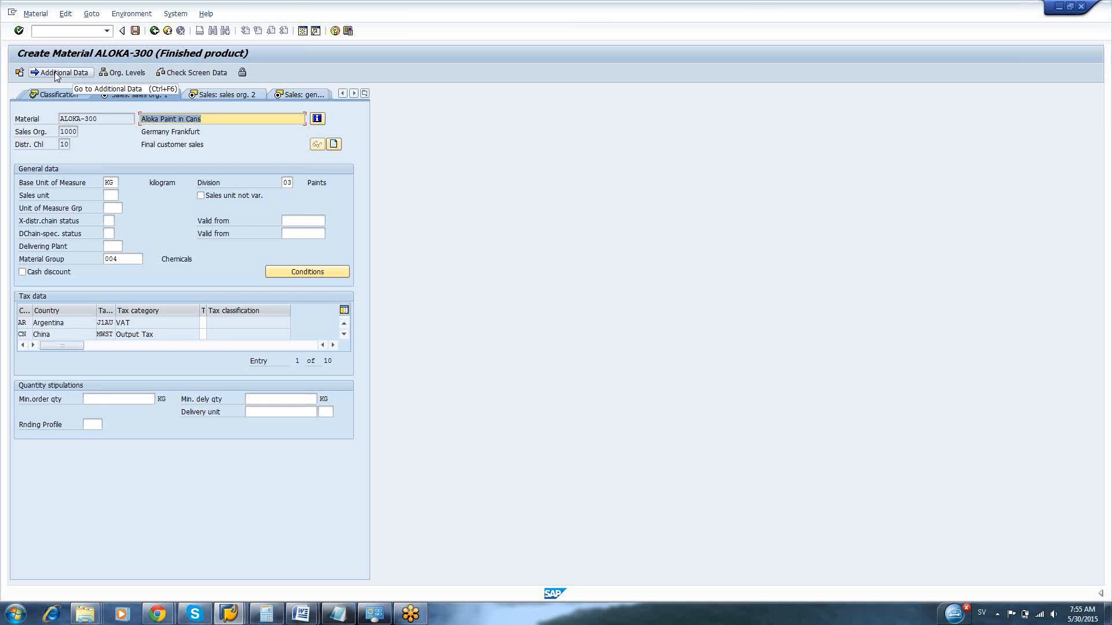
# Go to the material's additional tax data and set tax classification 1 for Argentina's VAT and China's output tax
pyautogui.click(56, 73)
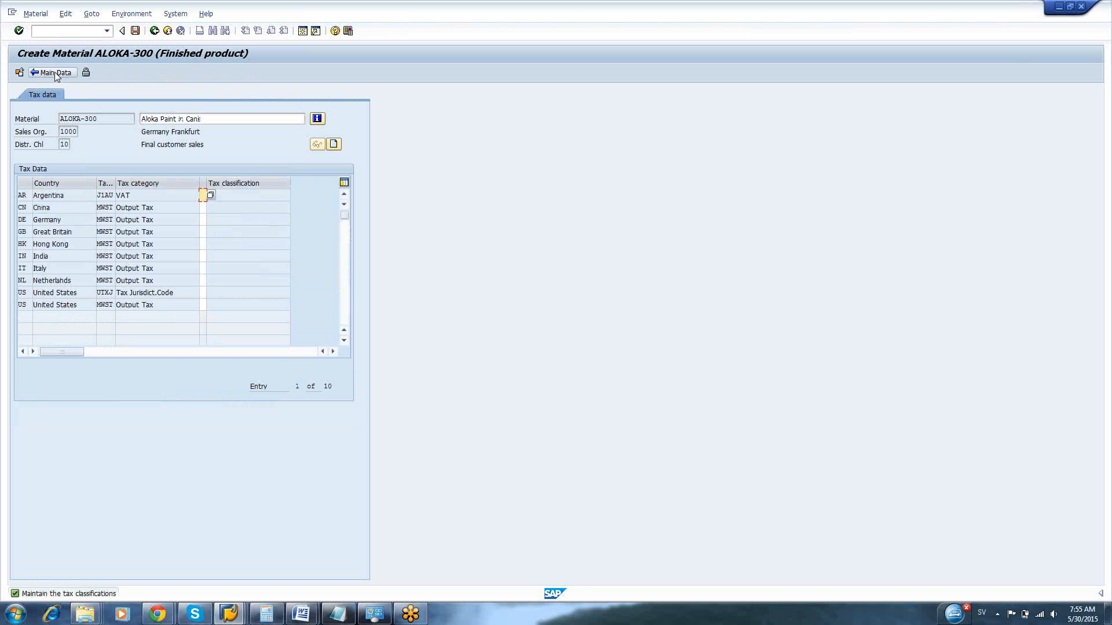
pyautogui.write('1')
pyautogui.click(203, 208)
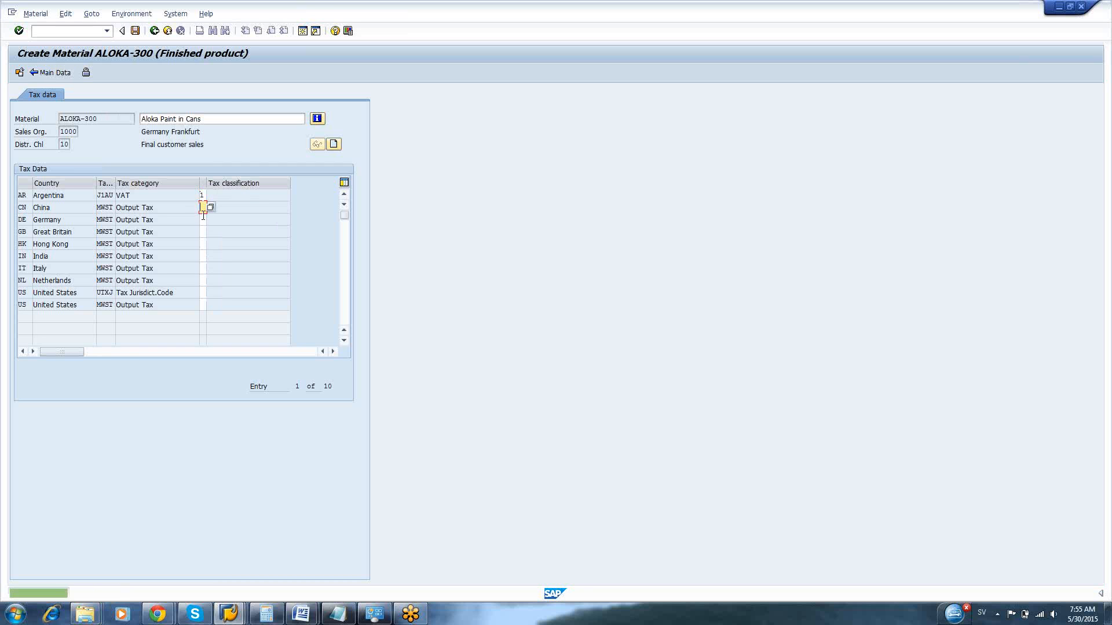
pyautogui.press('Return')
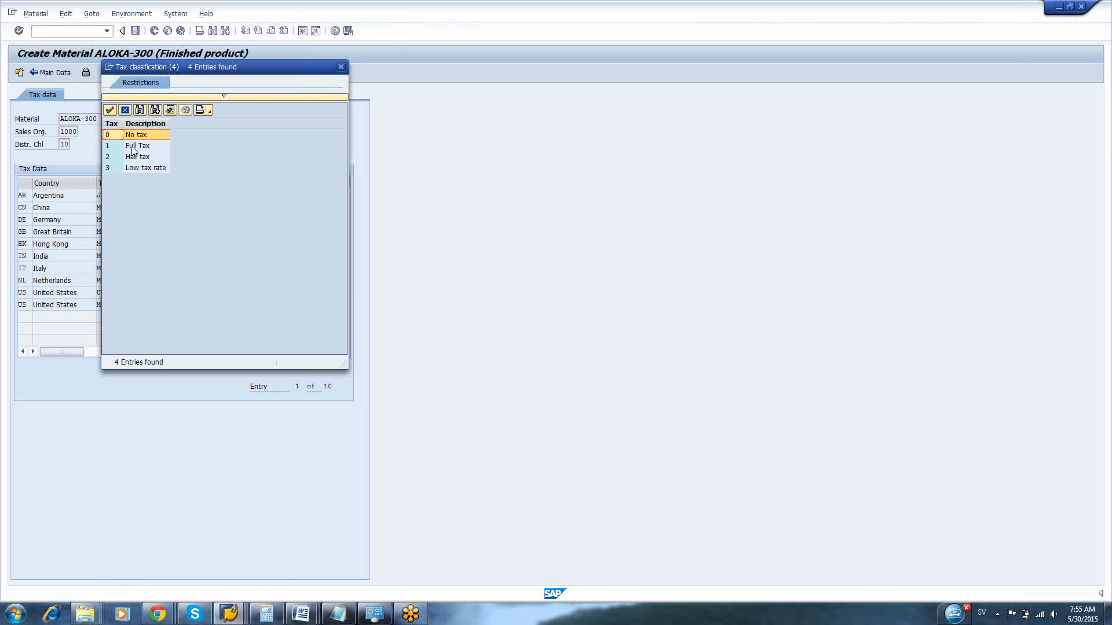
pyautogui.doubleClick(134, 146)
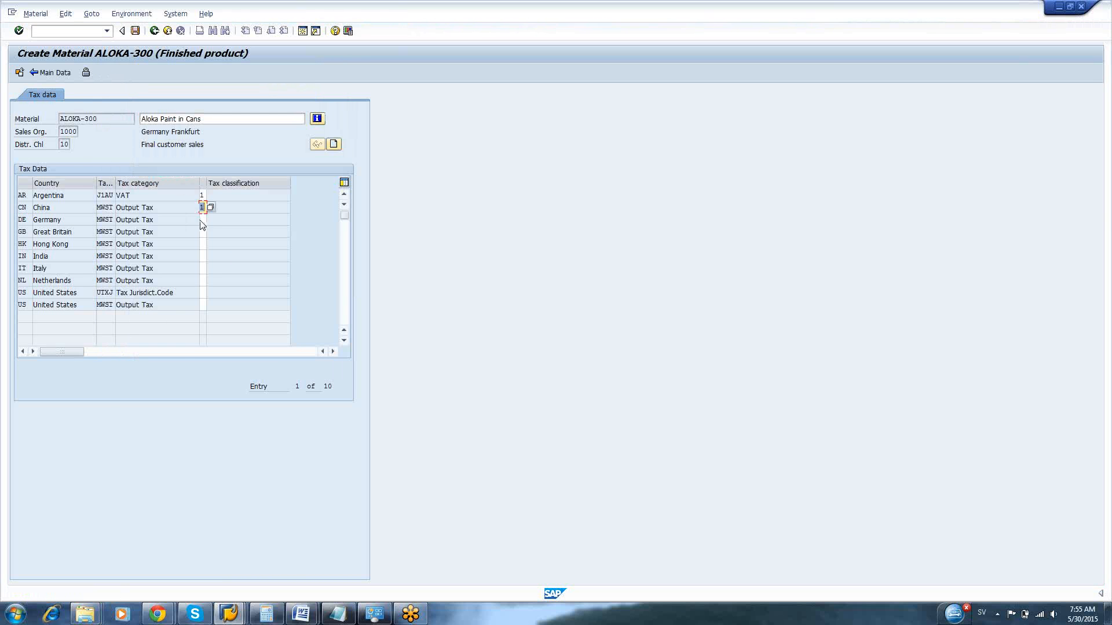
# Set tax classification 1 for Germany, Great Britain, Hong Kong, India, Italy, Netherlands and both United States entries, and return to the main data
pyautogui.click(203, 221)
pyautogui.write('1')
pyautogui.click(202, 231)
pyautogui.write('1')
pyautogui.click(203, 244)
pyautogui.write('1')
pyautogui.click(203, 256)
pyautogui.write('1')
pyautogui.click(202, 268)
pyautogui.write('1')
pyautogui.click(202, 280)
pyautogui.click(203, 293)
pyautogui.write('1')
pyautogui.click(203, 305)
pyautogui.write('1')
pyautogui.press('Return')
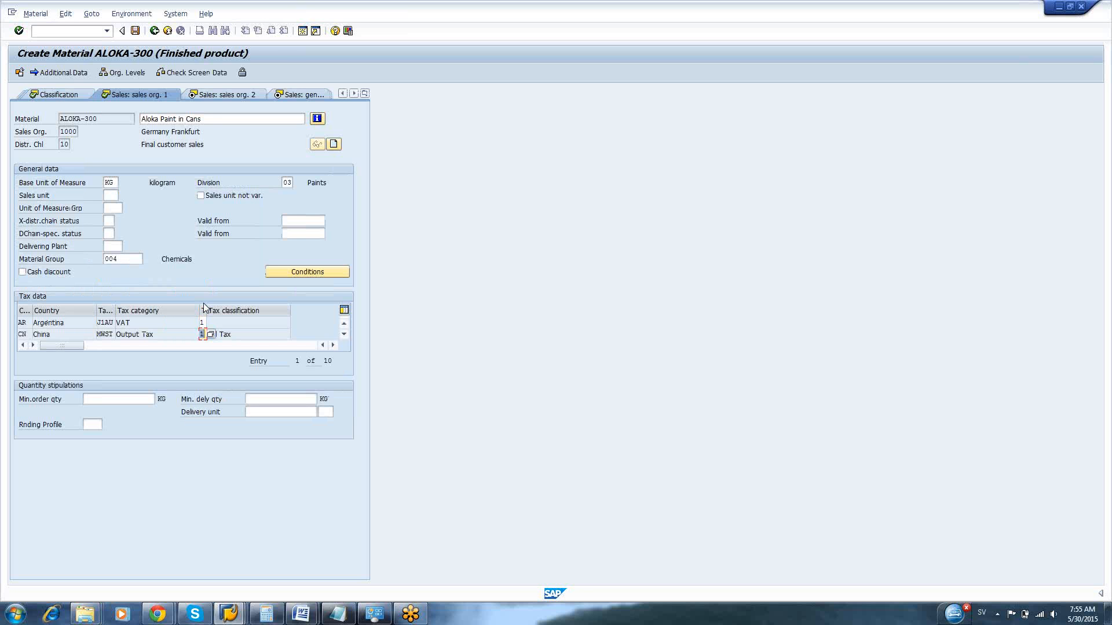
# Accept the sales organization, general/plant and foreign trade export views, and enter fsagsaga as the English sales text
pyautogui.press('Return')
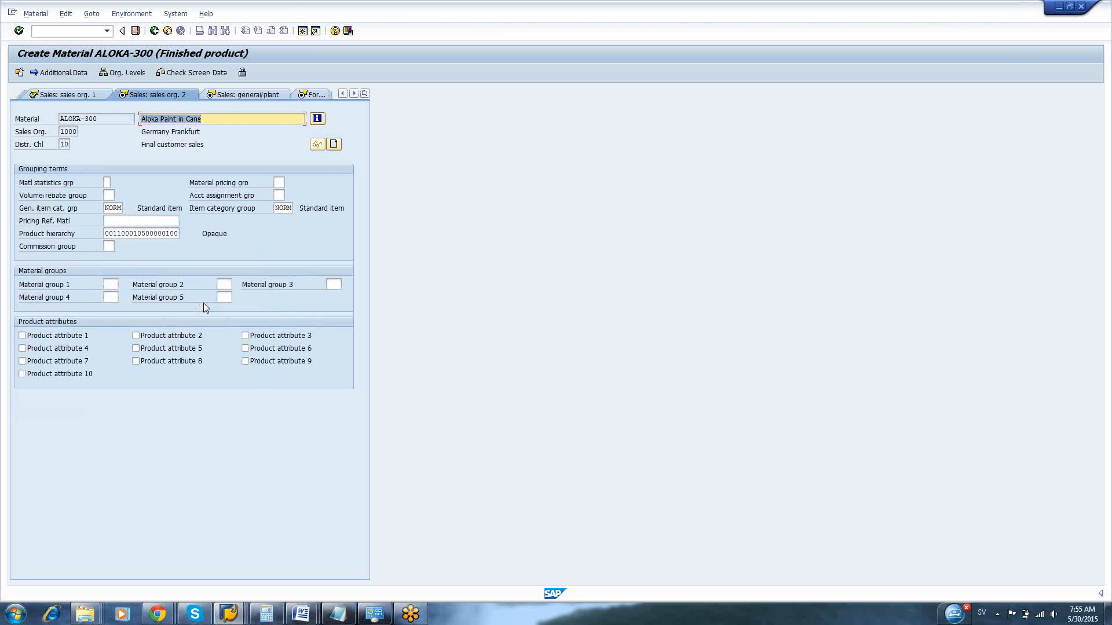
pyautogui.press('Return')
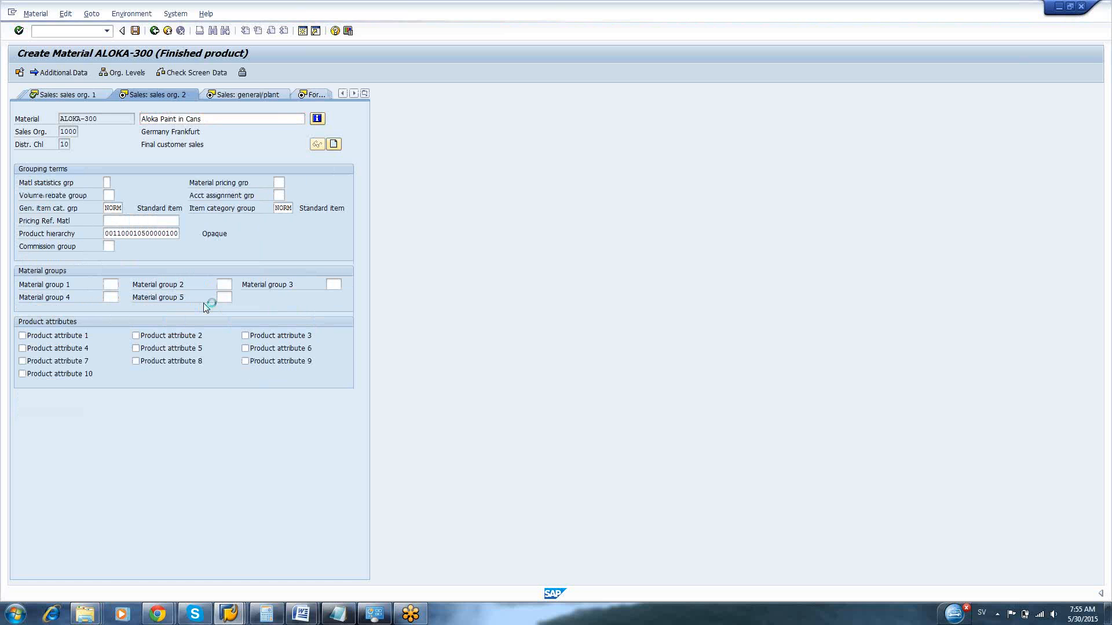
pyautogui.press('Return')
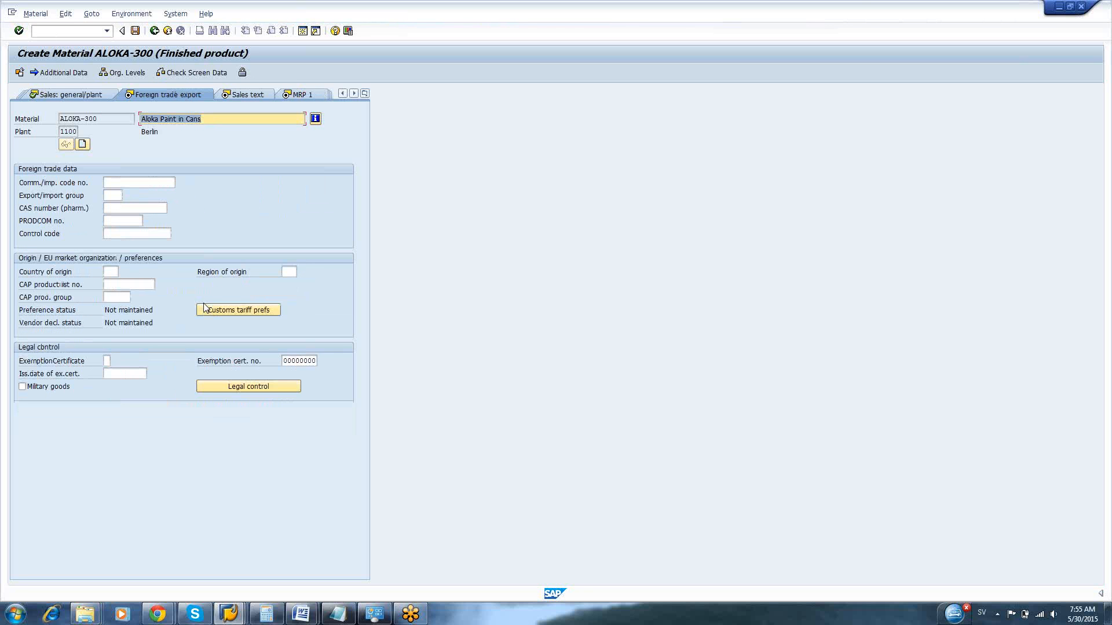
pyautogui.click(204, 308)
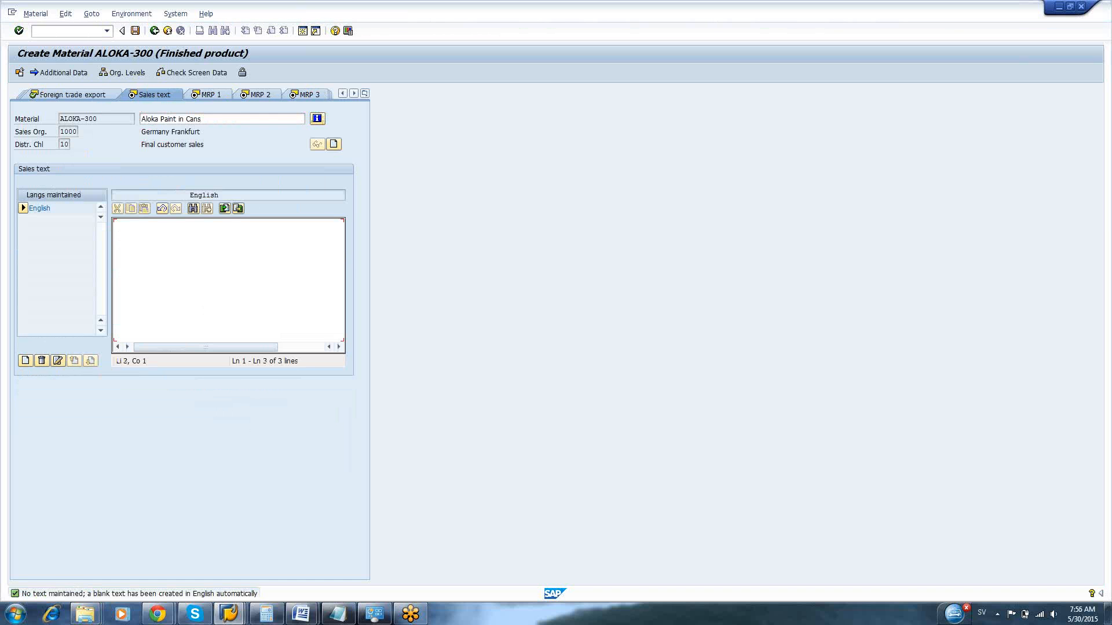
pyautogui.write('fsagsaga')
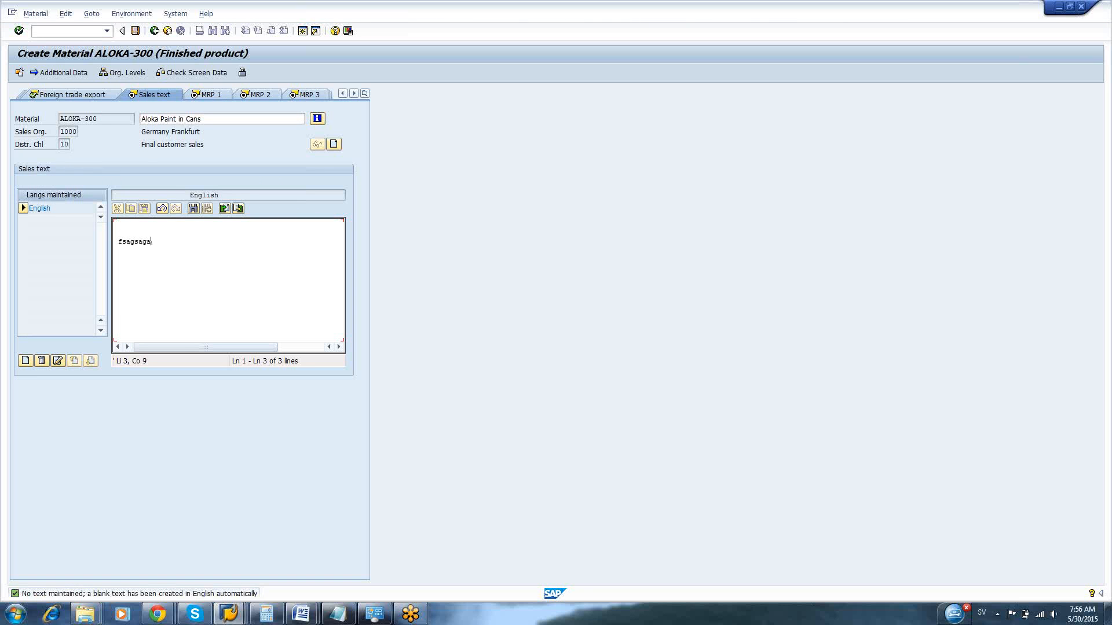